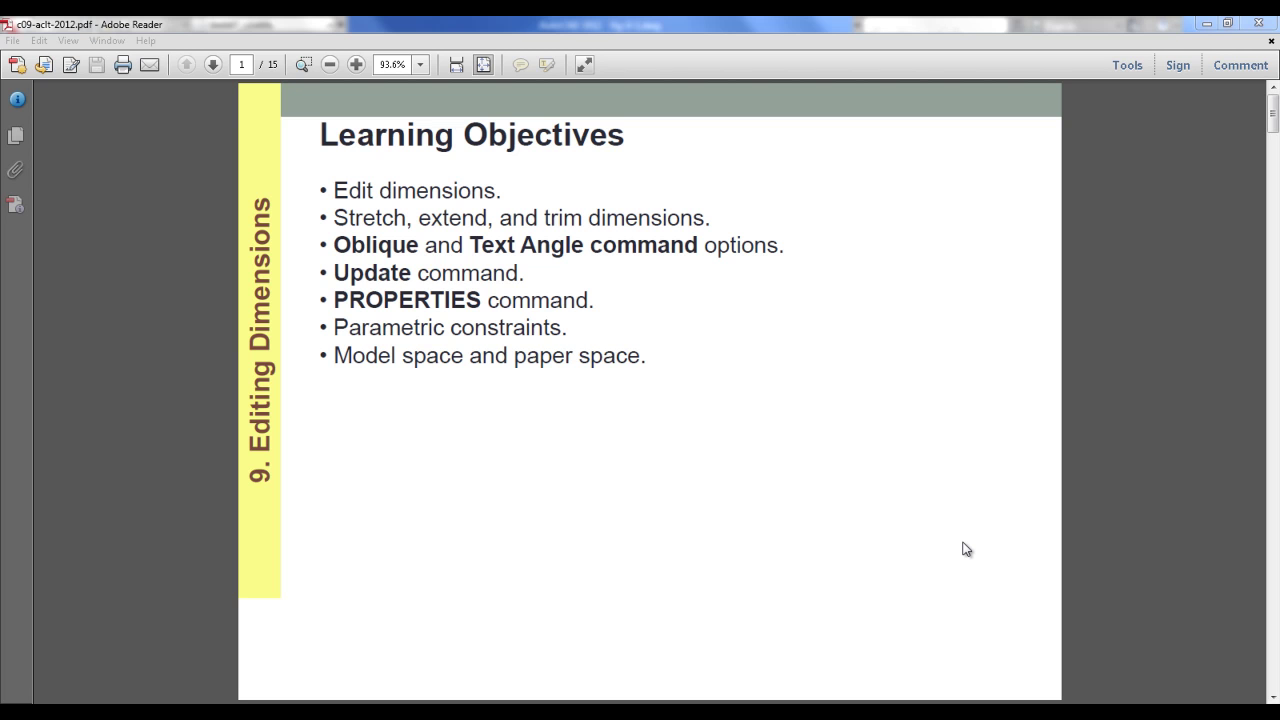
# Step: Go to the PDF page on editing dimensions by stretching and switch to the fig-9-1.dwg drawing in AutoCAD
pyautogui.click(808, 529)
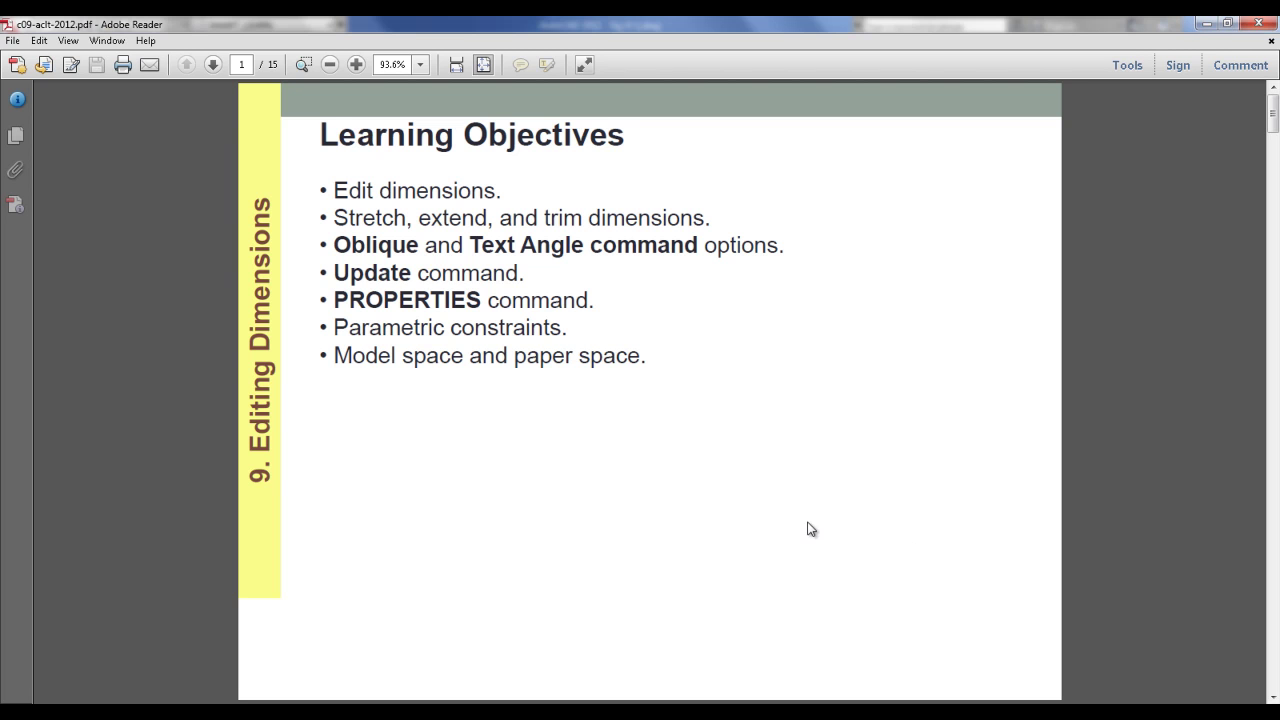
pyautogui.scroll(-1, 805, 530)
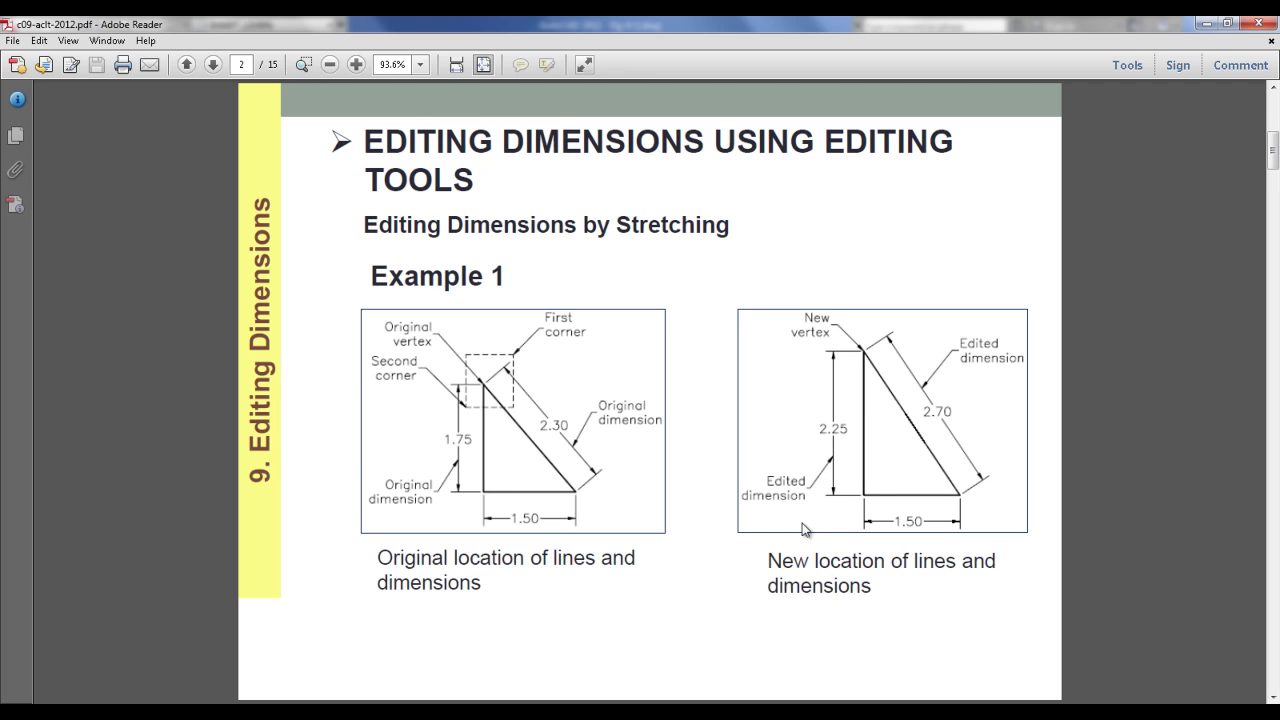
pyautogui.click(335, 705)
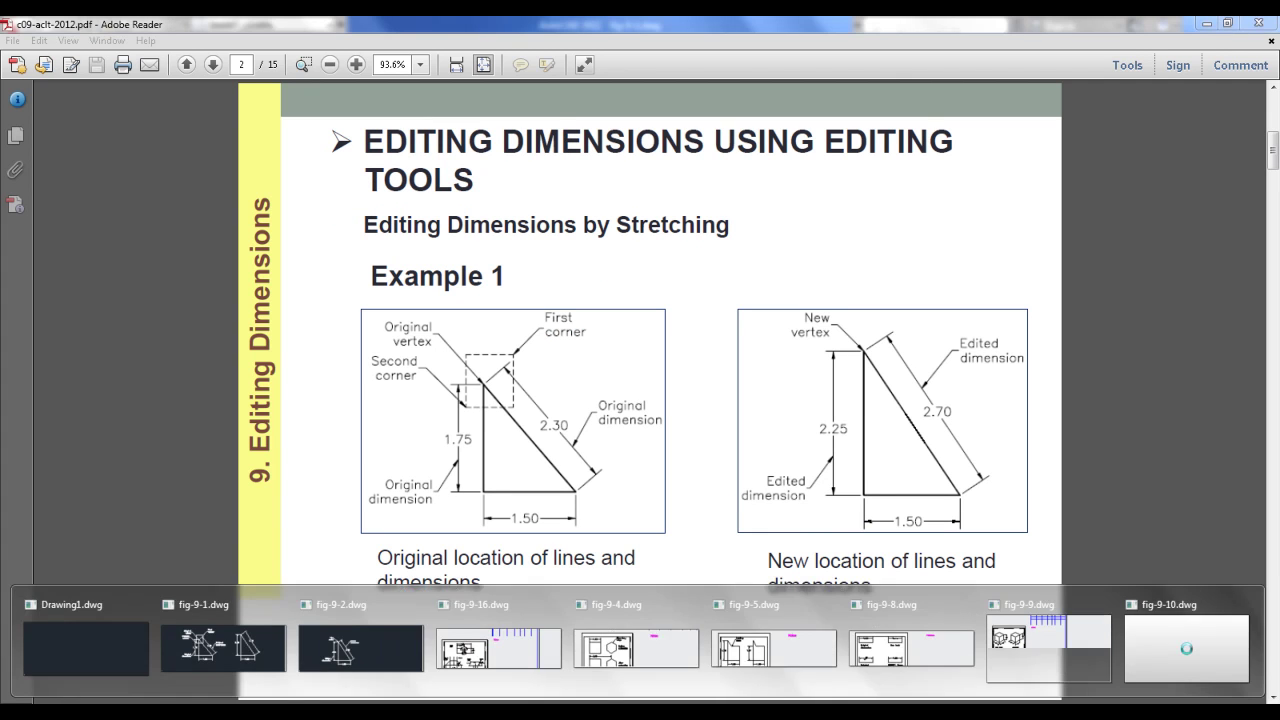
pyautogui.click(264, 668)
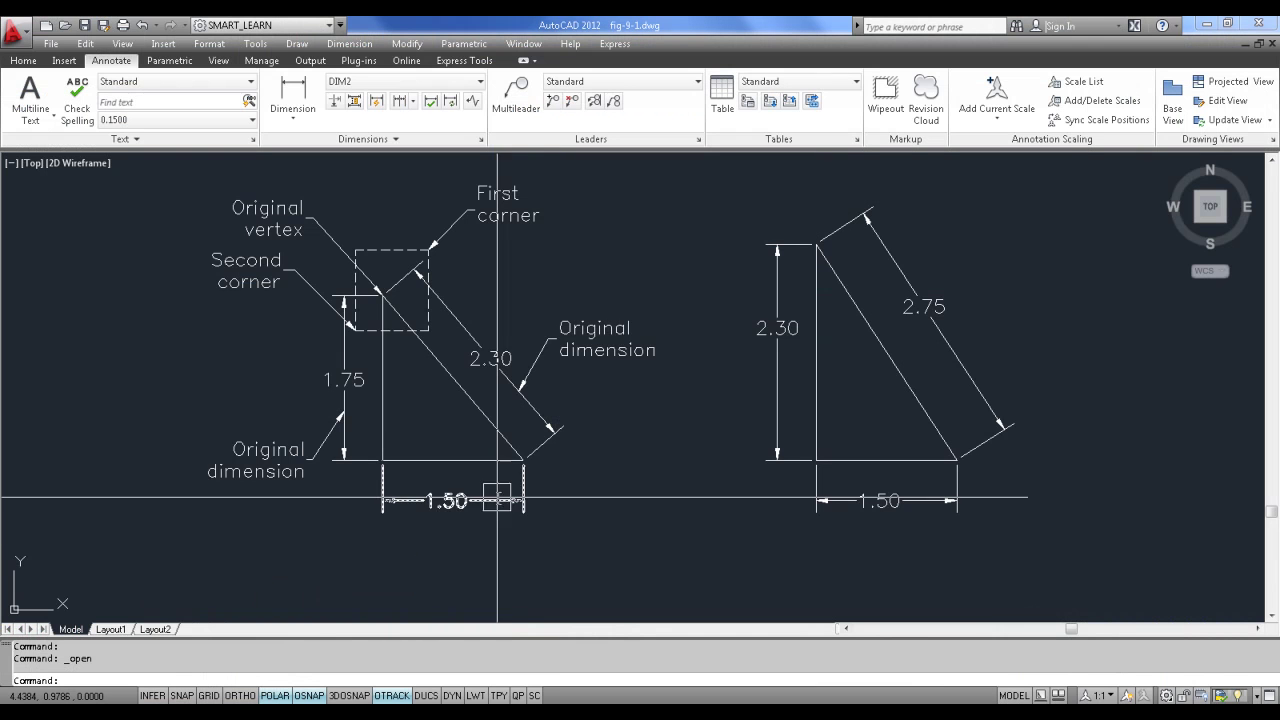
pyautogui.moveTo(697, 491); pyautogui.dragTo(666, 483, button='middle')
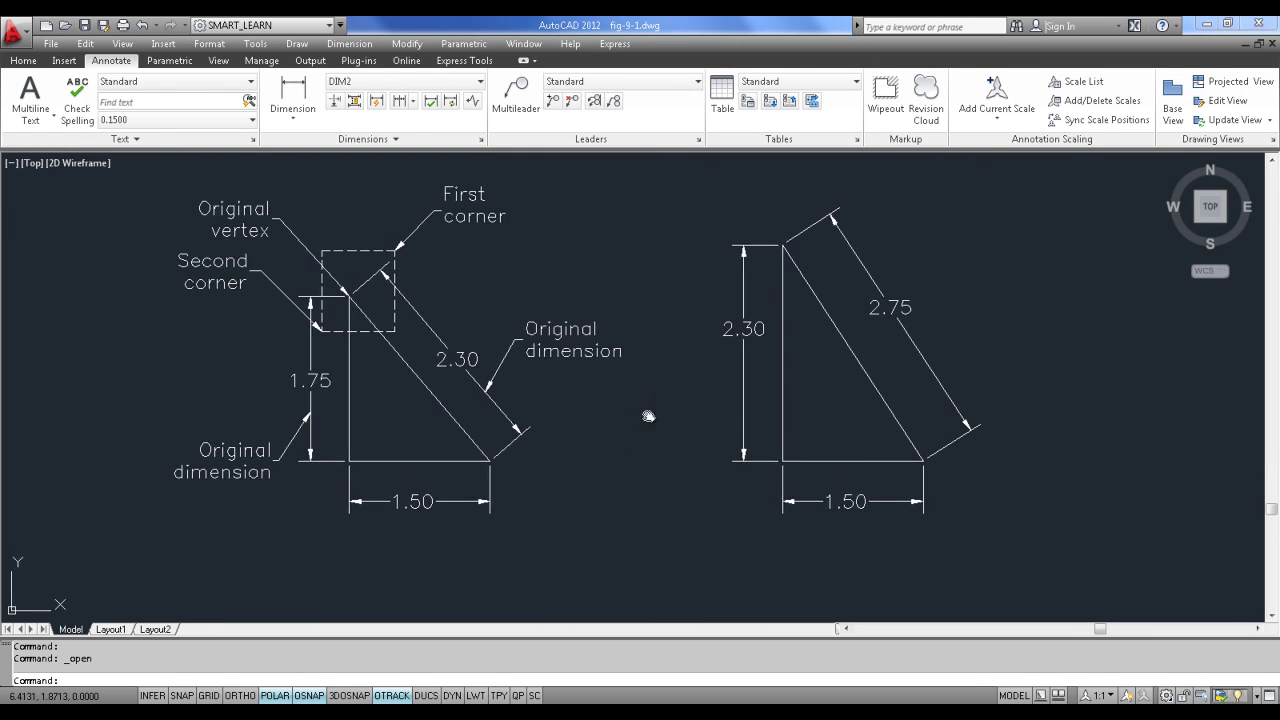
pyautogui.moveTo(651, 416); pyautogui.dragTo(614, 429, button='middle')
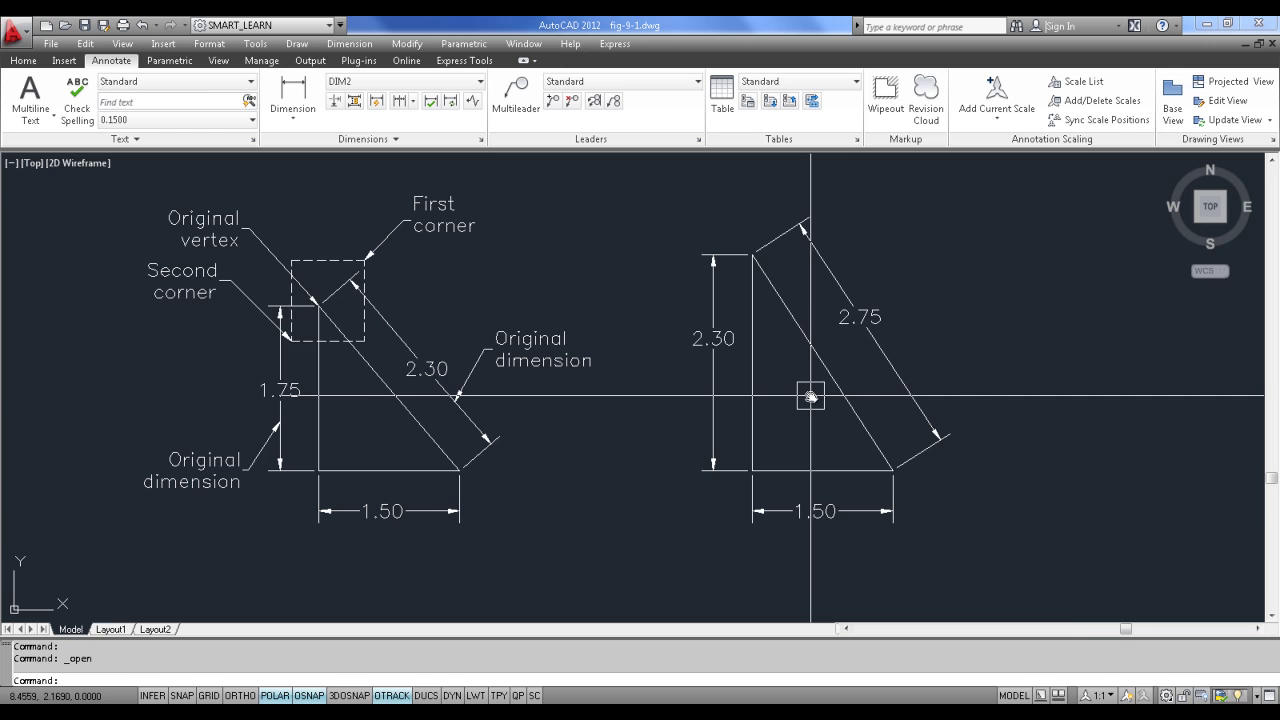
# Step: Undo the earlier stretch of the unlabelled triangle and its dimensions
pyautogui.hotkey('ctrl', 'z')
pyautogui.hotkey('ctrl', 'z')
pyautogui.scroll(2, 845, 413)
pyautogui.hotkey('ctrl', 'z')
pyautogui.scroll(-2, 751, 357)
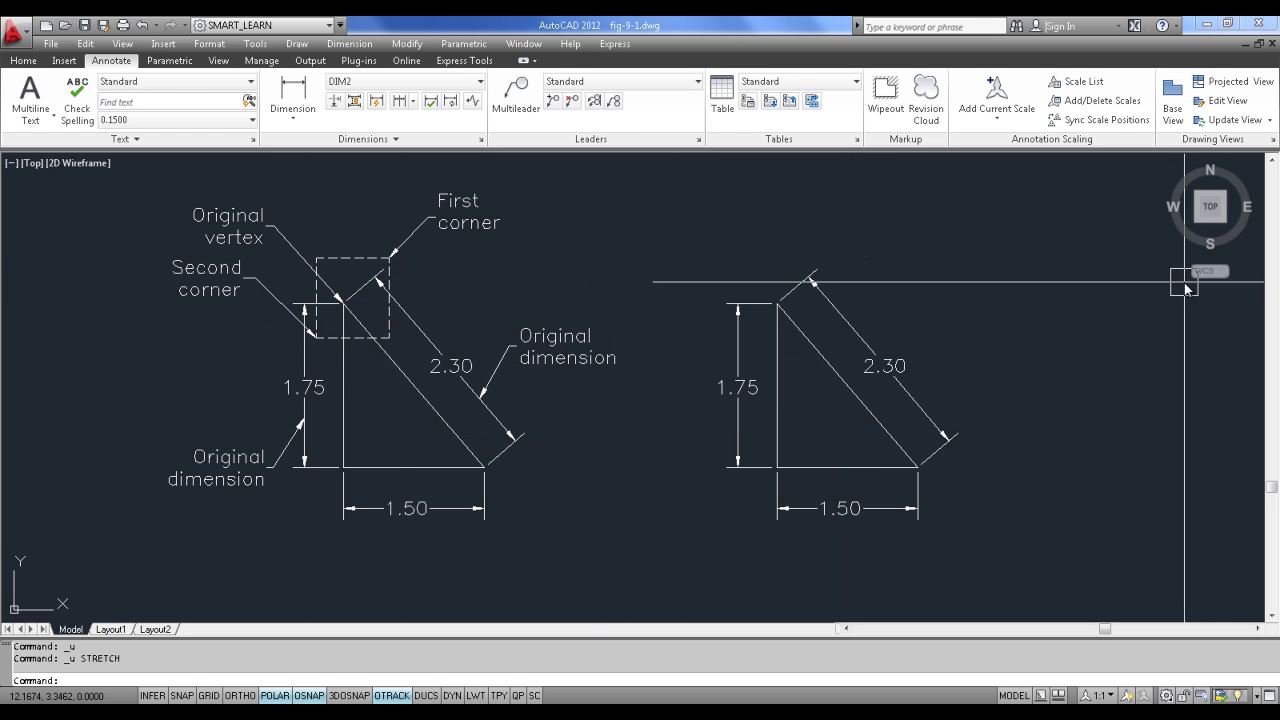
pyautogui.write('T')
pyautogui.press('Return')
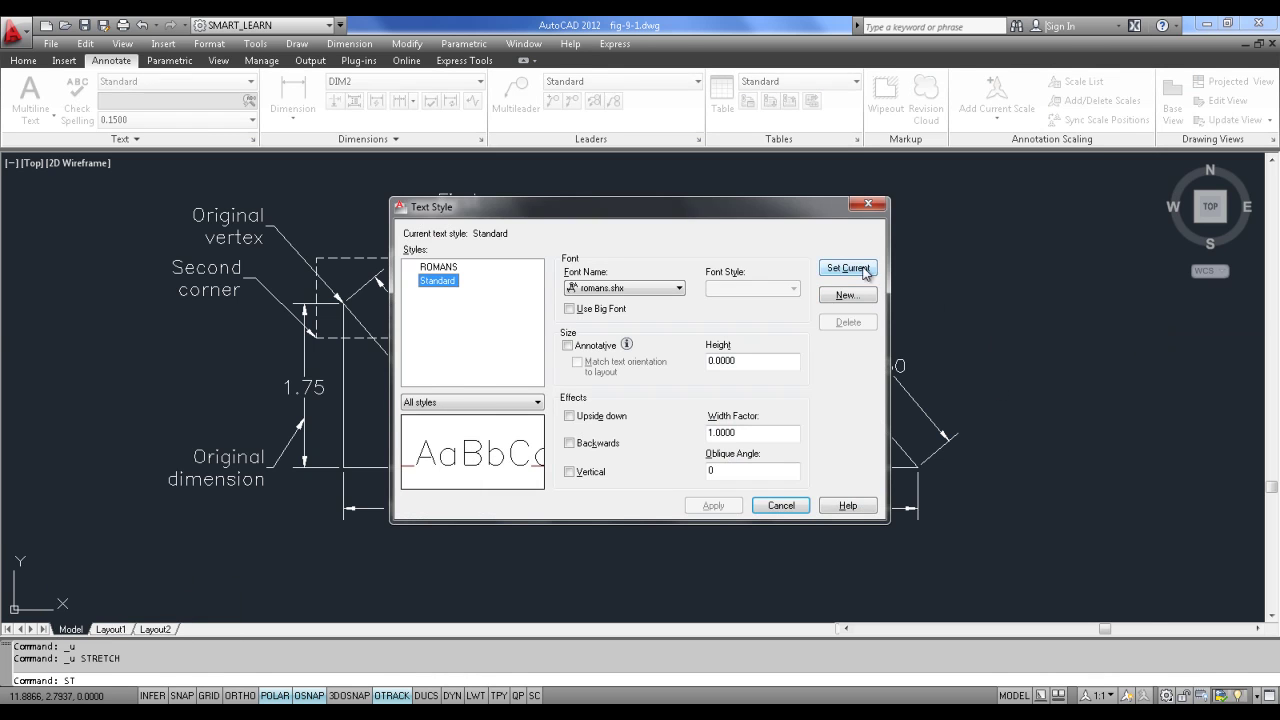
pyautogui.click(876, 206)
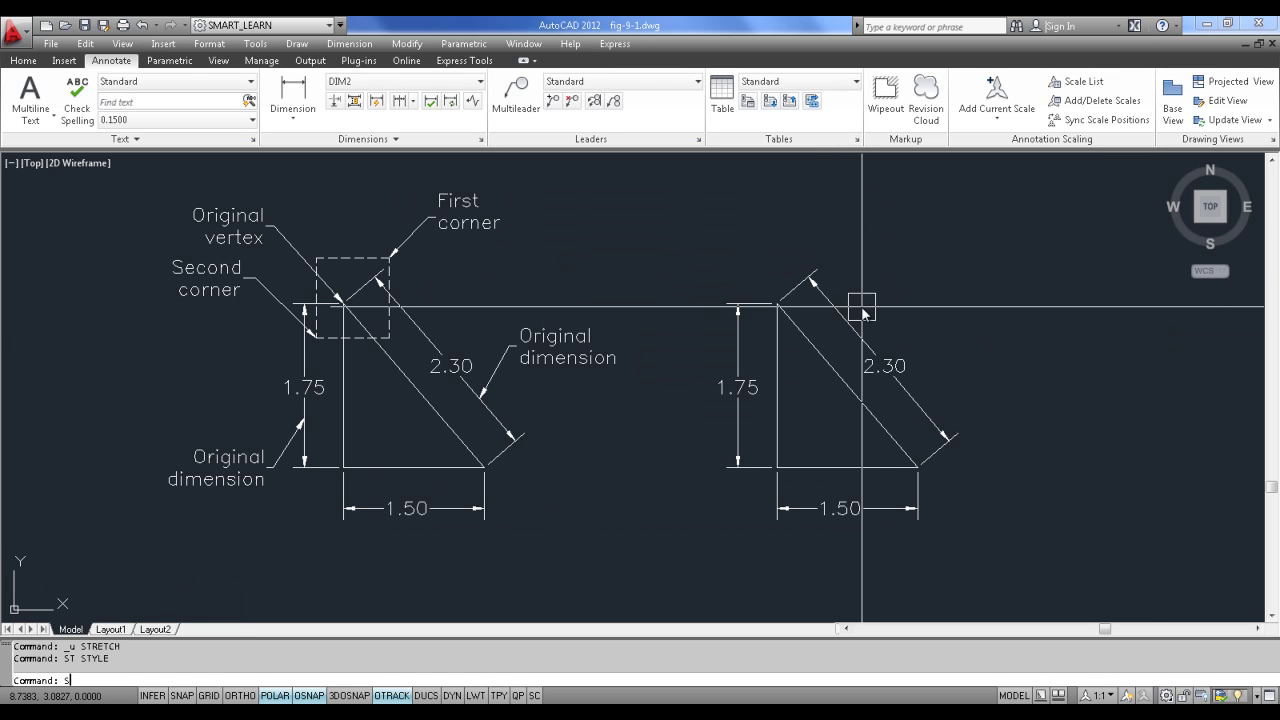
# Step: Stretch the unlabelled triangle's upper vertex, together with its vertical and aligned dimensions, straight up by about 0.55
pyautogui.write('S')
pyautogui.press('Return')
pyautogui.click(857, 235)
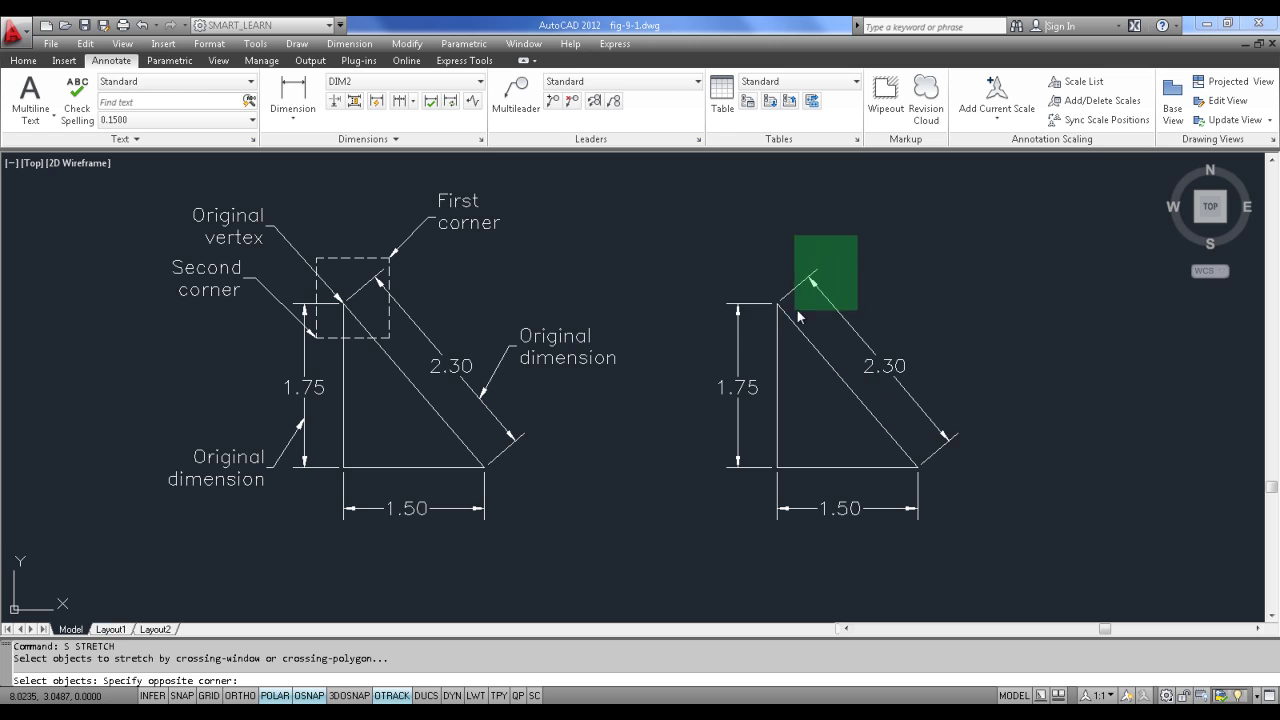
pyautogui.click(711, 340)
pyautogui.press('Return')
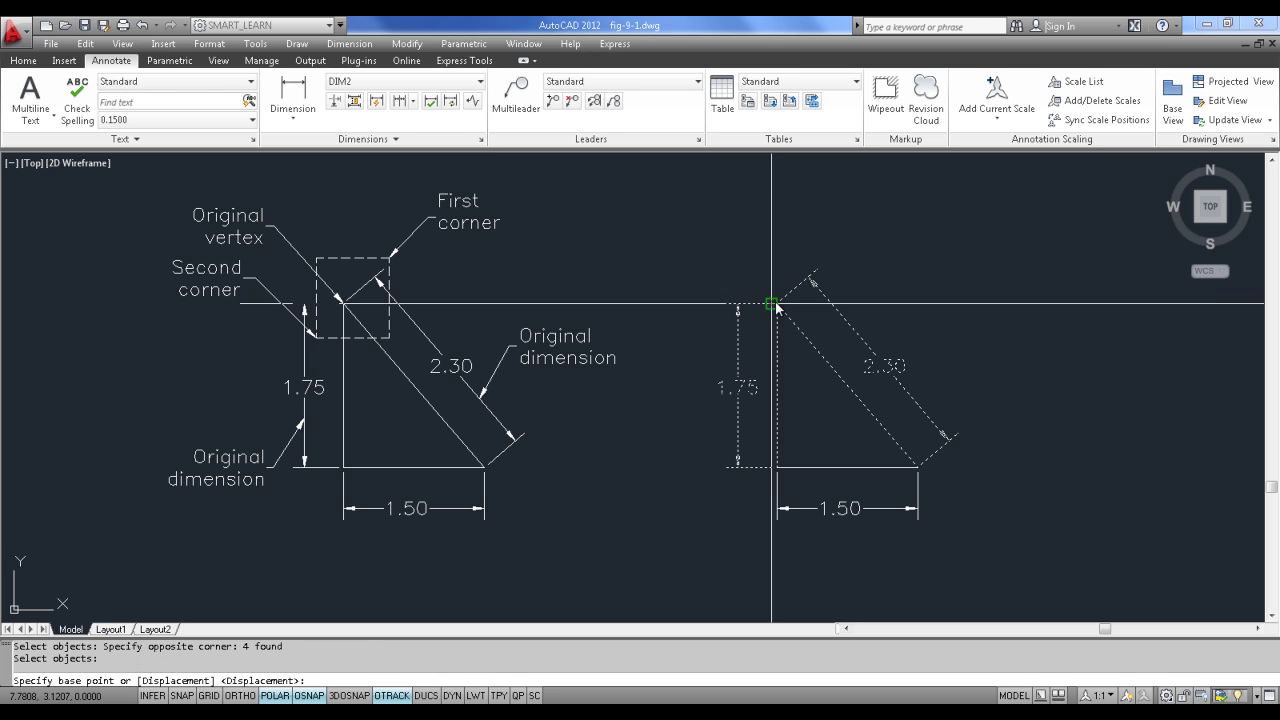
pyautogui.scroll(2, 777, 300)
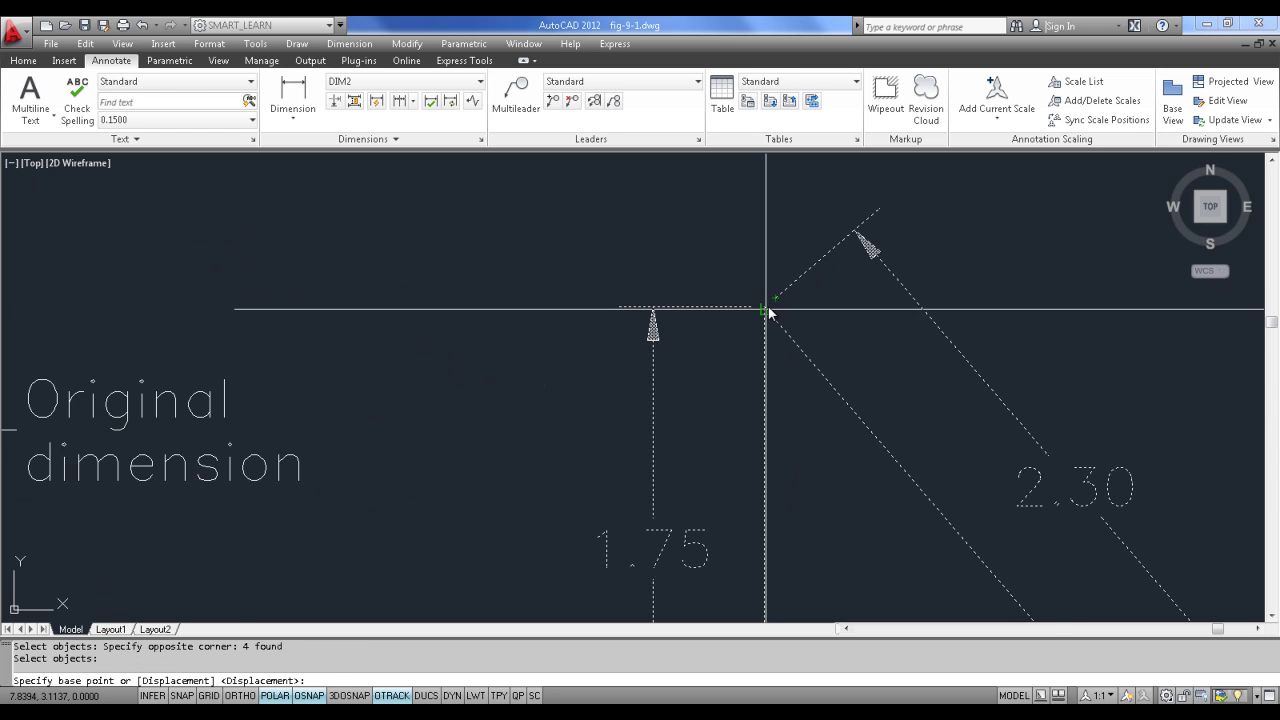
pyautogui.click(766, 306)
pyautogui.scroll(-3, 767, 287)
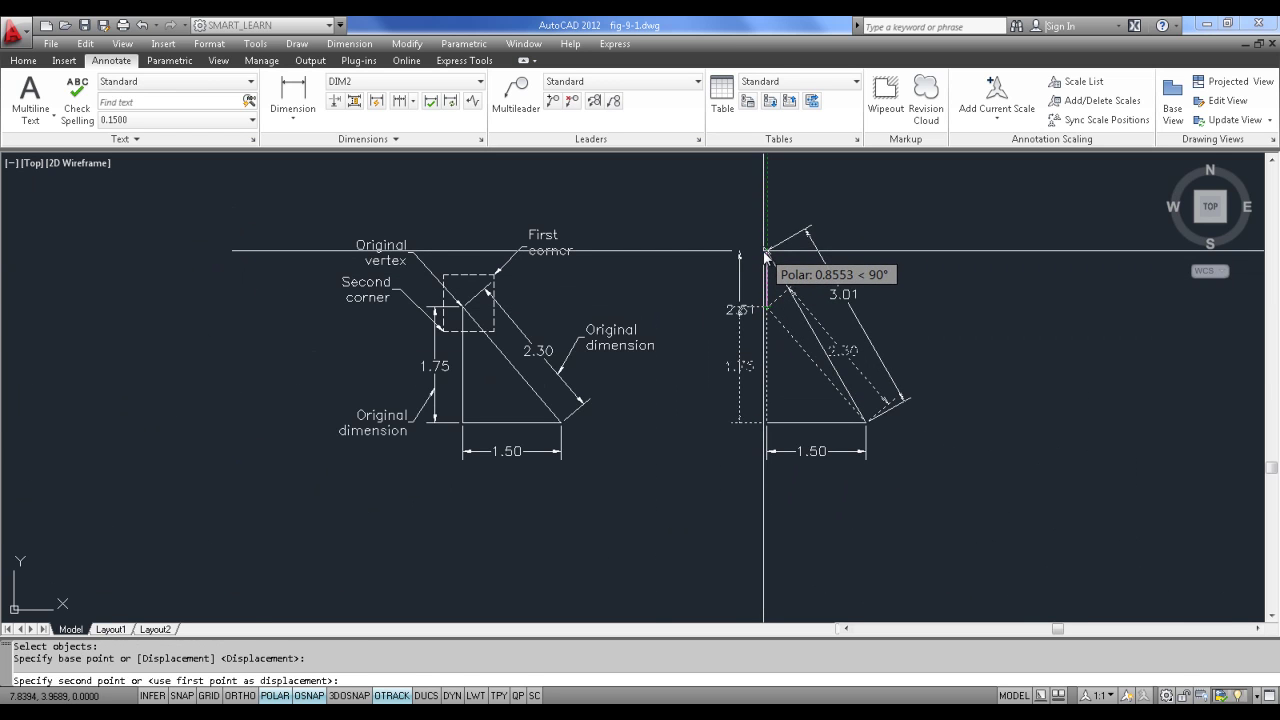
pyautogui.scroll(3, 766, 270)
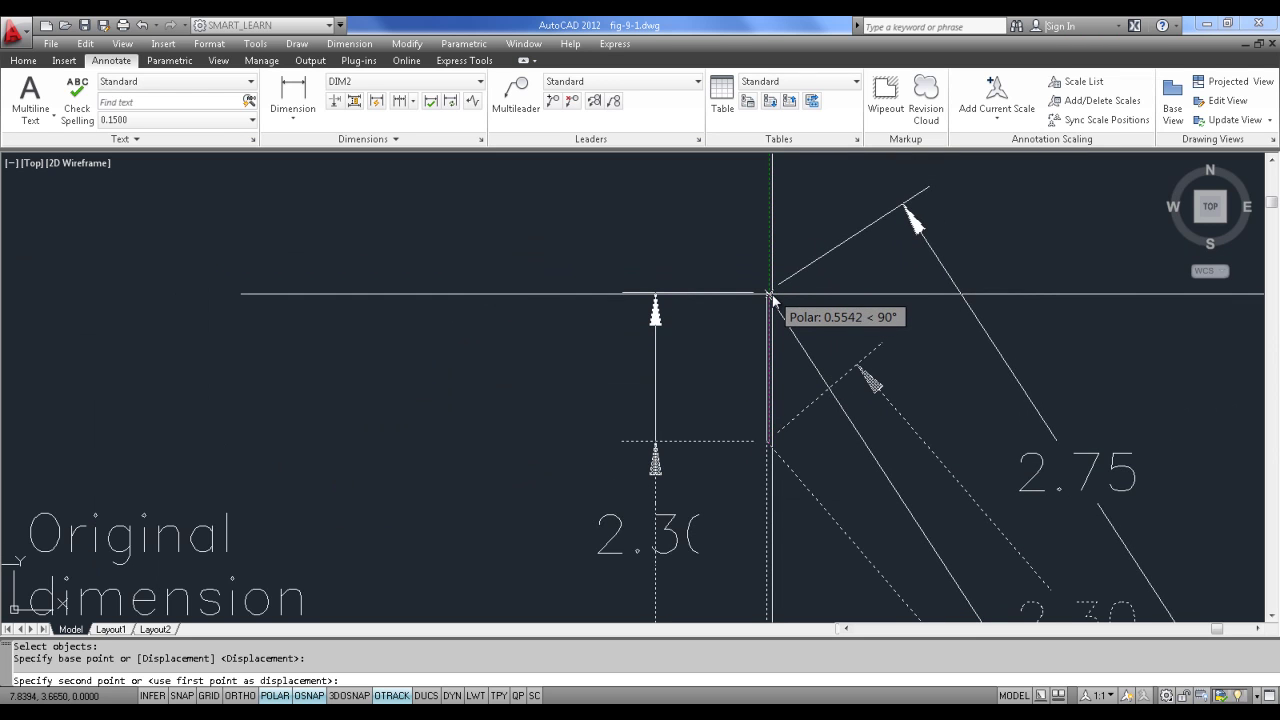
pyautogui.click(770, 294)
pyautogui.scroll(-5, 771, 292)
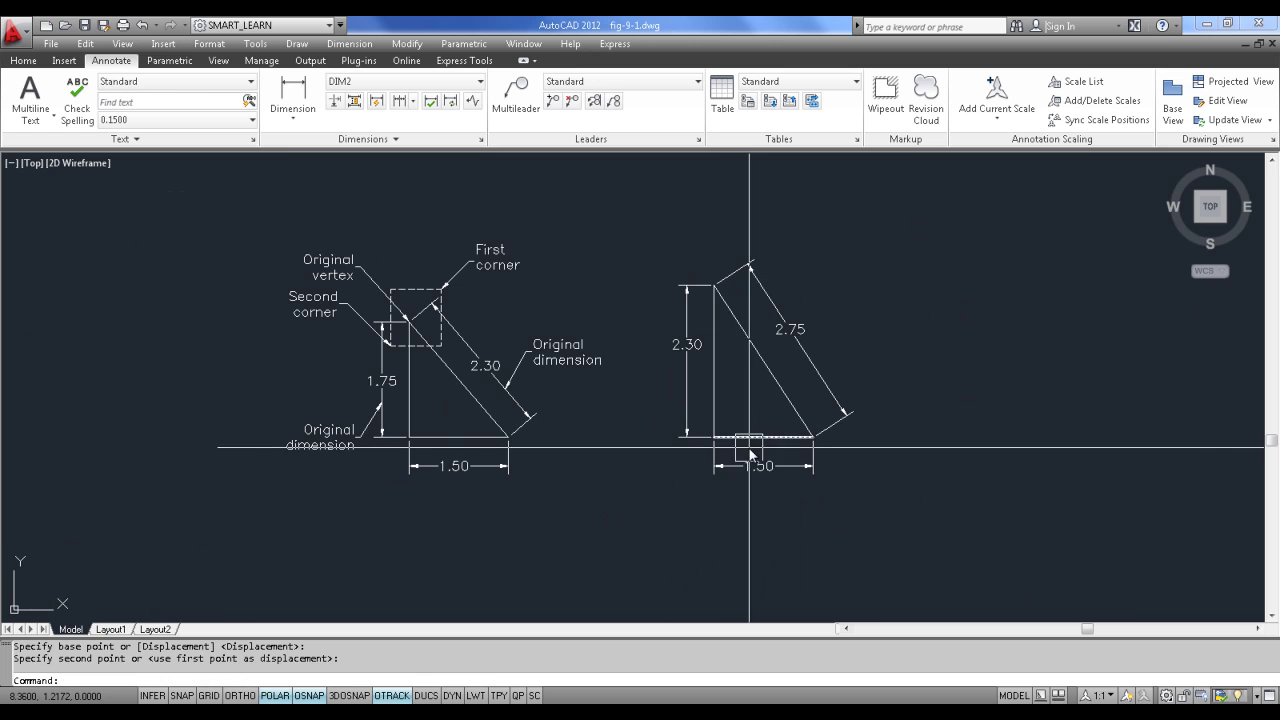
# Step: Switch to Adobe Reader and page past trimming and extending to the Modifying the Dimensions page
pyautogui.hotkey('alt', 'Tab')
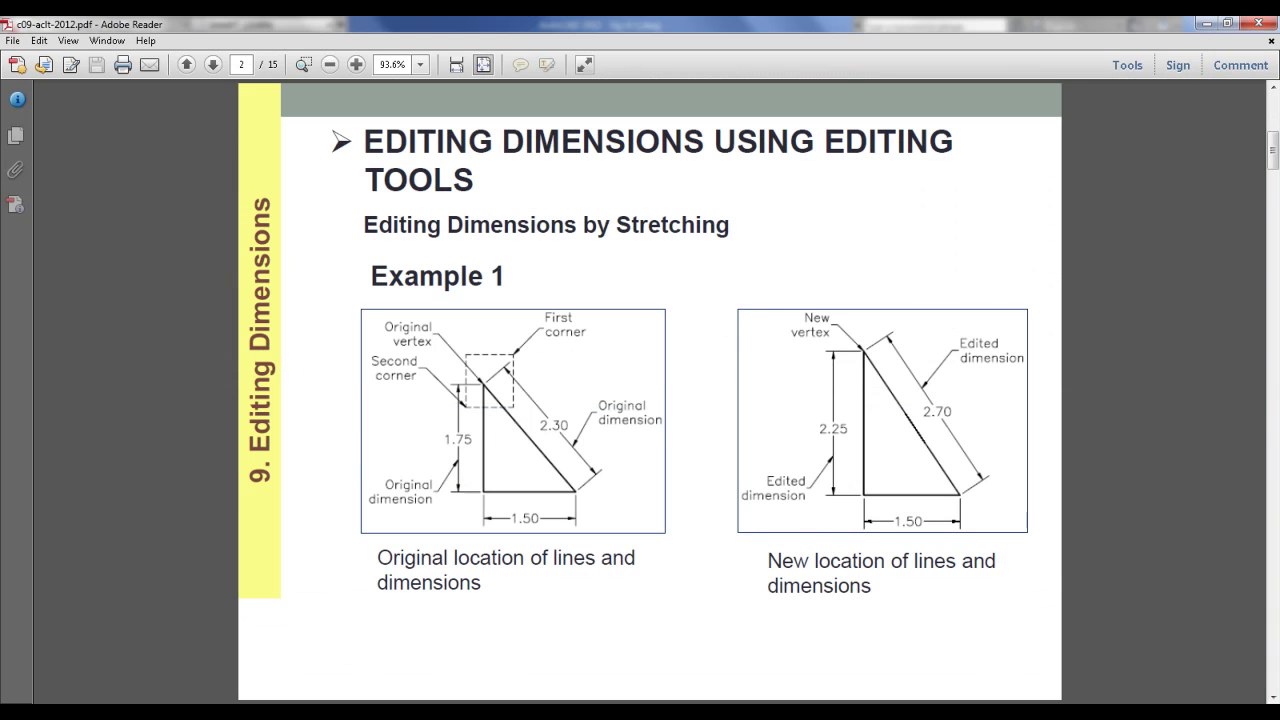
pyautogui.scroll(-3, 742, 508)
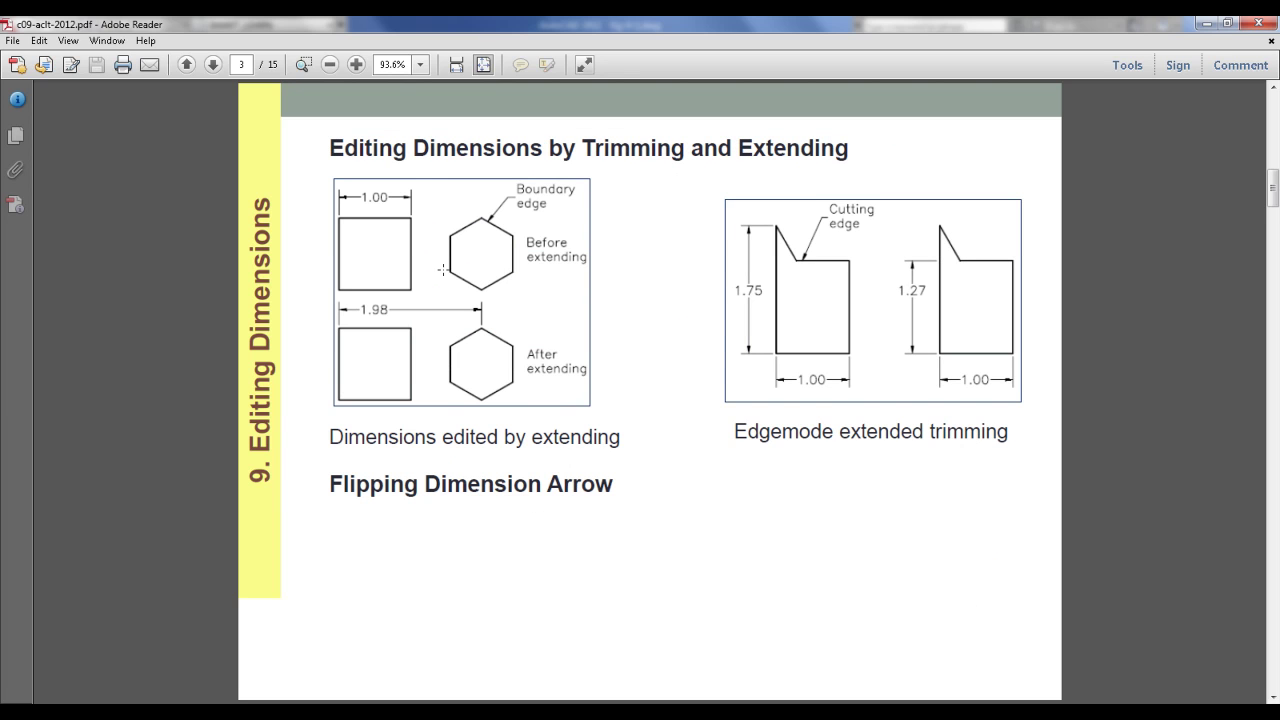
pyautogui.scroll(-3, 609, 357)
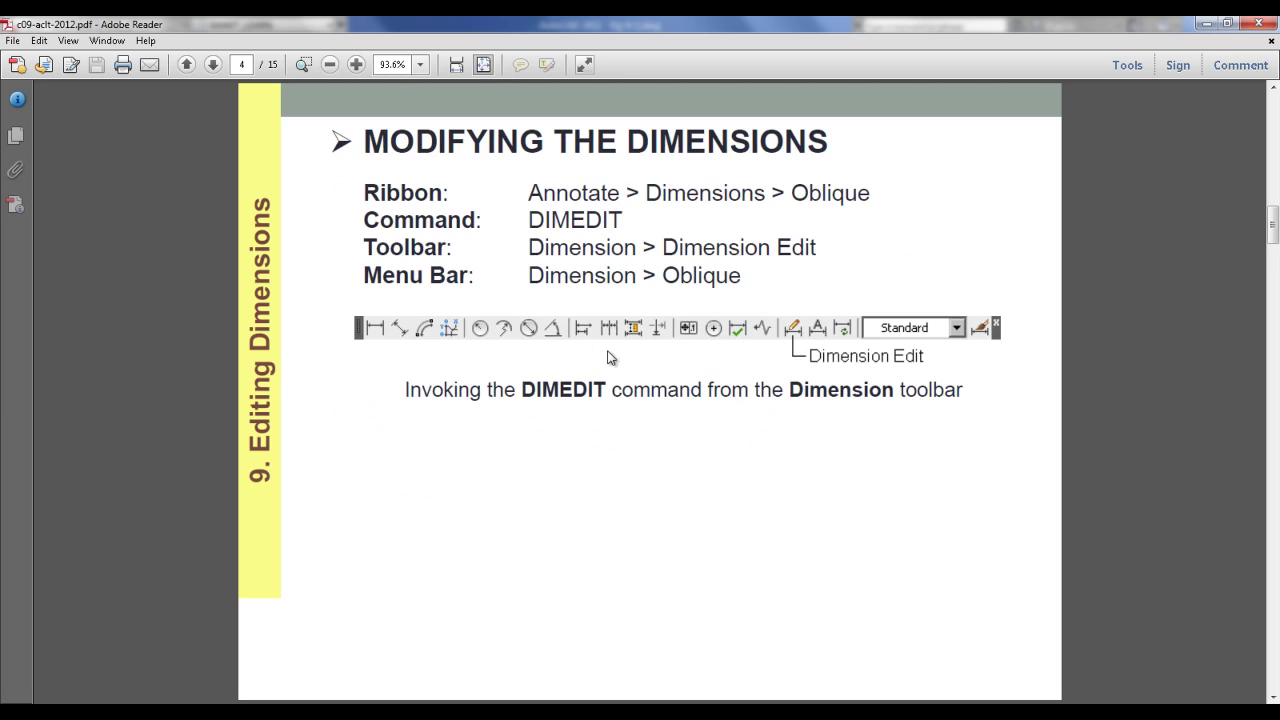
# Step: Switch back to AutoCAD and stretch the upper endpoint of the edited triangle's hypotenuse upward by its grip
pyautogui.hotkey('alt', 'Tab')
pyautogui.scroll(3, 680, 390)
pyautogui.click(800, 386)
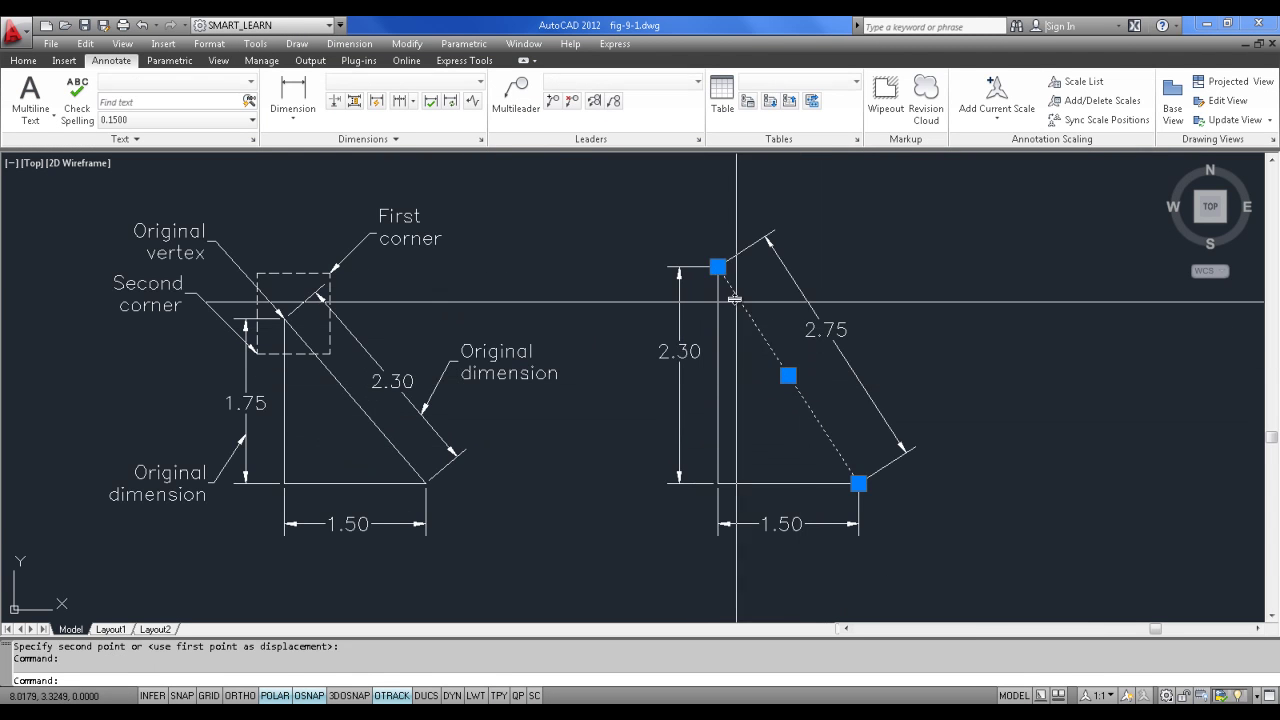
pyautogui.click(718, 267)
pyautogui.click(713, 228)
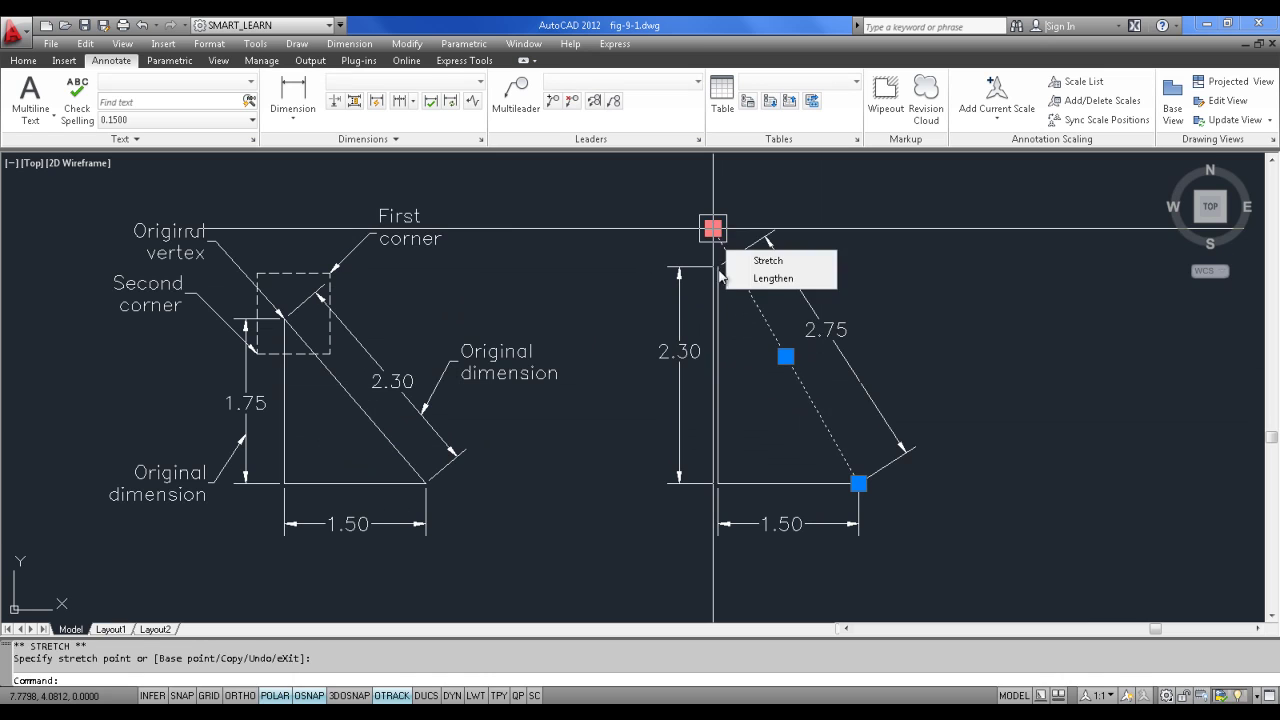
pyautogui.press('Escape')
# Step: Move the hypotenuse's aligned dimension line closer to the triangle using its grip
pyautogui.click(777, 260)
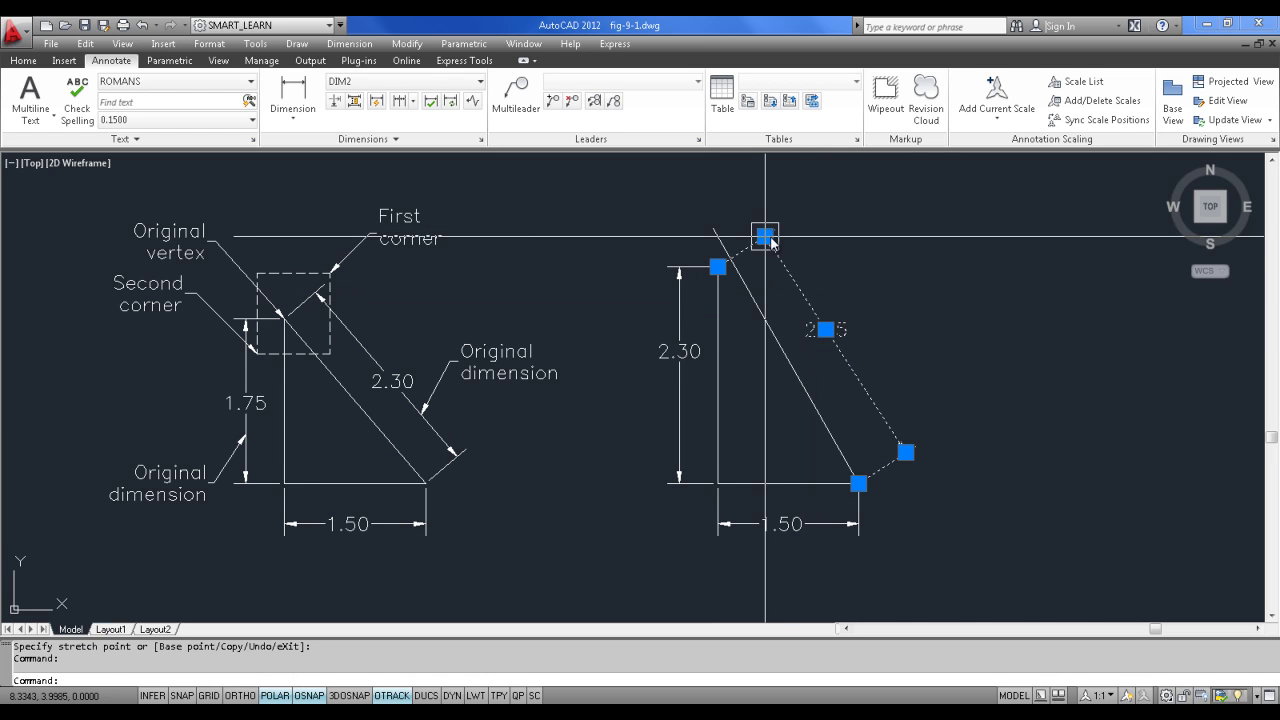
pyautogui.click(765, 236)
pyautogui.write('1')
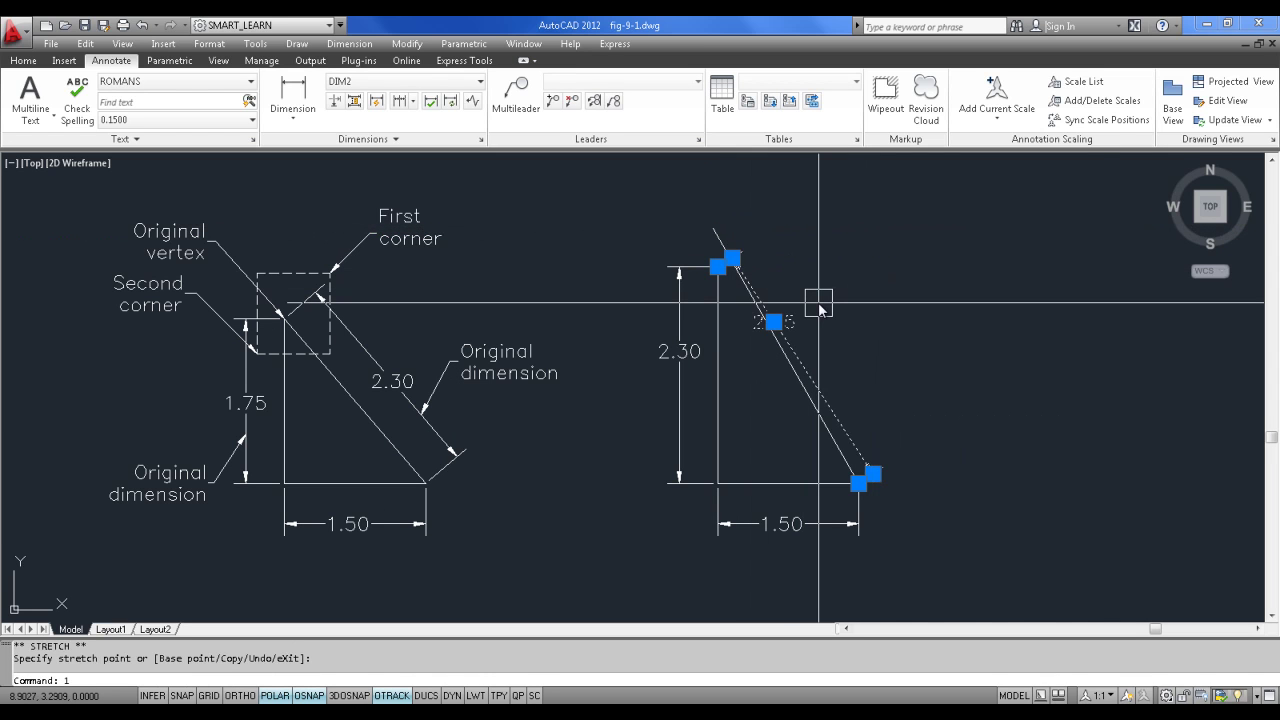
pyautogui.press('Escape')
# Step: Undo the aligned dimension's move and the grip stretch of the hypotenuse
pyautogui.scroll(3, 783, 290)
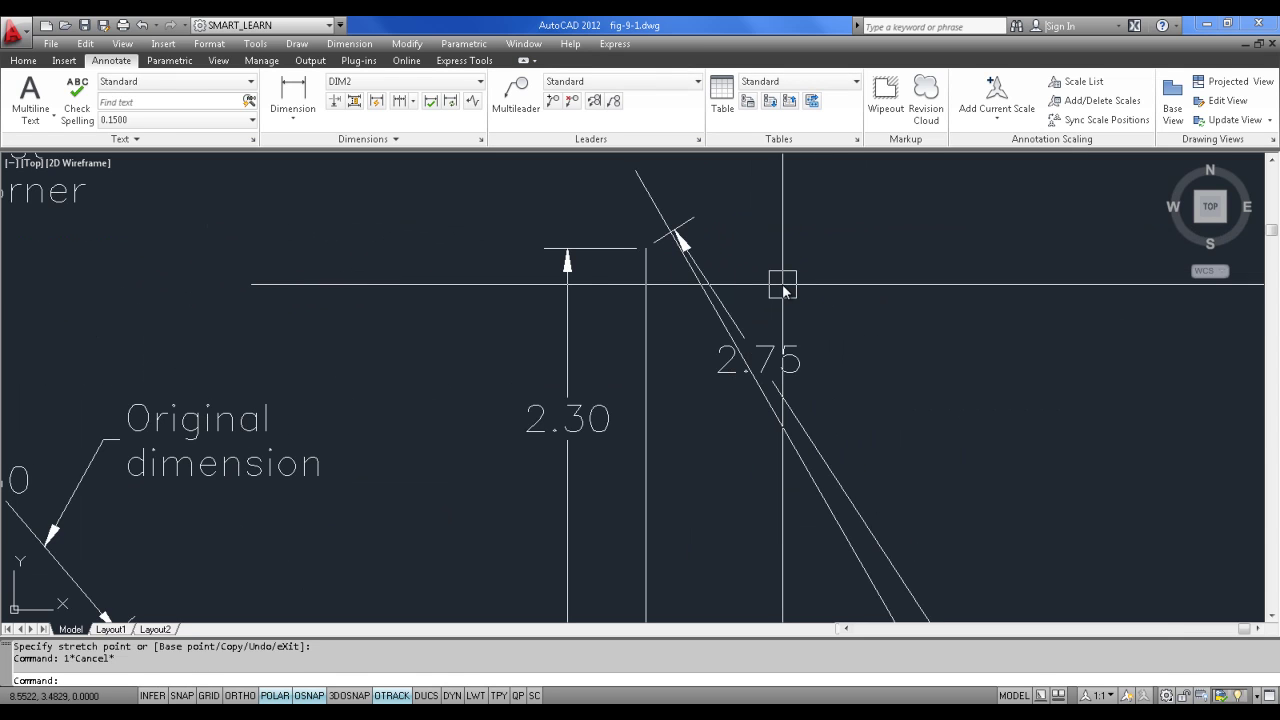
pyautogui.scroll(-3, 783, 290)
pyautogui.hotkey('ctrl', 'z')
pyautogui.hotkey('ctrl', 'z')
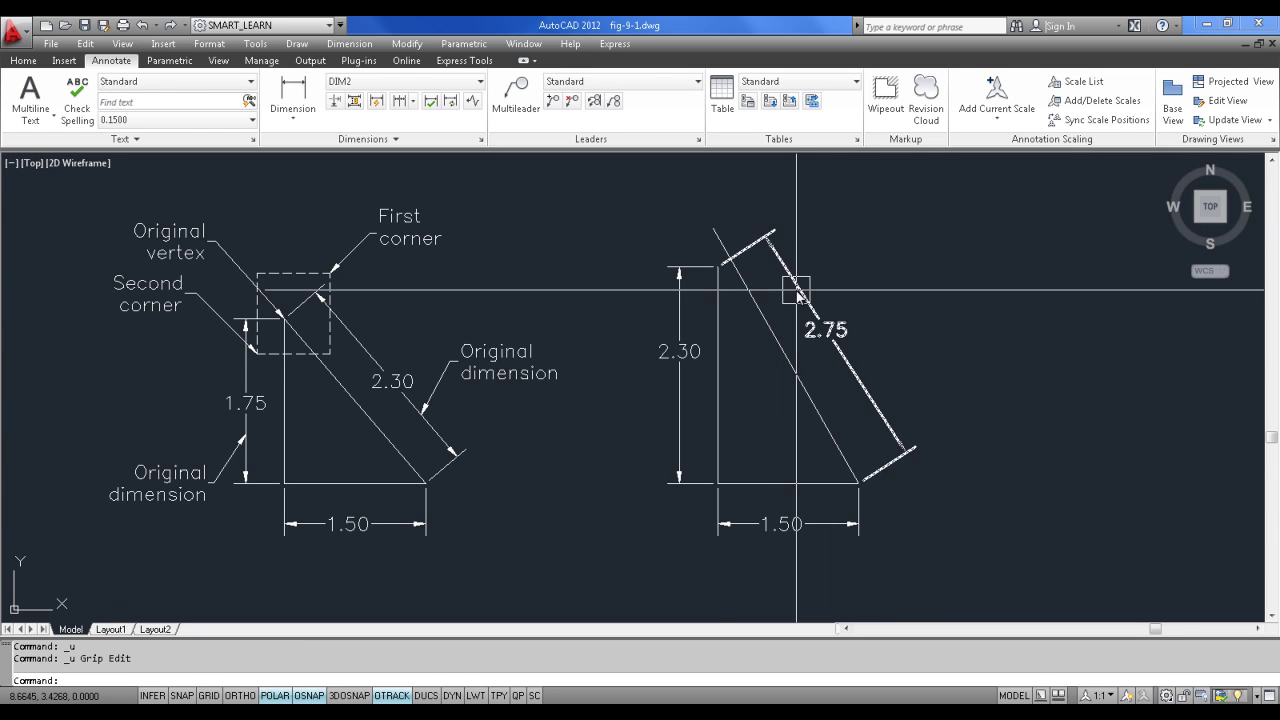
# Step: Open the properties of the edited triangle's aligned dimension and set Annotative to Yes
pyautogui.click(842, 345)
pyautogui.rightClick(842, 345)
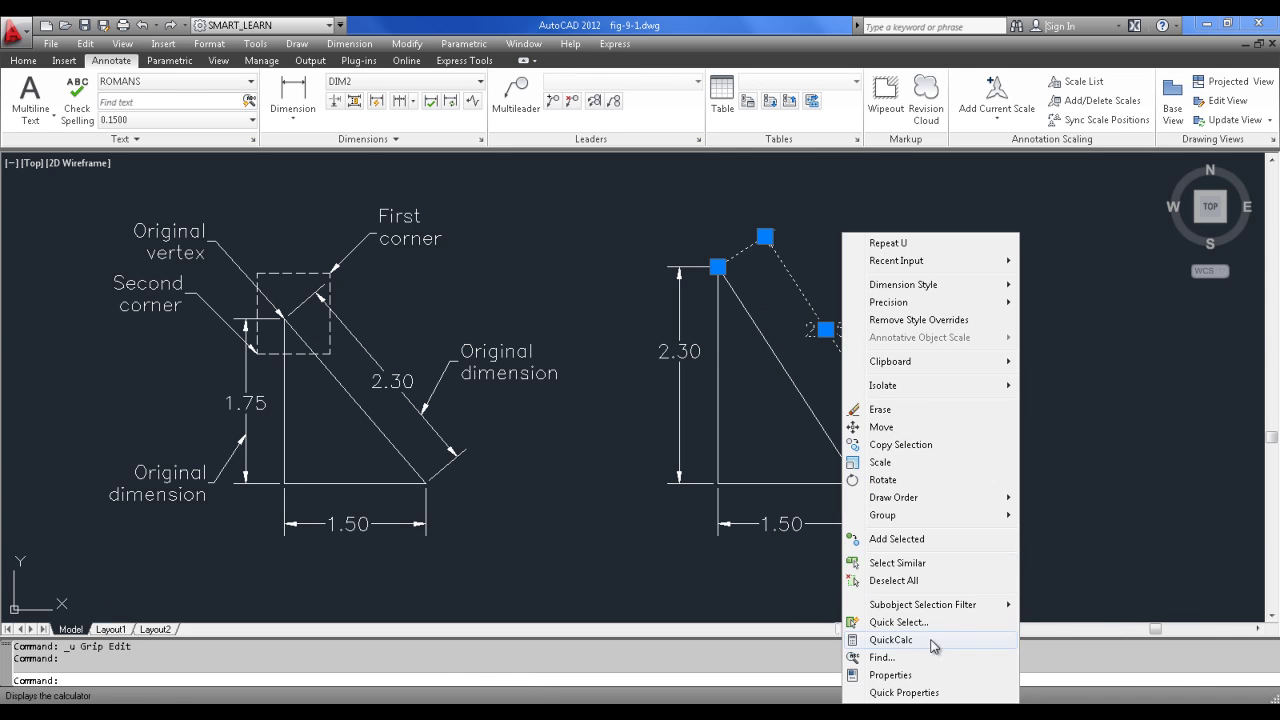
pyautogui.click(893, 679)
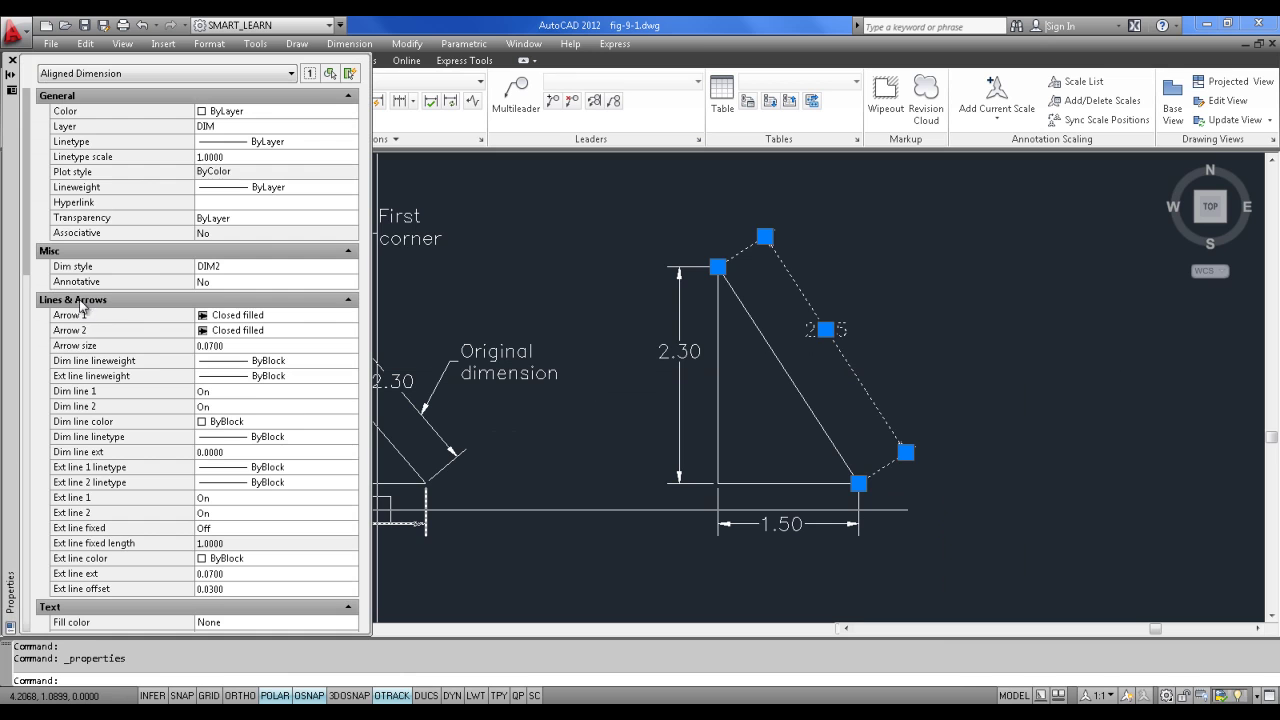
pyautogui.click(221, 281)
pyautogui.click(221, 281)
pyautogui.click(212, 297)
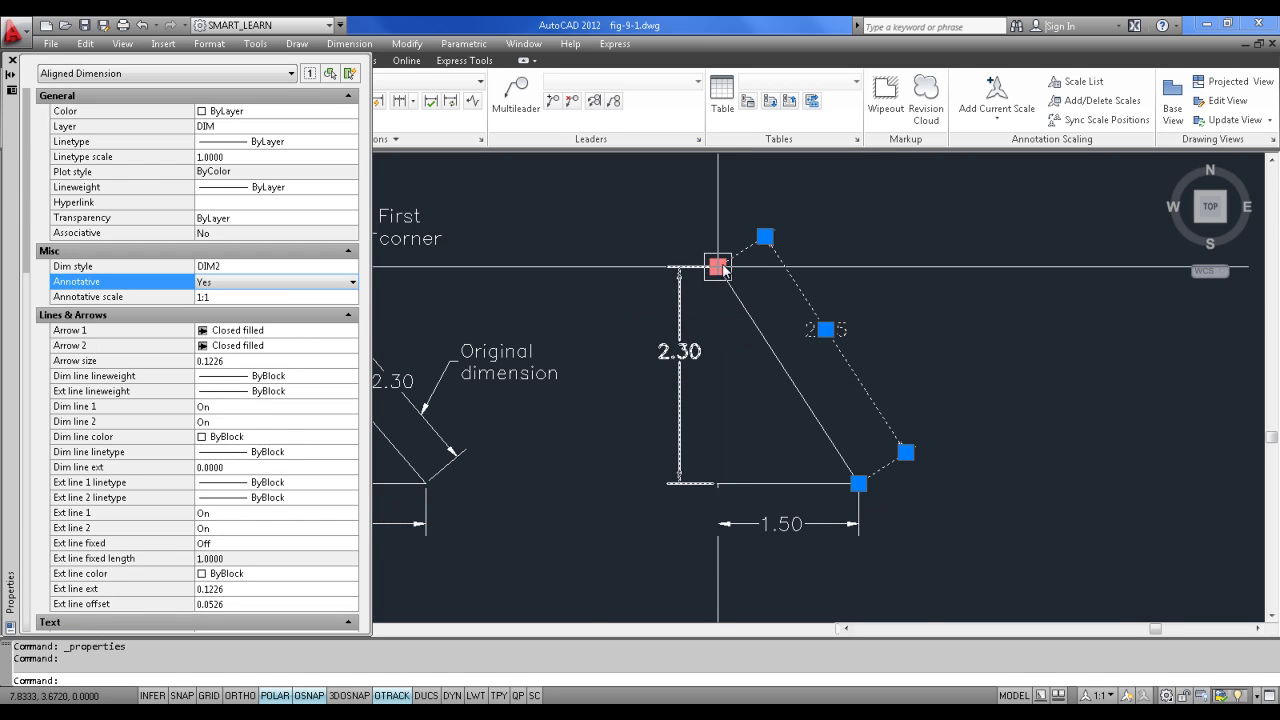
# Step: Stretch the hypotenuse's upper endpoint by its grip to a point up and beyond the triangle's vertical side
pyautogui.scroll(2, 722, 270)
pyautogui.press('Escape')
pyautogui.click(734, 326)
pyautogui.click(702, 272)
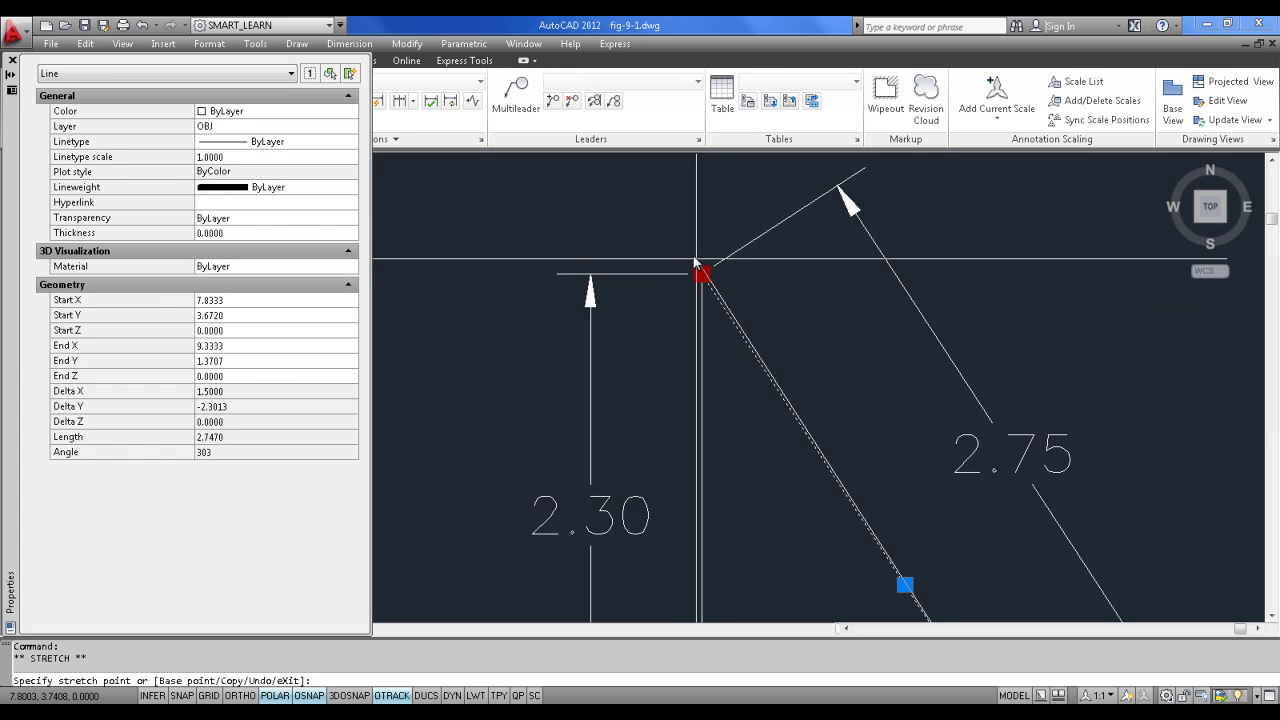
pyautogui.click(667, 207)
pyautogui.press('Escape')
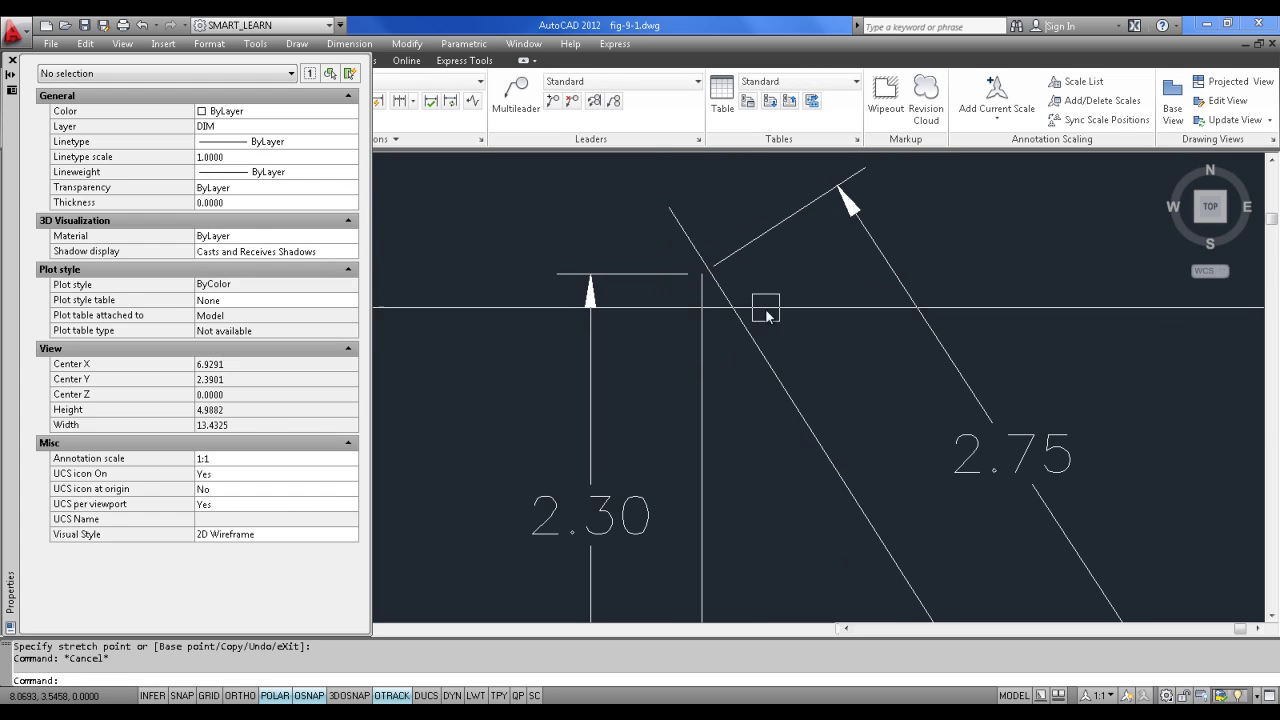
# Step: Stretch the aligned dimension's upper extension-line origin to the hypotenuse's new endpoint
pyautogui.click(752, 256)
pyautogui.click(700, 274)
pyautogui.click(666, 206)
pyautogui.scroll(-1, 728, 325)
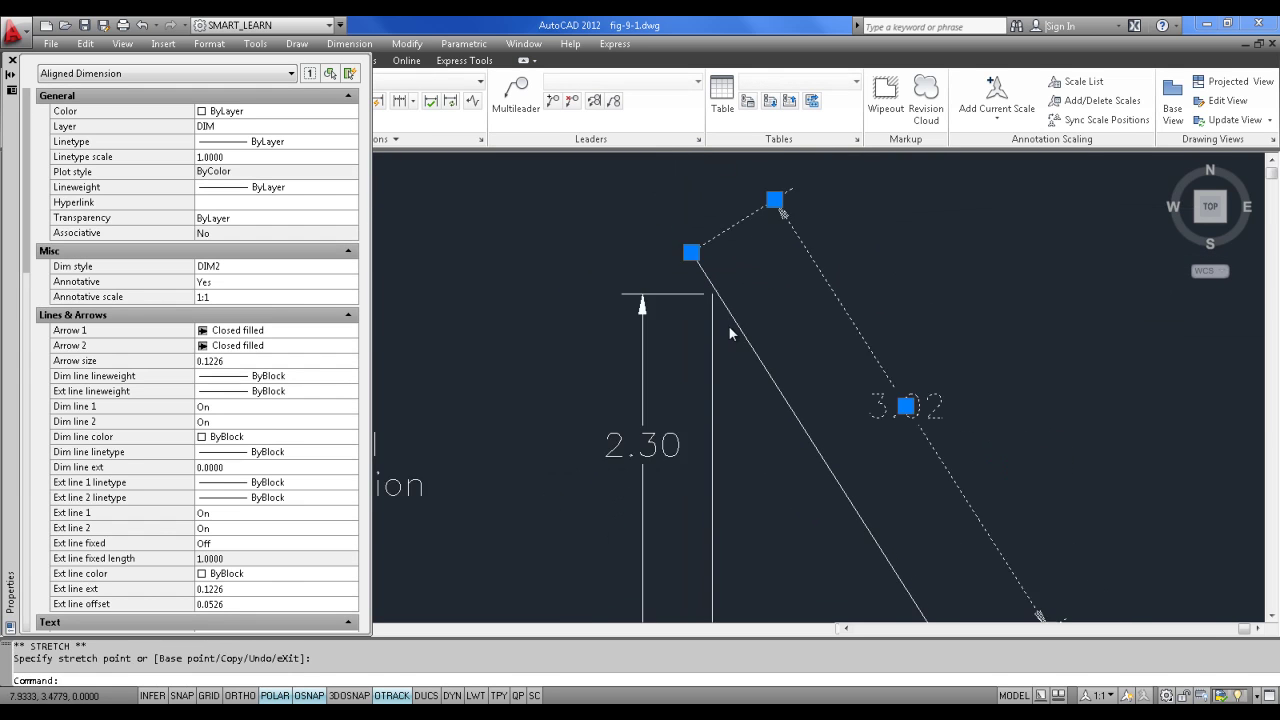
pyautogui.scroll(-1, 728, 330)
pyautogui.press('Escape')
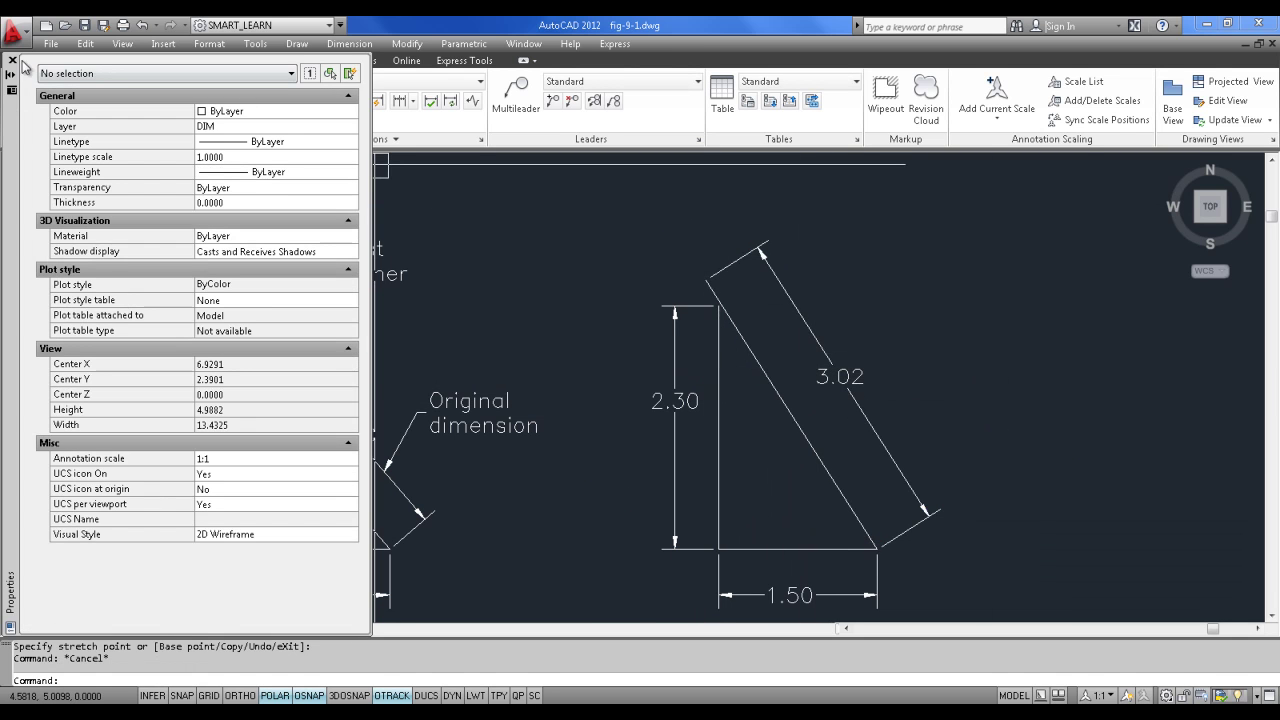
# Step: Close the object properties display and the fig-9-1.dwg drawing
pyautogui.click(12, 60)
pyautogui.scroll(-3, 651, 357)
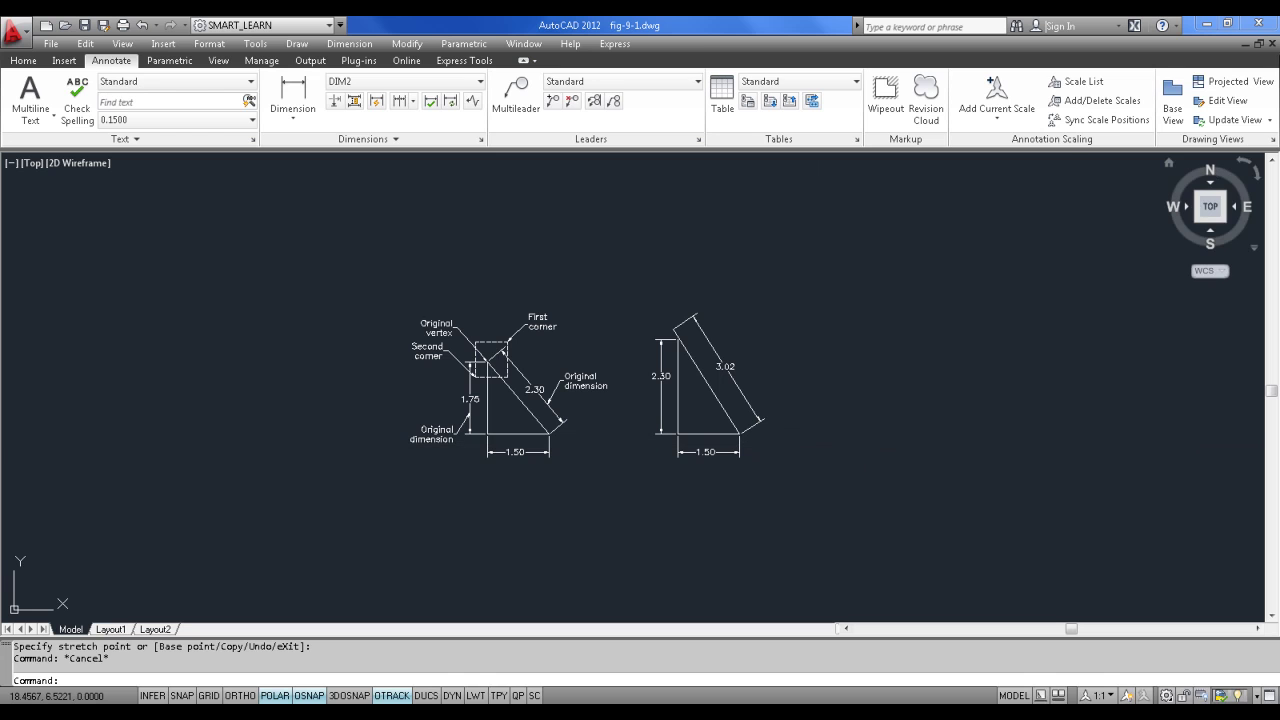
pyautogui.click(1273, 46)
pyautogui.click(703, 414)
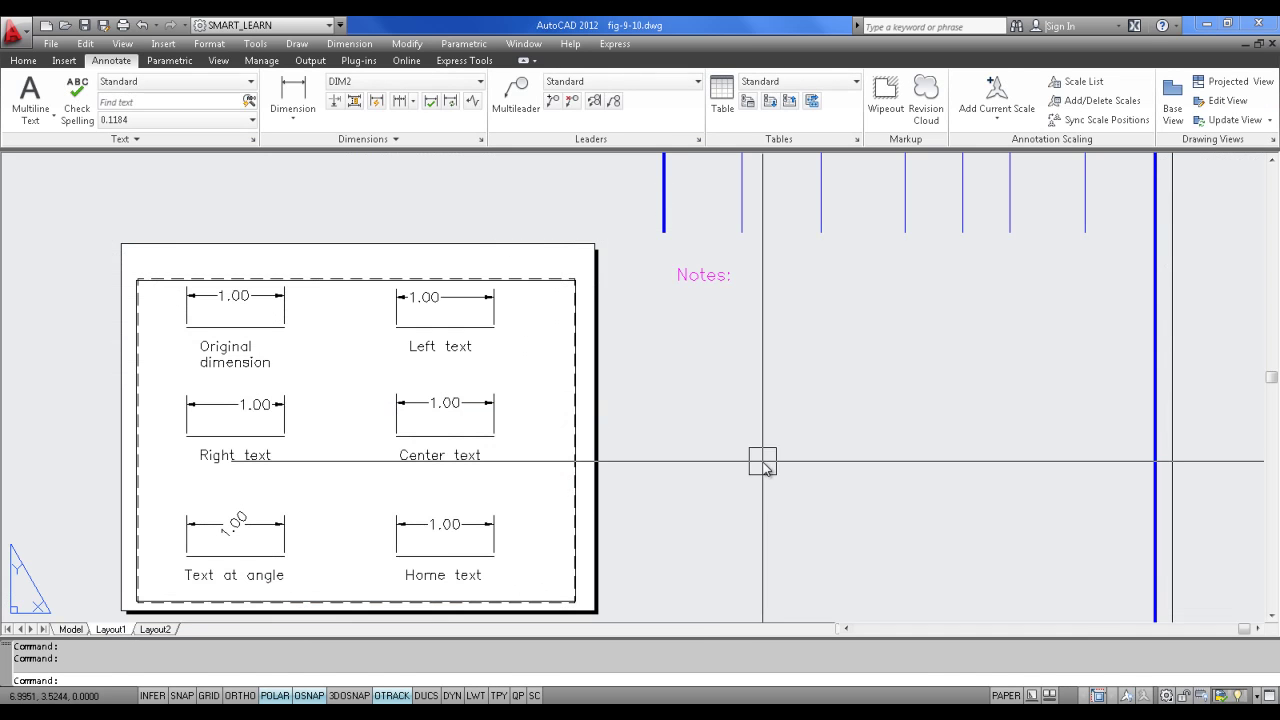
# Step: Switch fig-9-10.dwg to model space to show its six dimension text placement examples
pyautogui.click(70, 629)
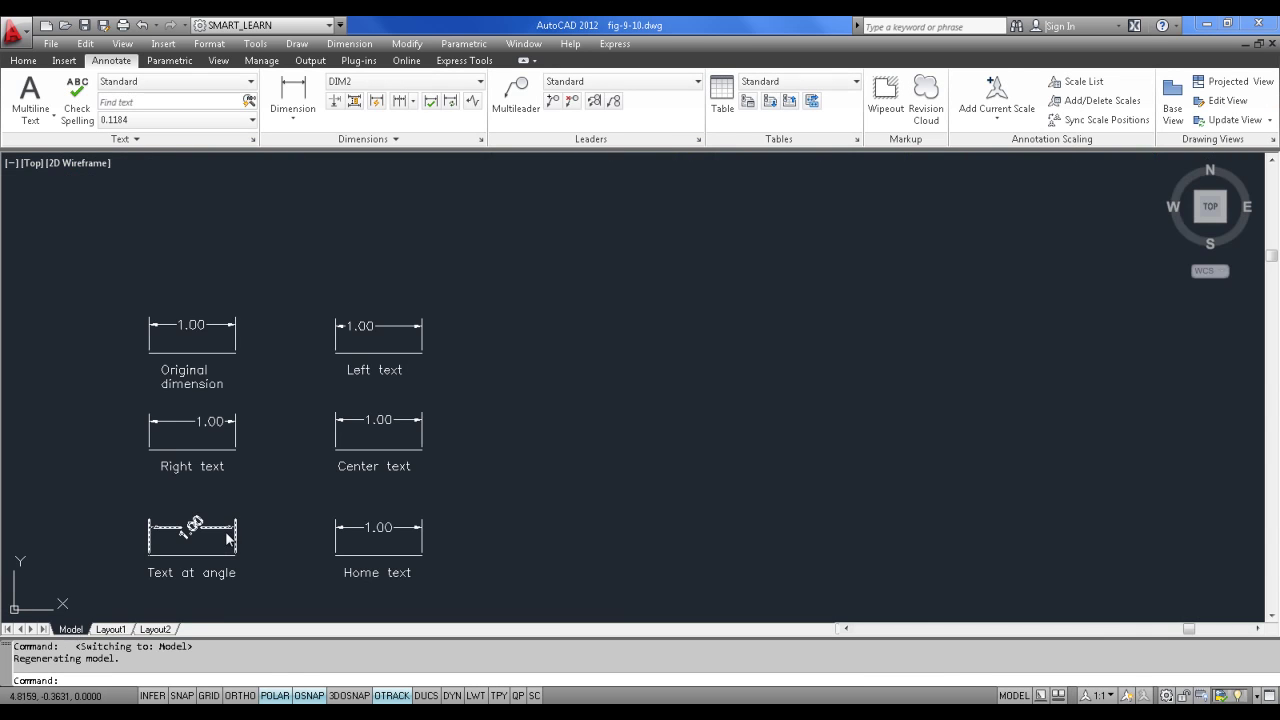
pyautogui.scroll(2, 214, 380)
pyautogui.moveTo(315, 427)
pyautogui.mouseDown(button='middle')
pyautogui.moveTo(480, 417)
pyautogui.moveTo(494, 369)
pyautogui.moveTo(497, 386)
pyautogui.mouseUp(button='middle')
pyautogui.scroll(-2, 497, 406)
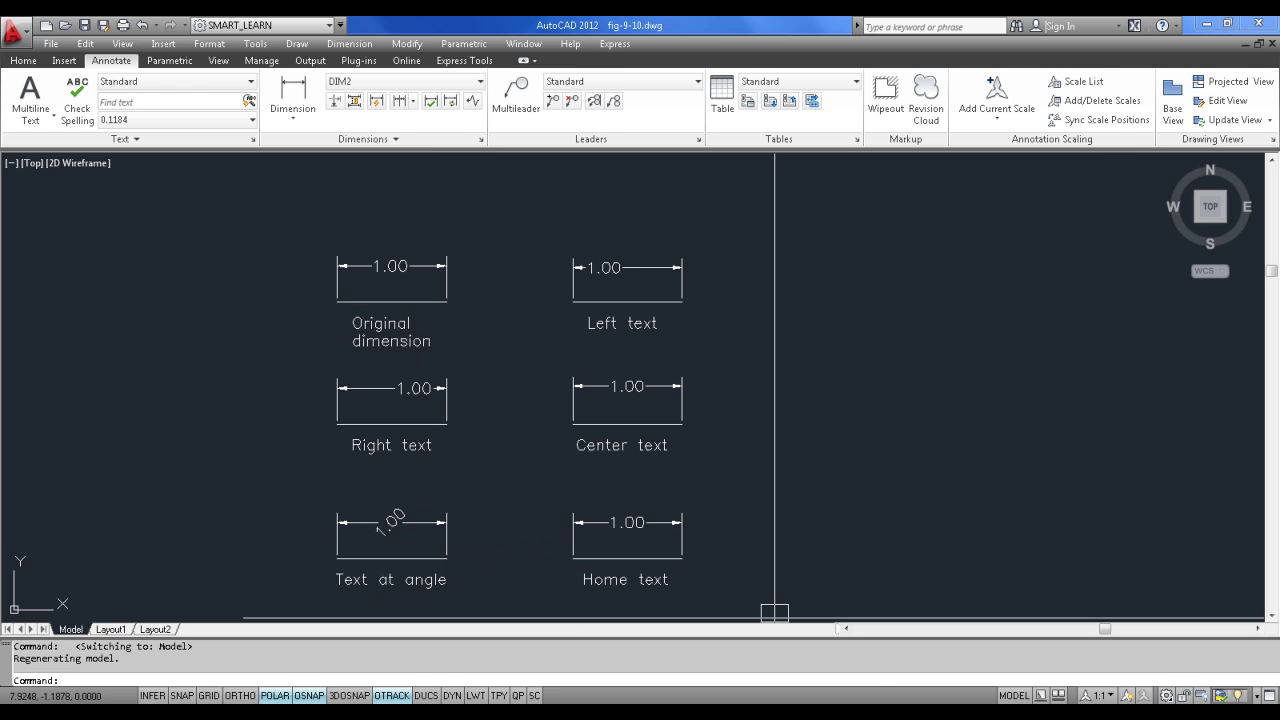
# Step: Try to return the Left text example's dimension text to its home position with the Home alignment
pyautogui.click(350, 43)
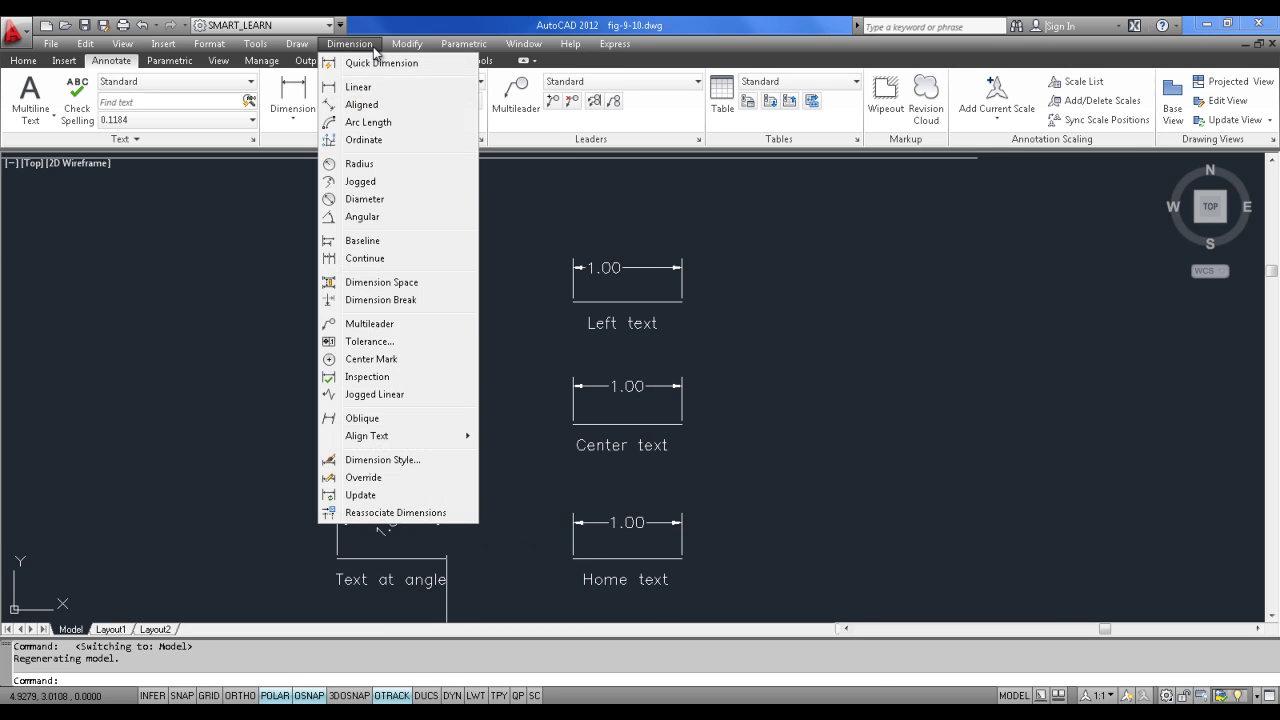
pyautogui.moveTo(385, 437)
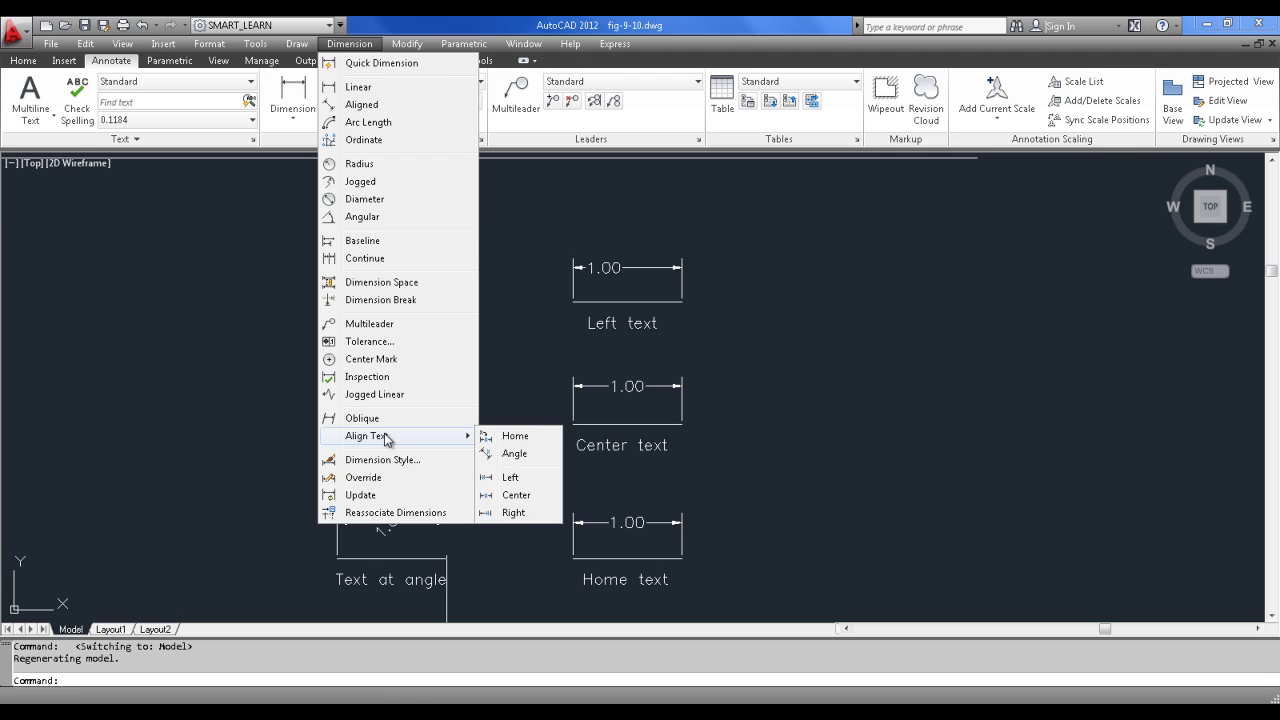
pyautogui.click(514, 436)
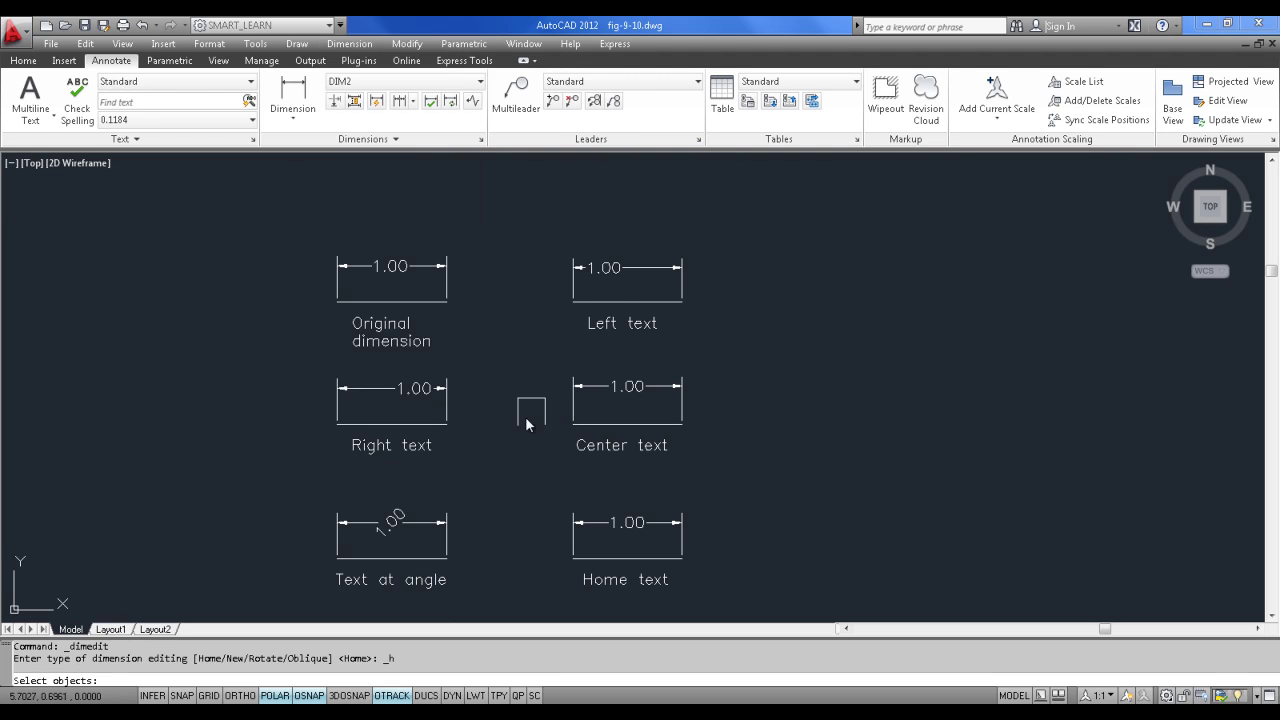
pyautogui.click(602, 266)
pyautogui.press('Return')
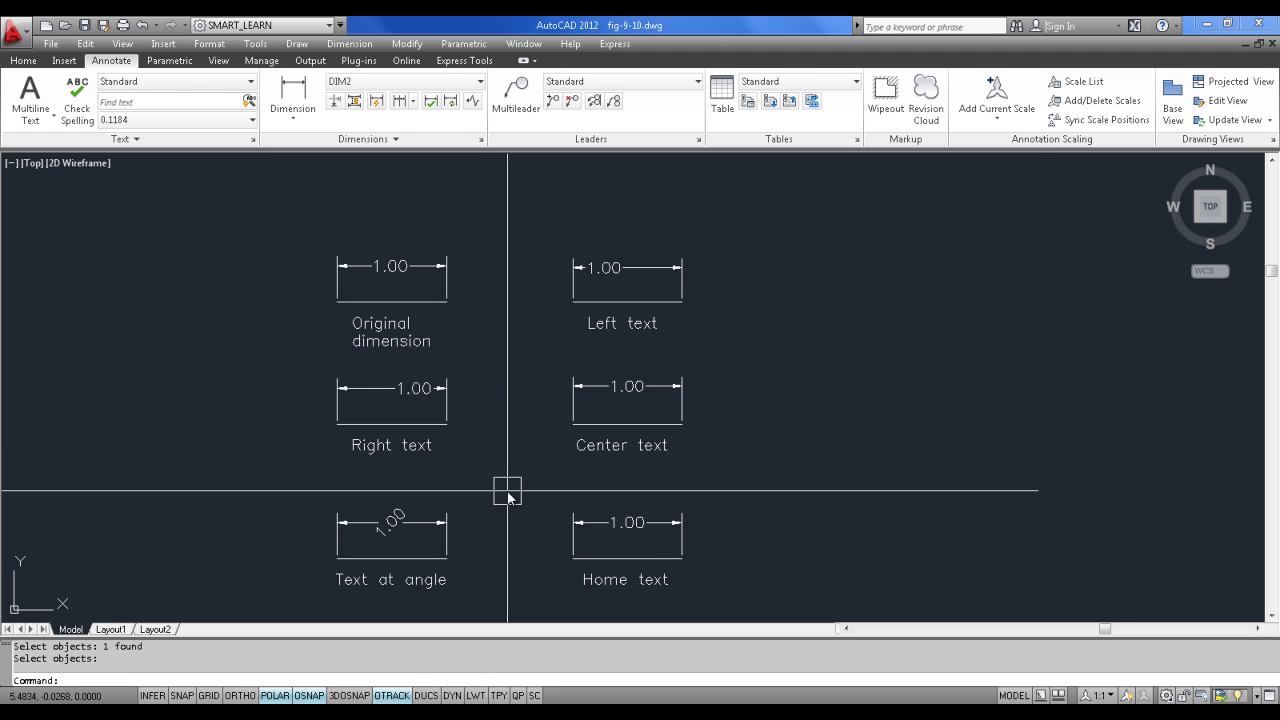
# Step: Left-justify the dimension text of the Center text example
pyautogui.click(606, 268)
pyautogui.scroll(3, 615, 274)
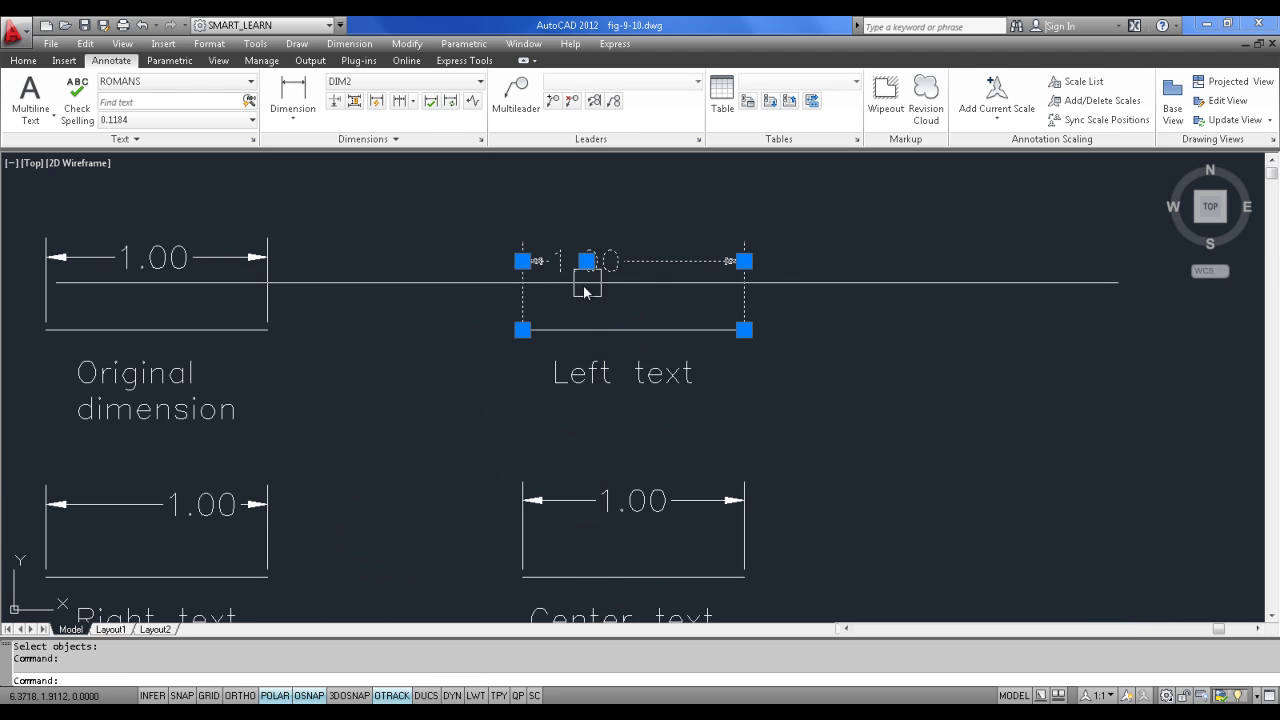
pyautogui.click(369, 46)
pyautogui.moveTo(368, 438)
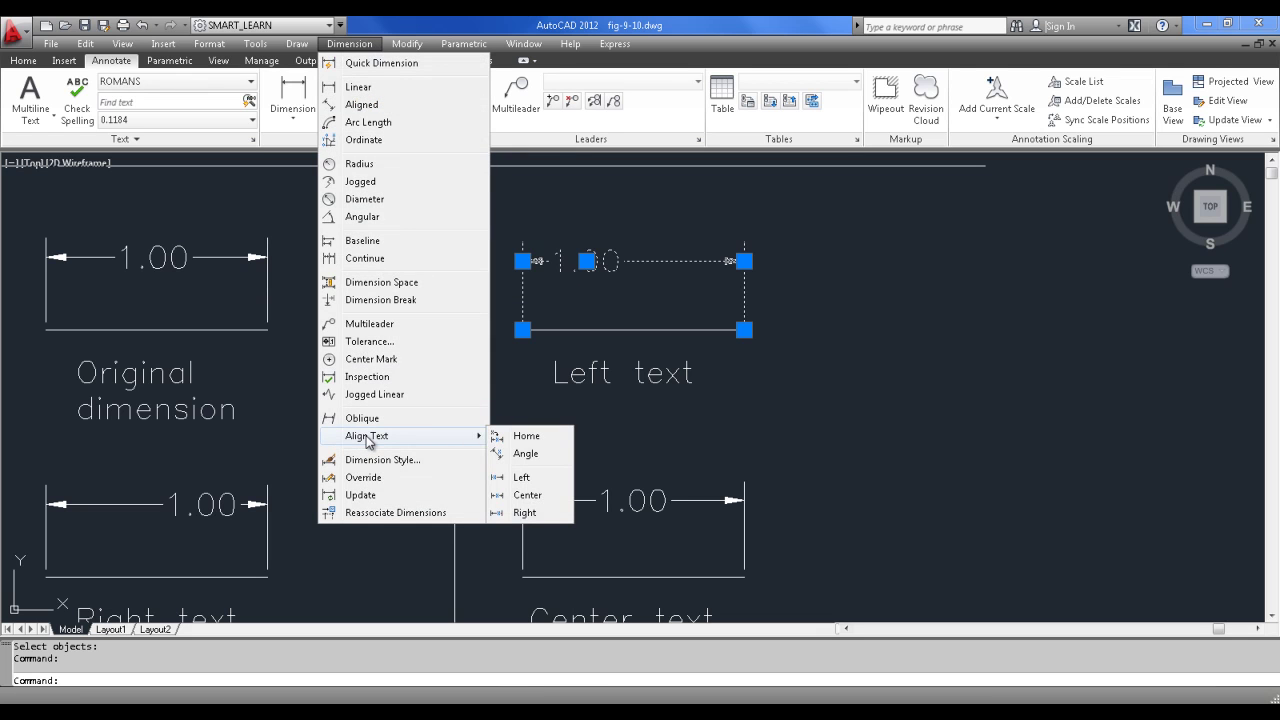
pyautogui.click(520, 479)
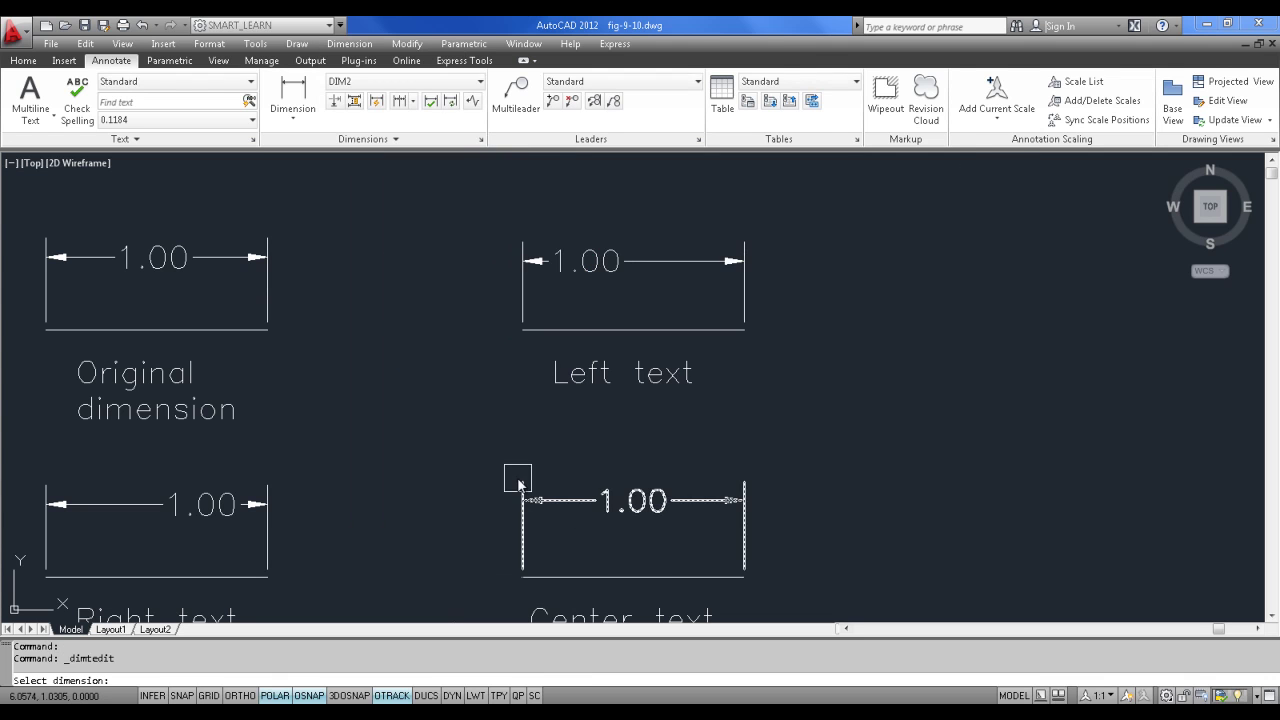
pyautogui.click(625, 505)
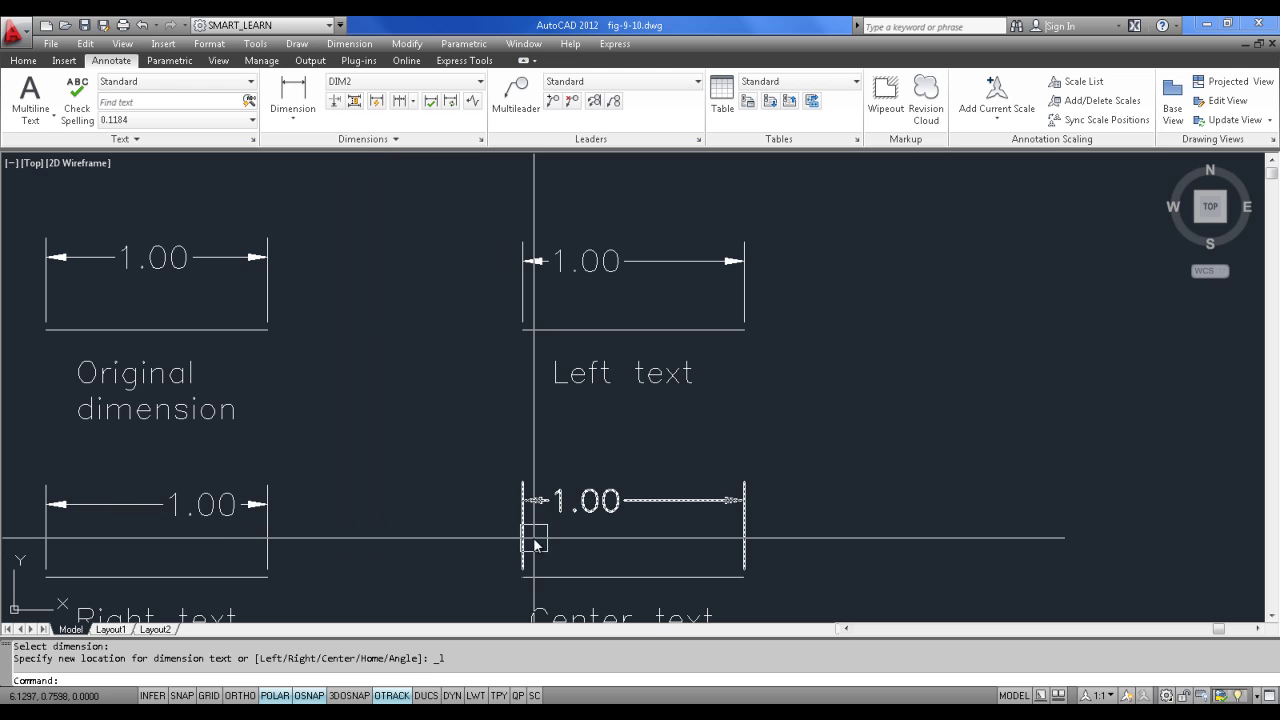
# Step: Center the dimension text of the Center text example on its dimension line
pyautogui.click(349, 44)
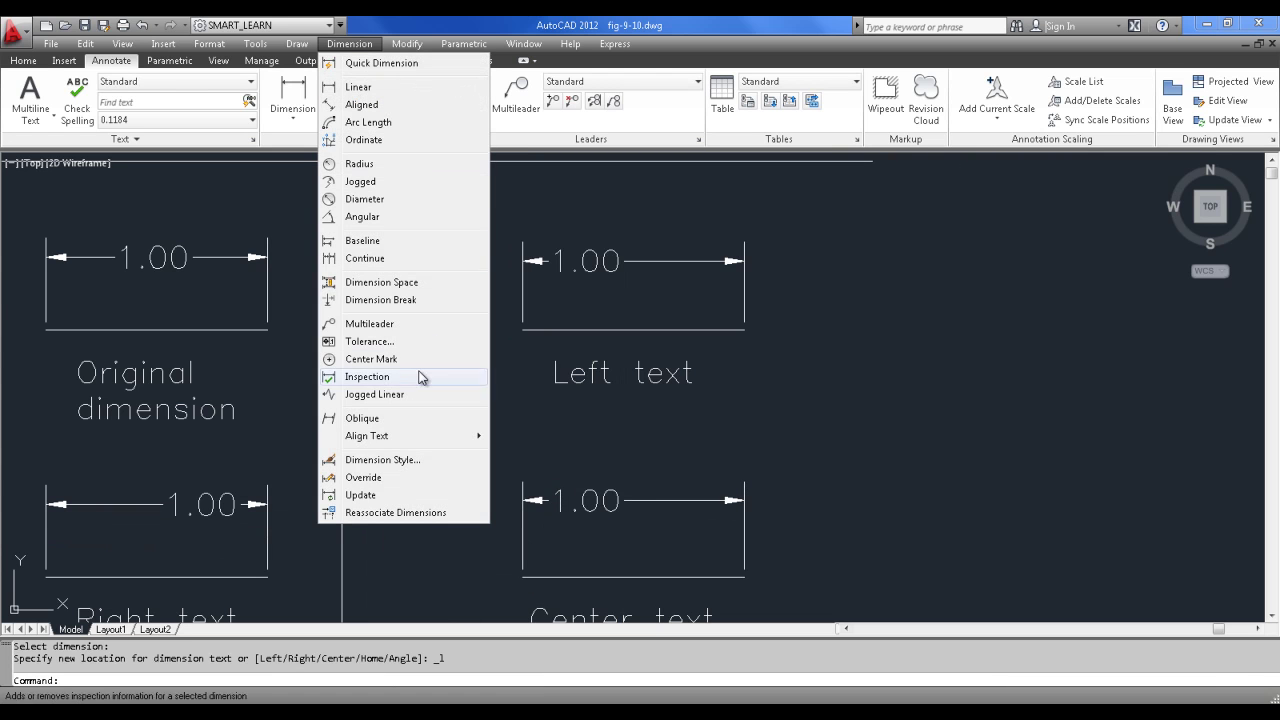
pyautogui.moveTo(430, 436)
pyautogui.click(527, 505)
pyautogui.click(527, 505)
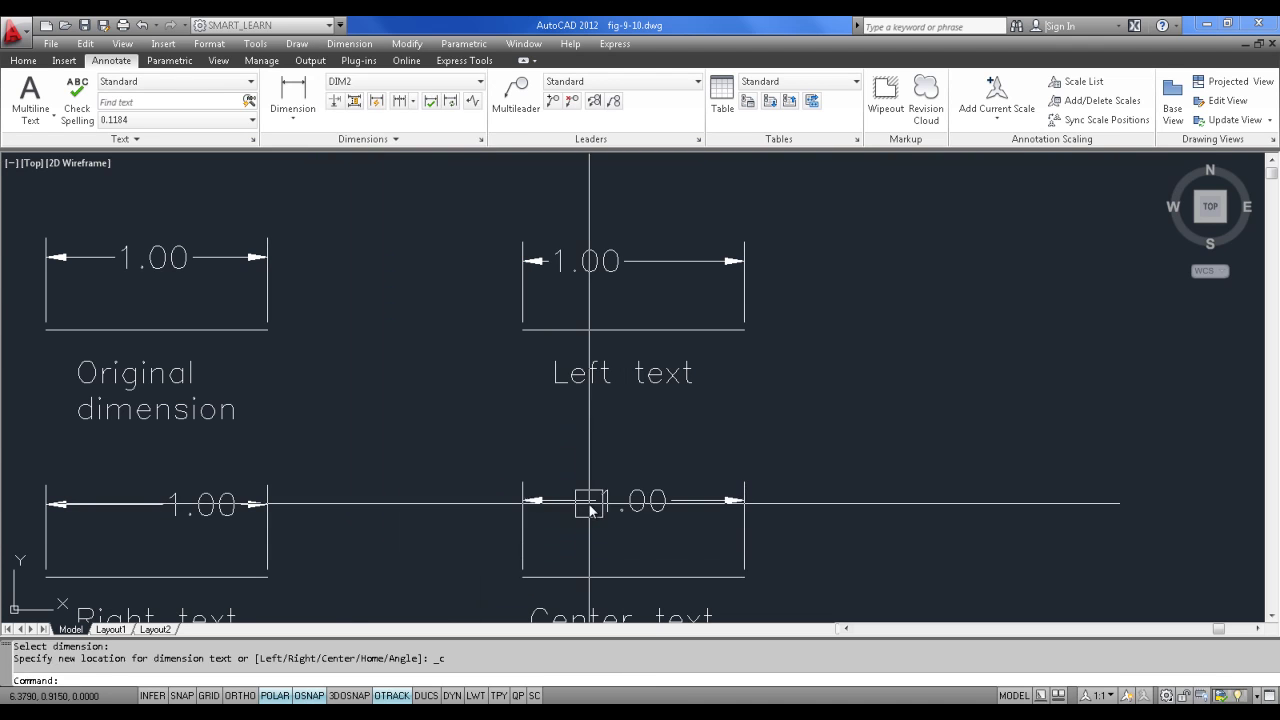
# Step: Right-justify the dimension text of the Center text example
pyautogui.click(349, 44)
pyautogui.moveTo(424, 441)
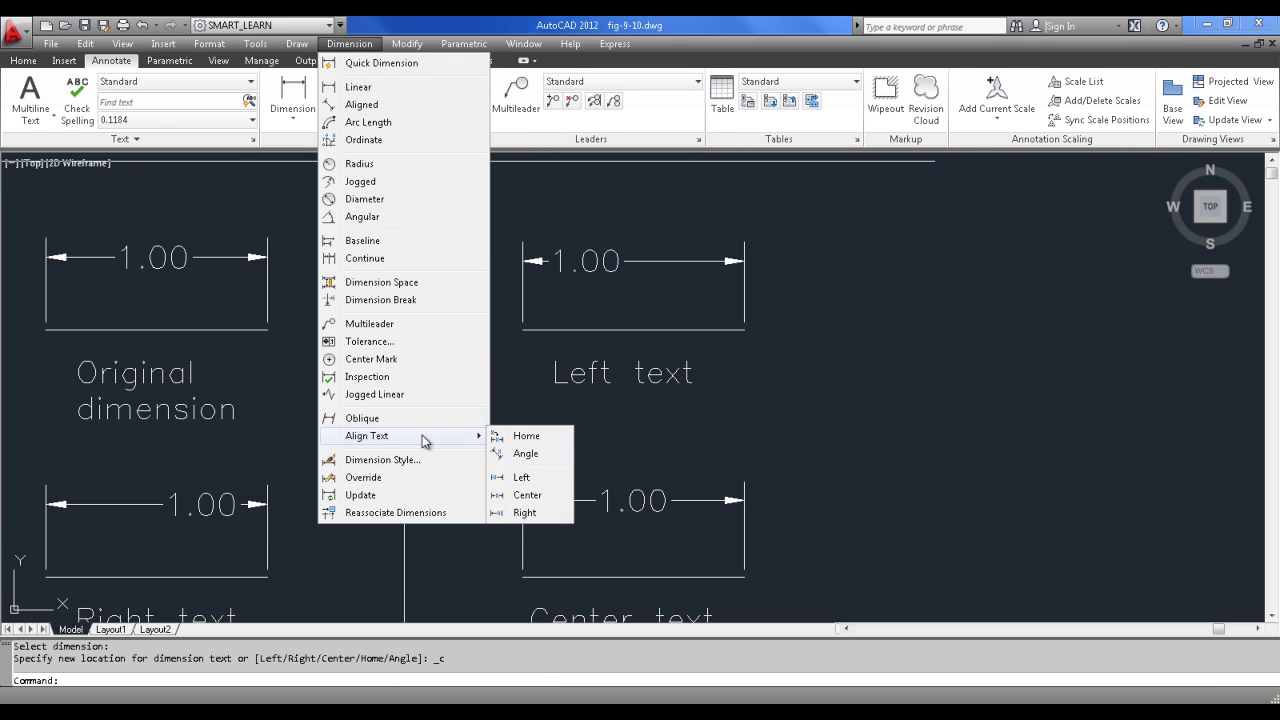
pyautogui.click(521, 513)
pyautogui.click(609, 504)
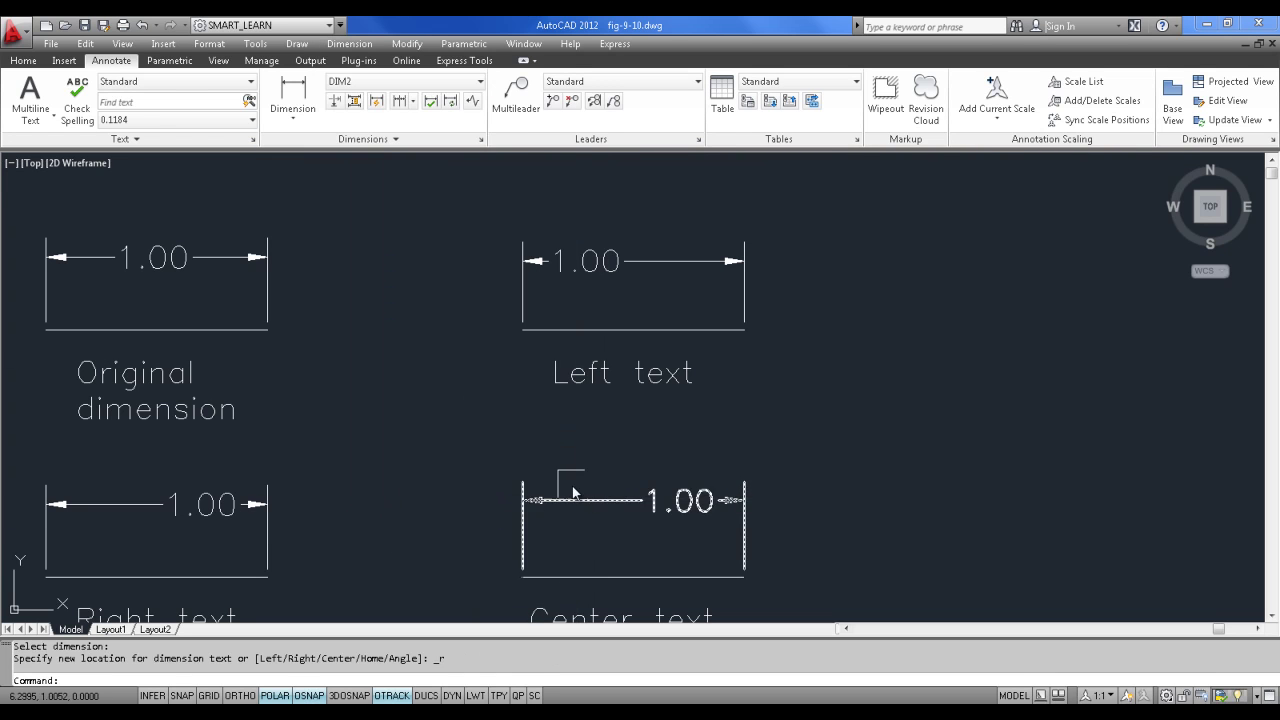
# Step: Try to move the Center text example's dimension text back to its home position with the Home alignment
pyautogui.click(349, 44)
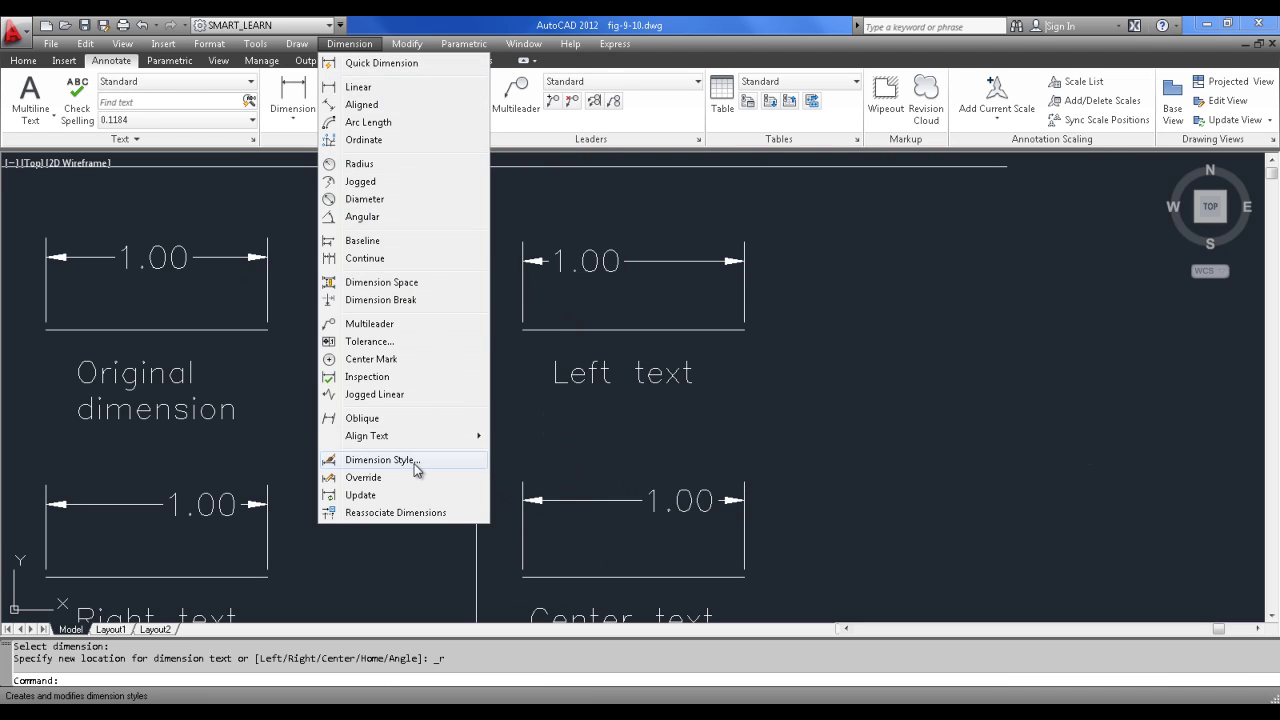
pyautogui.moveTo(415, 441)
pyautogui.click(524, 436)
pyautogui.click(650, 505)
pyautogui.press('Return')
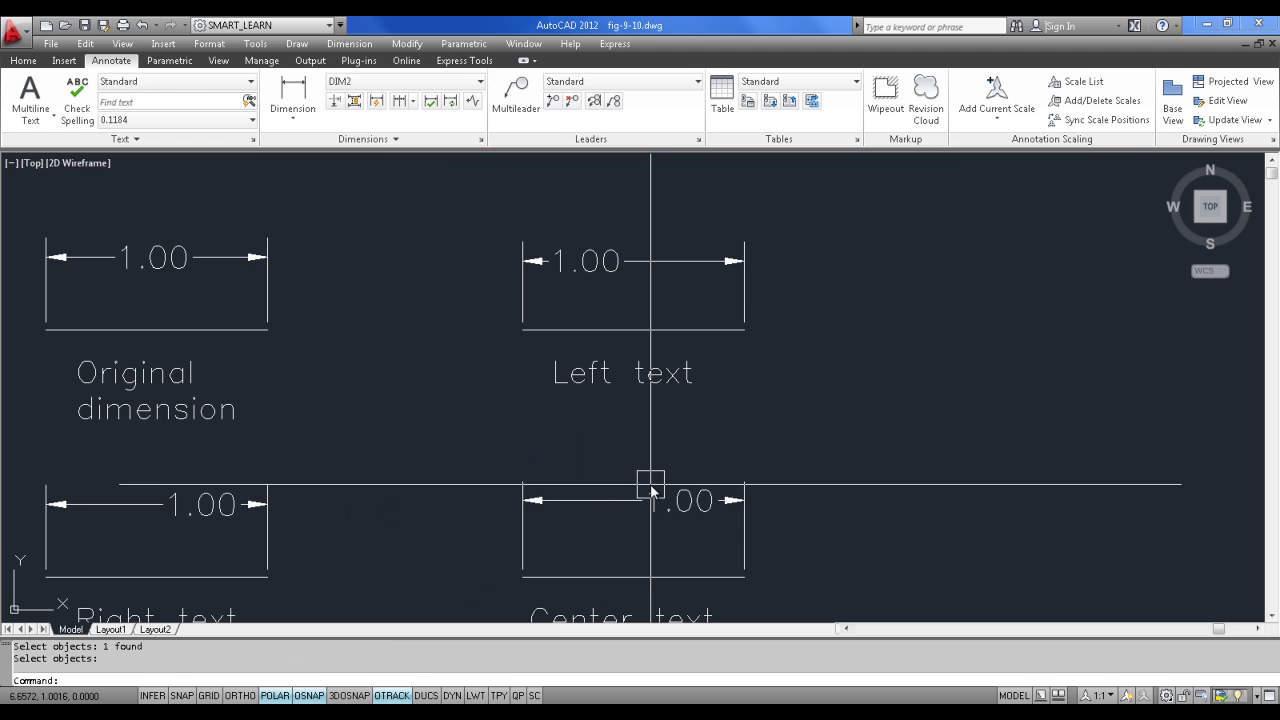
# Step: Repeat DIMEDIT with the Home option on the dimension of the Center text example
pyautogui.press('Return')
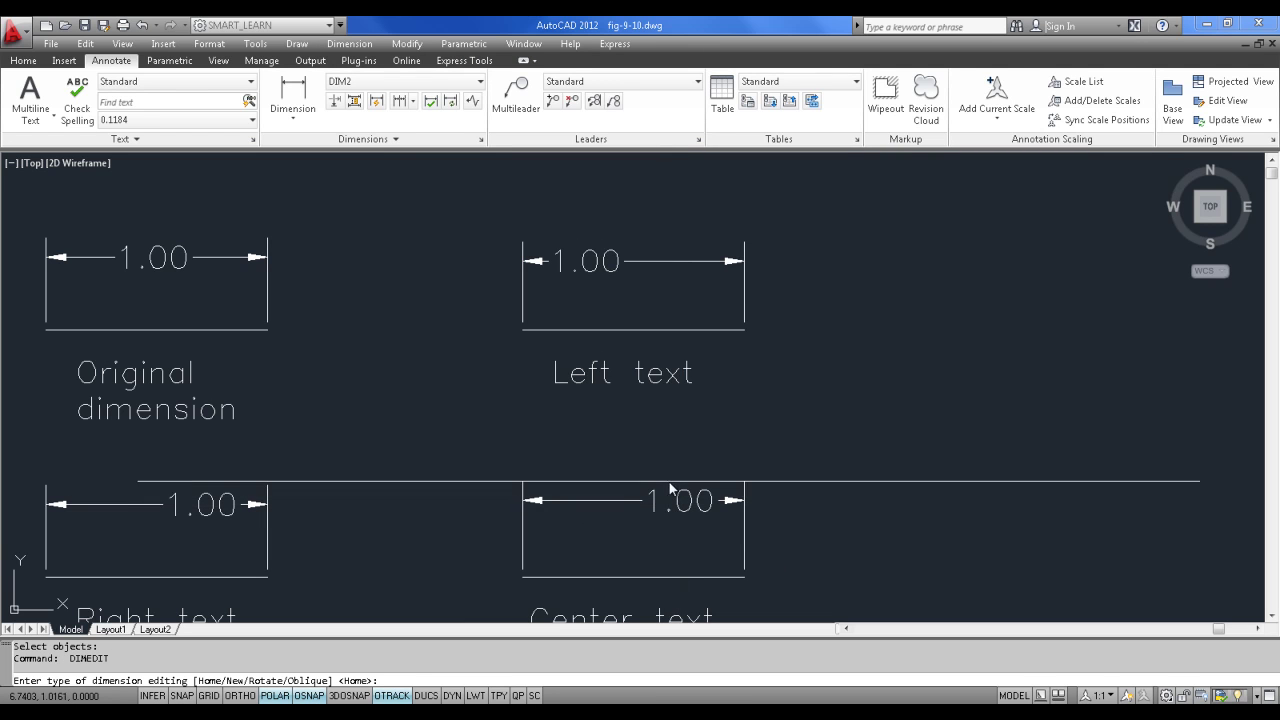
pyautogui.rightClick(668, 481)
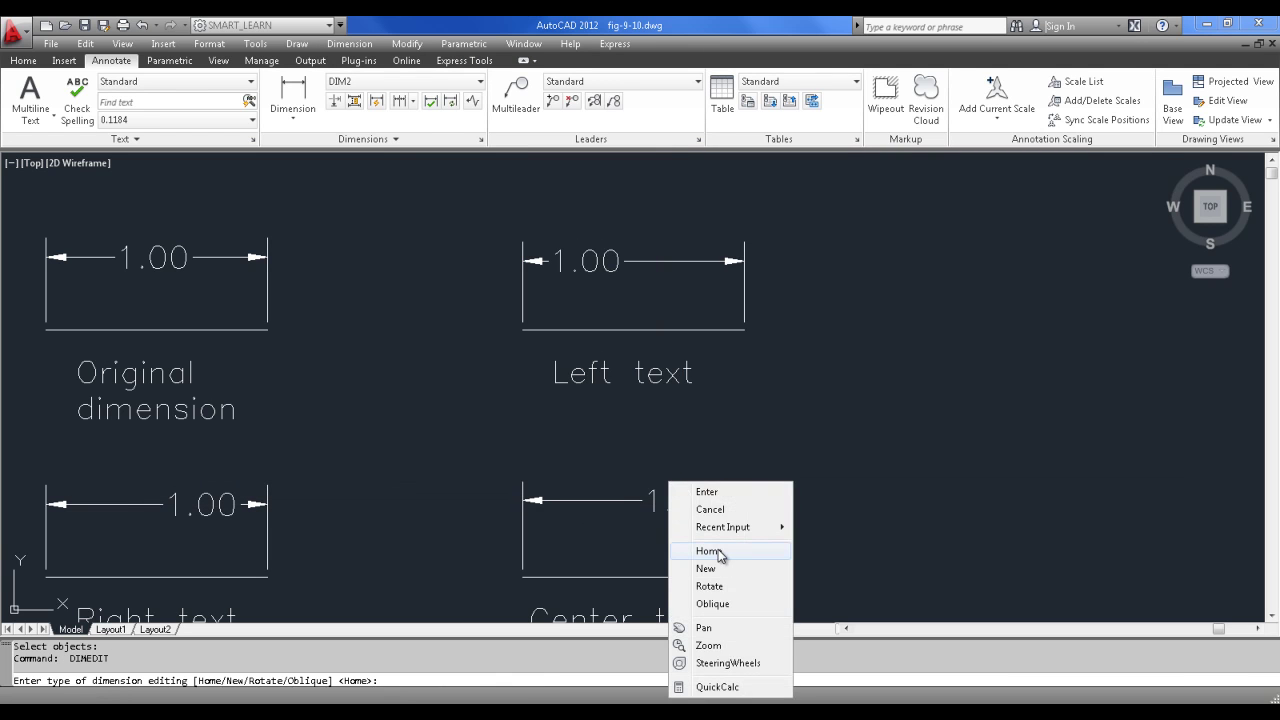
pyautogui.click(719, 553)
pyautogui.click(689, 516)
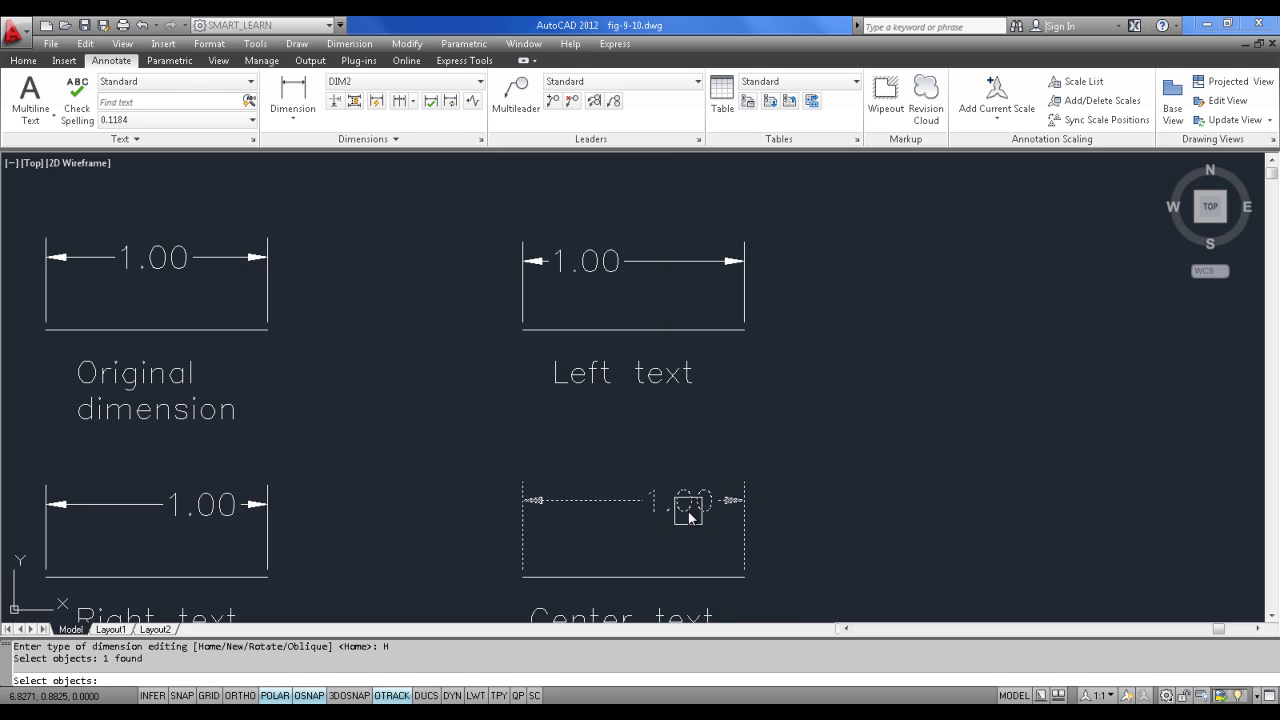
pyautogui.click(608, 509)
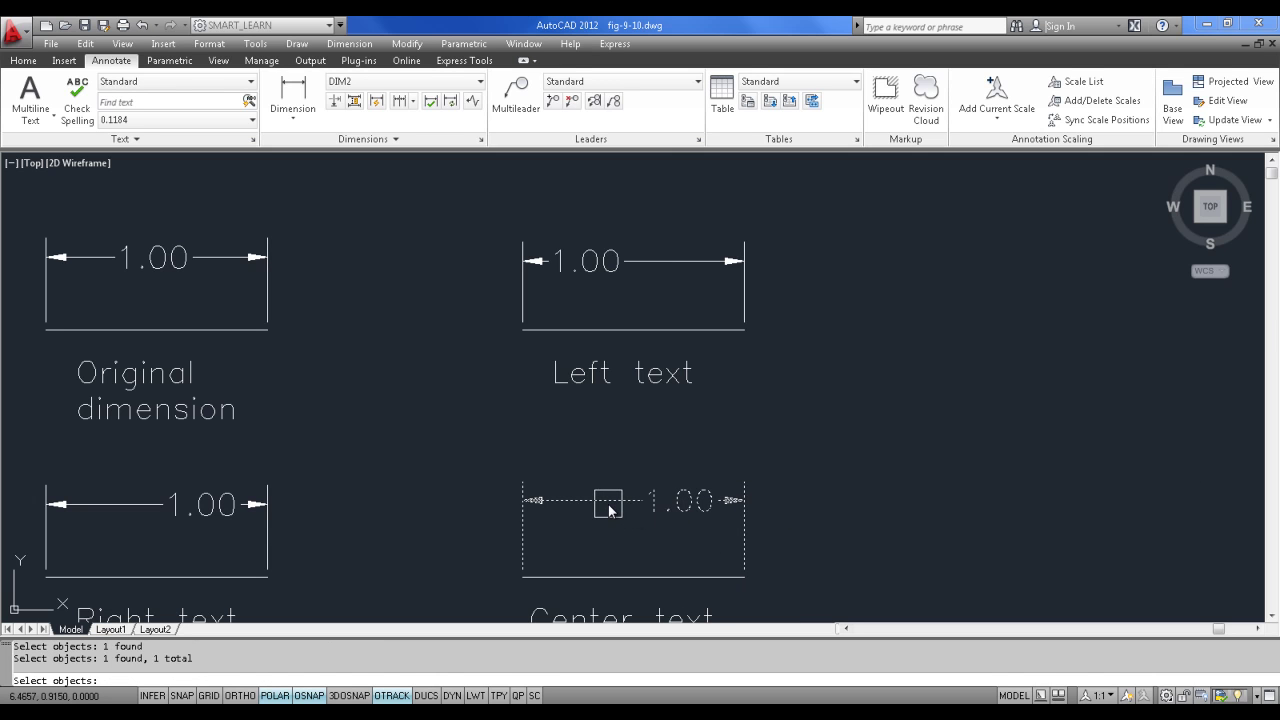
pyautogui.press('Return')
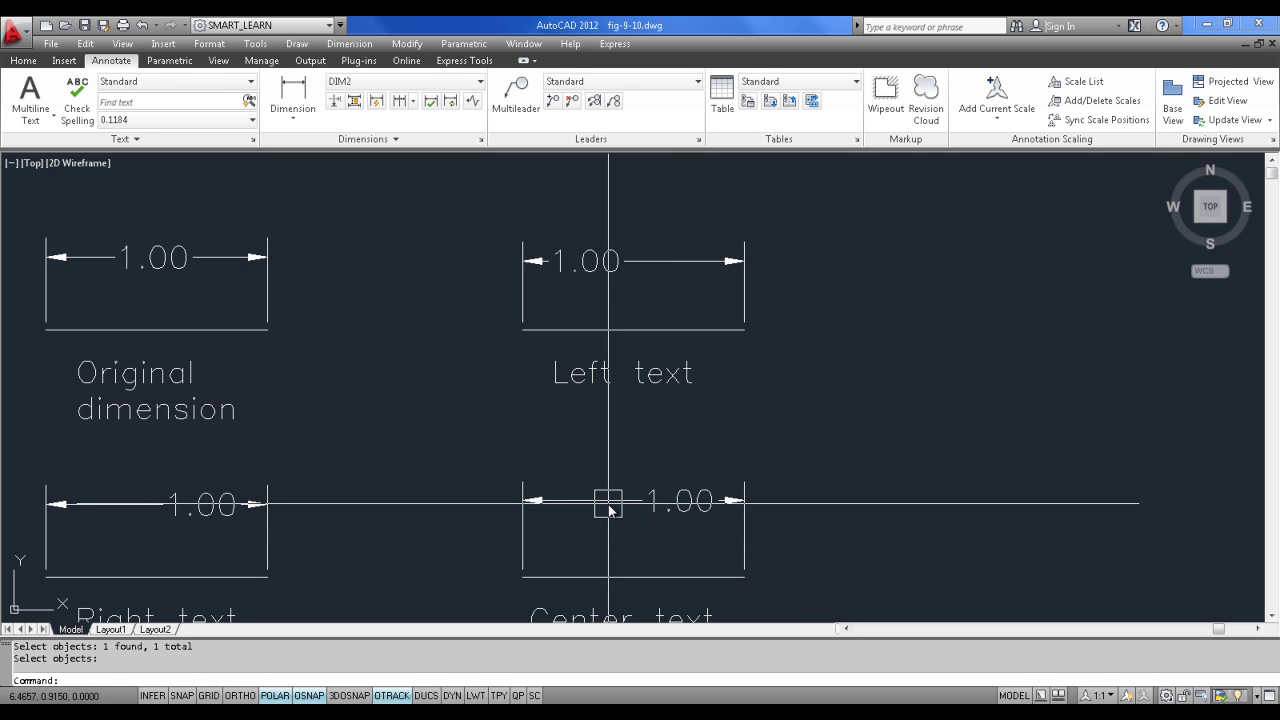
pyautogui.scroll(4, 608, 506)
pyautogui.scroll(-5, 634, 514)
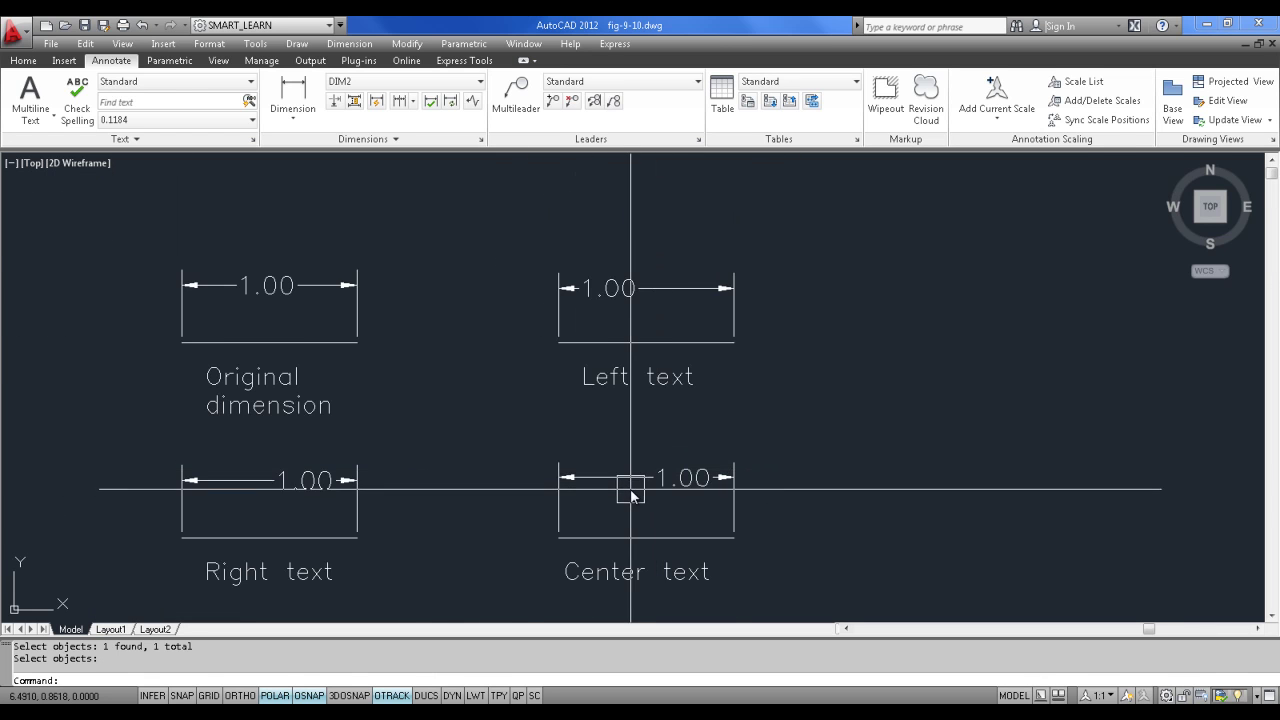
pyautogui.moveTo(631, 494); pyautogui.dragTo(634, 451, button='middle')
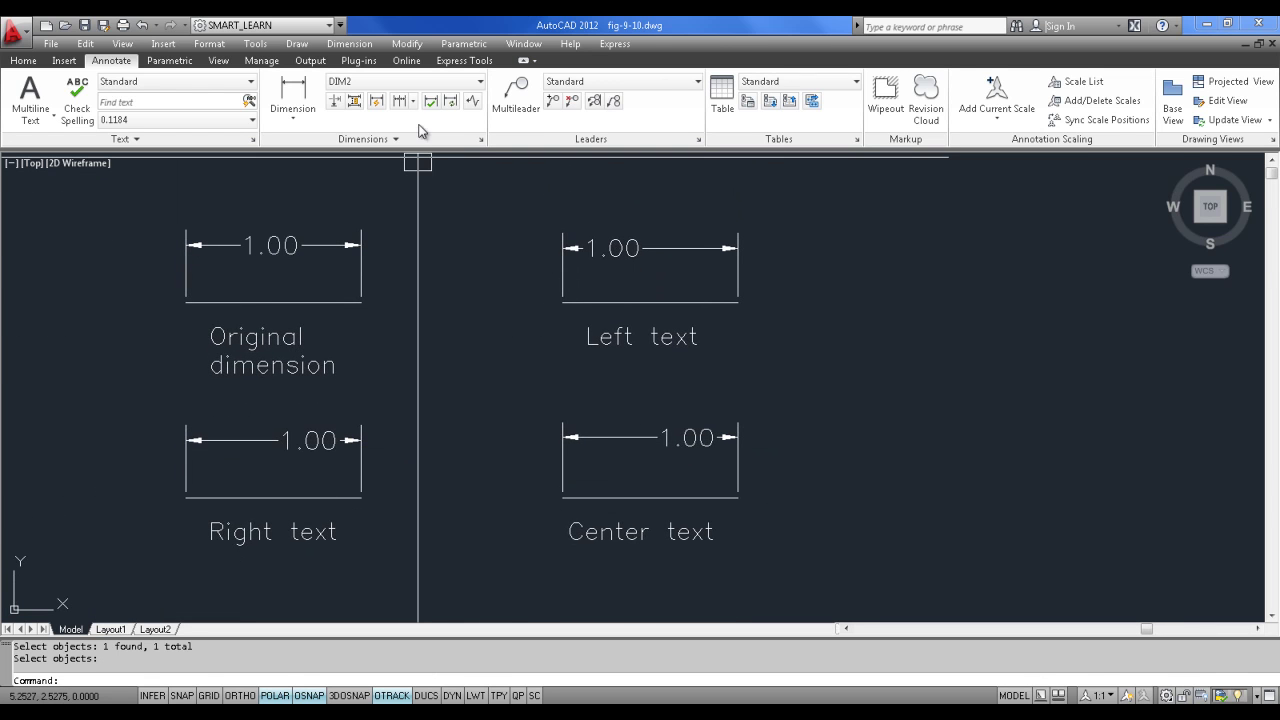
pyautogui.click(349, 44)
pyautogui.moveTo(395, 447)
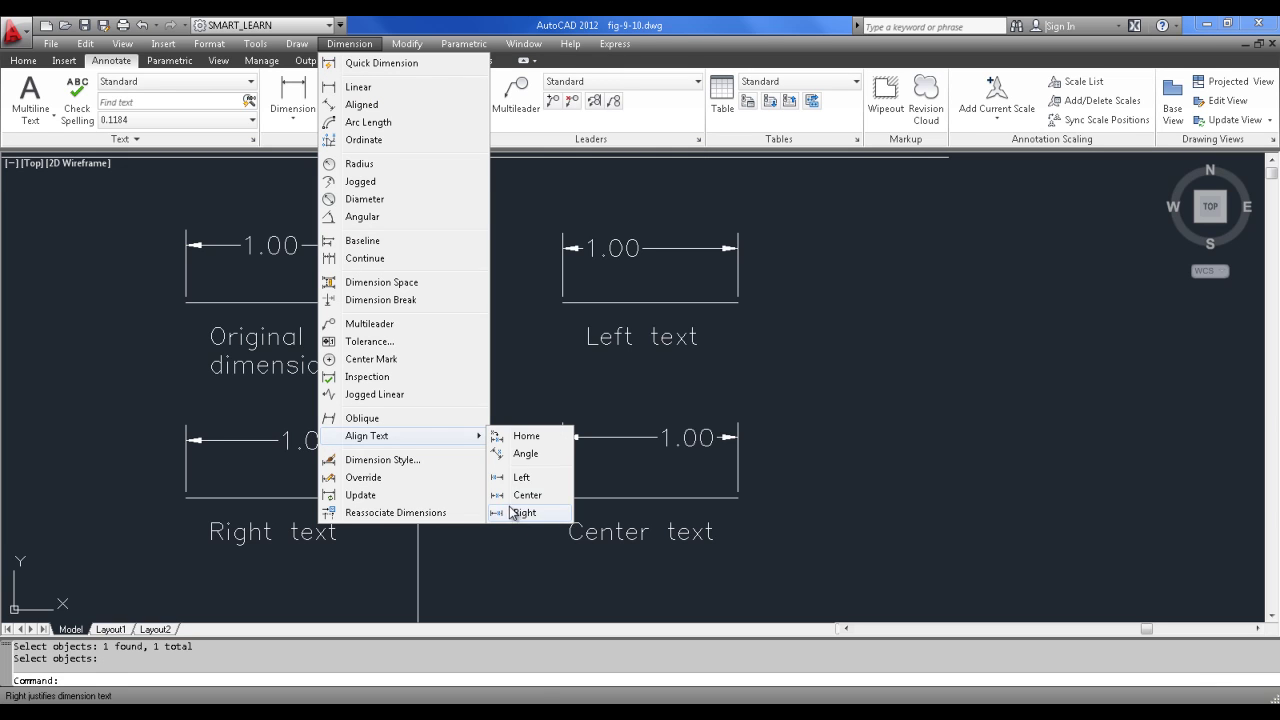
pyautogui.click(1012, 406)
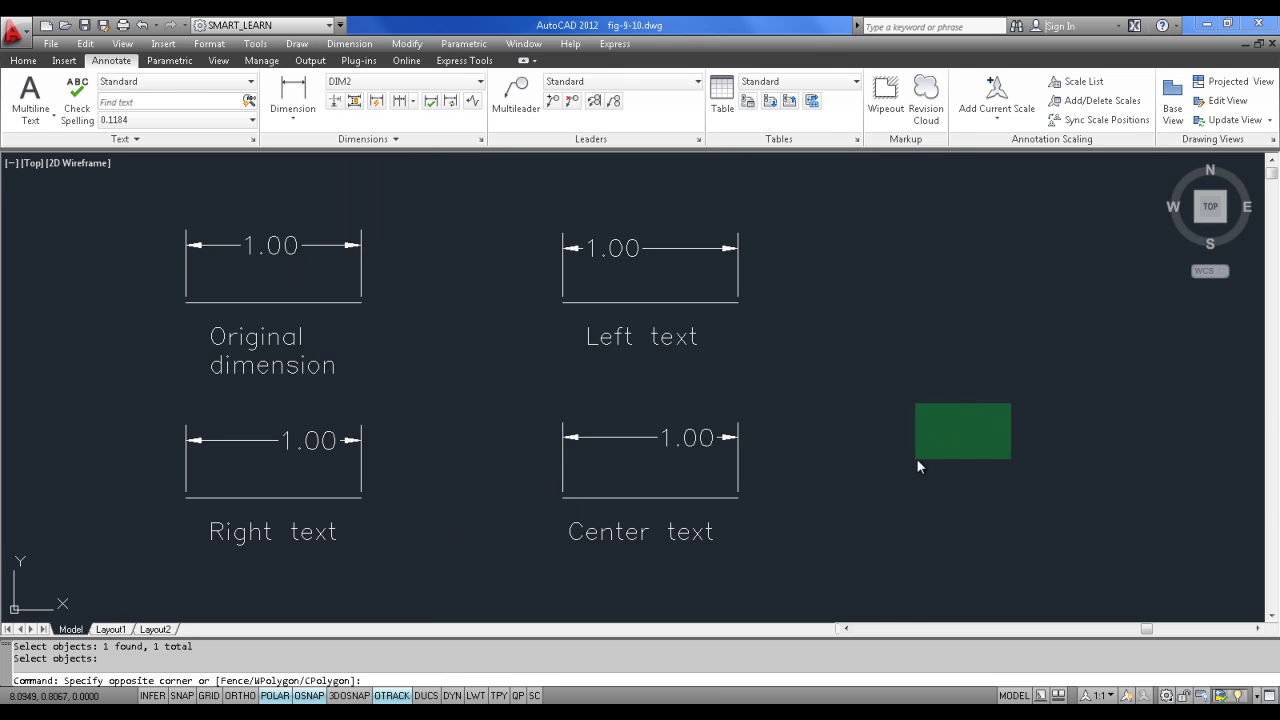
pyautogui.click(916, 459)
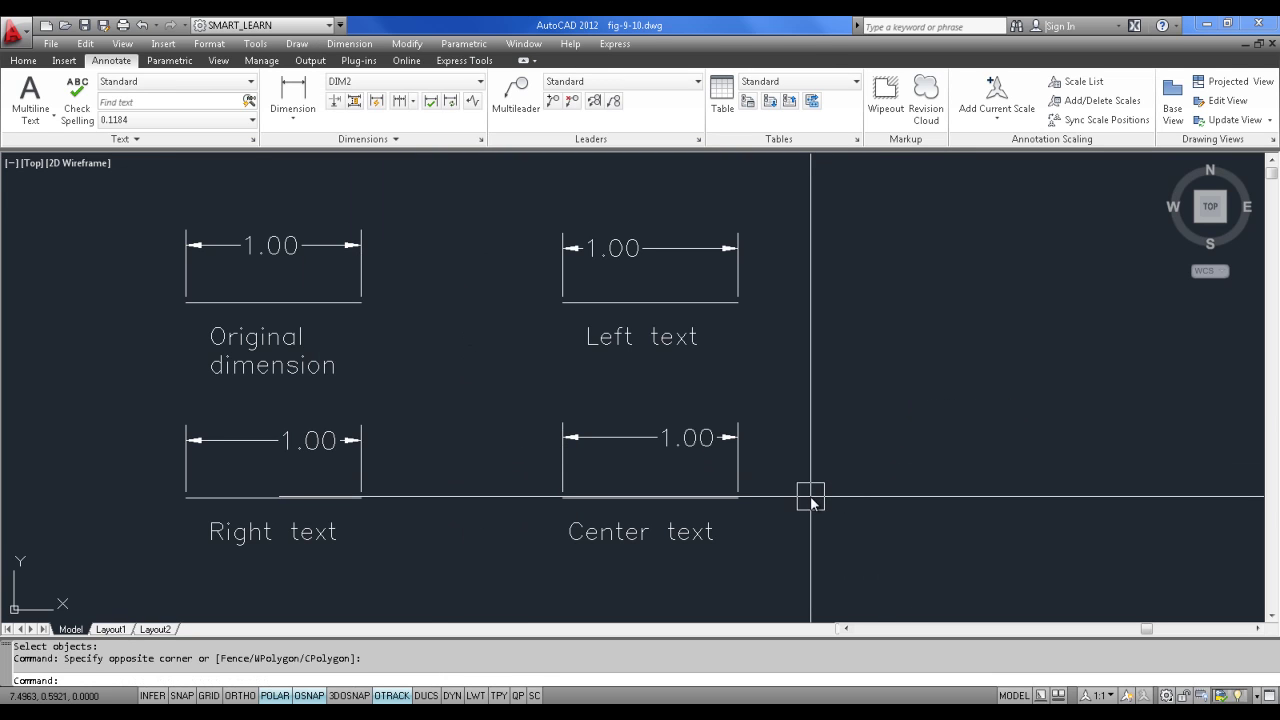
# Step: Try DDEDIT on the slanted dimension text of the Text at angle example
pyautogui.scroll(-5, 803, 457)
pyautogui.scroll(4, 583, 453)
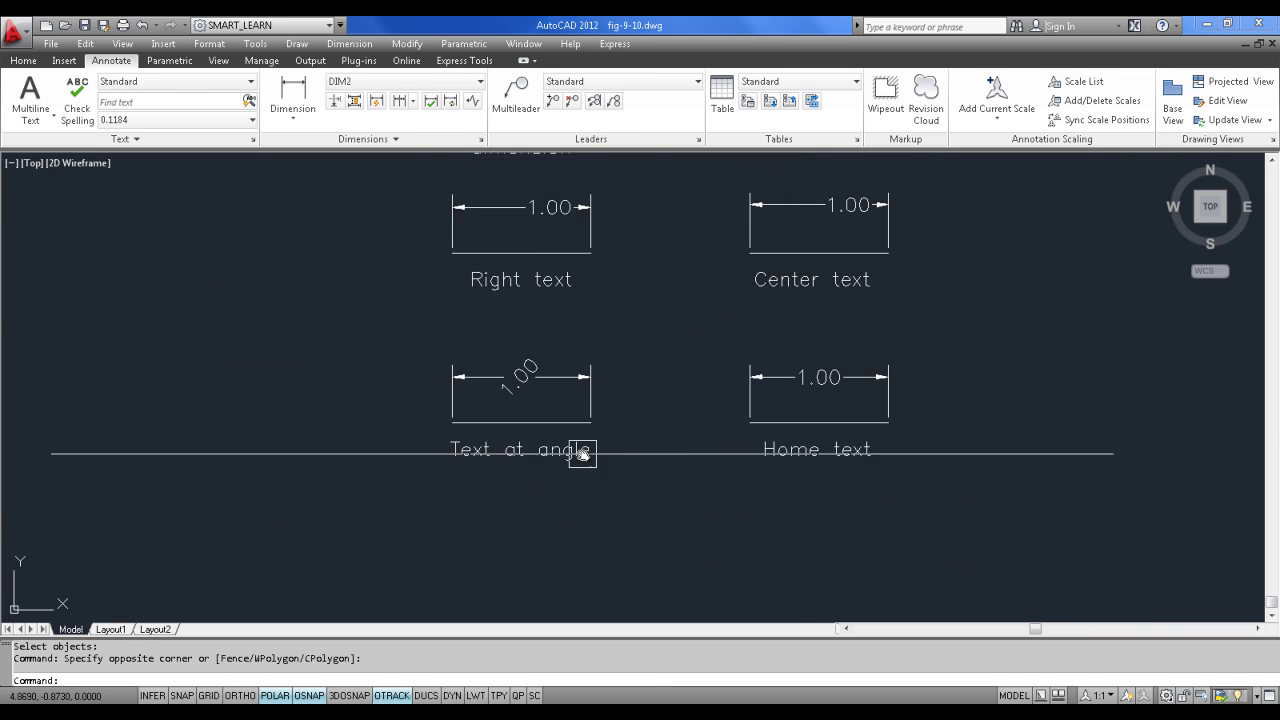
pyautogui.moveTo(605, 494); pyautogui.dragTo(531, 531, button='middle')
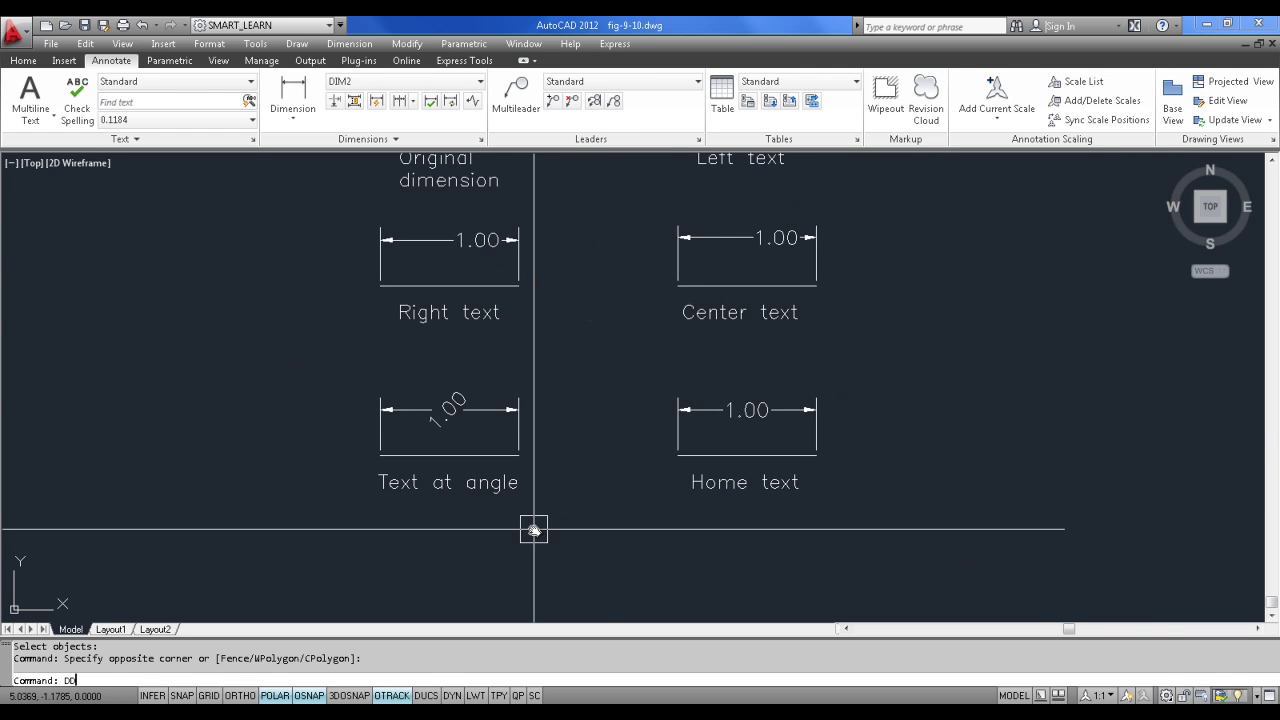
pyautogui.write('DIT')
pyautogui.press('Return')
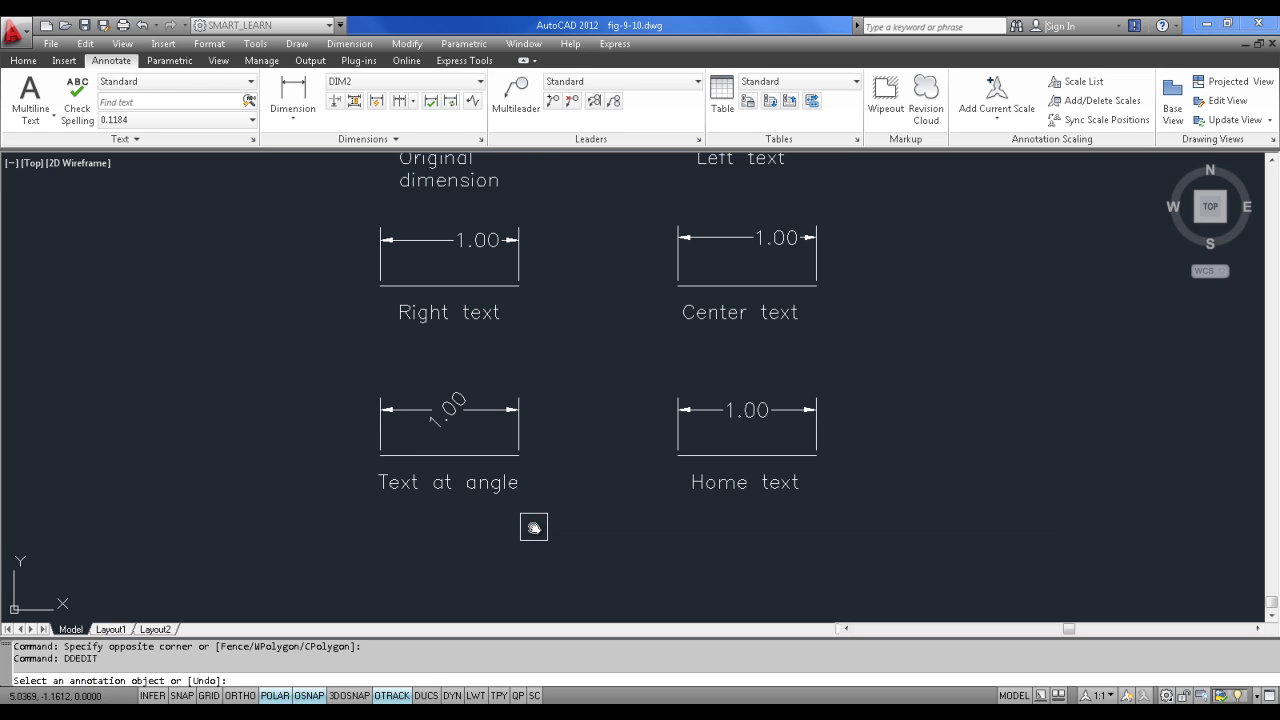
pyautogui.click(446, 402)
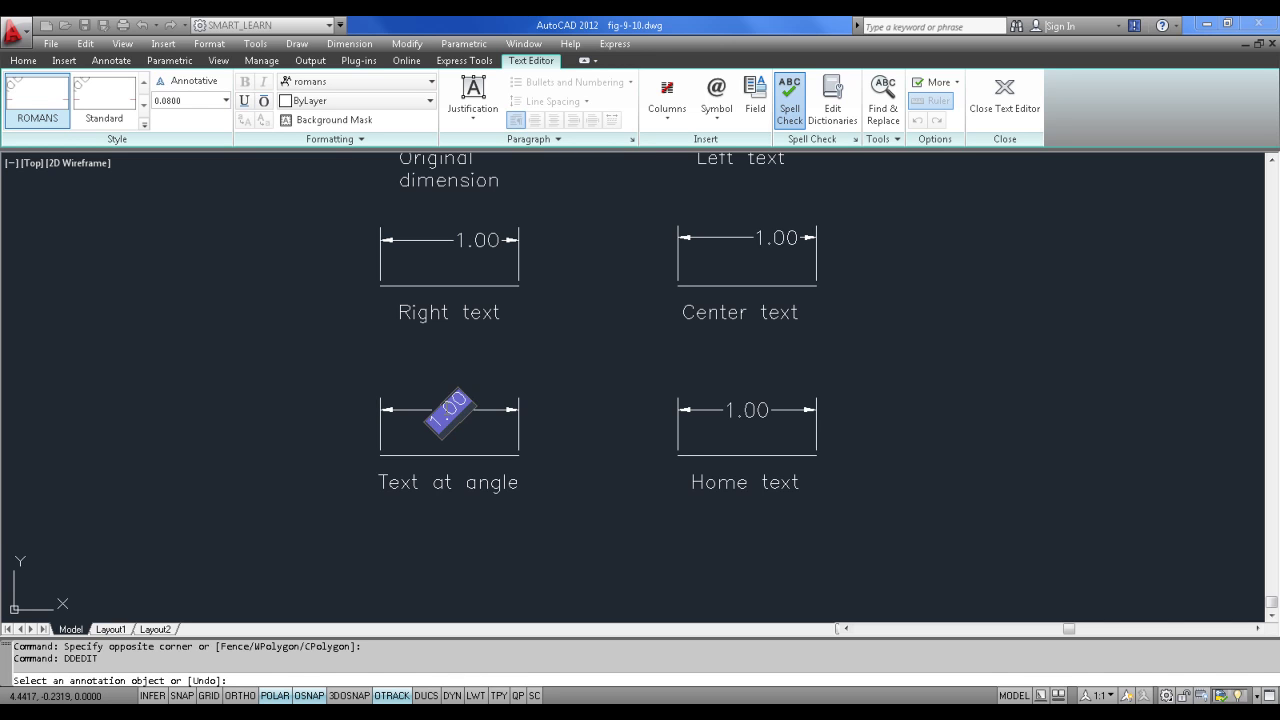
pyautogui.click(440, 422)
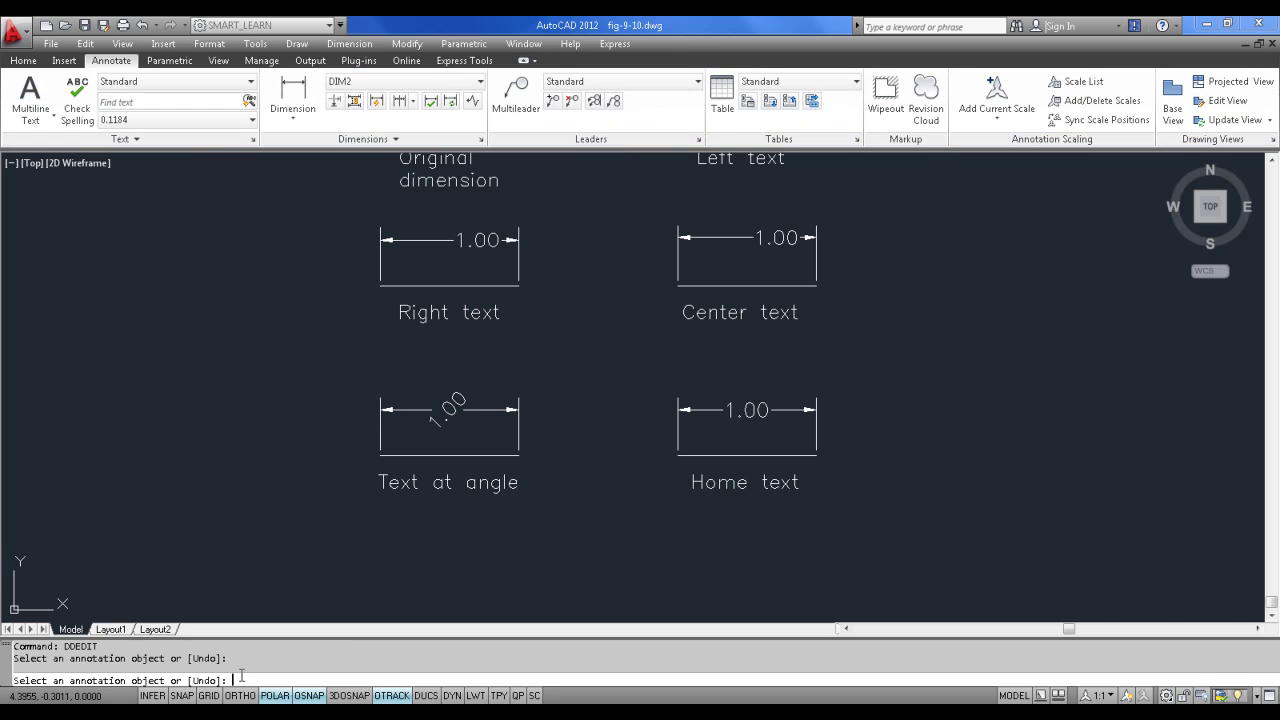
pyautogui.press('Escape')
# Step: Set the text rotation of the Text at angle example's dimension to 0 in its object properties
pyautogui.click(455, 410)
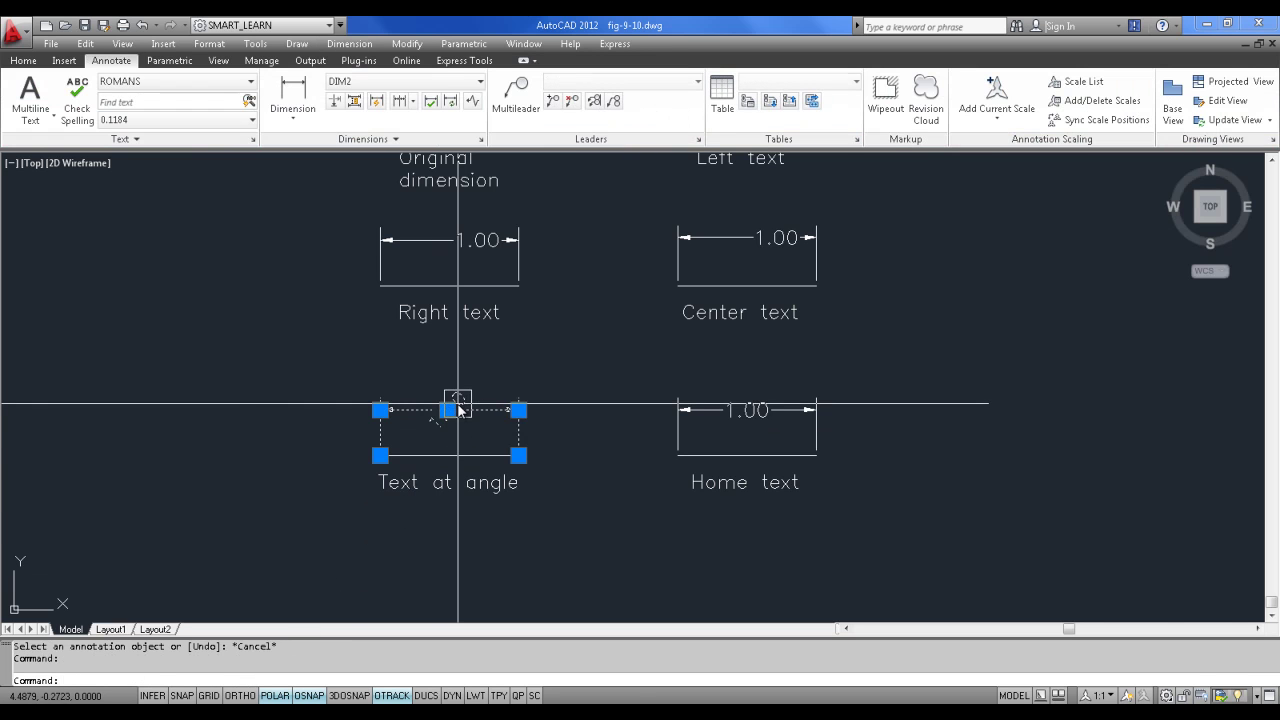
pyautogui.rightClick(460, 410)
pyautogui.click(515, 676)
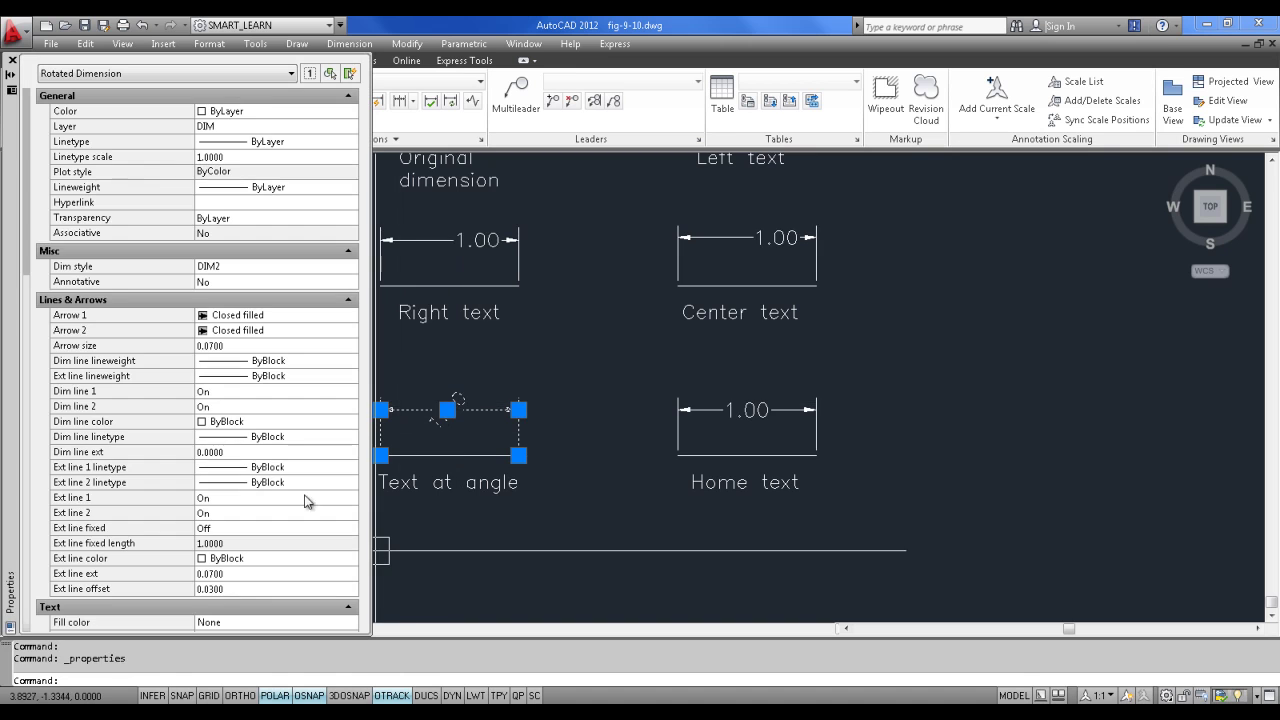
pyautogui.scroll(-3, 135, 540)
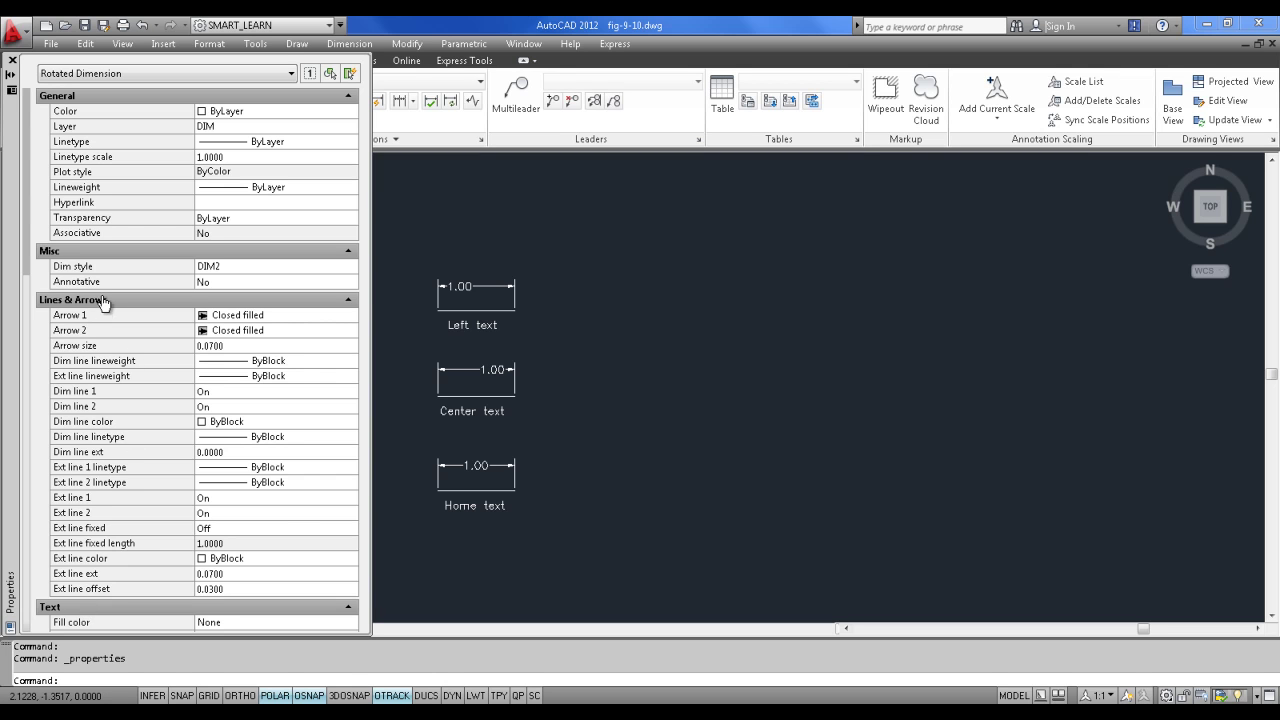
pyautogui.click(348, 300)
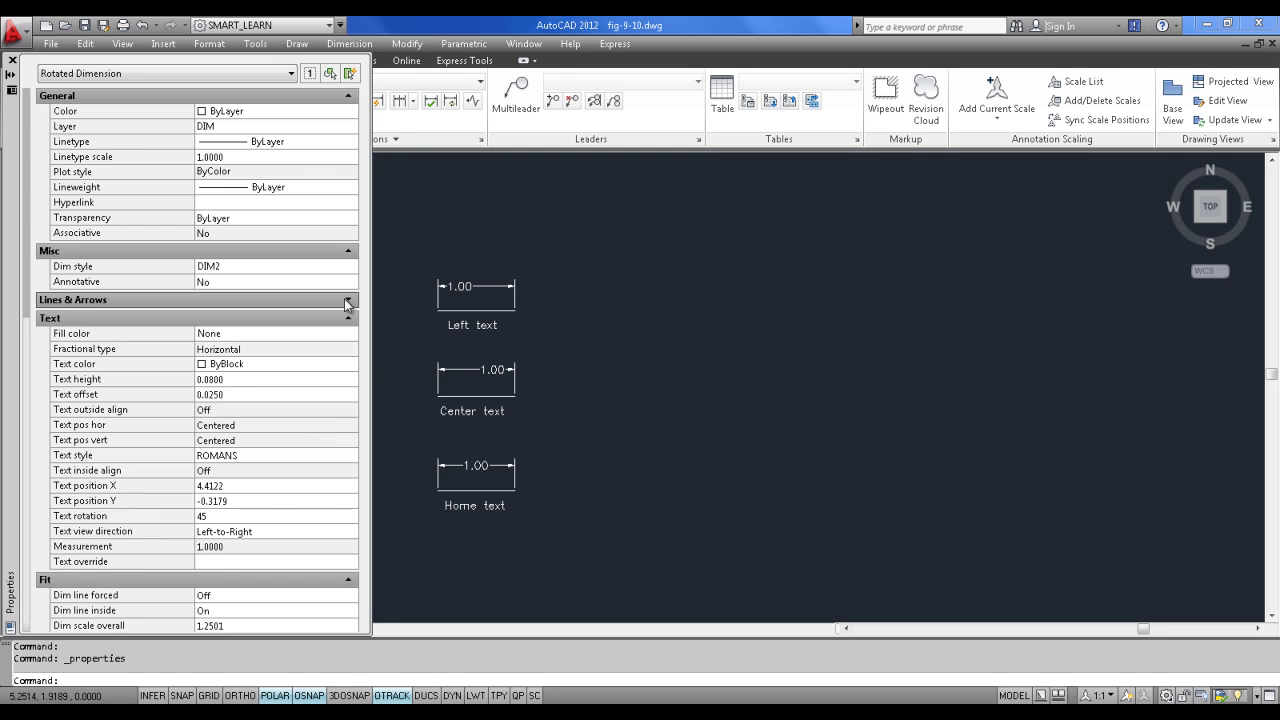
pyautogui.click(213, 517)
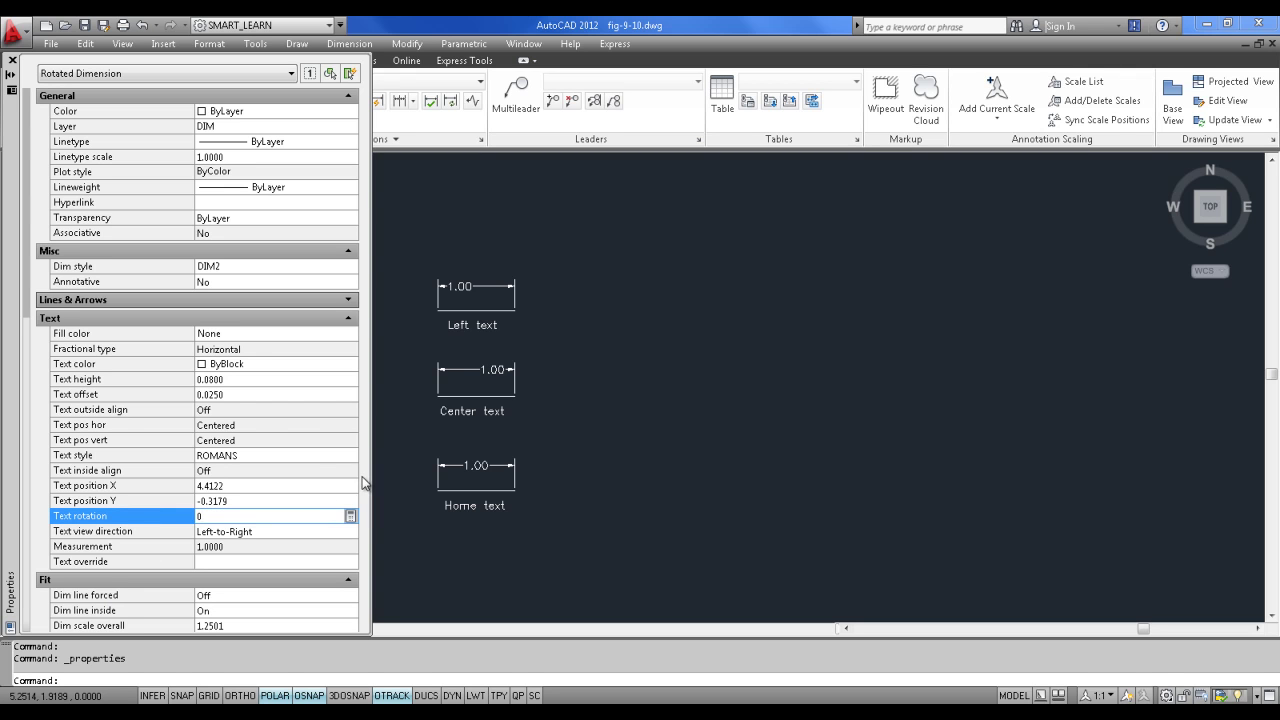
pyautogui.press('Return')
pyautogui.moveTo(903, 471); pyautogui.dragTo(1060, 477, button='middle')
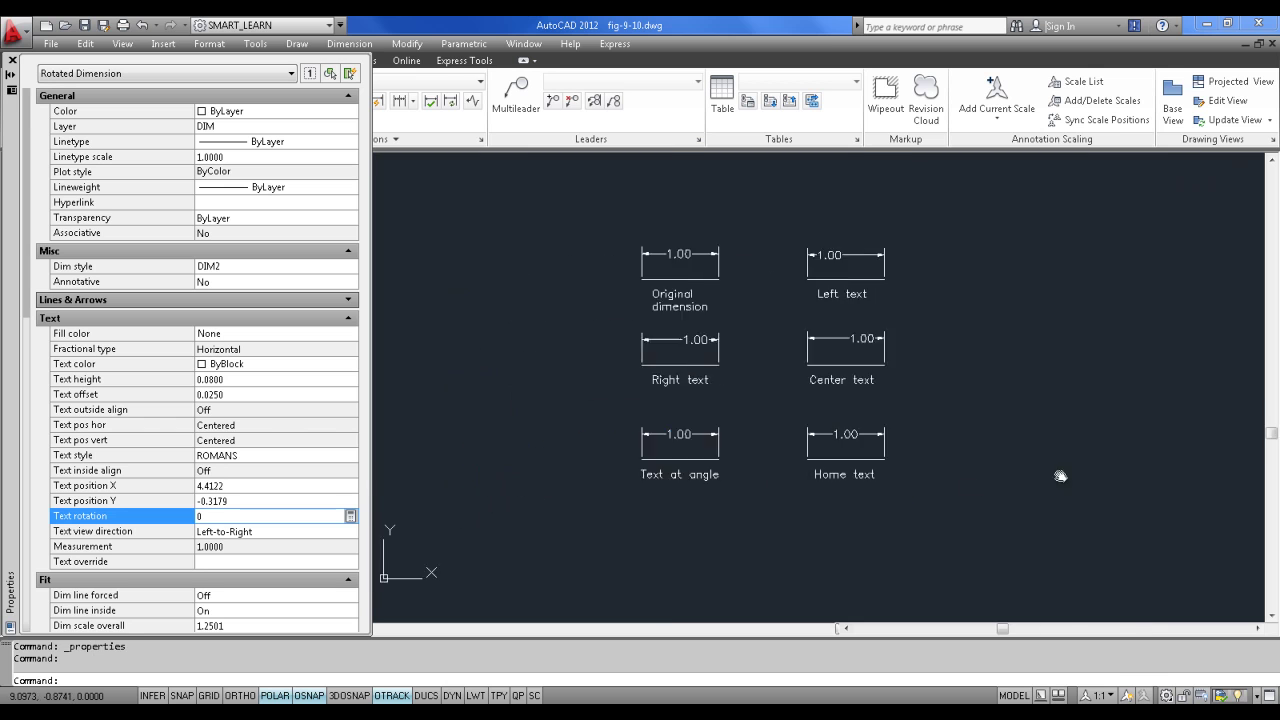
# Step: Set the text rotation of the Text at angle example's dimension to 30 in its object properties and deselect it
pyautogui.scroll(5, 774, 455)
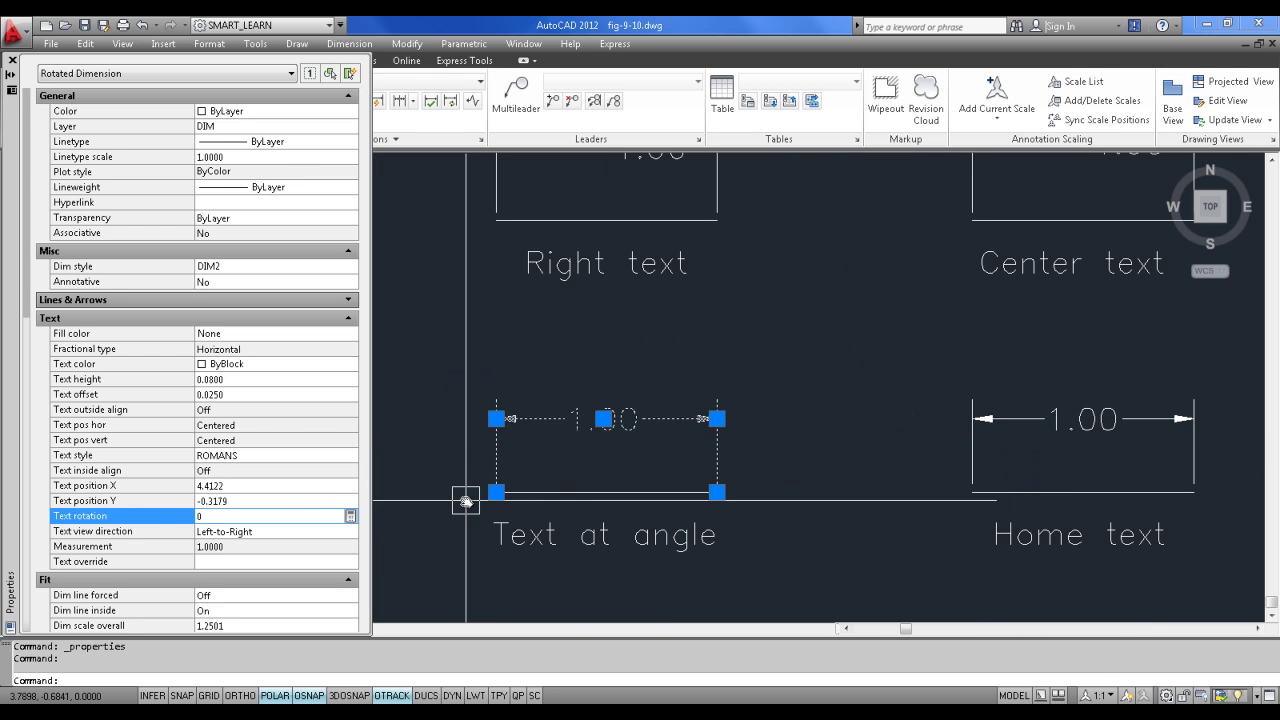
pyautogui.scroll(-3, 607, 507)
pyautogui.scroll(5, 457, 500)
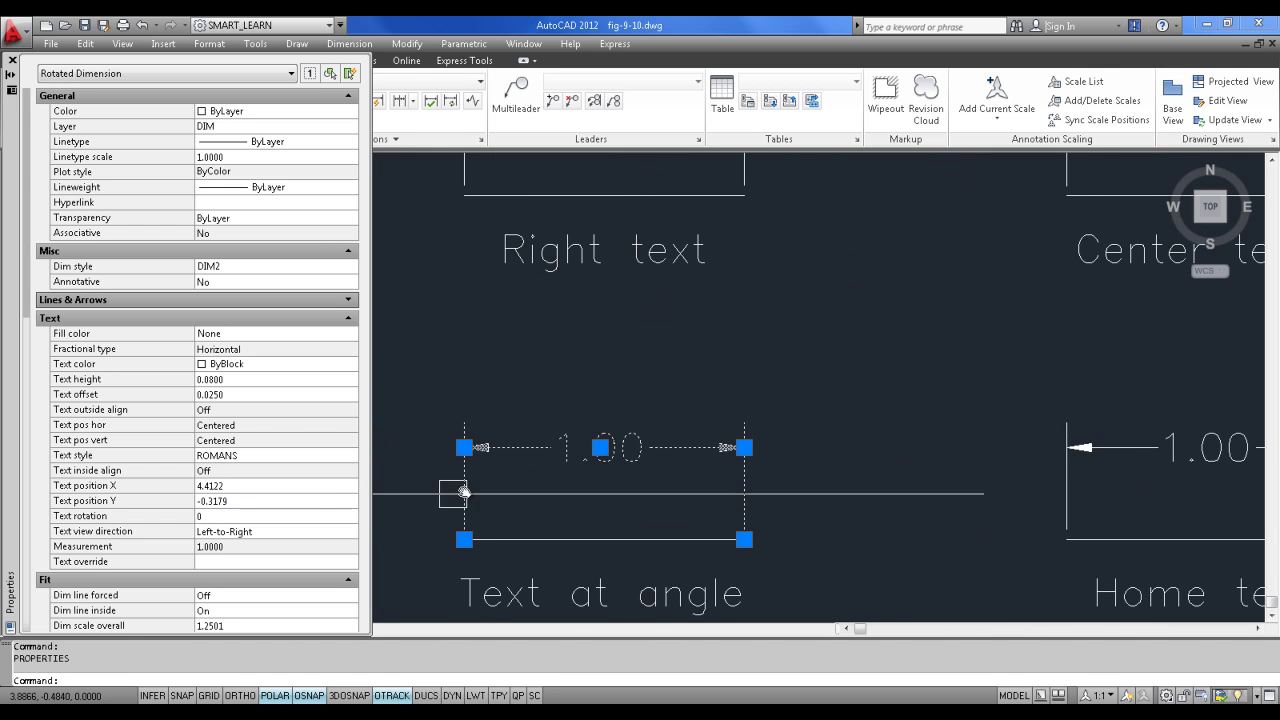
pyautogui.click(228, 516)
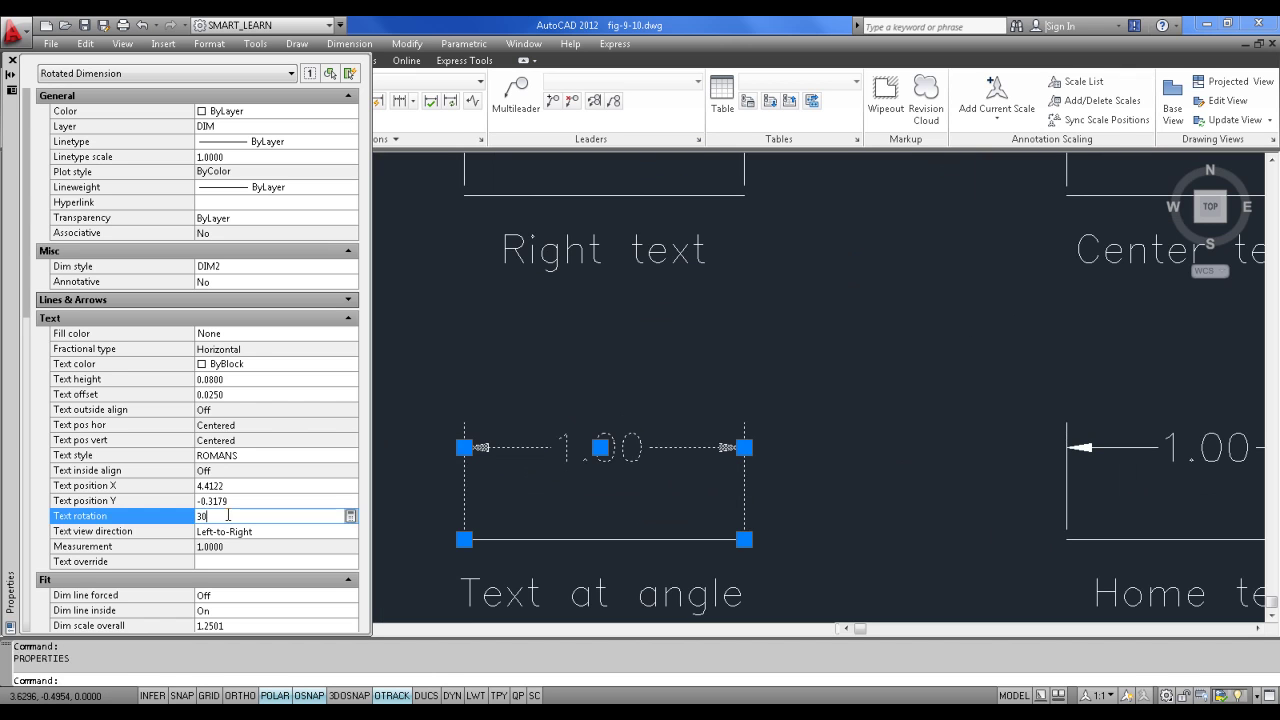
pyautogui.write('30')
pyautogui.press('Return')
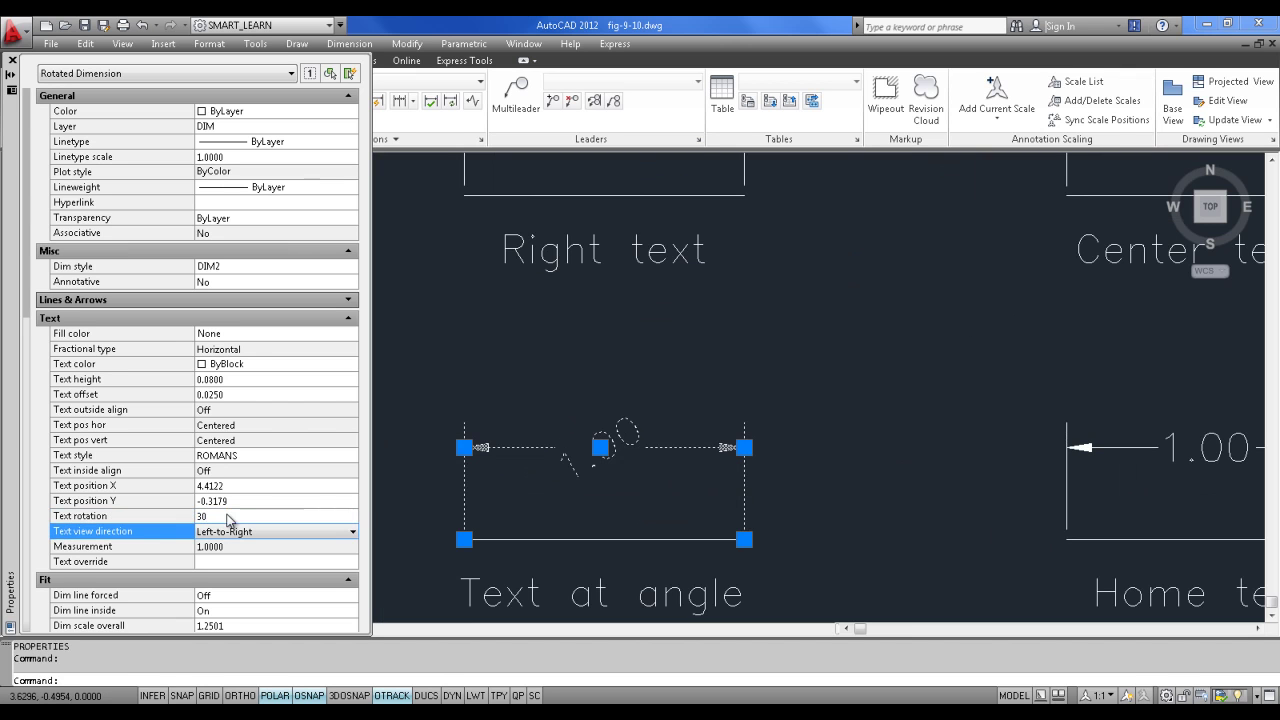
pyautogui.click(12, 60)
pyautogui.press('Escape')
pyautogui.scroll(-5, 432, 325)
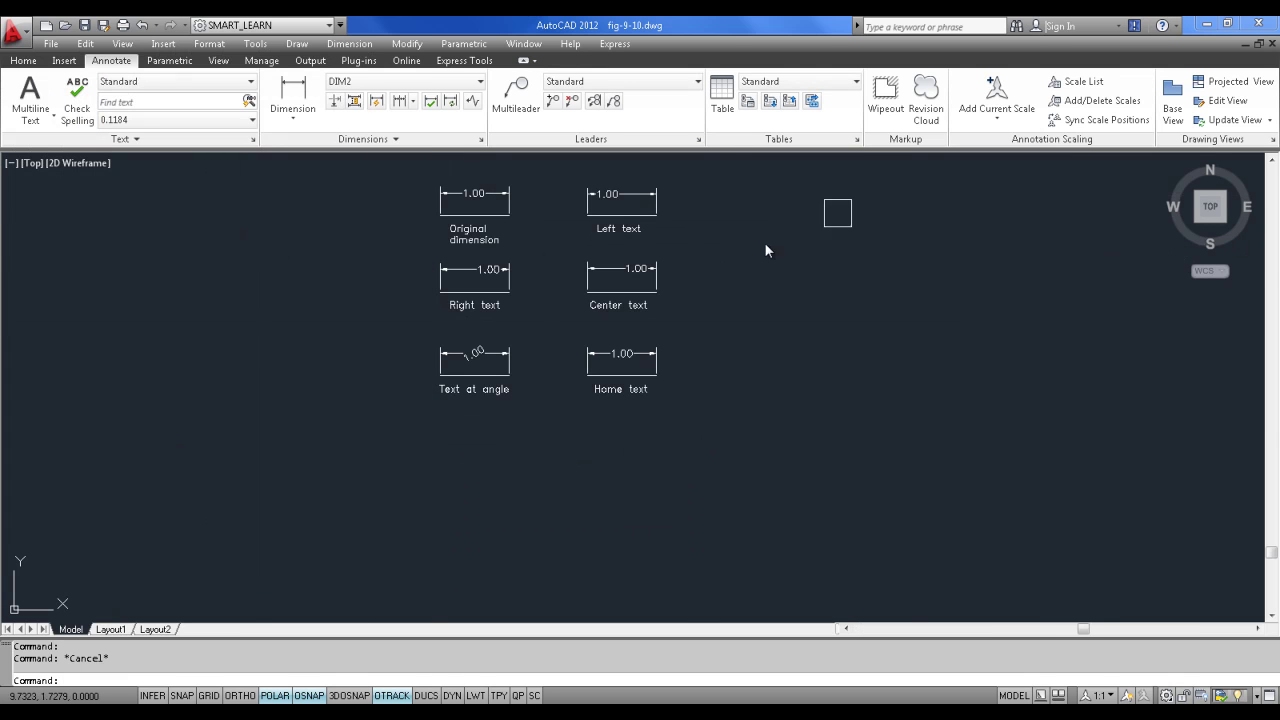
# Step: Close fig-9-10.dwg and show the model space of fig-9-9.dwg with both cubes in view
pyautogui.click(1270, 44)
pyautogui.click(711, 414)
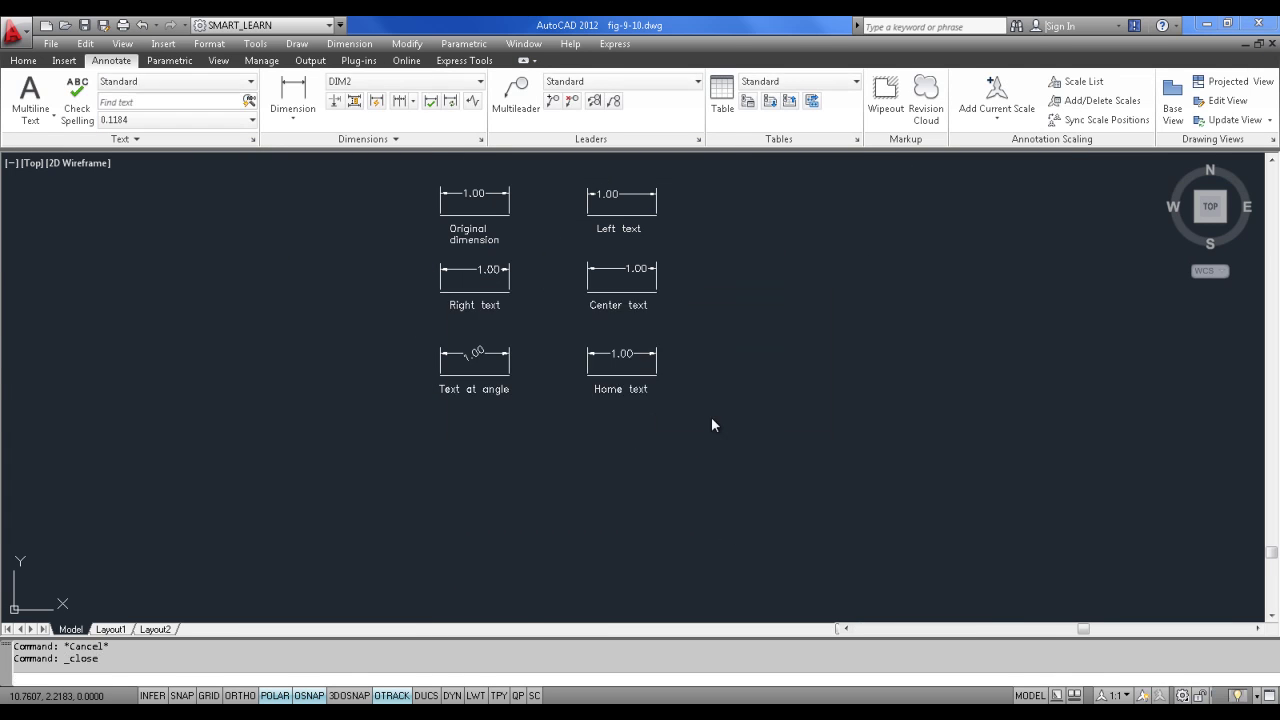
pyautogui.click(70, 629)
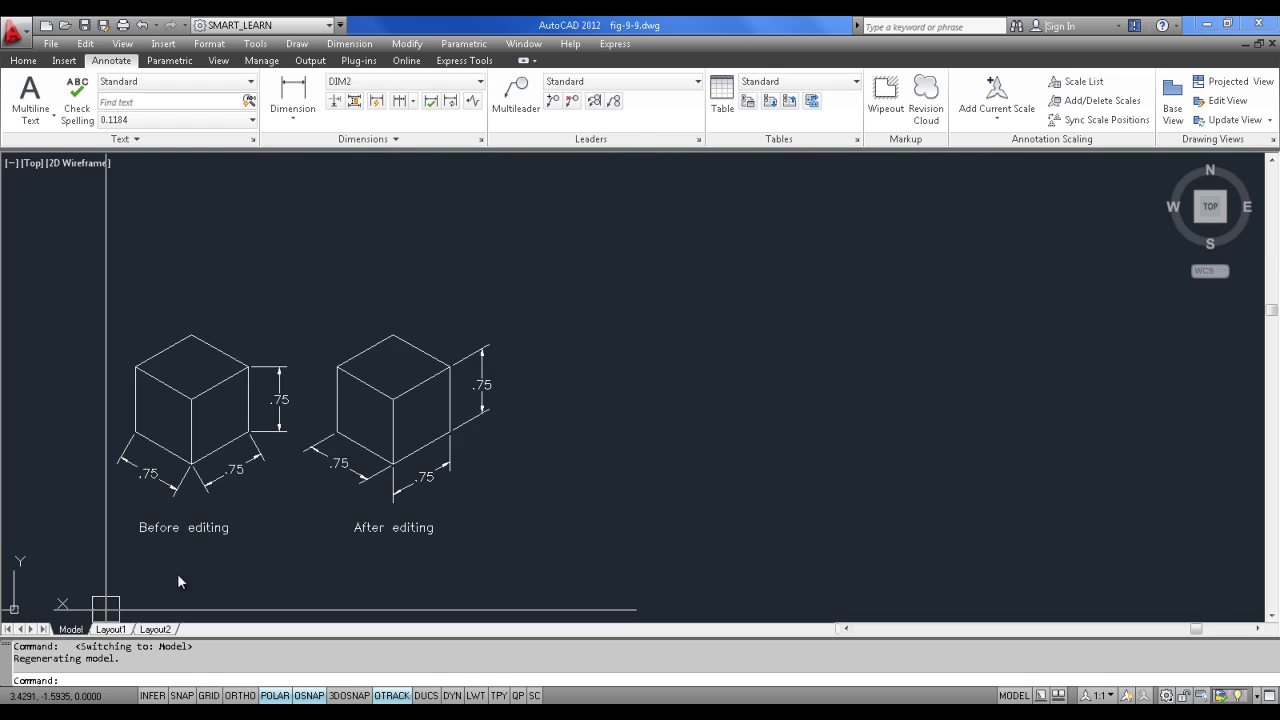
pyautogui.scroll(4, 286, 506)
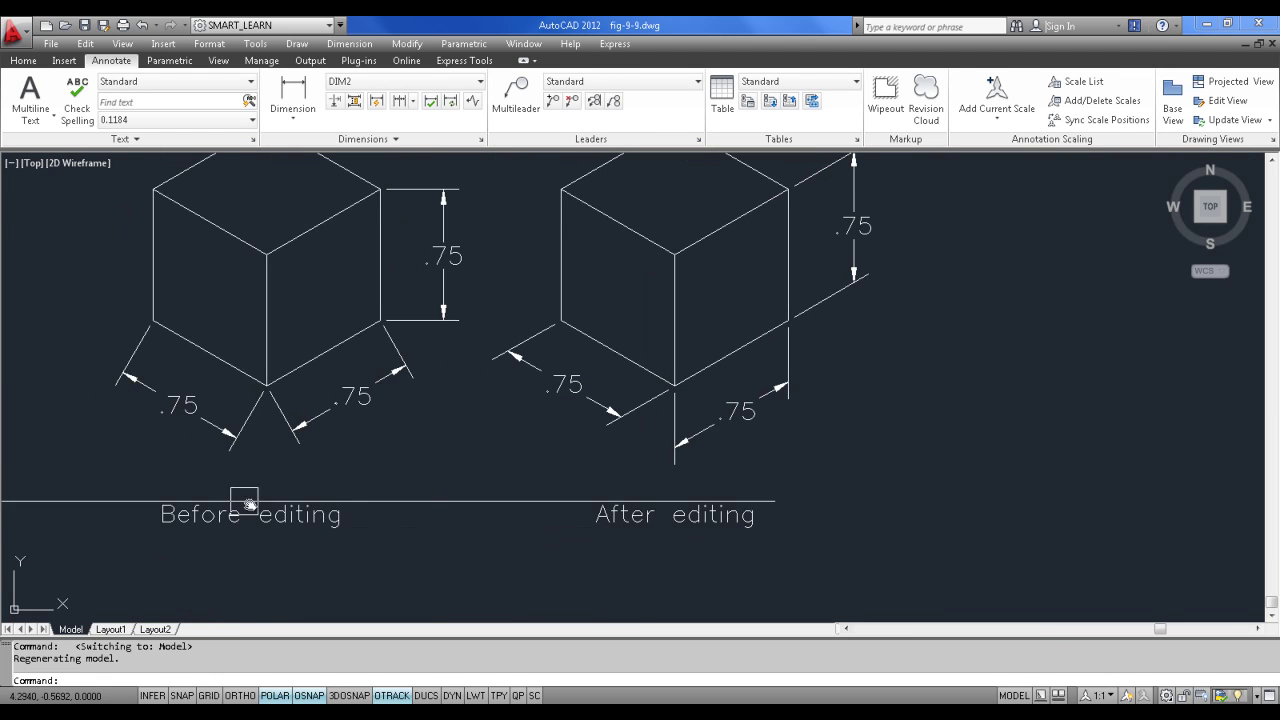
pyautogui.scroll(-2, 369, 463)
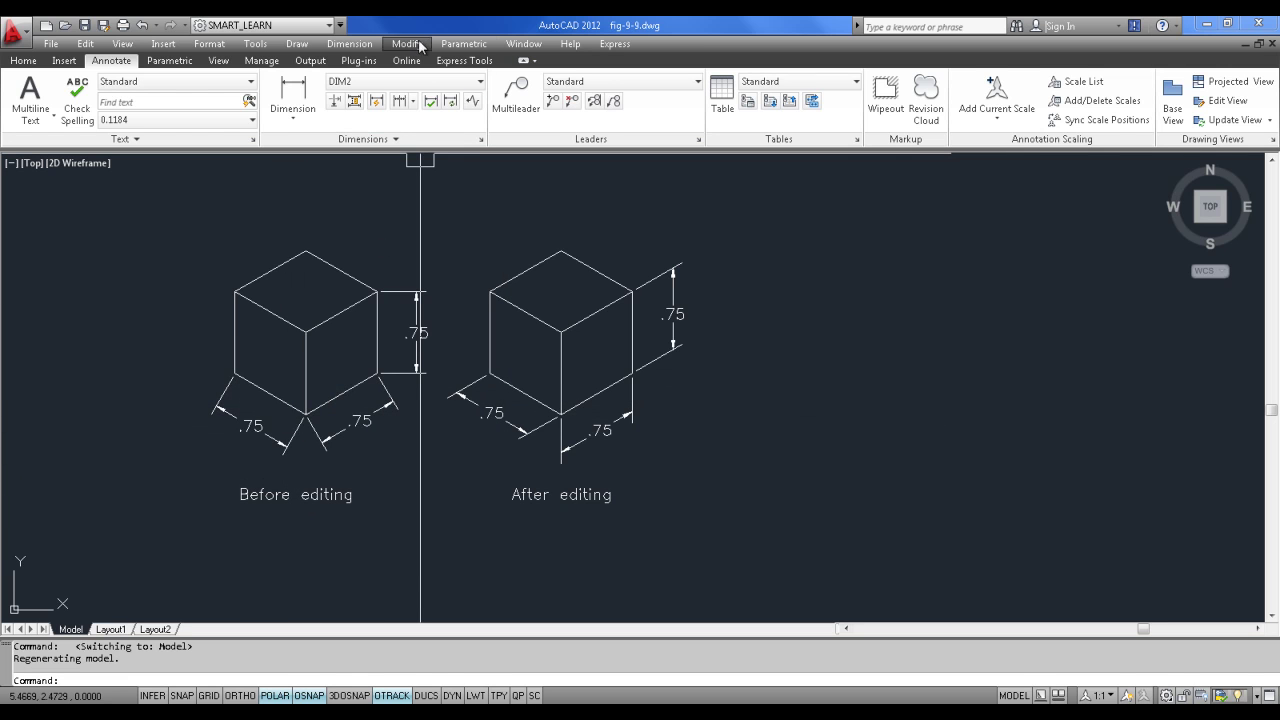
# Step: Apply Oblique with an angle of 30 to the lower-left dimension of the After editing cube
pyautogui.click(349, 44)
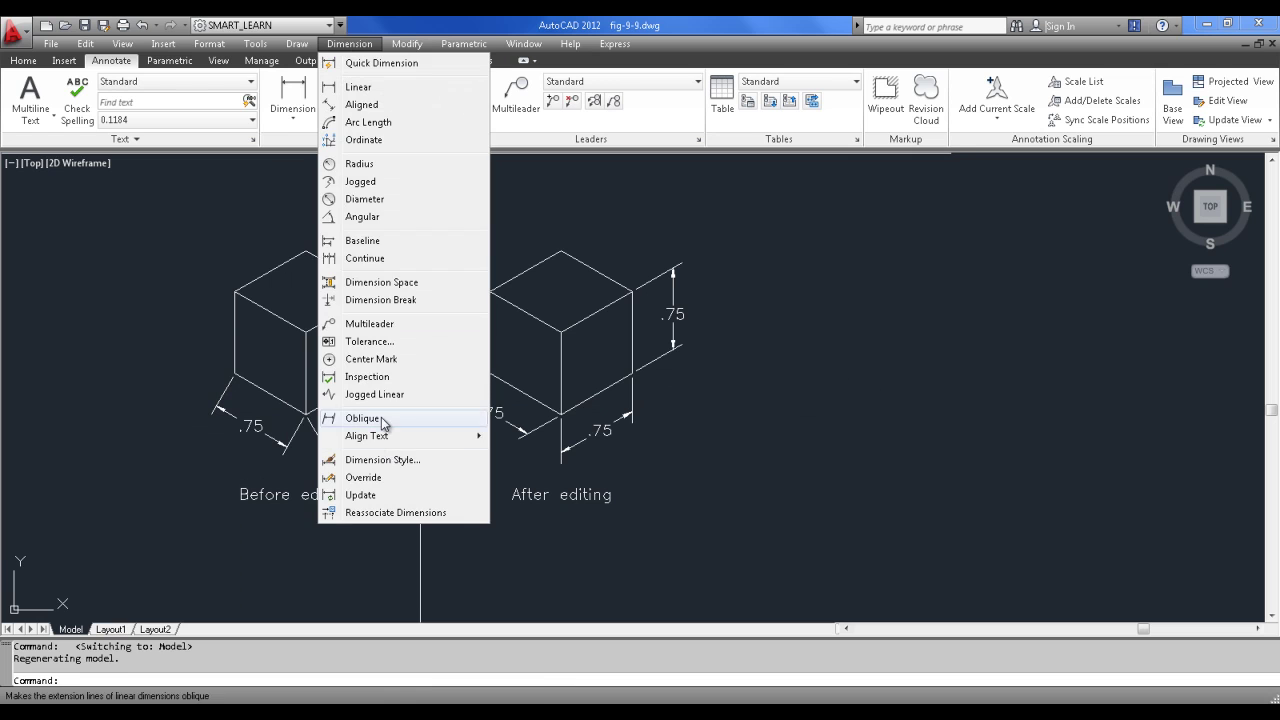
pyautogui.click(350, 418)
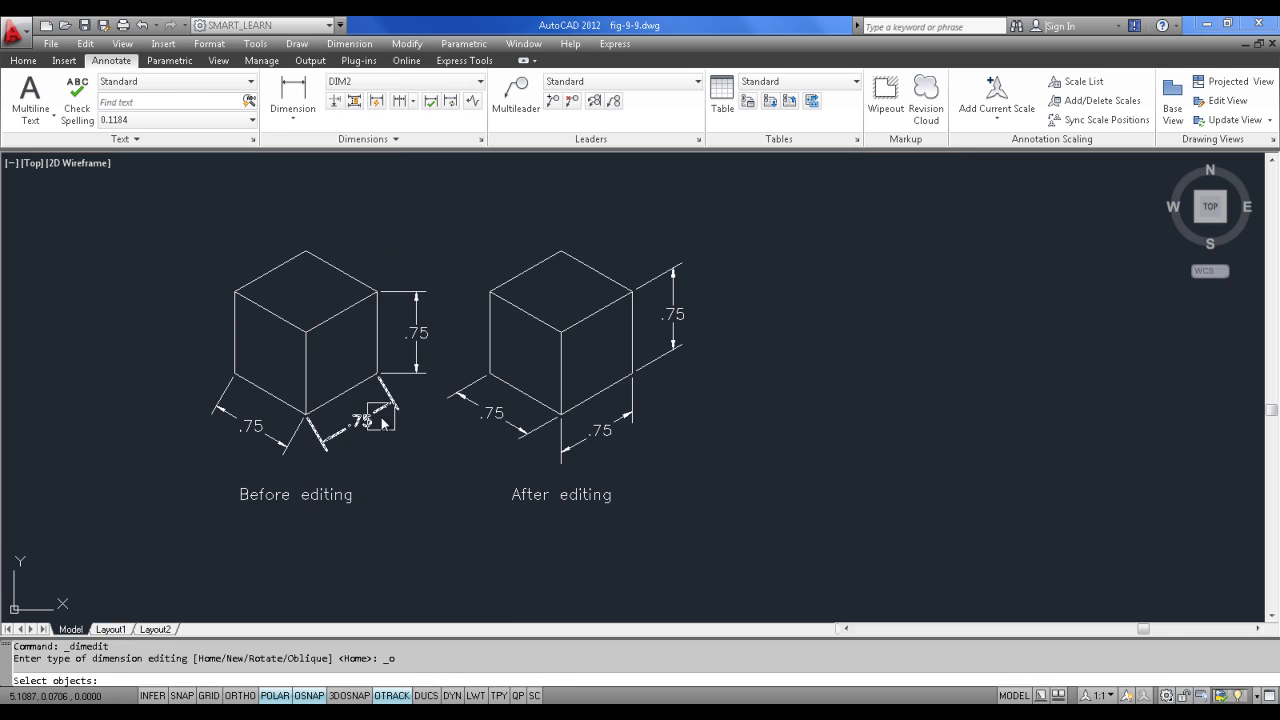
pyautogui.click(519, 433)
pyautogui.press('Return')
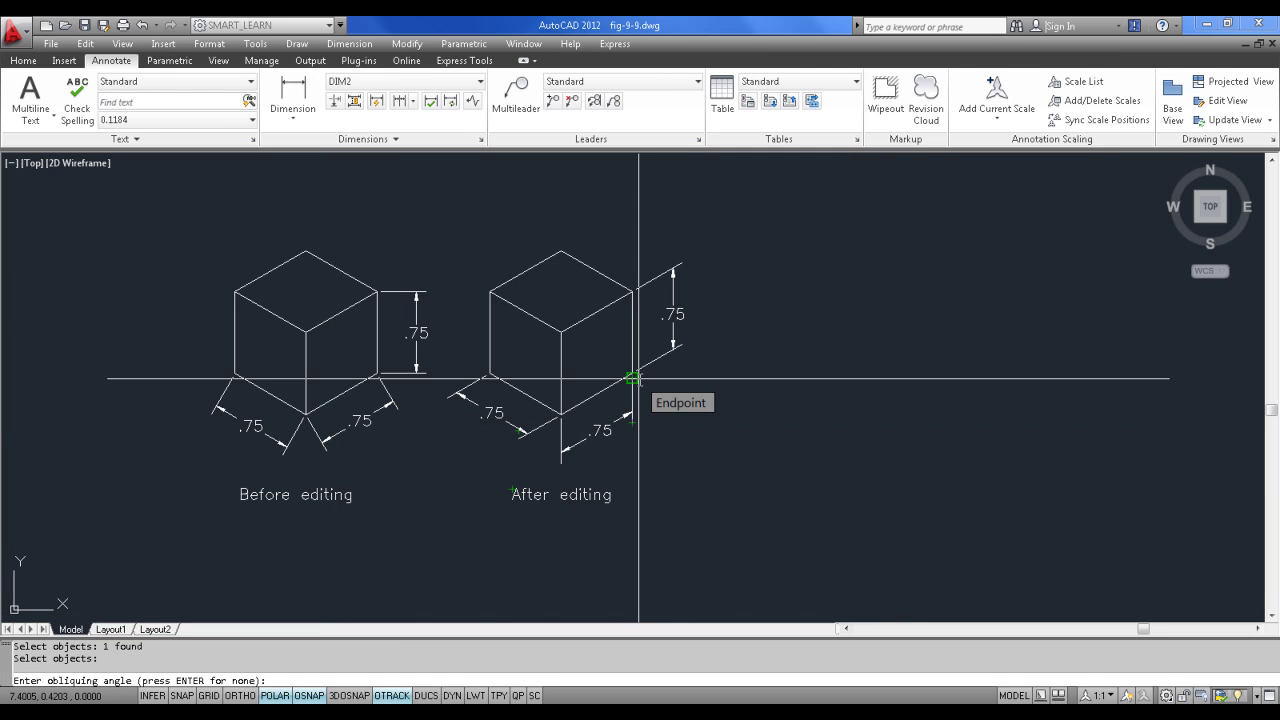
pyautogui.press('Return')
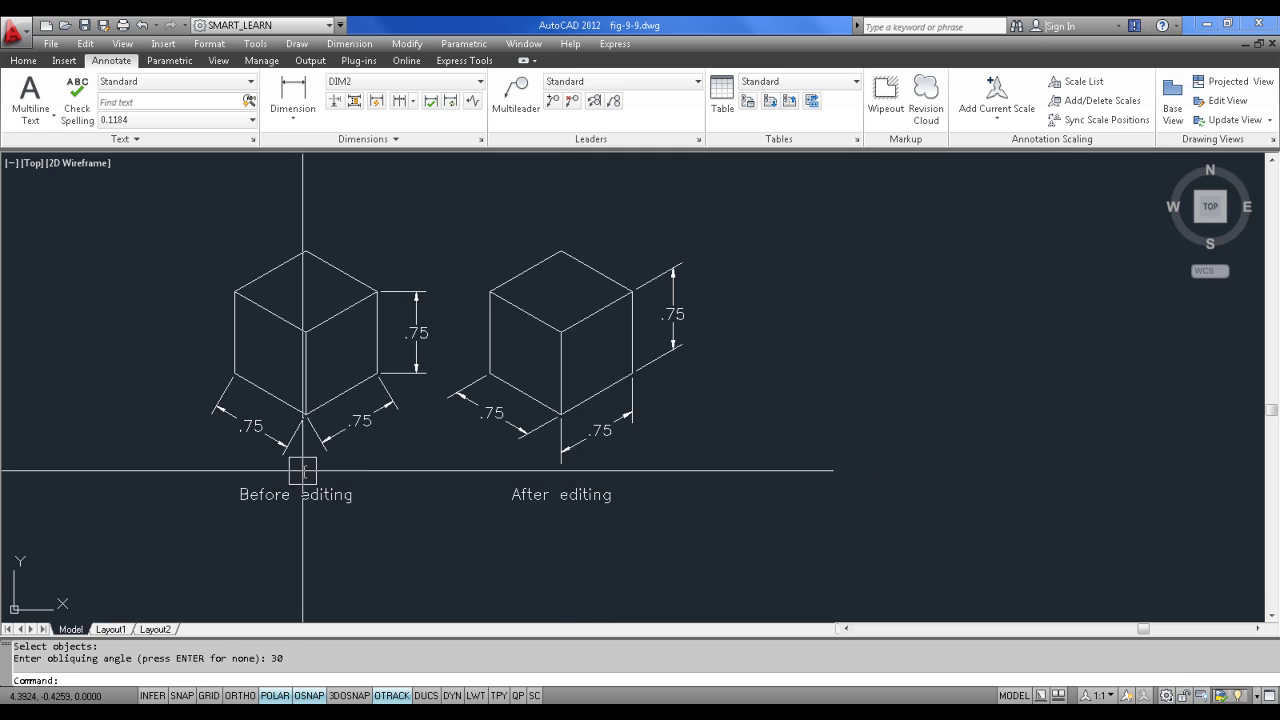
# Step: Run DIMEDIT with the Home option on the lower-left dimension of the Before editing cube
pyautogui.write('DIMEDIT')
pyautogui.press('Return')
pyautogui.scroll(3, 303, 462)
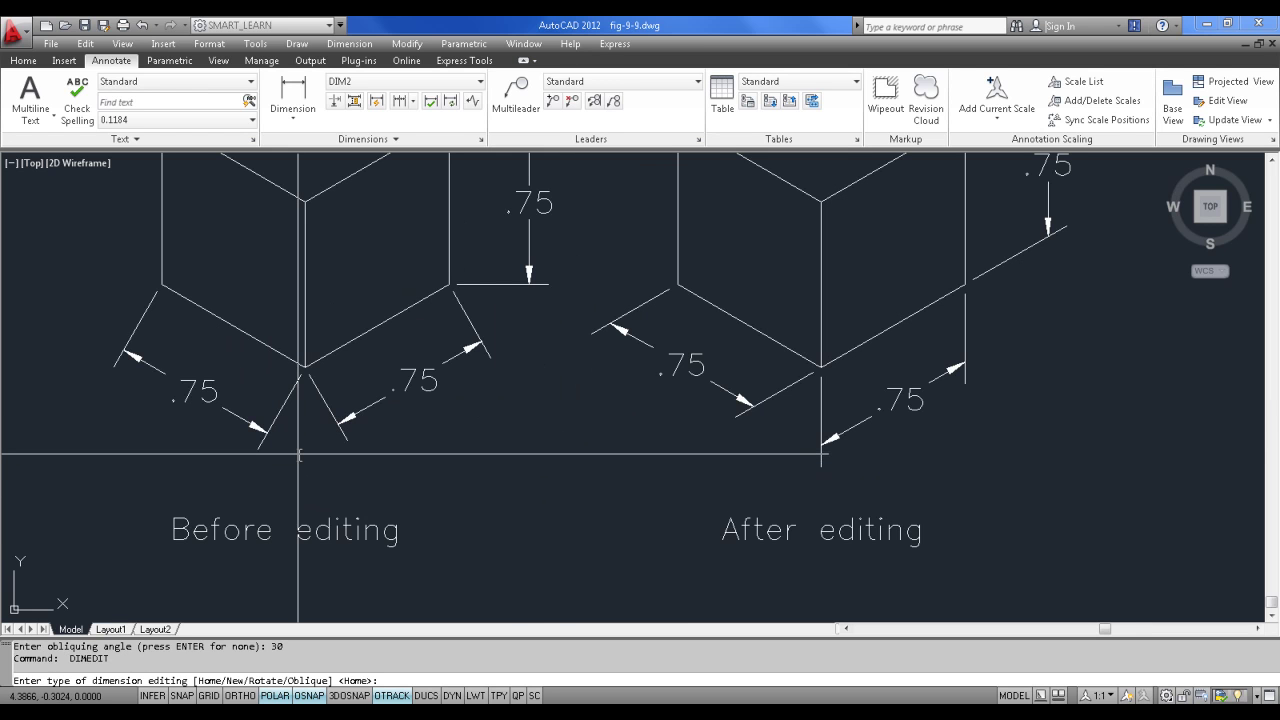
pyautogui.press('Return')
pyautogui.click(272, 421)
pyautogui.press('Return')
pyautogui.press('Return')
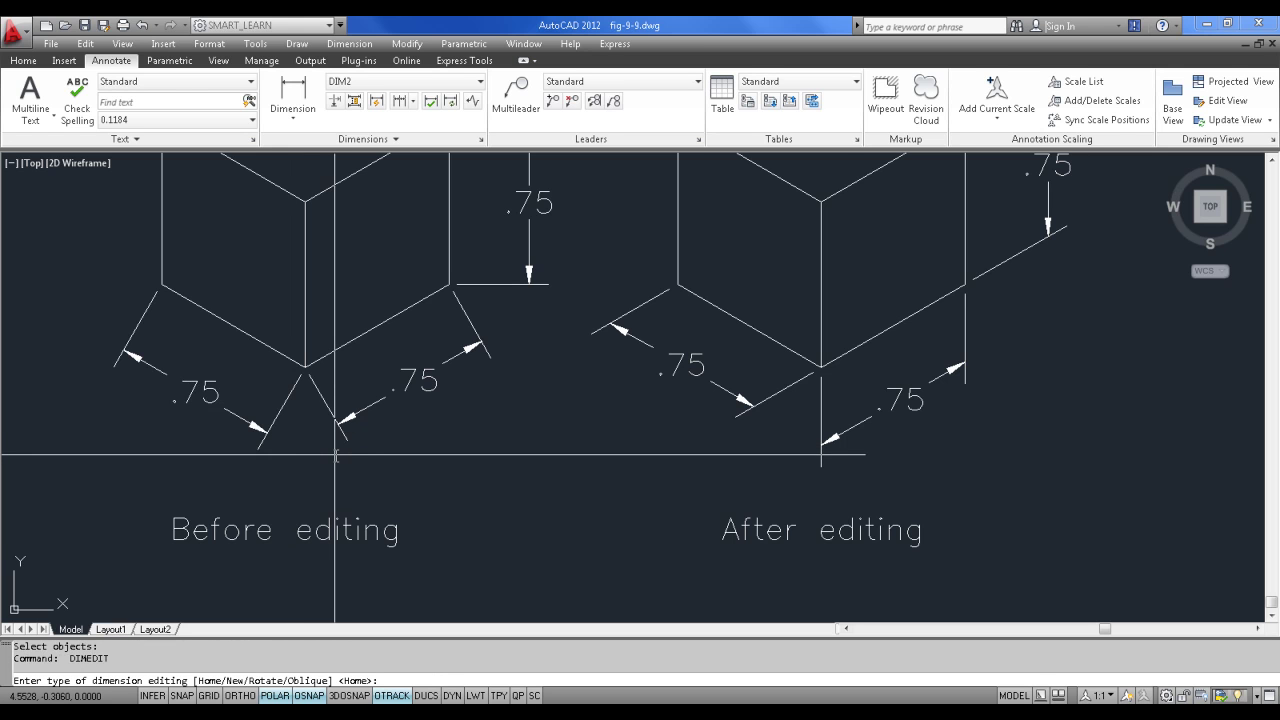
pyautogui.press('Escape')
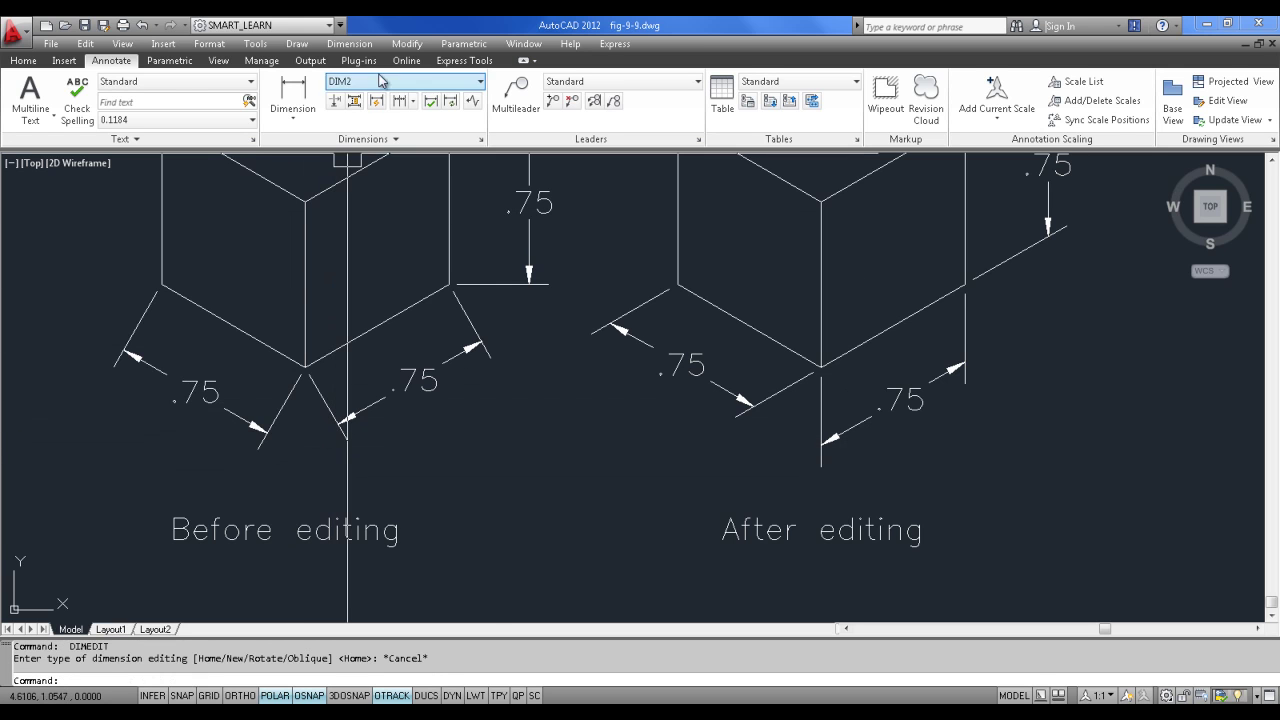
# Step: Oblique the lower-right dimension of the Before editing cube so its extension lines run vertically
pyautogui.click(349, 43)
pyautogui.click(360, 418)
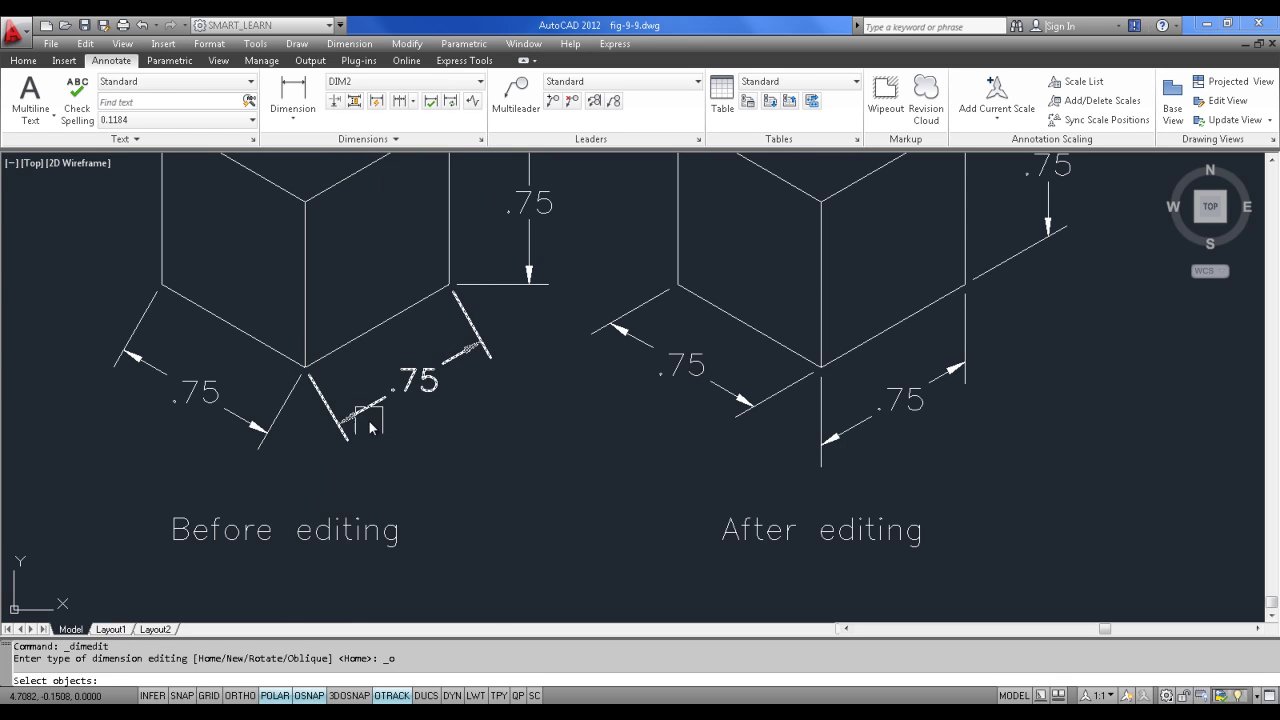
pyautogui.click(334, 405)
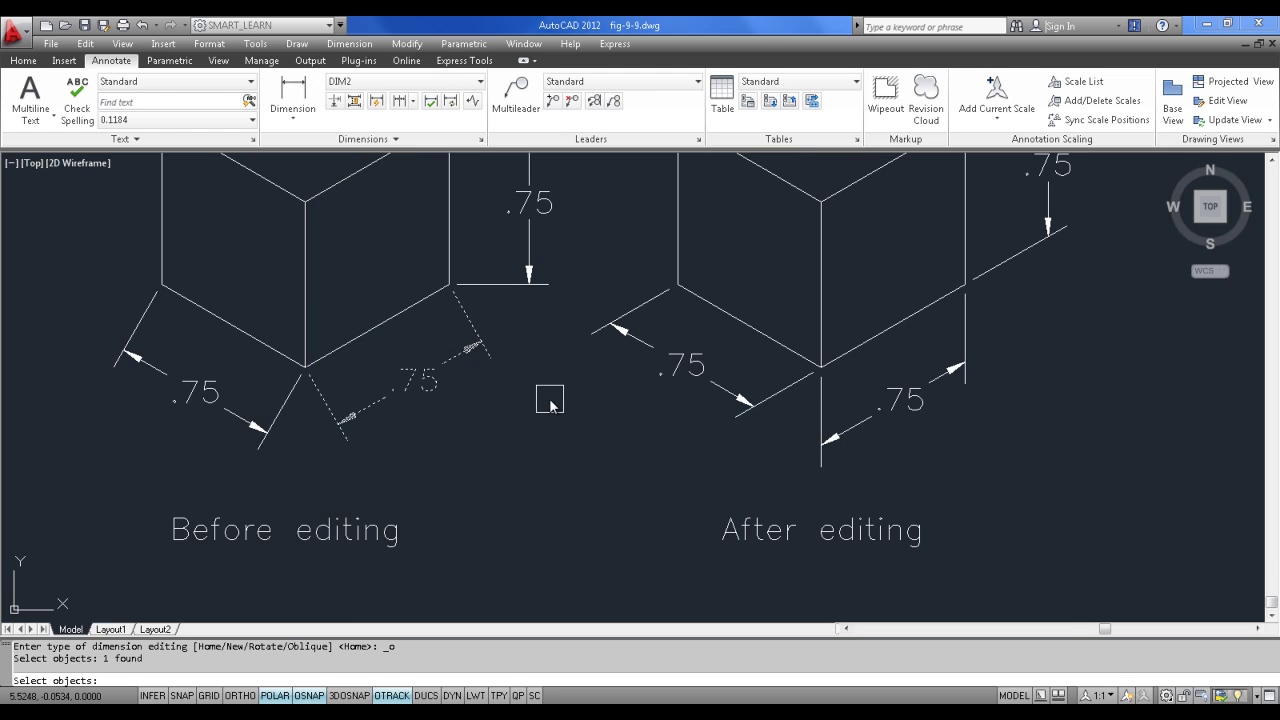
pyautogui.scroll(-2, 550, 400)
pyautogui.press('Return')
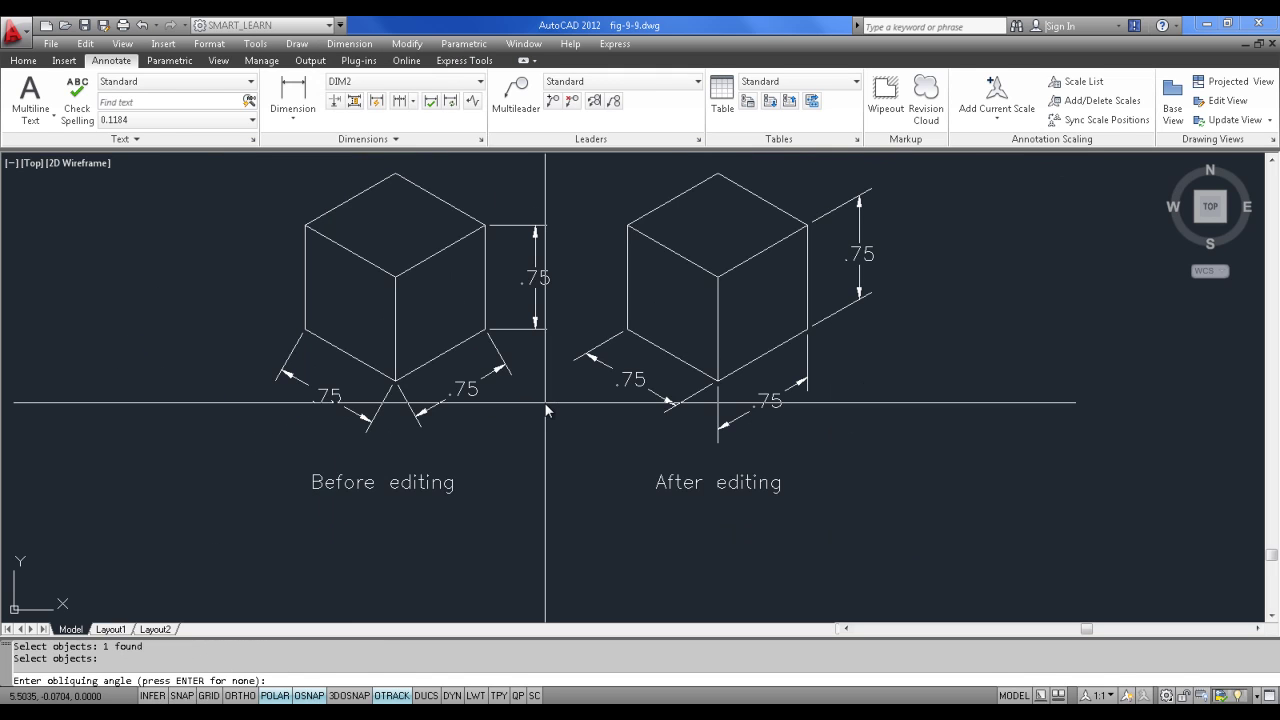
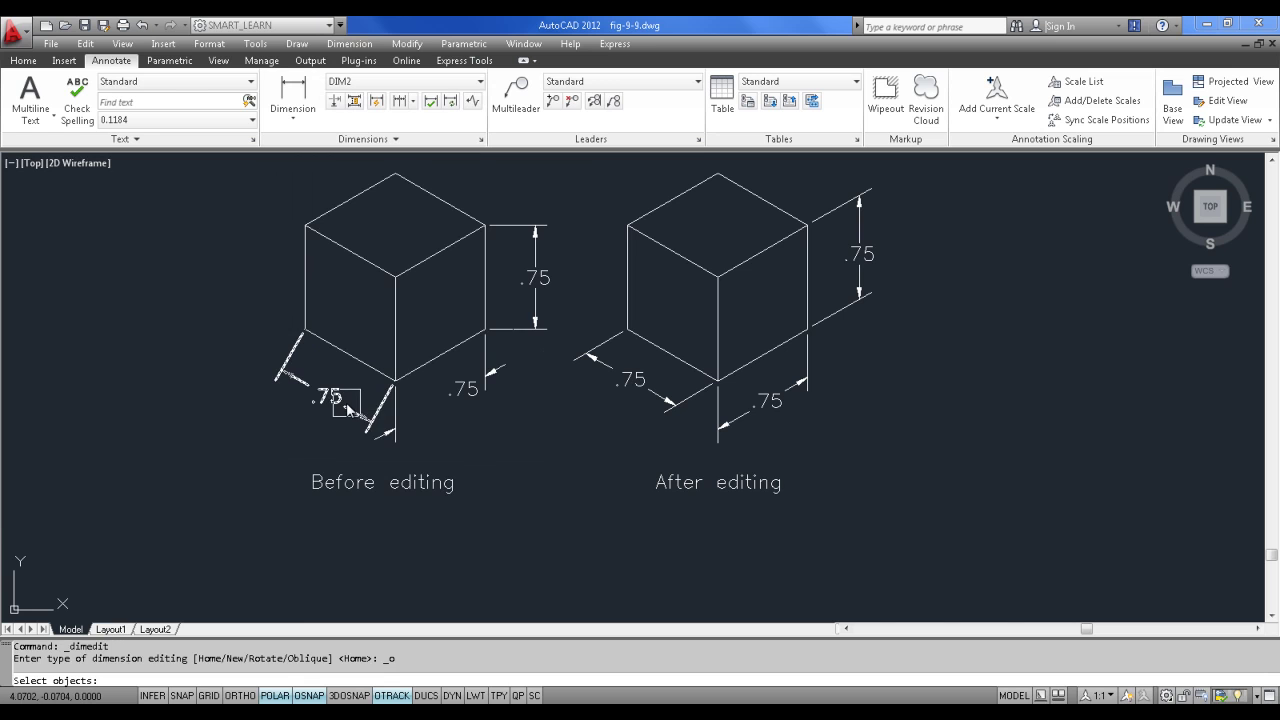
# Step: Try to oblique the lower-left dimension of the Before editing cube with an angle of 150
pyautogui.press('Return')
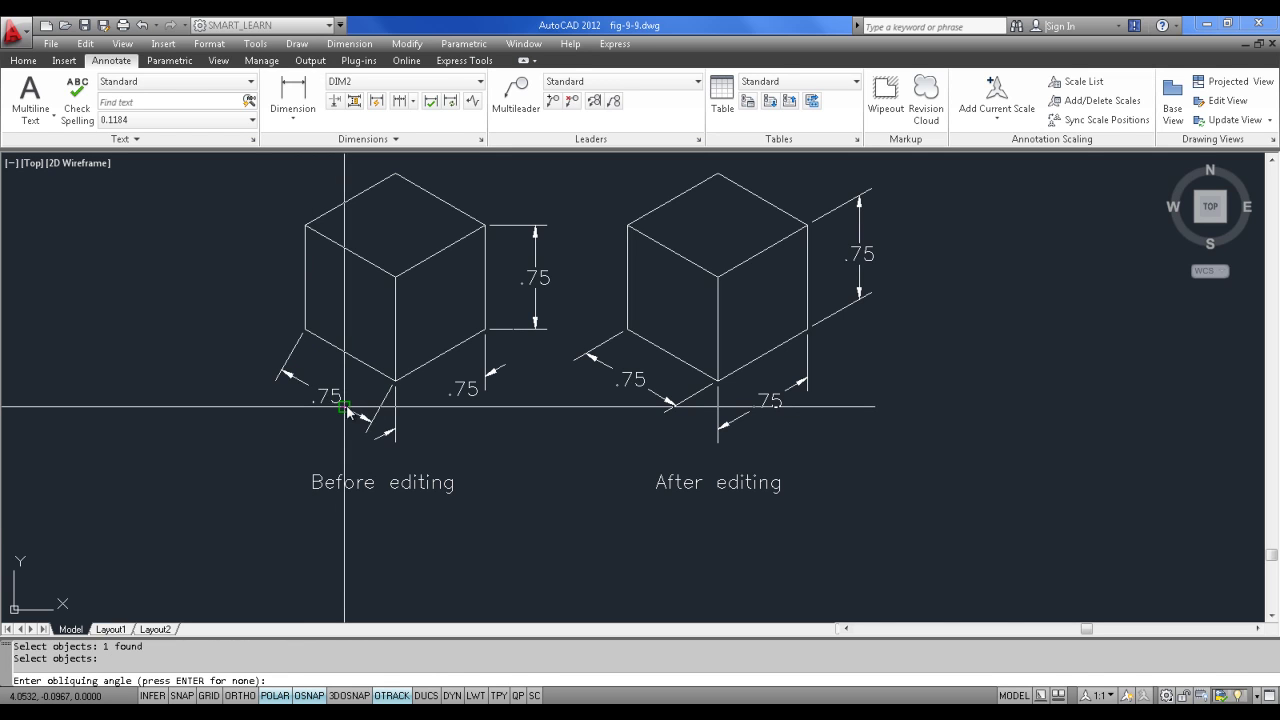
pyautogui.write('150')
pyautogui.press('Return')
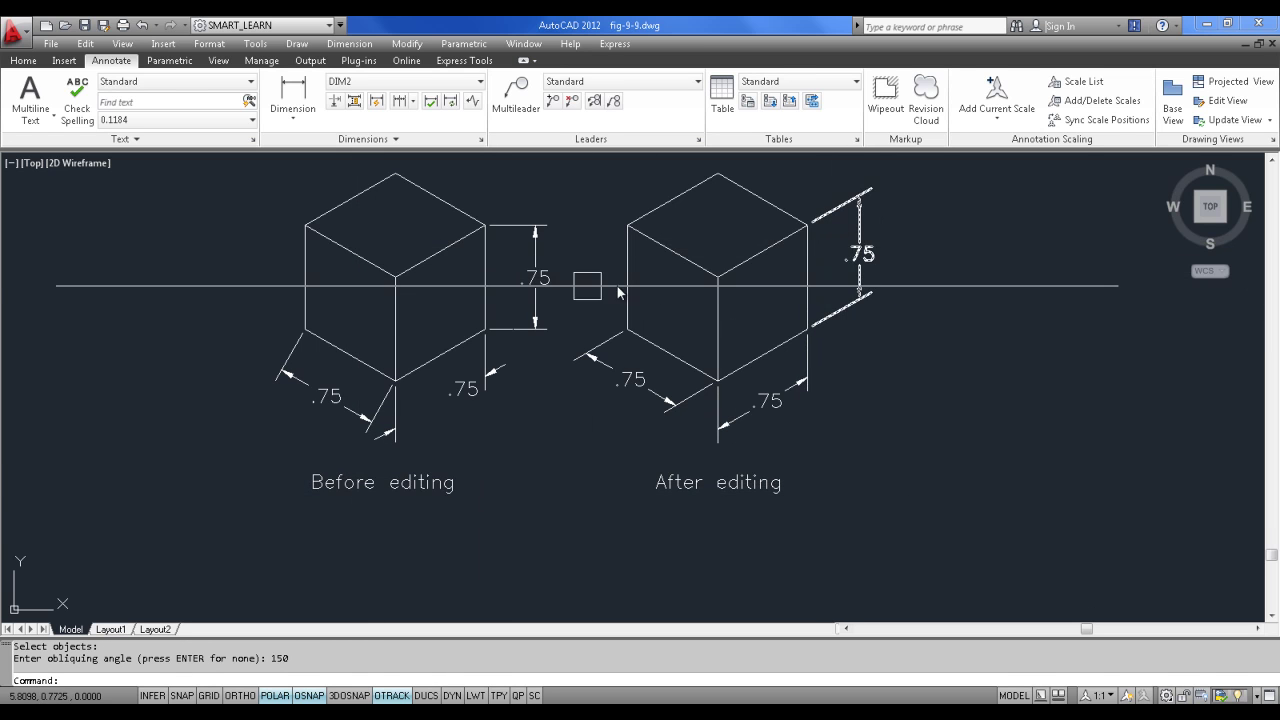
# Step: Apply Oblique with an angle of 30 to the vertical dimension of the Before editing cube
pyautogui.press('Return')
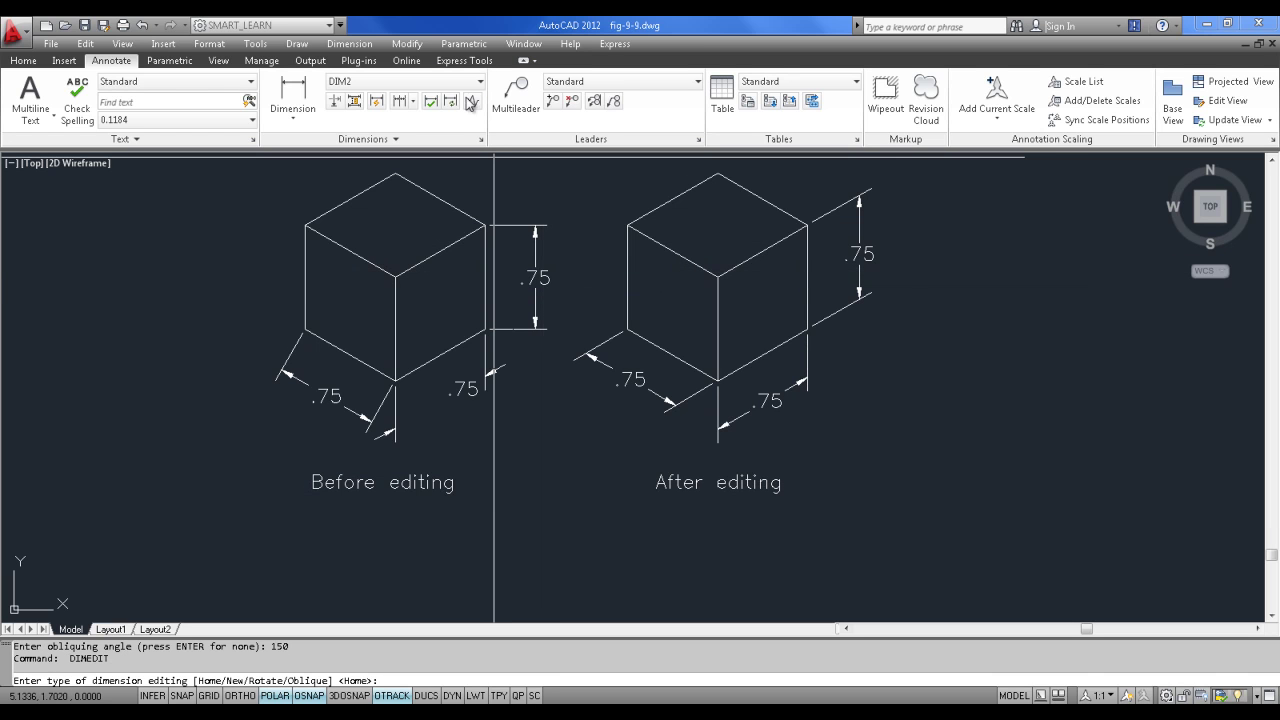
pyautogui.click(349, 44)
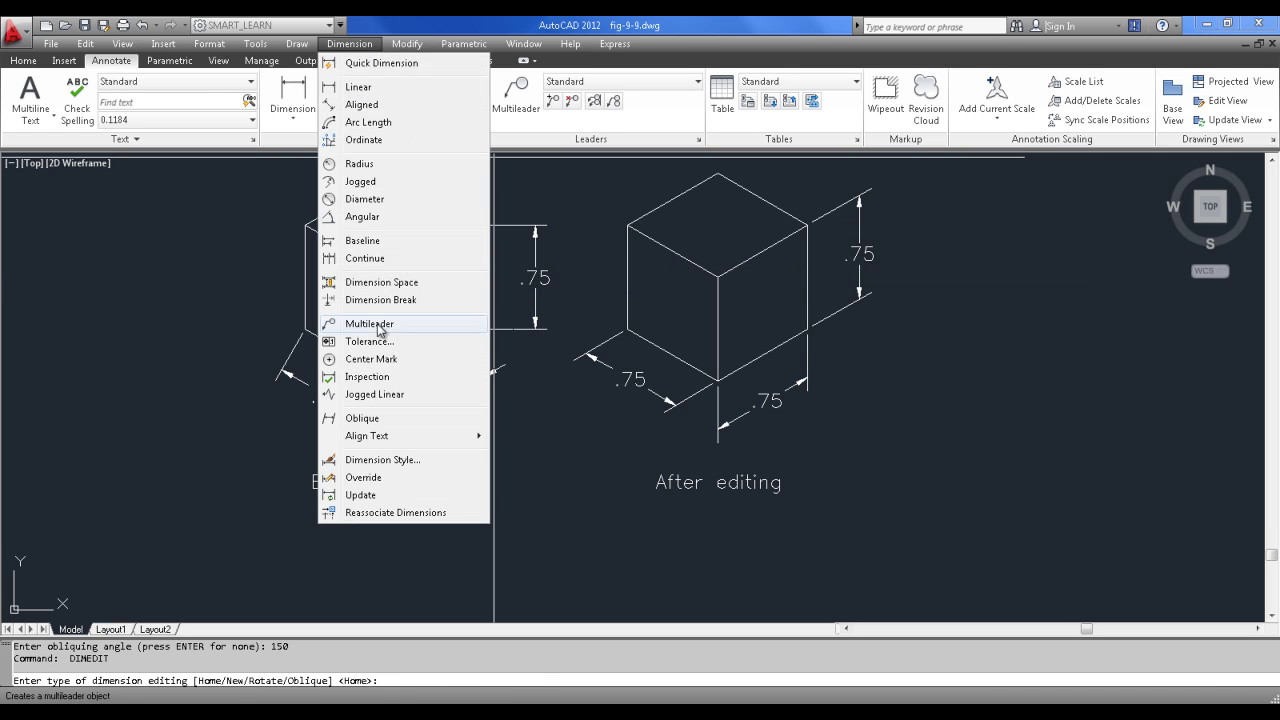
pyautogui.click(362, 418)
pyautogui.click(535, 285)
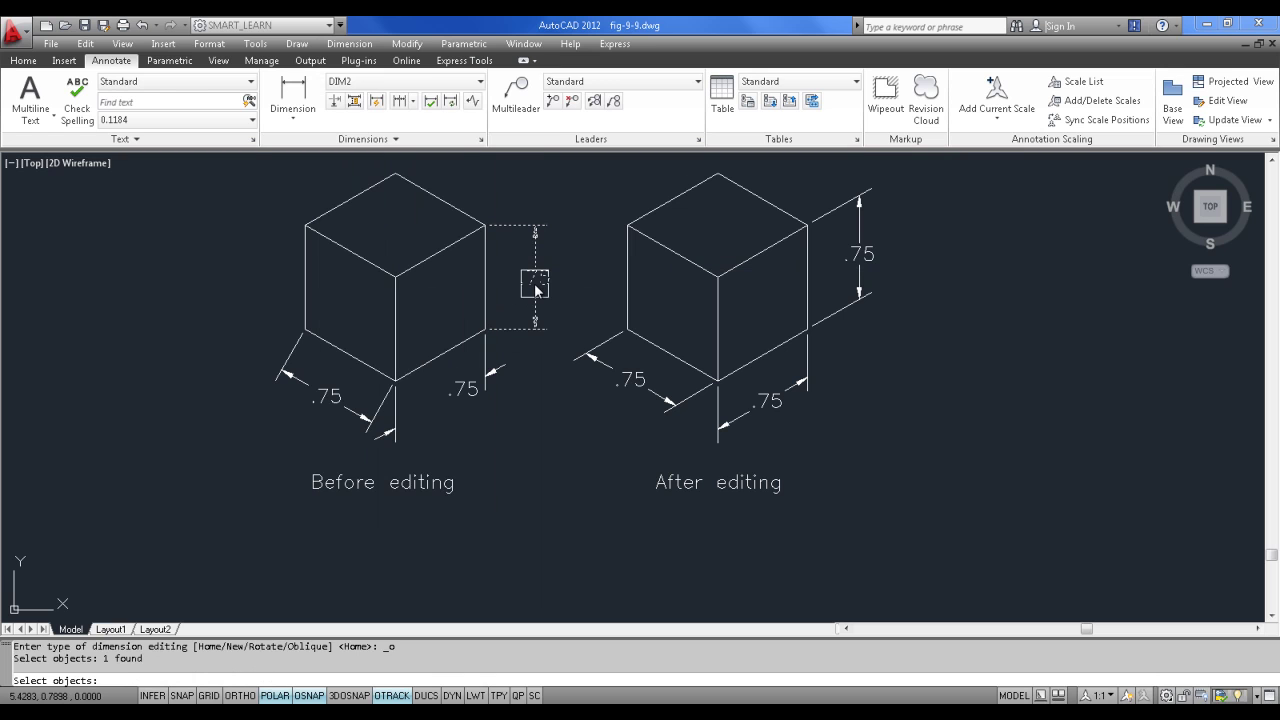
pyautogui.press('Return')
pyautogui.write('30')
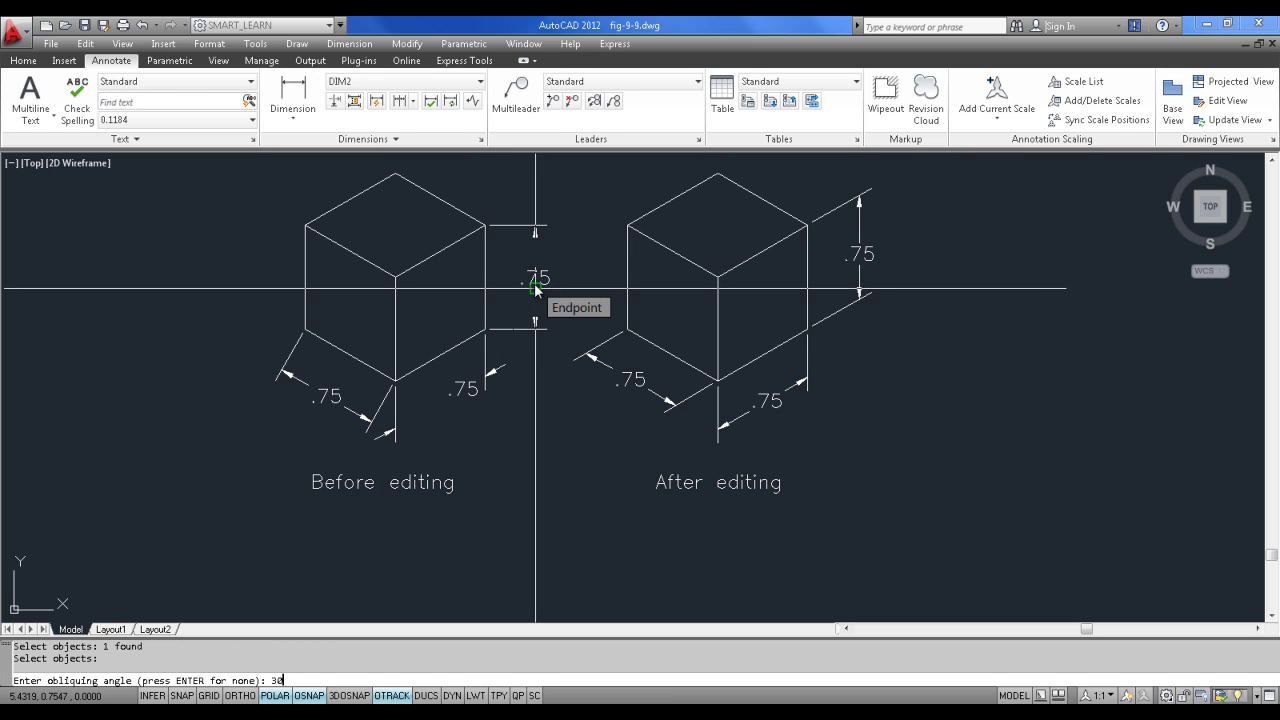
pyautogui.press('Return')
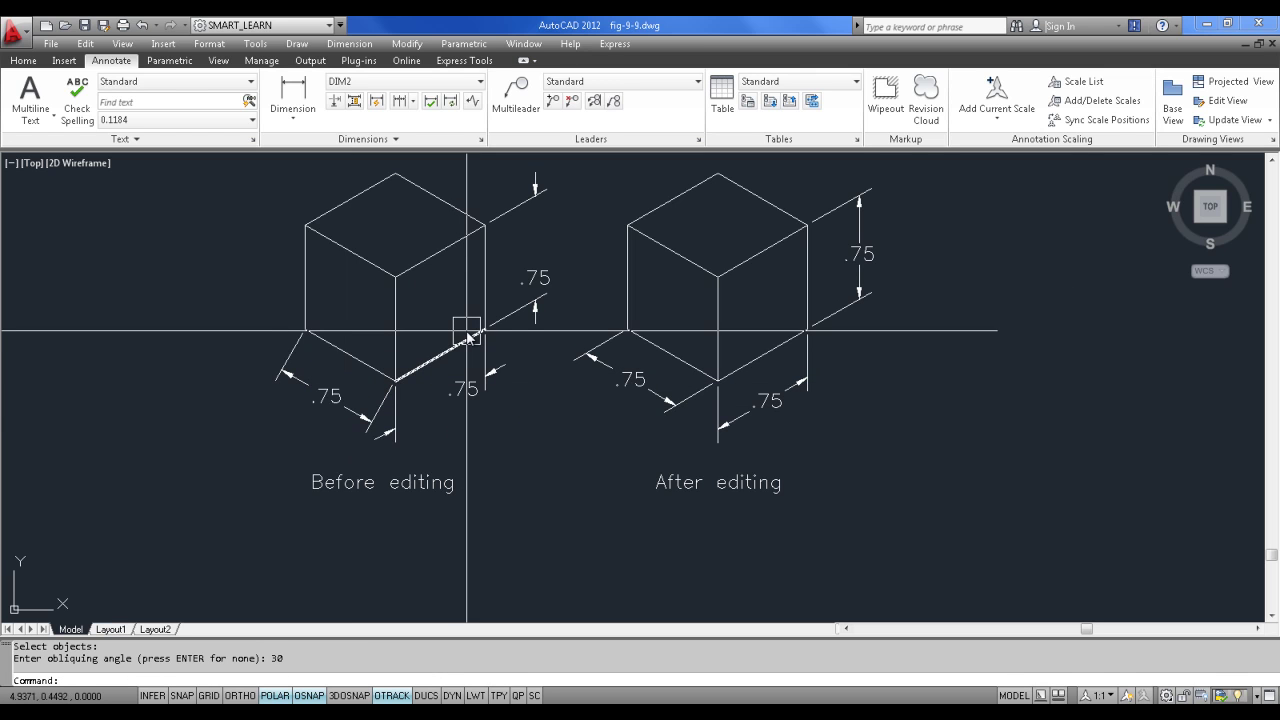
# Step: Retry the Oblique edit with an angle of 150 on the Before editing cube's lower-left dimension
pyautogui.press('Return')
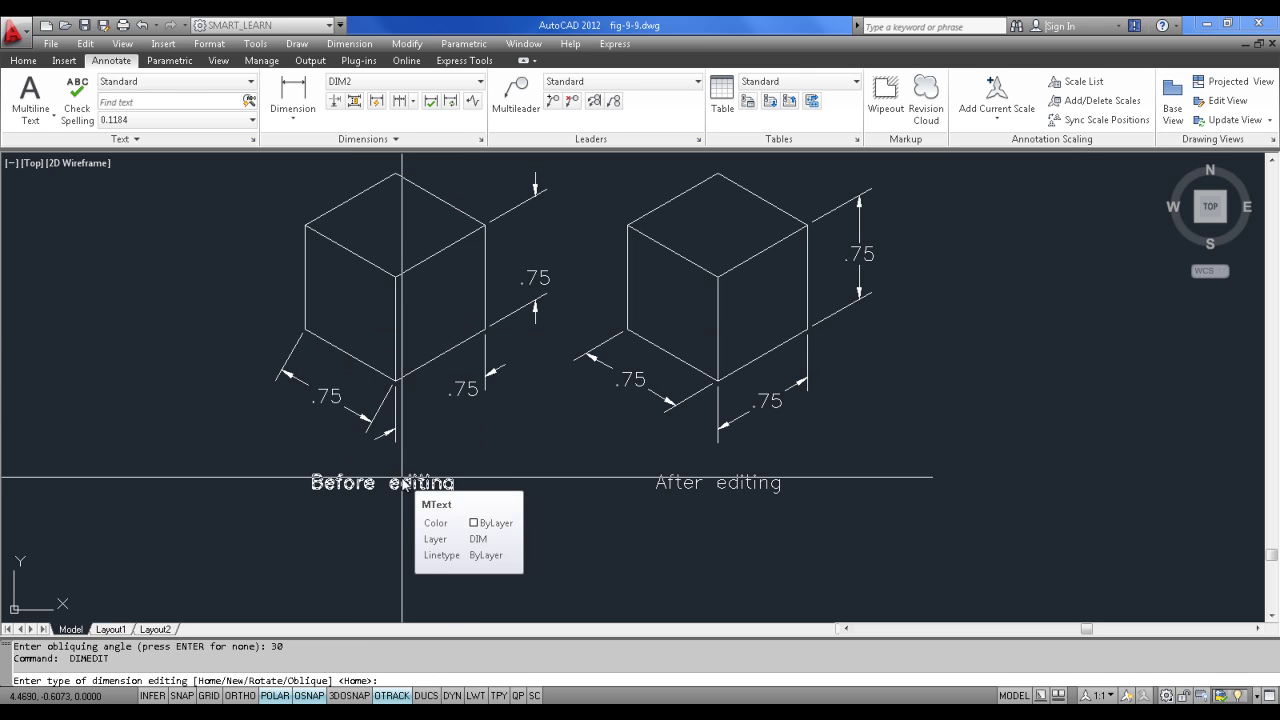
pyautogui.press('Escape')
pyautogui.click(352, 44)
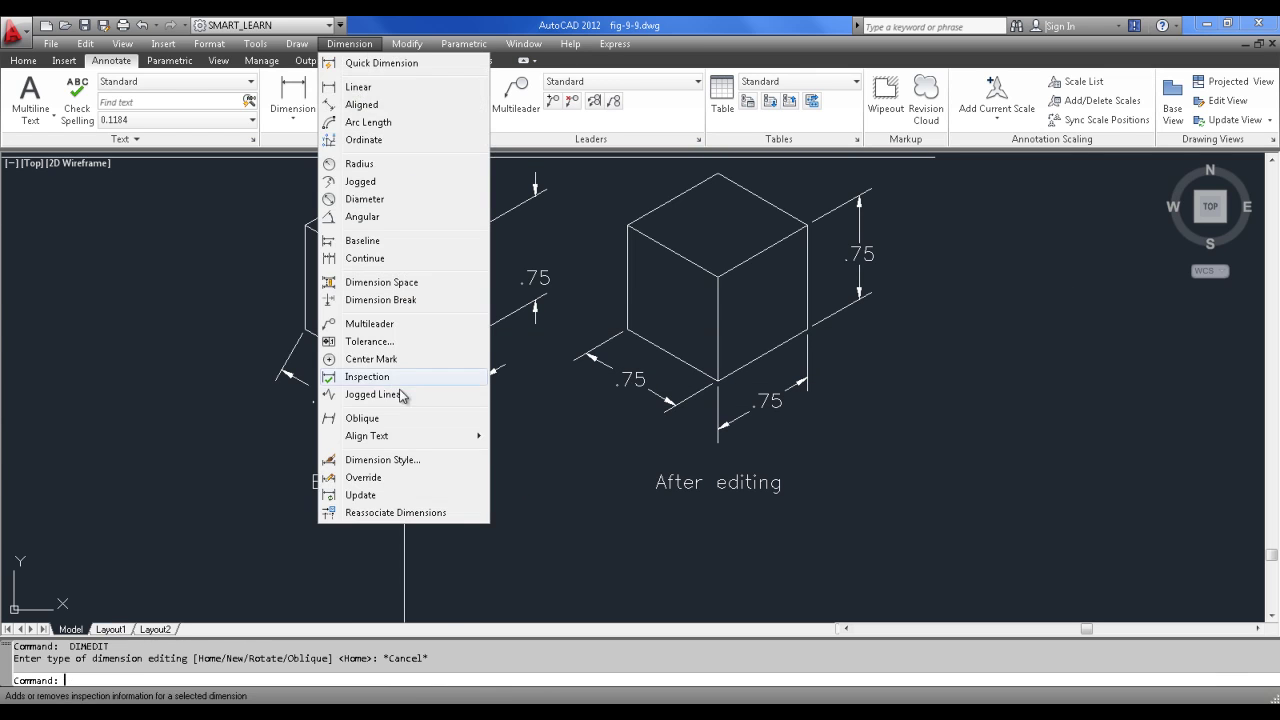
pyautogui.click(415, 419)
pyautogui.click(343, 411)
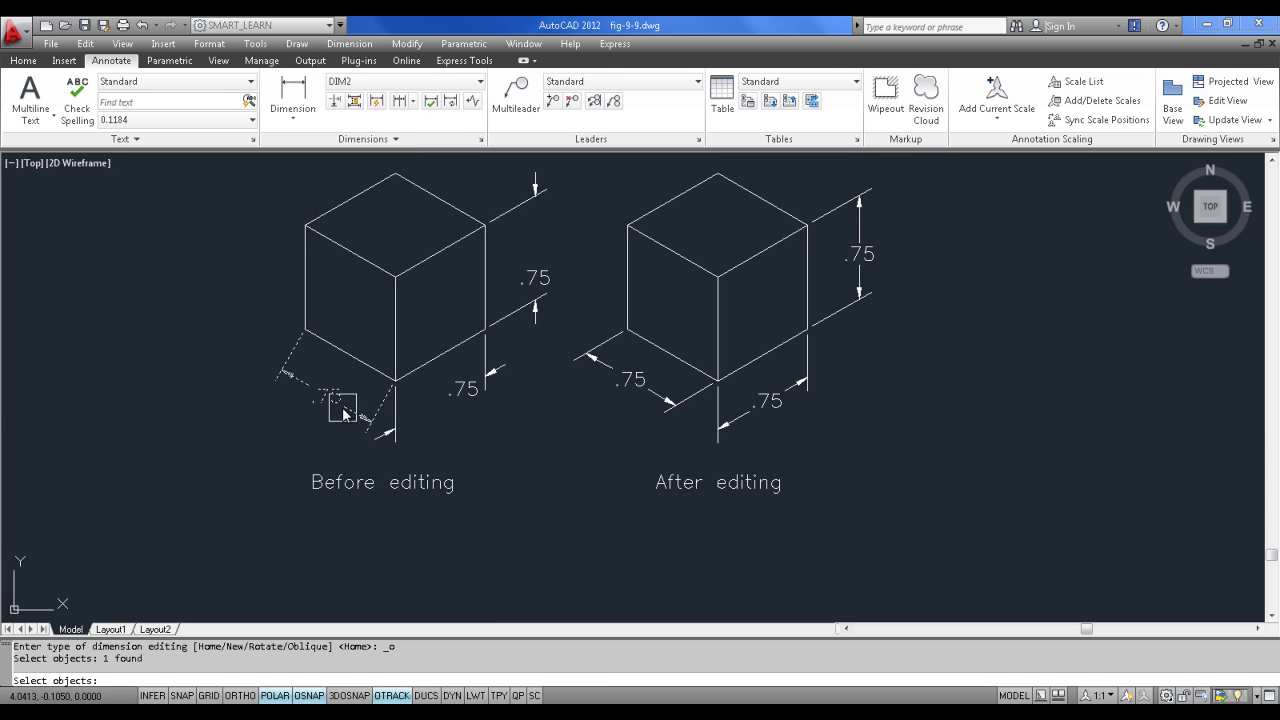
pyautogui.press('Return')
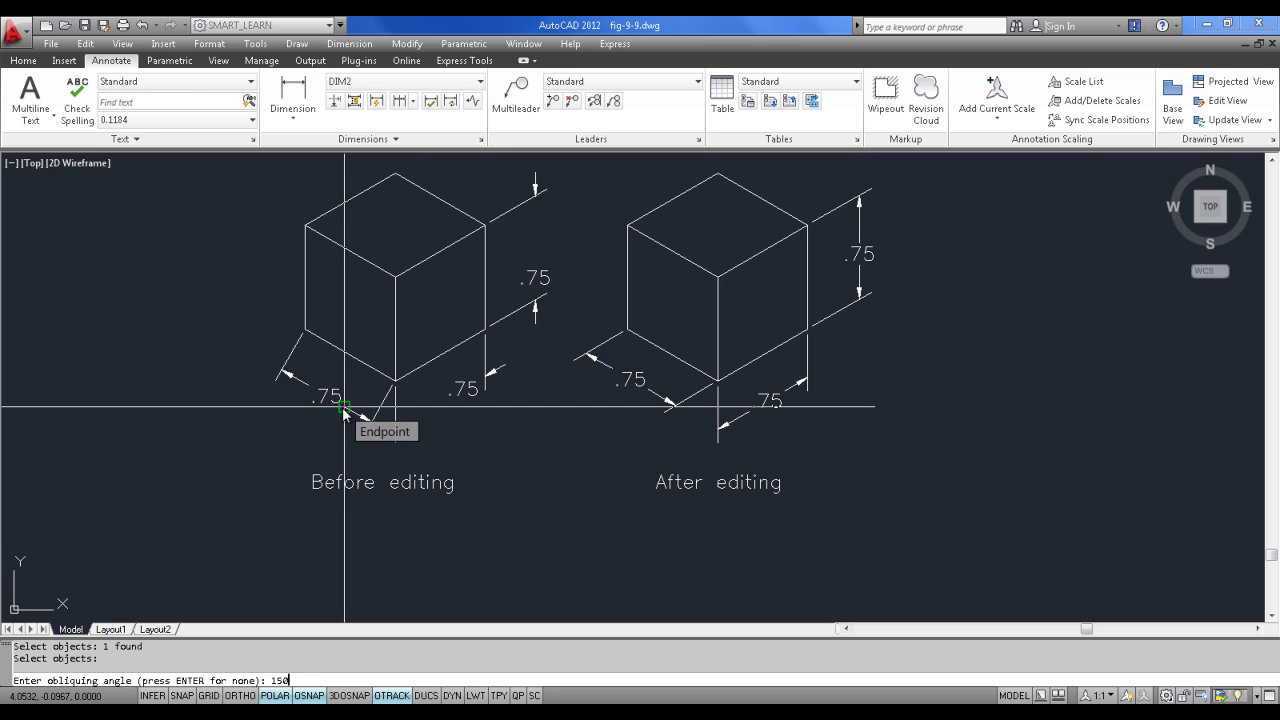
pyautogui.press('Return')
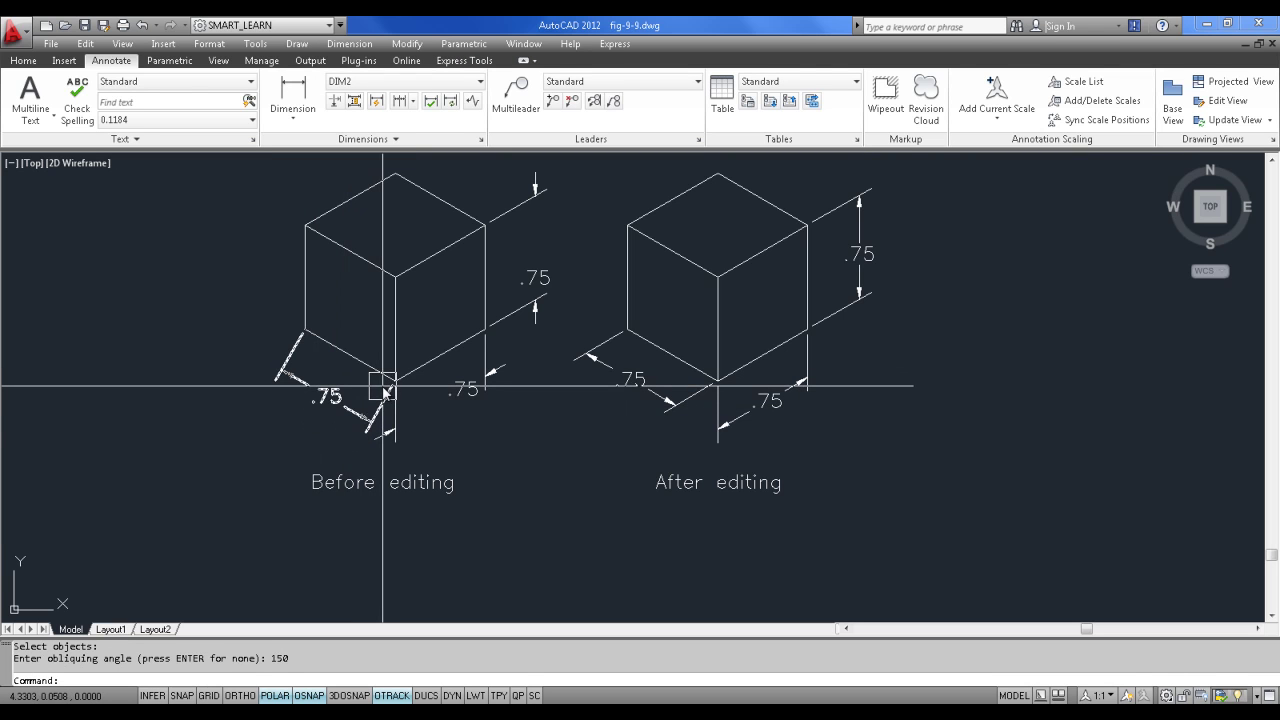
# Step: Oblique the lower-left .75 dimension of the Before editing cube with an obliquing angle of 30
pyautogui.press('Return')
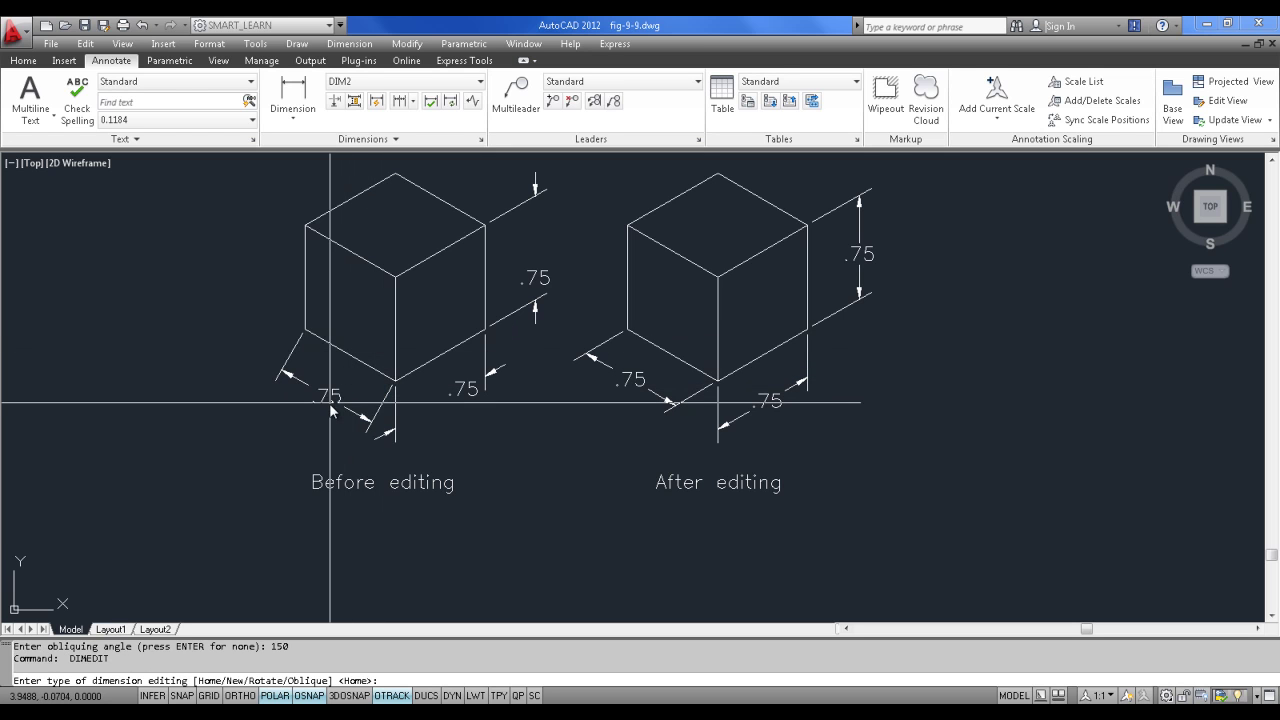
pyautogui.press('Escape')
pyautogui.click(349, 43)
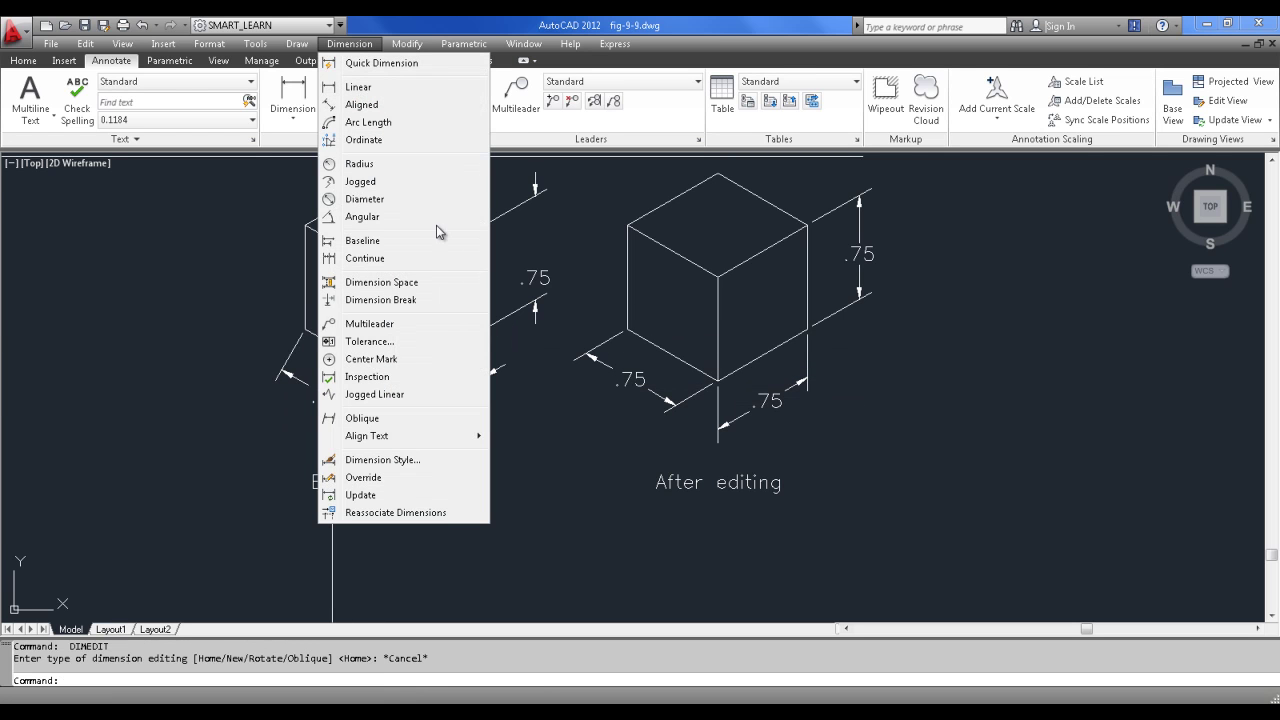
pyautogui.click(376, 418)
pyautogui.click(362, 428)
pyautogui.press('Return')
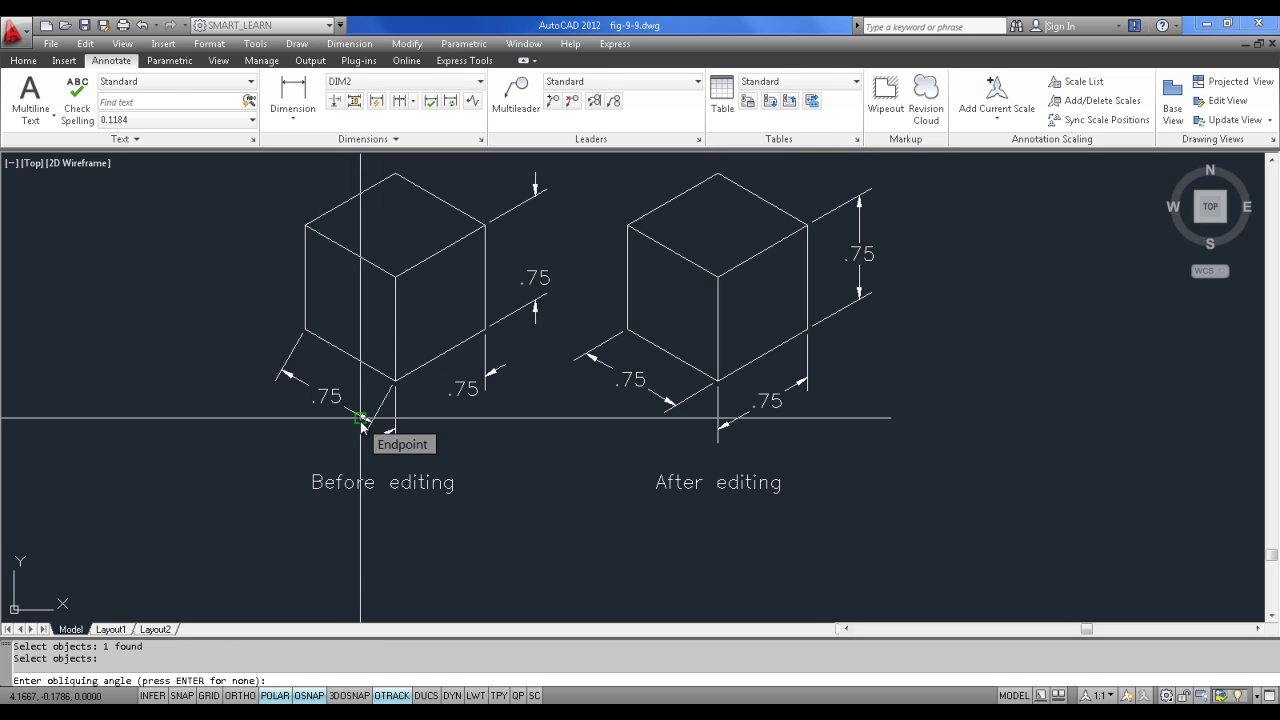
pyautogui.write('30')
pyautogui.press('Return')
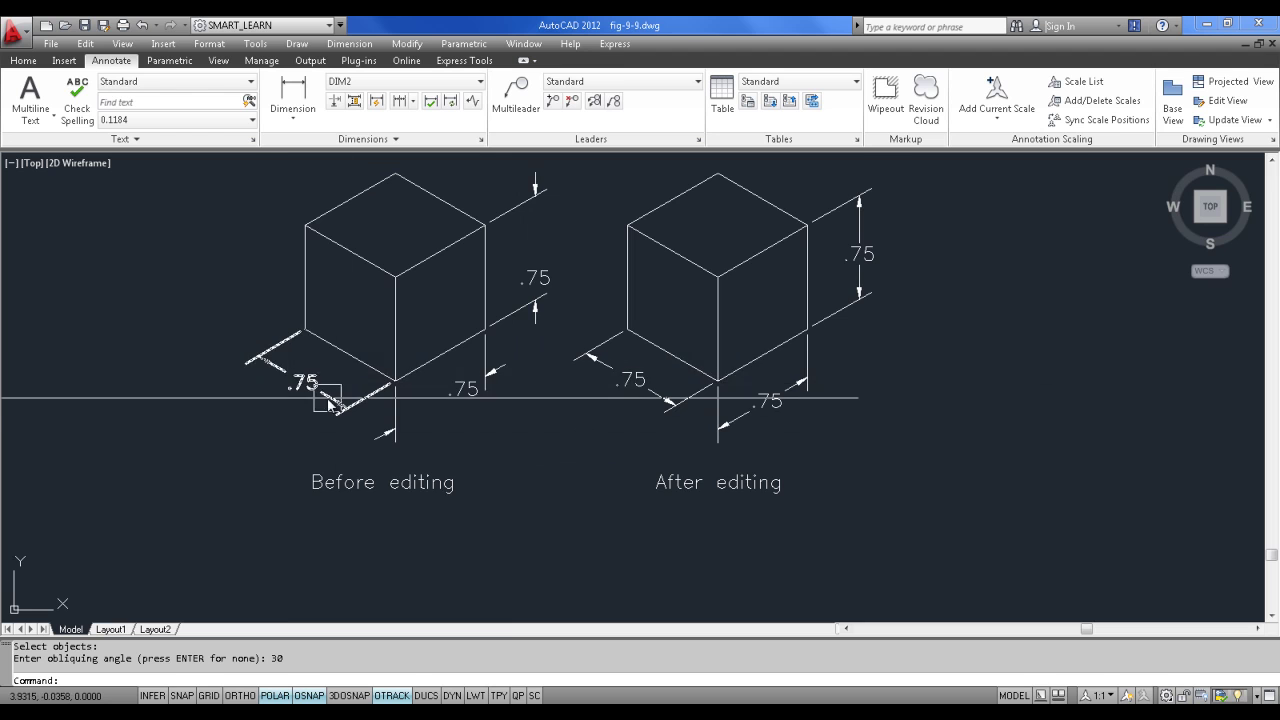
# Step: Close fig-9-9.dwg without saving its changes
pyautogui.moveTo(486, 409)
pyautogui.mouseDown(button='middle')
pyautogui.moveTo(537, 444)
pyautogui.moveTo(474, 462)
pyautogui.mouseUp(button='middle')
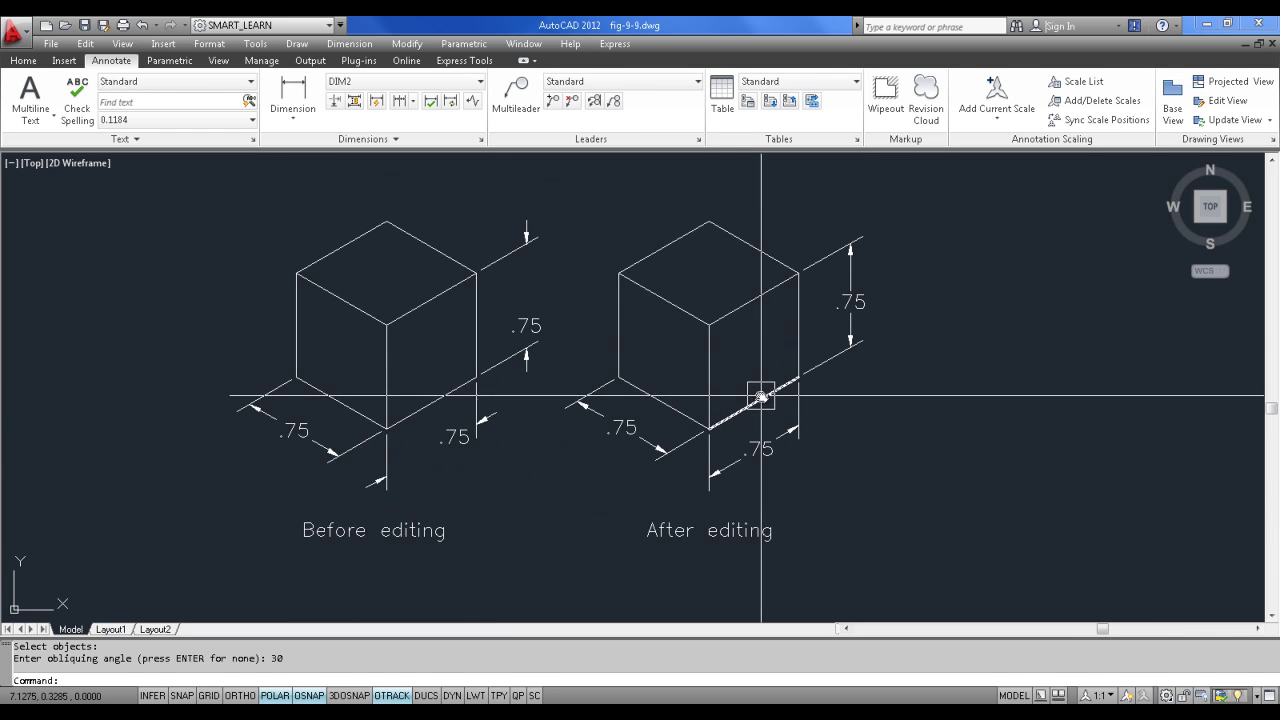
pyautogui.scroll(2, 677, 400)
pyautogui.scroll(-2, 677, 400)
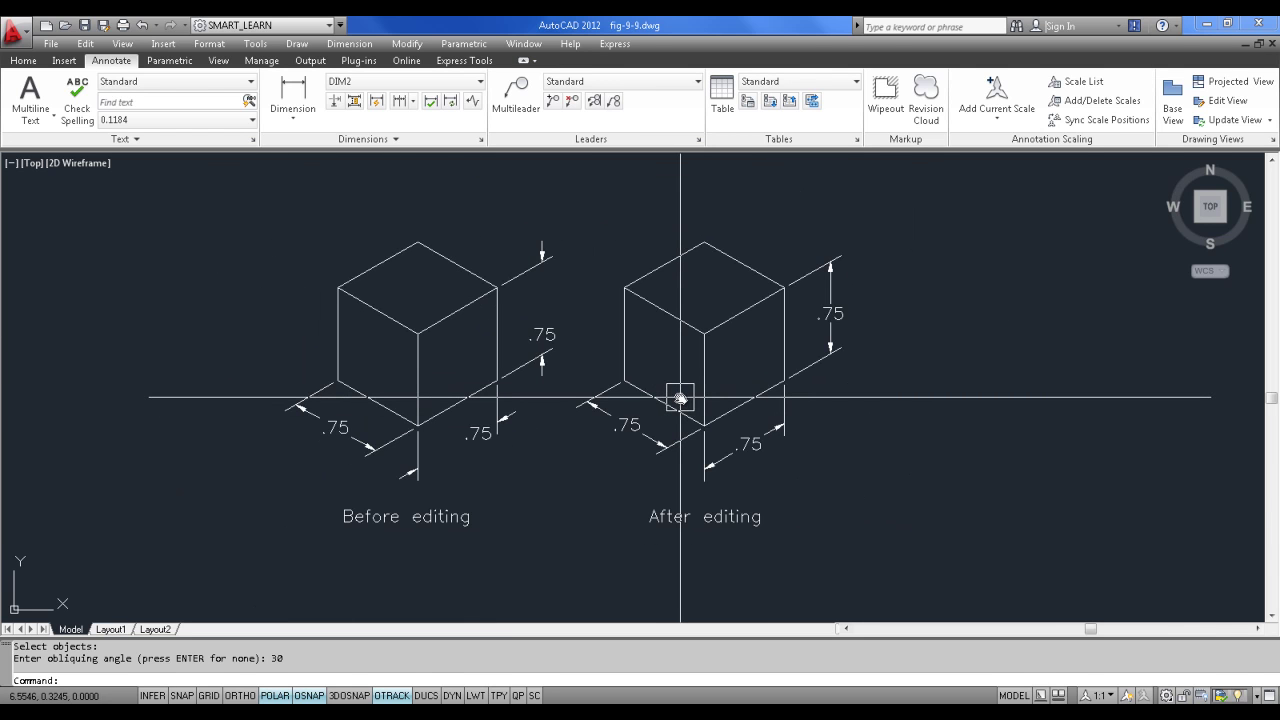
pyautogui.click(1272, 43)
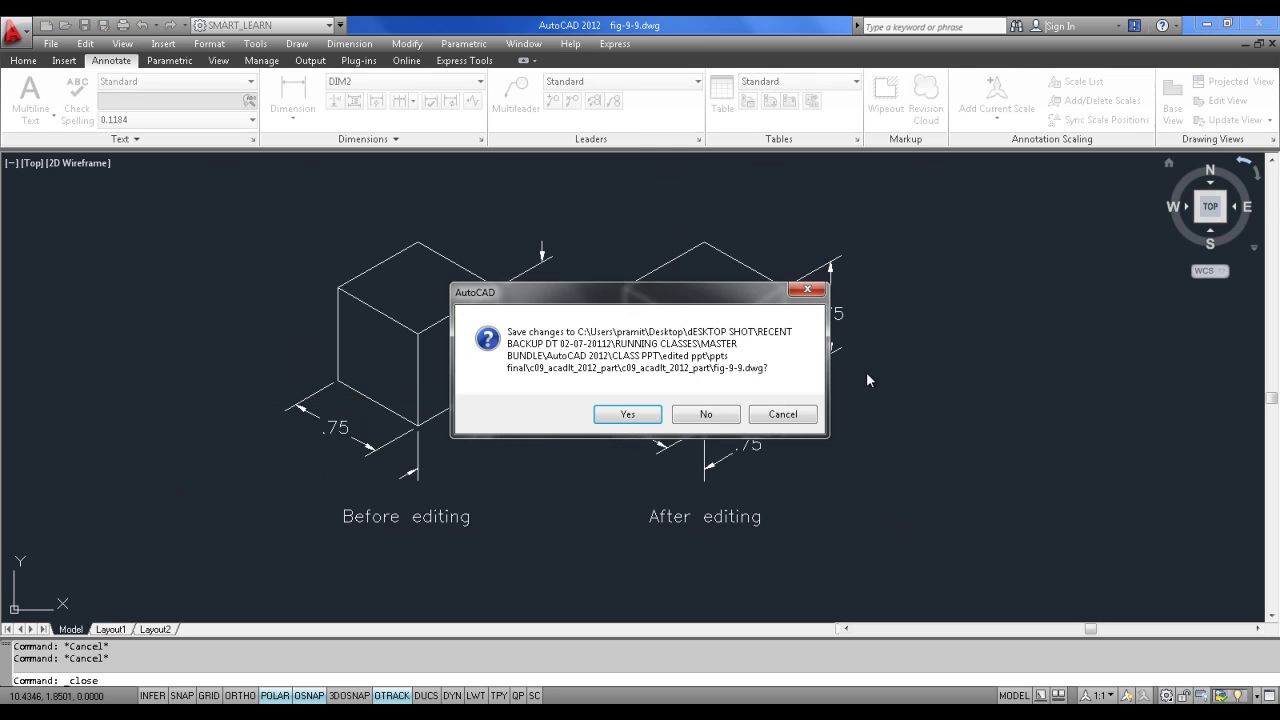
pyautogui.click(714, 412)
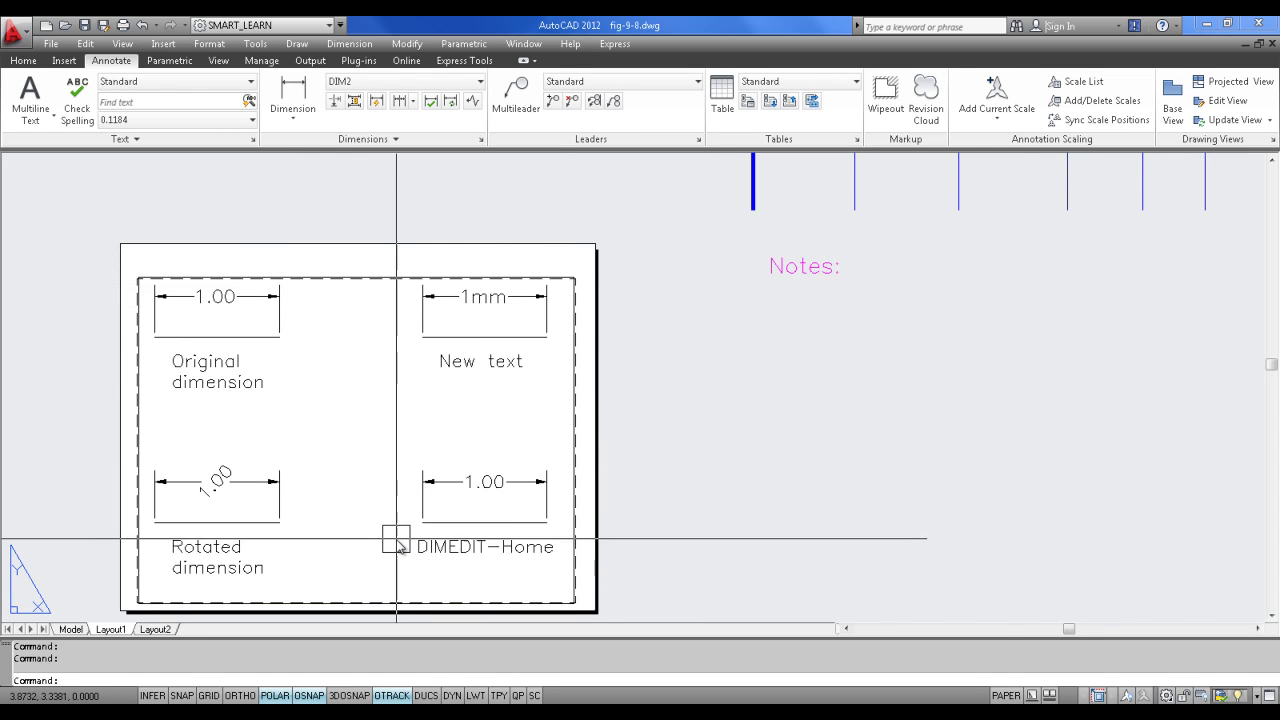
# Step: Go to model space in fig-9-8.dwg and open the properties of the dimension above the Original dimension label
pyautogui.moveTo(394, 537); pyautogui.dragTo(457, 514, button='middle')
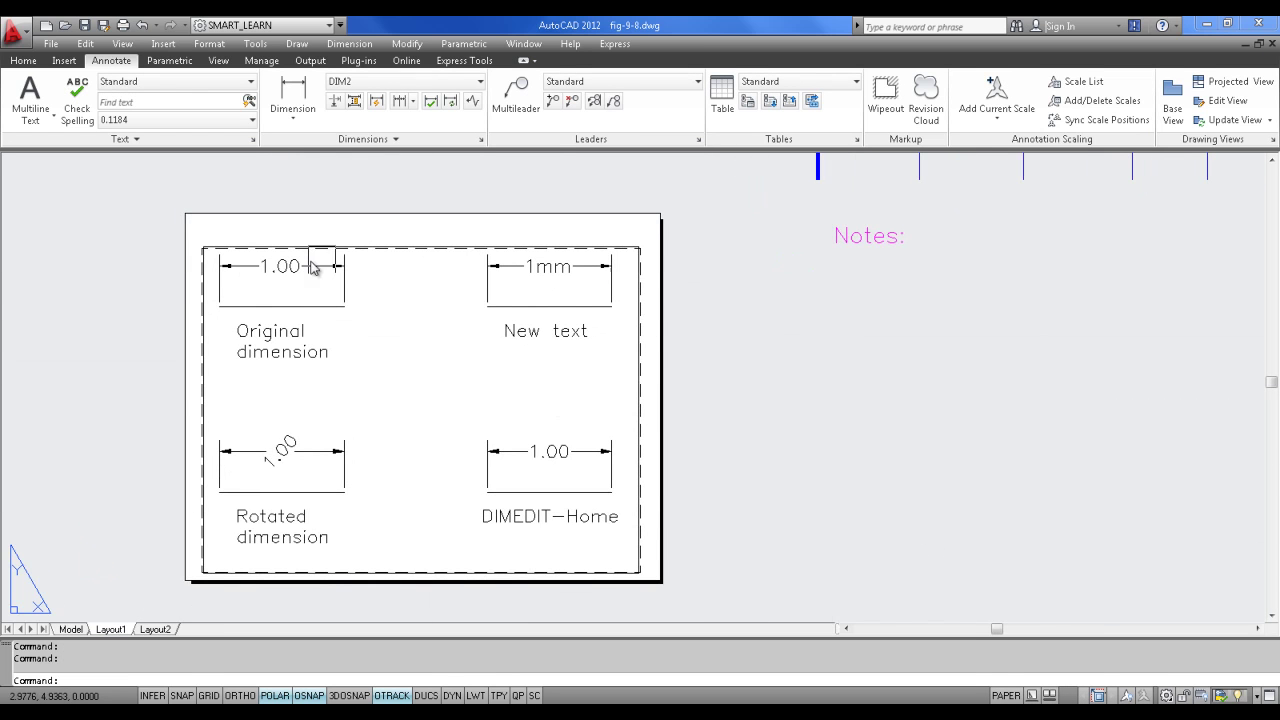
pyautogui.scroll(2, 307, 320)
pyautogui.moveTo(307, 320); pyautogui.dragTo(371, 324, button='middle')
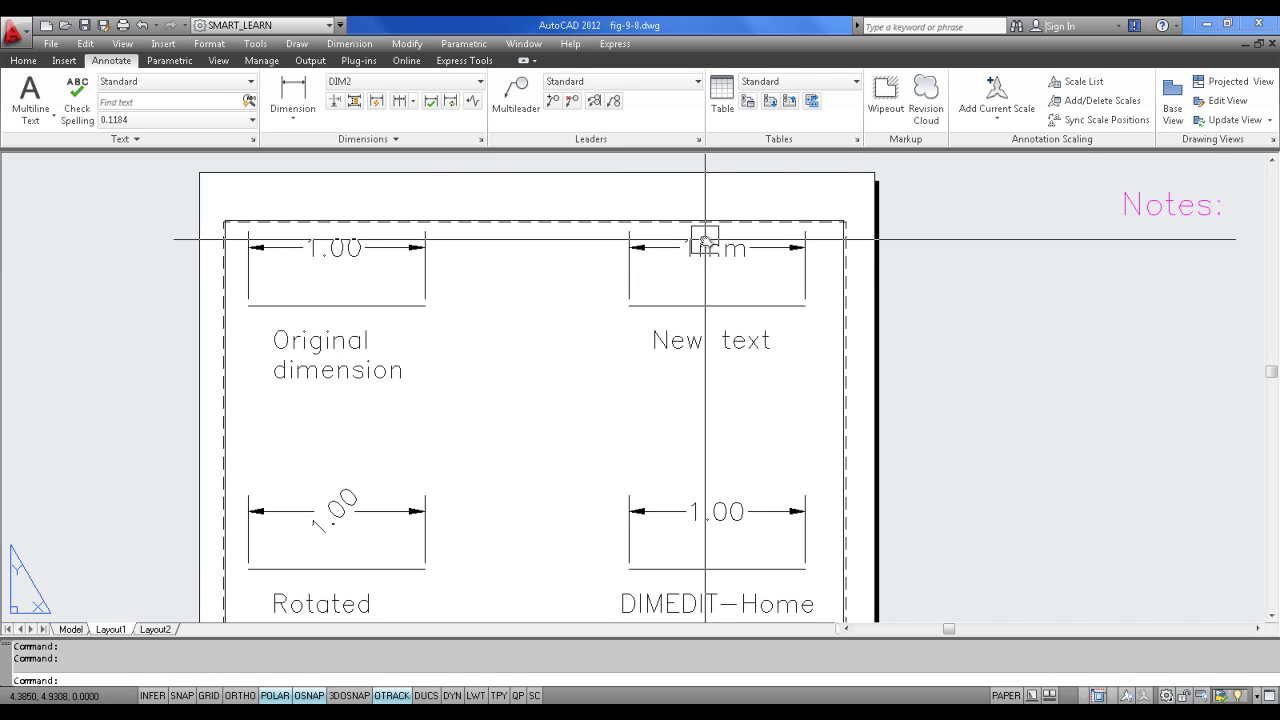
pyautogui.click(70, 629)
pyautogui.scroll(5, 203, 425)
pyautogui.click(268, 320)
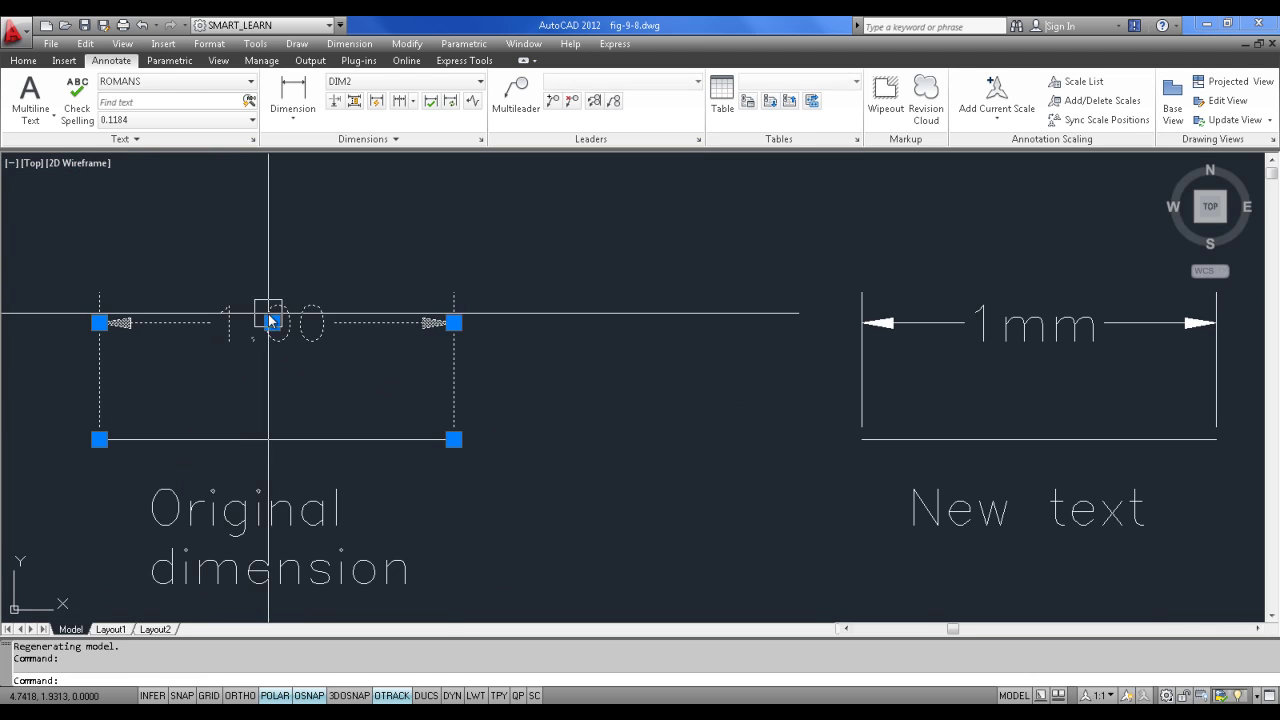
pyautogui.rightClick(268, 320)
pyautogui.click(318, 676)
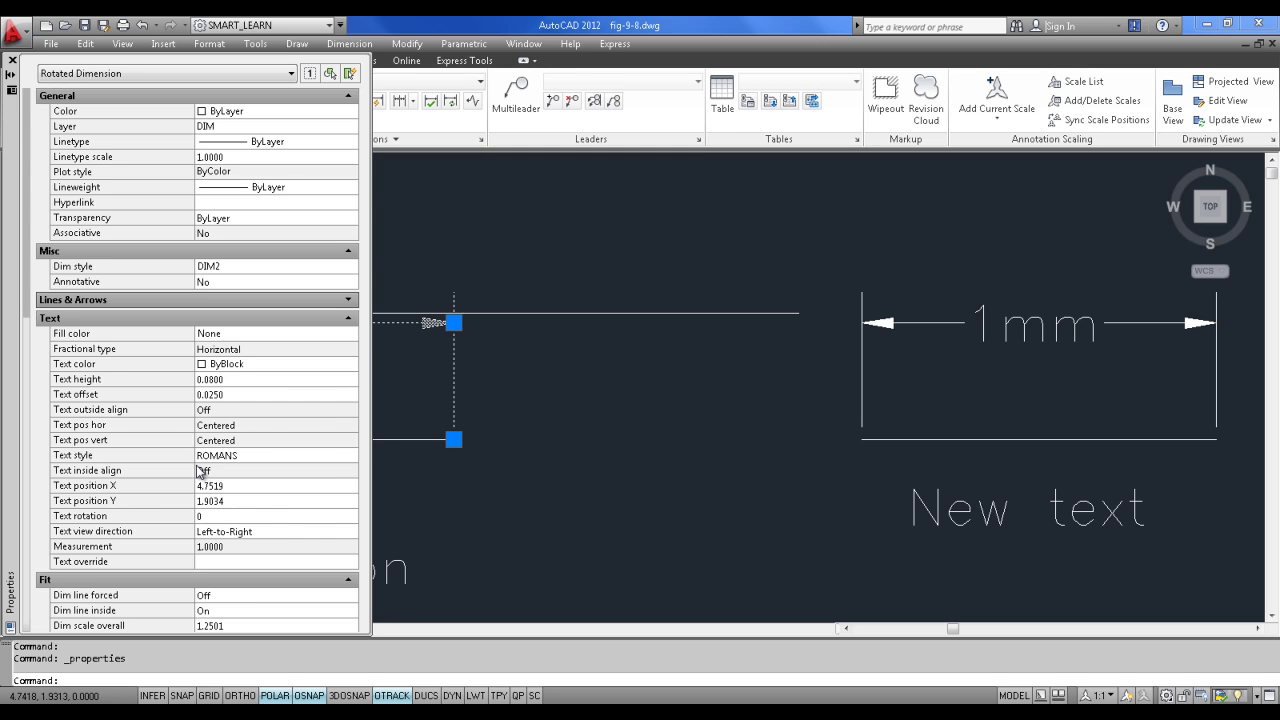
# Step: Override the text of the Original dimension with 1 MM, and close its properties
pyautogui.scroll(-1, 199, 470)
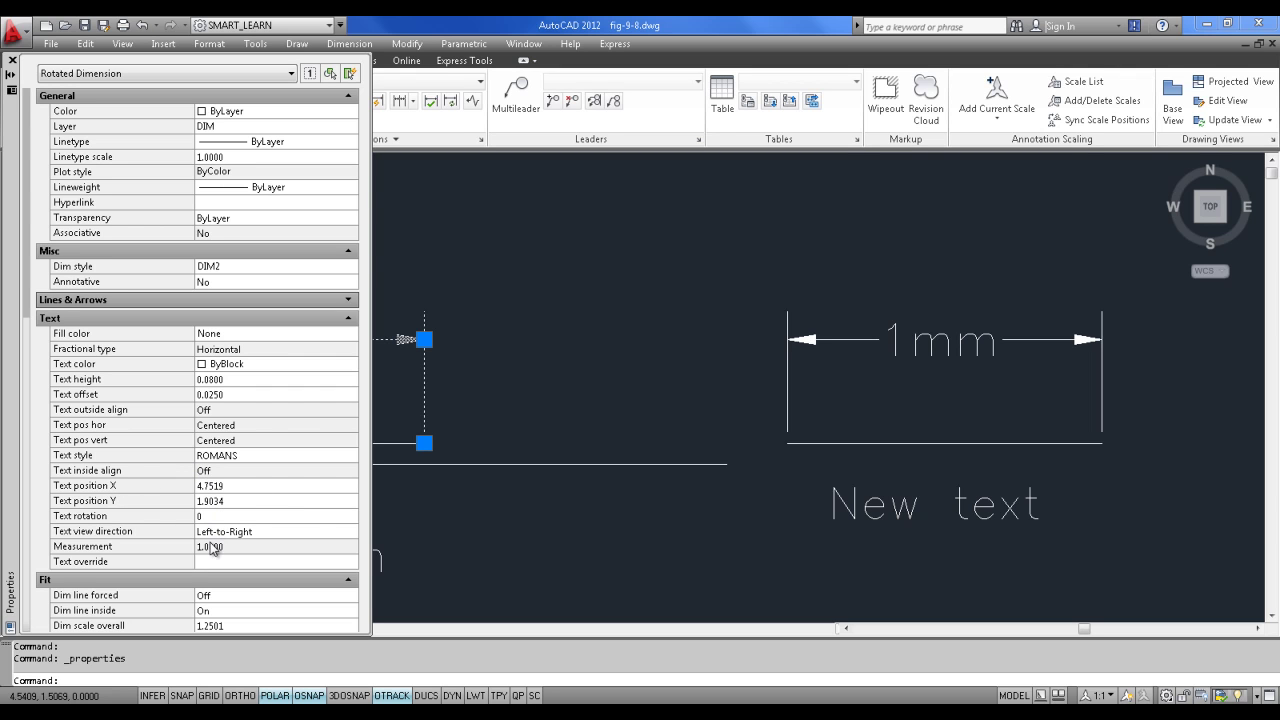
pyautogui.click(209, 561)
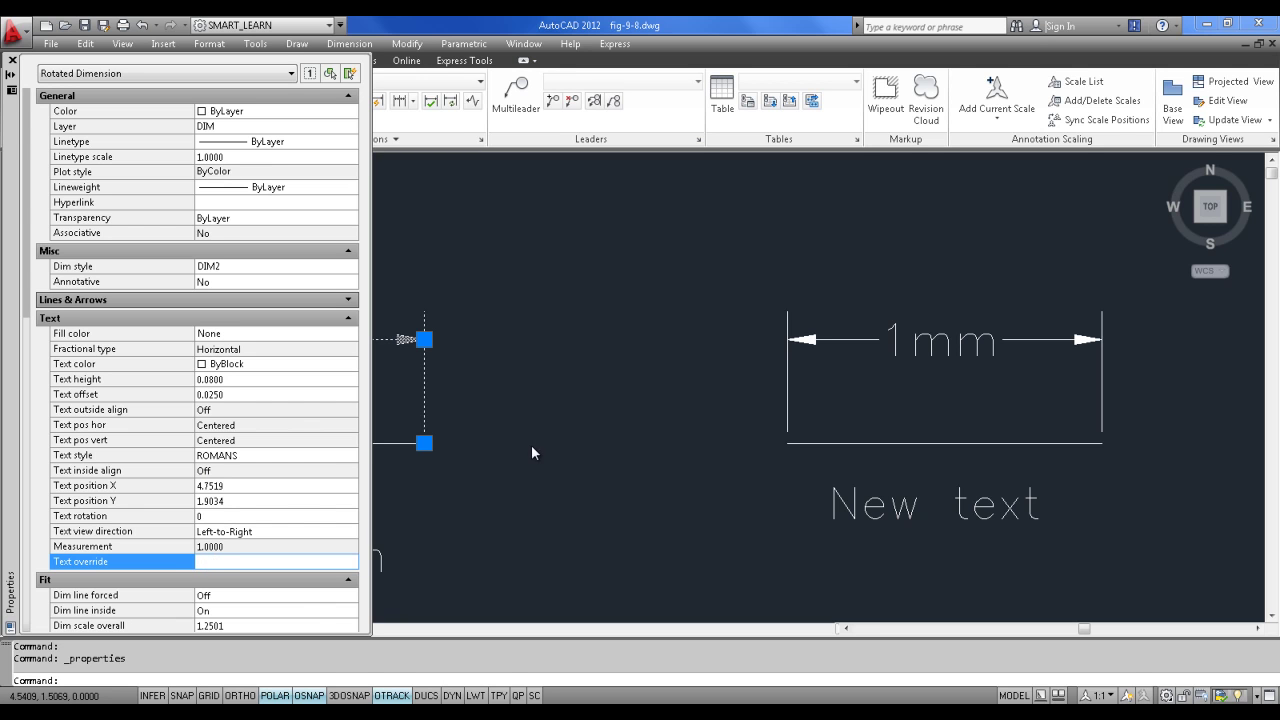
pyautogui.moveTo(608, 451); pyautogui.dragTo(894, 466, button='middle')
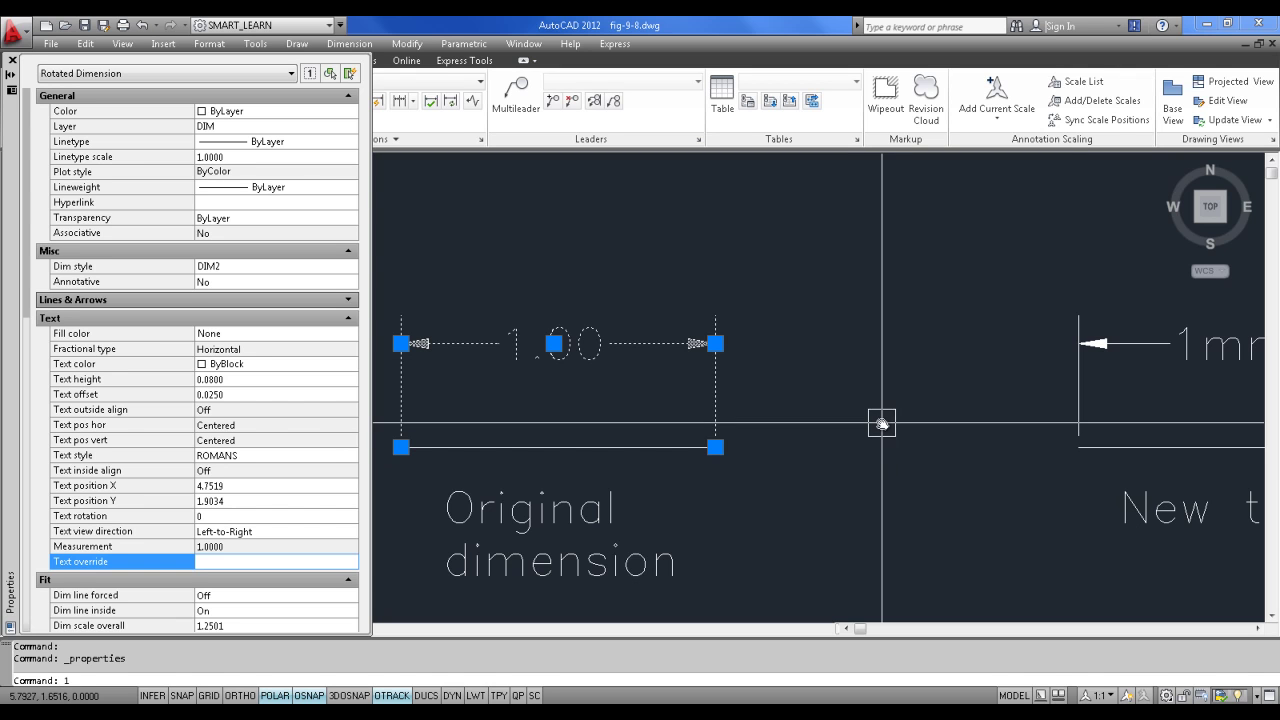
pyautogui.click(209, 563)
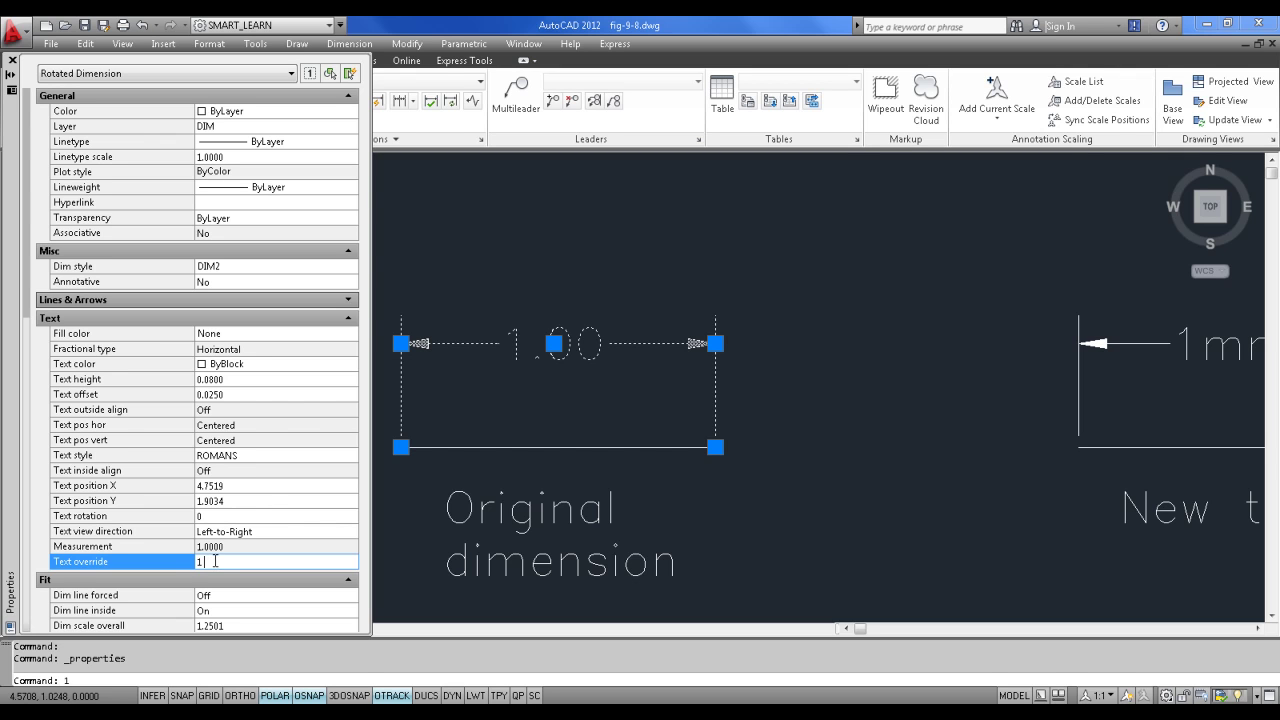
pyautogui.press('Return')
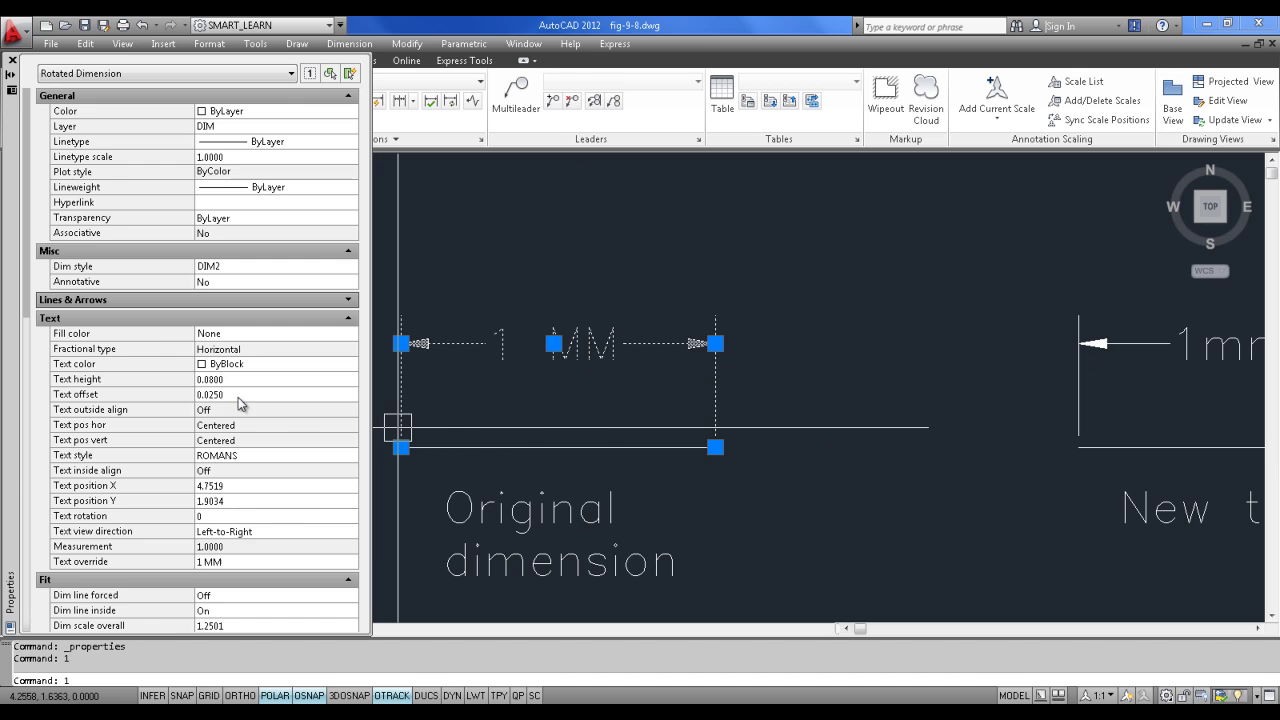
pyautogui.click(12, 60)
pyautogui.press('Escape')
pyautogui.scroll(-3, 533, 343)
pyautogui.moveTo(660, 349); pyautogui.dragTo(694, 257, button='middle')
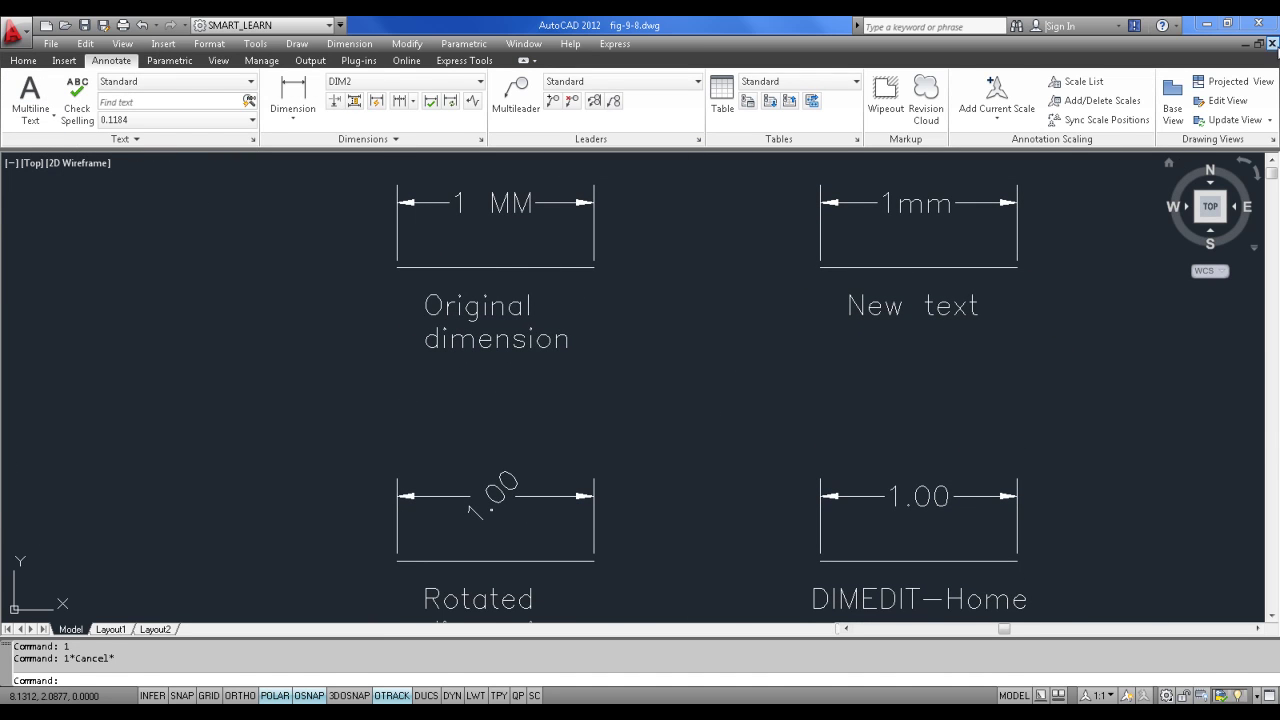
# Step: Close fig-9-8.dwg without saving, and close fig-9-5.dwg and the following open drawing to reach fig-9-16.dwg
pyautogui.hotkey('ctrl', 'F4')
pyautogui.click(705, 414)
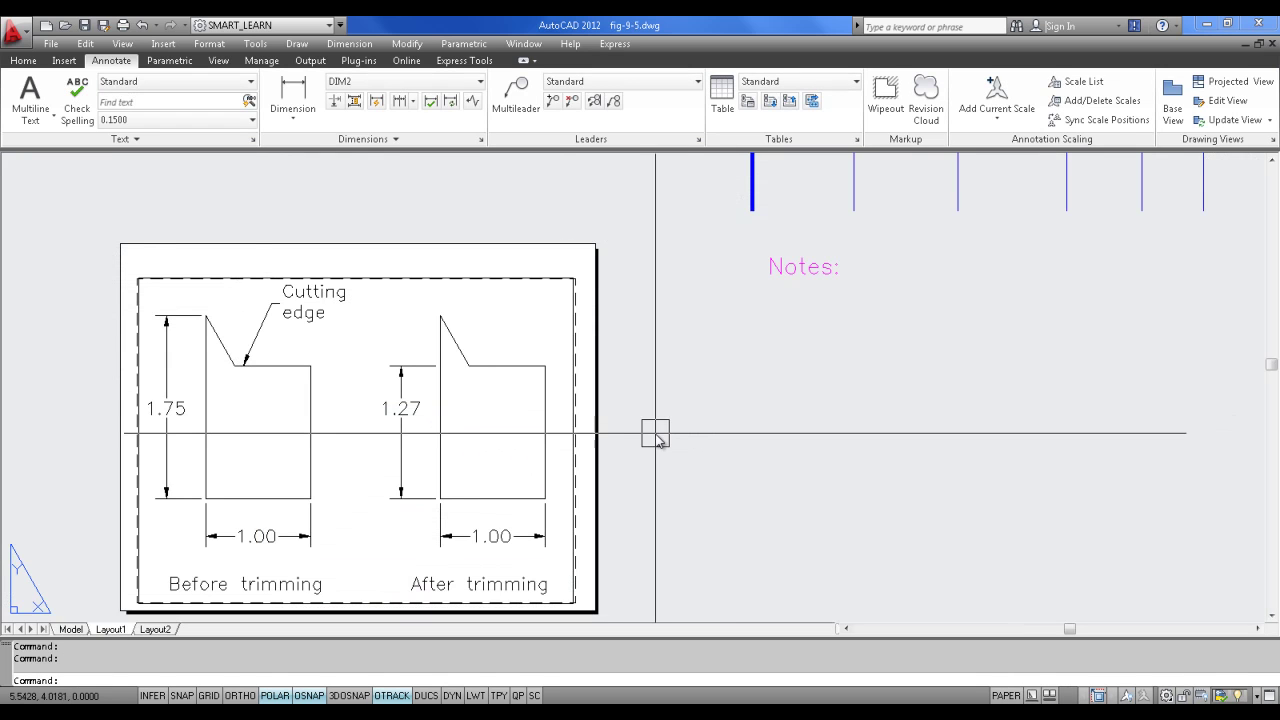
pyautogui.click(1273, 43)
pyautogui.click(1273, 43)
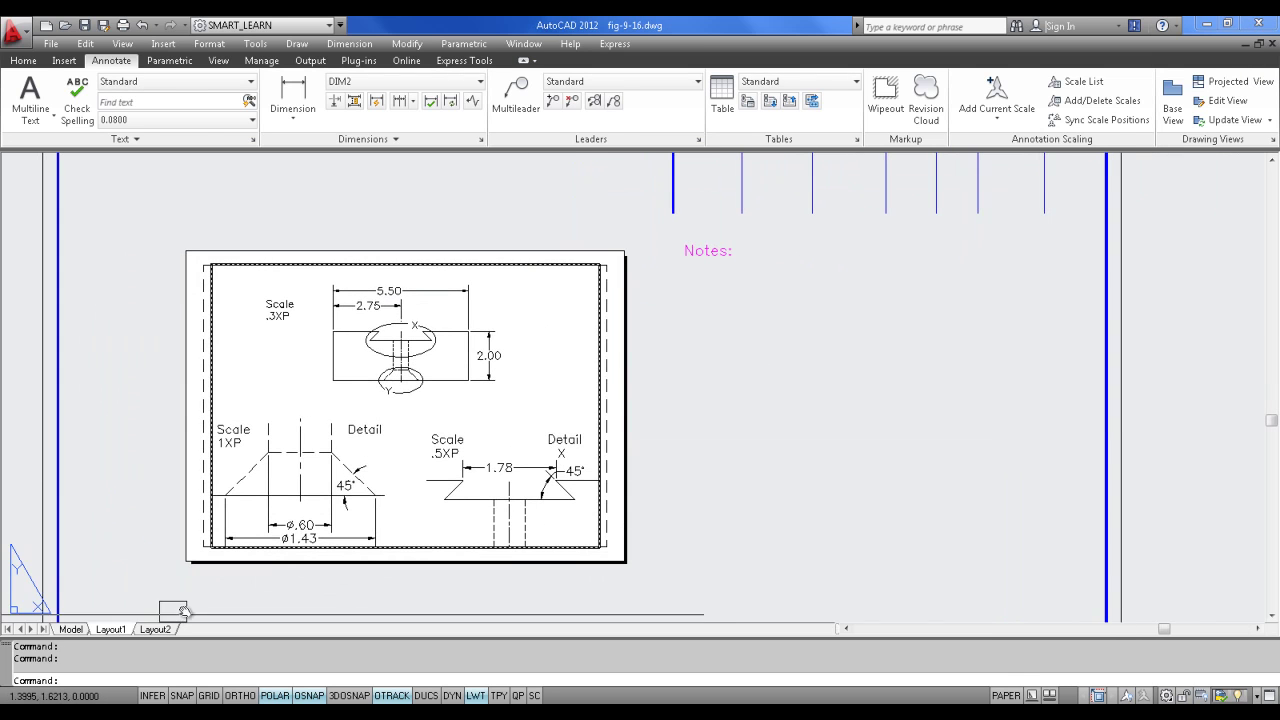
# Step: Go to model space in fig-9-16.dwg and examine the dimensioned block with its X and Y details
pyautogui.click(66, 629)
pyautogui.scroll(1, 457, 471)
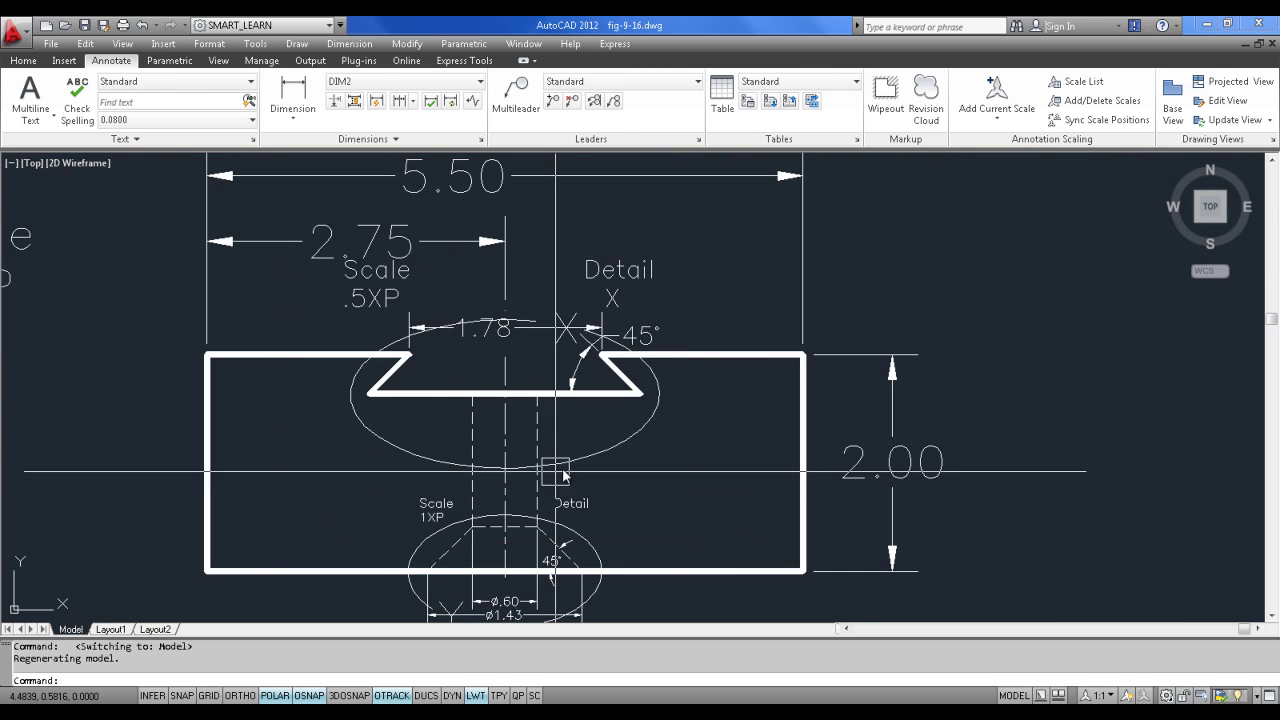
pyautogui.moveTo(608, 463); pyautogui.dragTo(655, 400, button='middle')
pyautogui.scroll(-1, 655, 400)
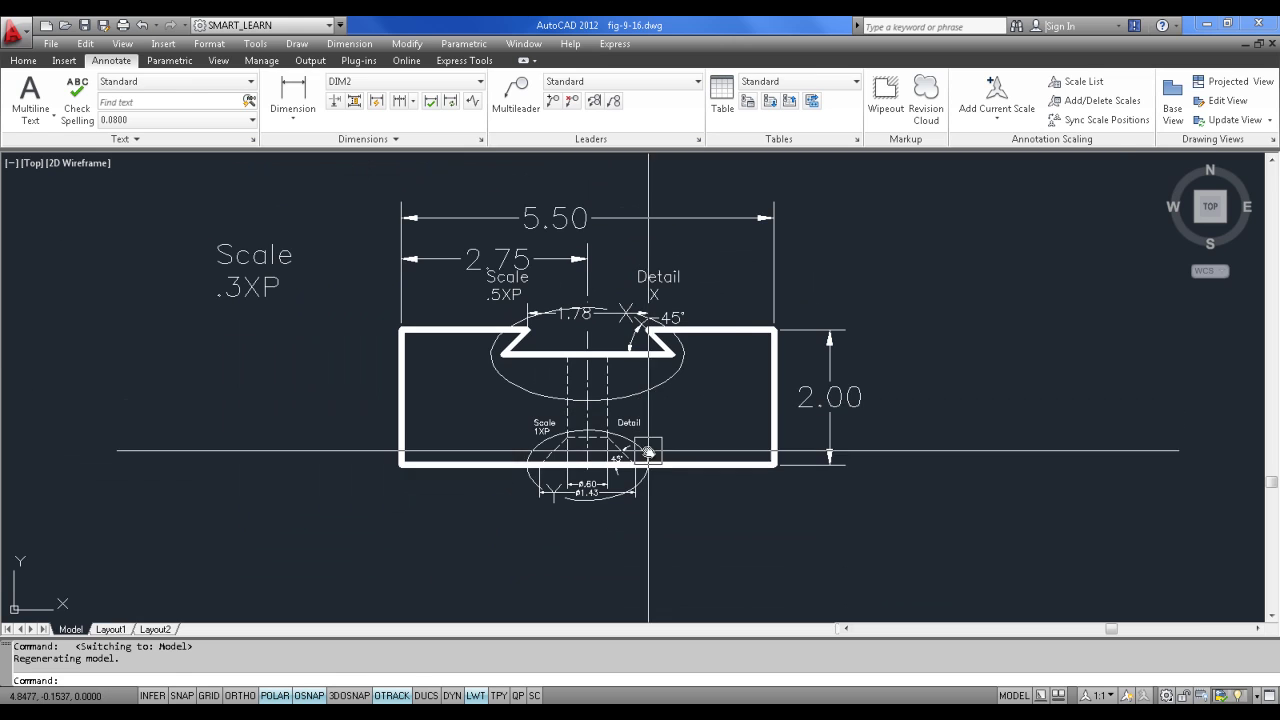
# Step: Switch to the c09-aclt-2012.pdf in Adobe Reader and review pages 4 to 7 on modifying, text editing and updating dimensions
pyautogui.hotkey('alt', 'Tab')
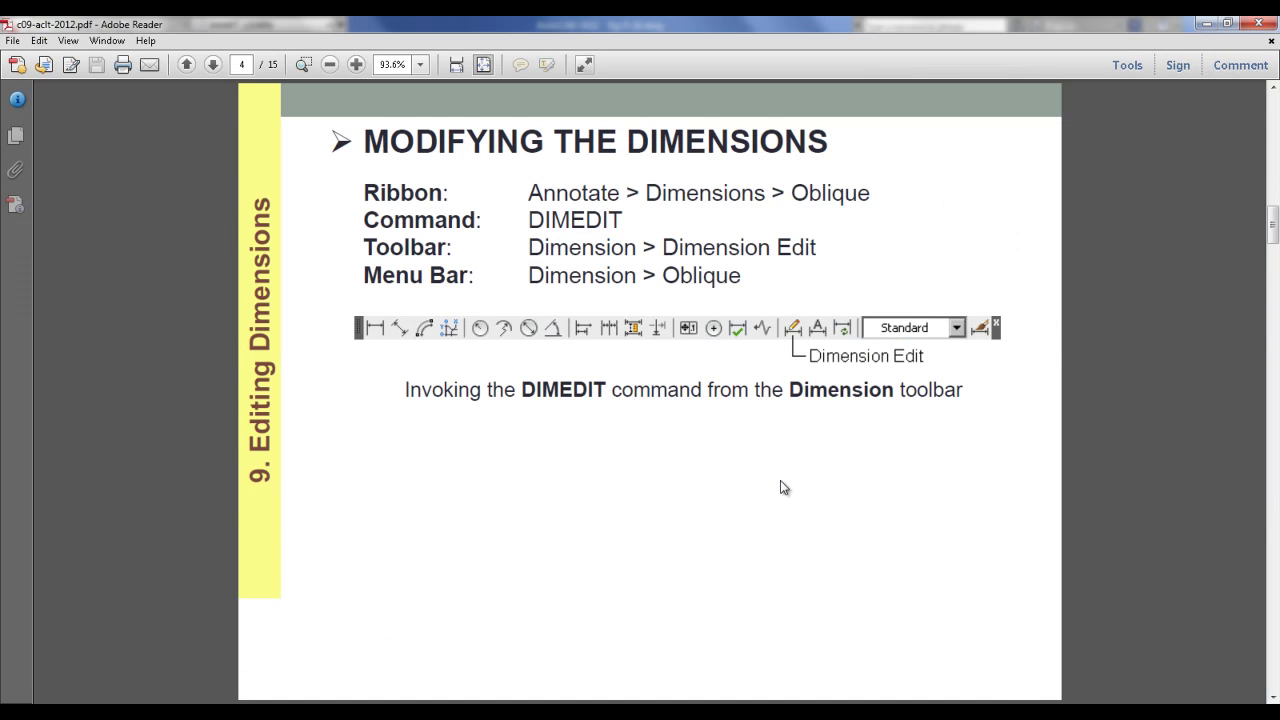
pyautogui.scroll(-1, 783, 487)
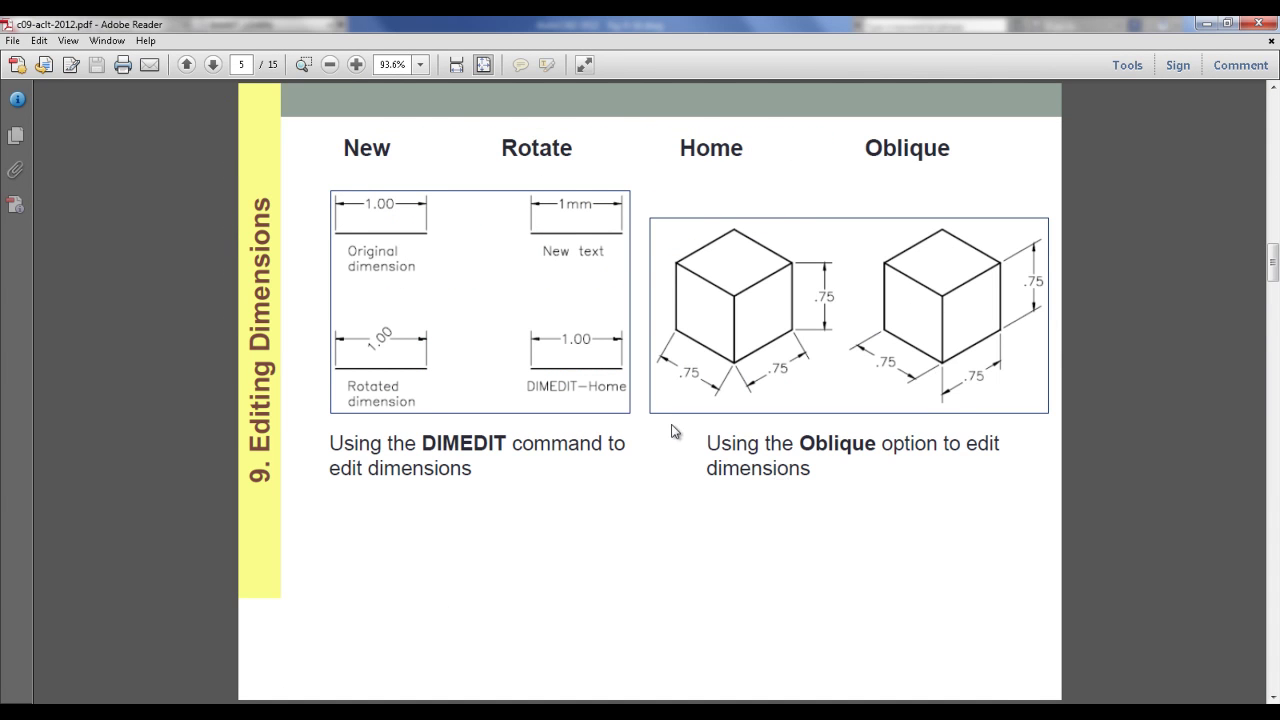
pyautogui.scroll(-1, 672, 430)
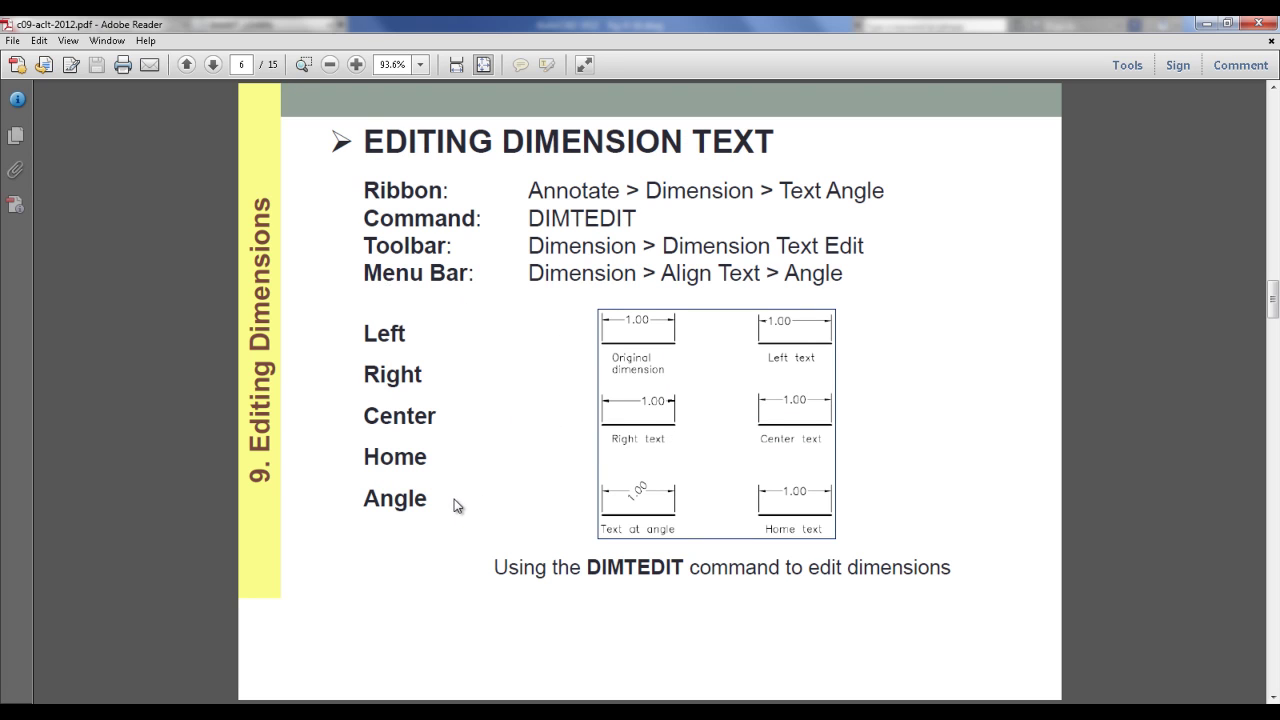
pyautogui.scroll(-1, 455, 506)
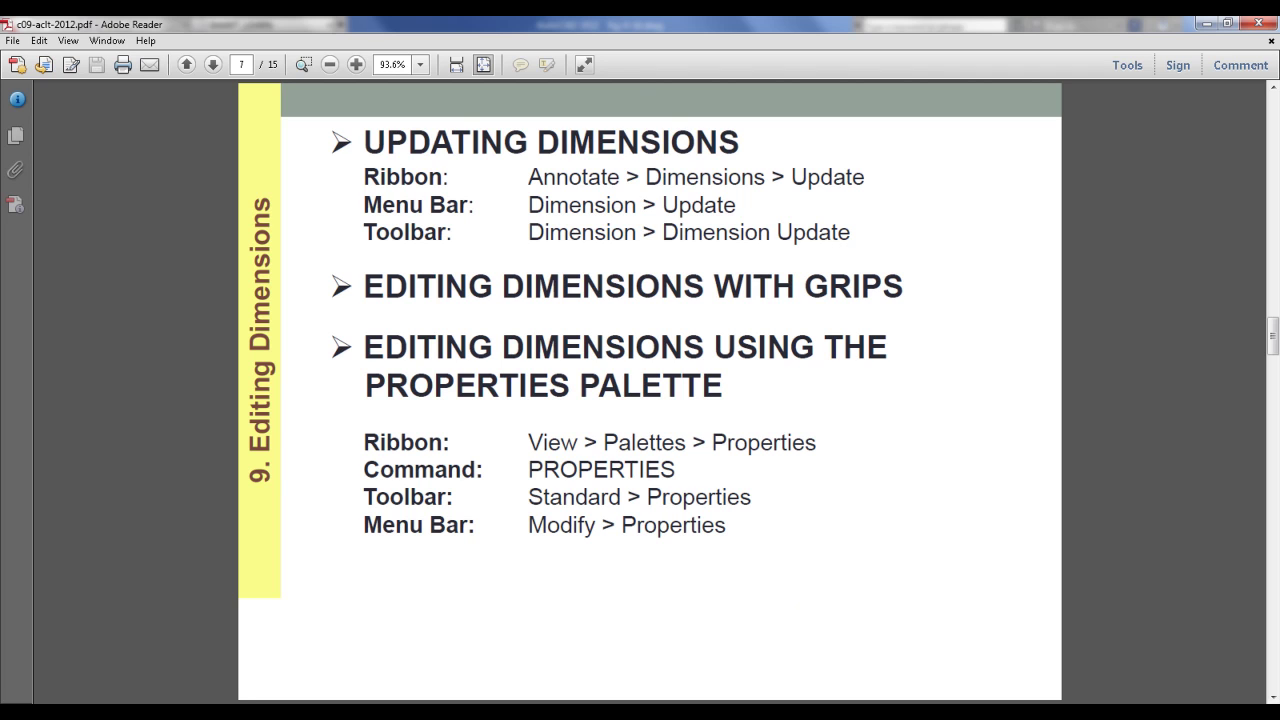
# Step: Switch to the fig-9-2.dwg drawing in AutoCAD and bring the triangle's base and its 1.50 dimension into close view
pyautogui.click(448, 715)
pyautogui.click(447, 648)
pyautogui.scroll(4, 467, 412)
pyautogui.moveTo(445, 500); pyautogui.dragTo(500, 445, button='middle')
# Step: Try to grip-stretch the right end of the triangle's base line horizontally outward, and undo the stretch
pyautogui.click(549, 404)
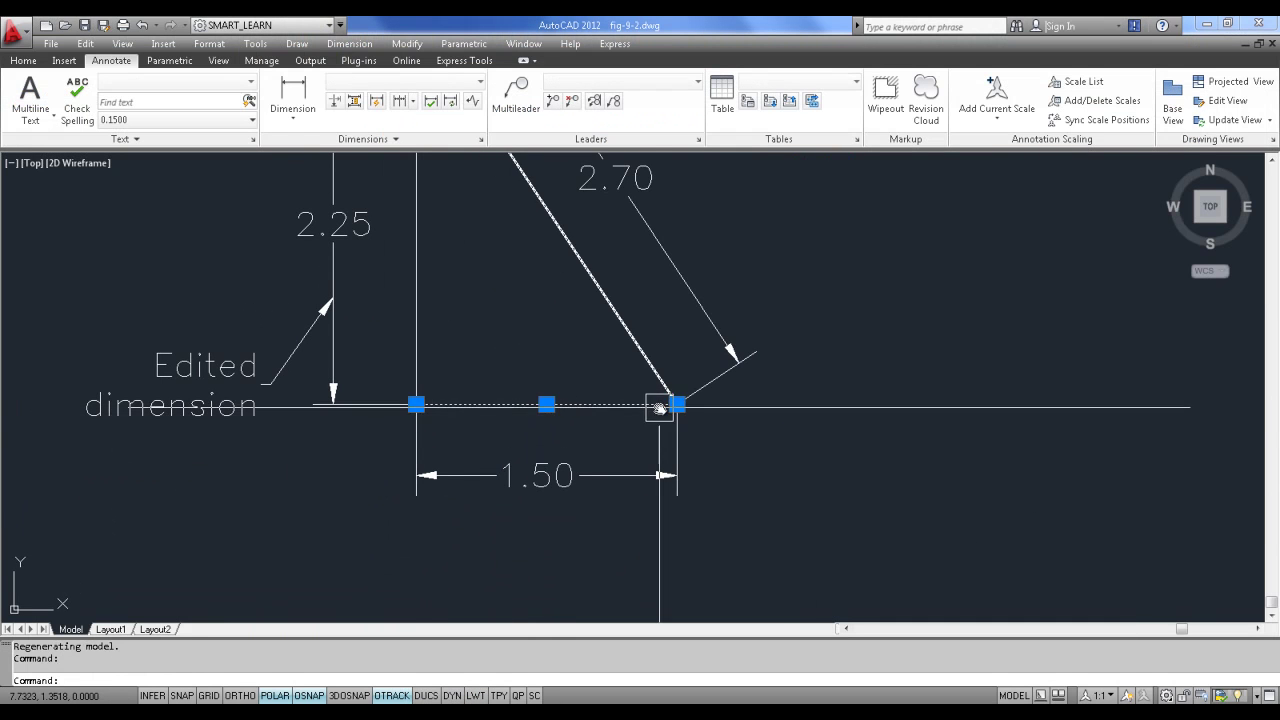
pyautogui.click(677, 404)
pyautogui.click(827, 404)
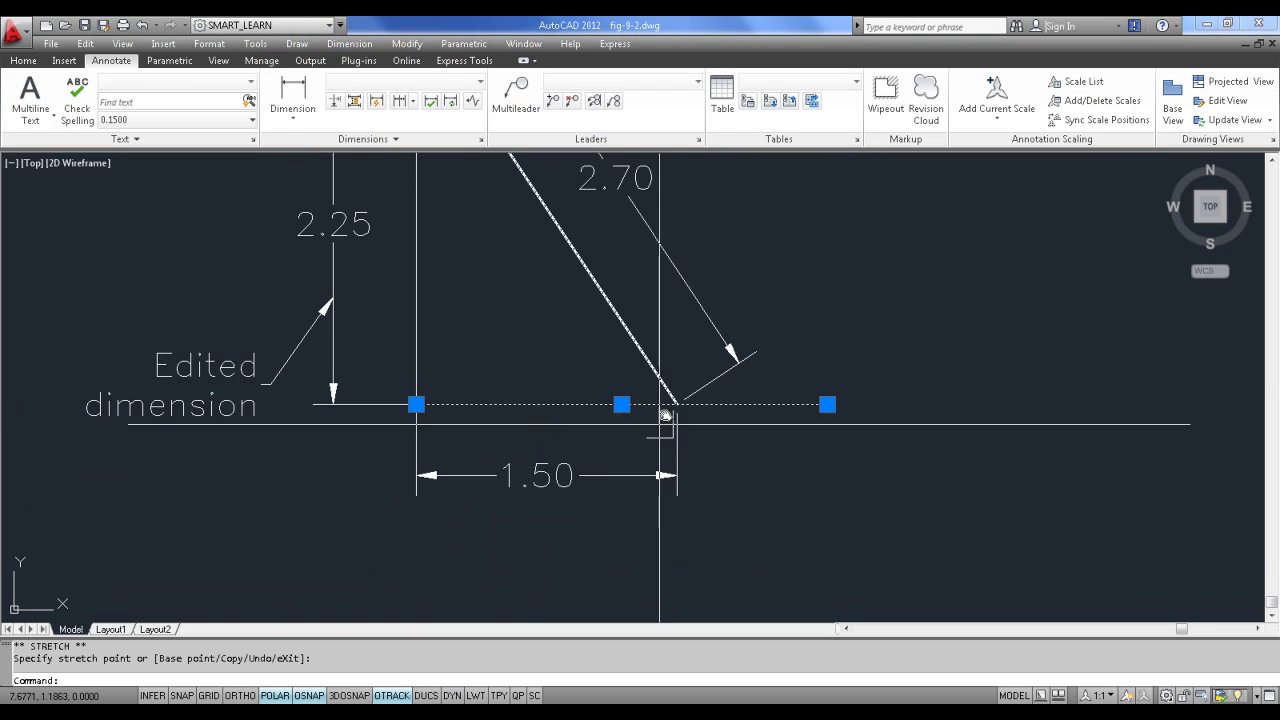
pyautogui.hotkey('ctrl', 'z')
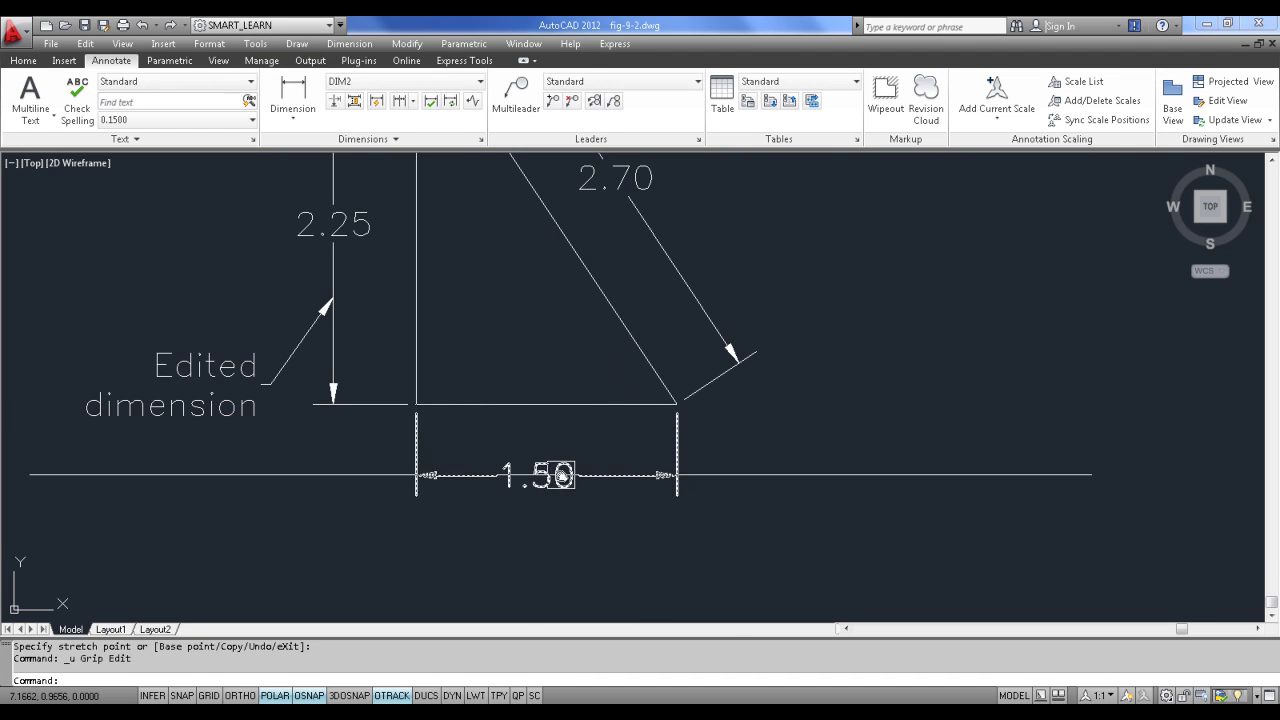
# Step: Set the Annotative property of the triangle's 1.50 base dimension to Yes, and close its properties
pyautogui.click(565, 475)
pyautogui.rightClick(566, 481)
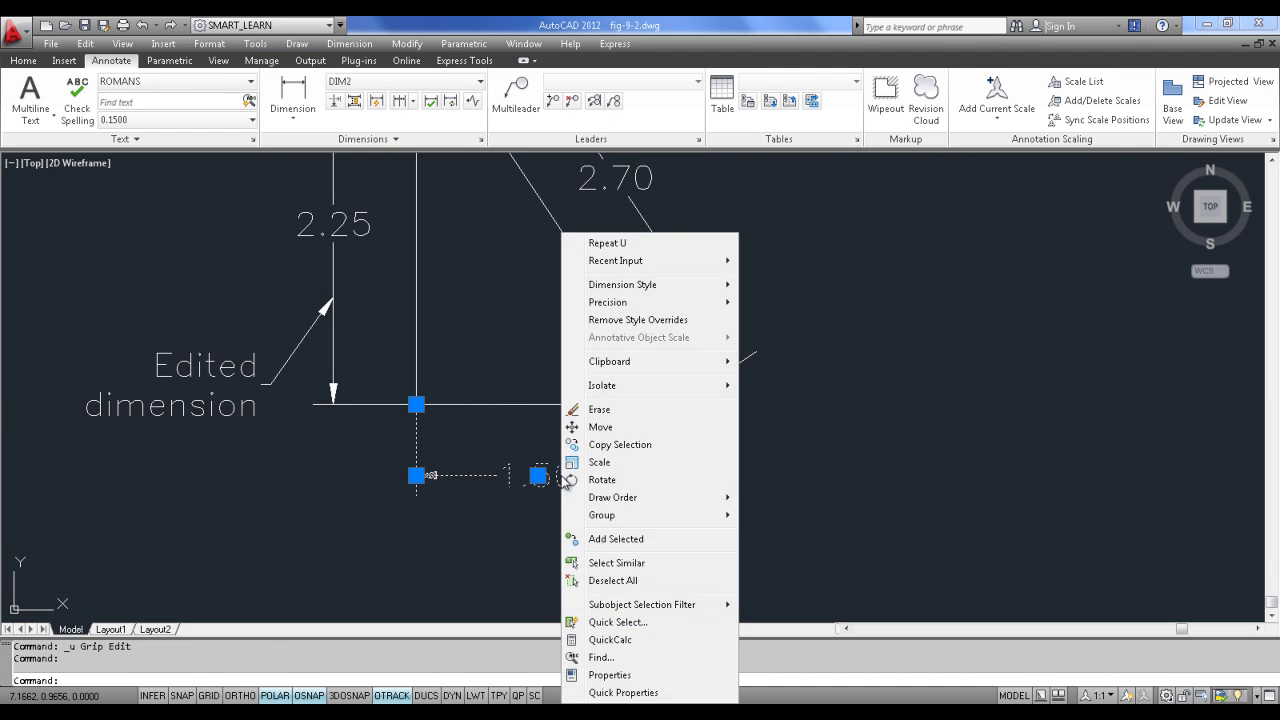
pyautogui.click(610, 675)
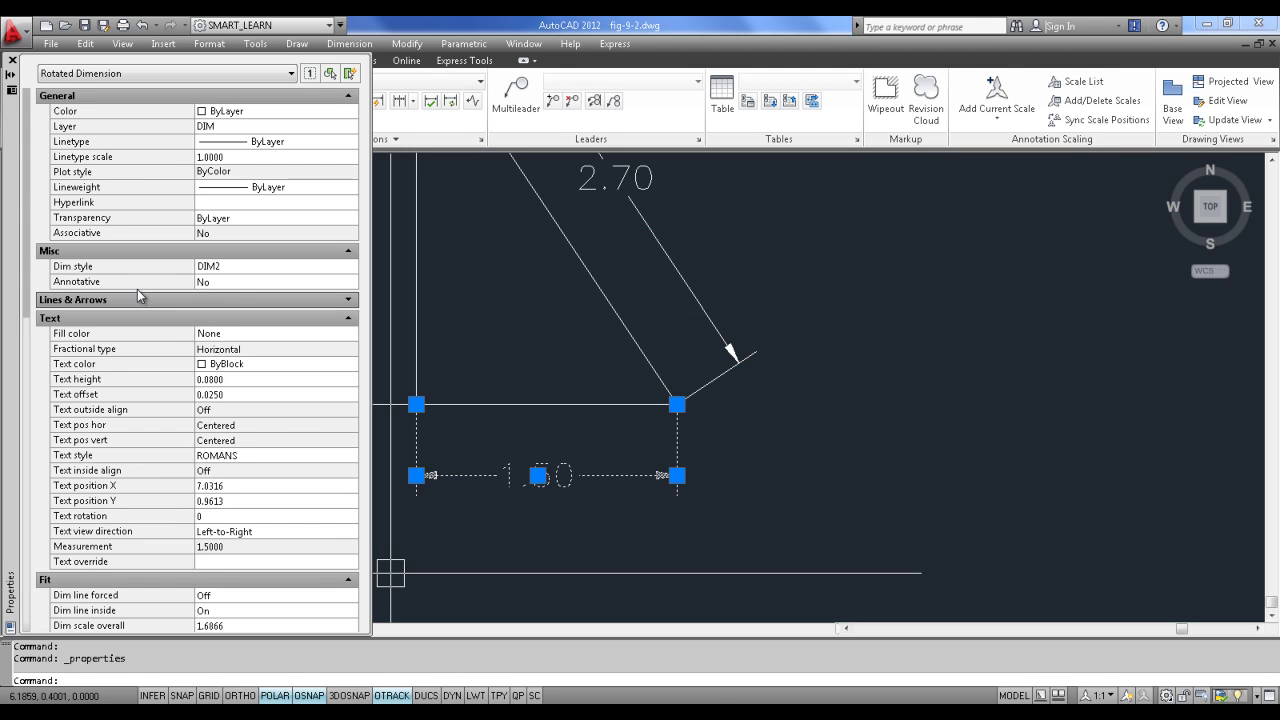
pyautogui.click(235, 283)
pyautogui.click(229, 283)
pyautogui.click(222, 306)
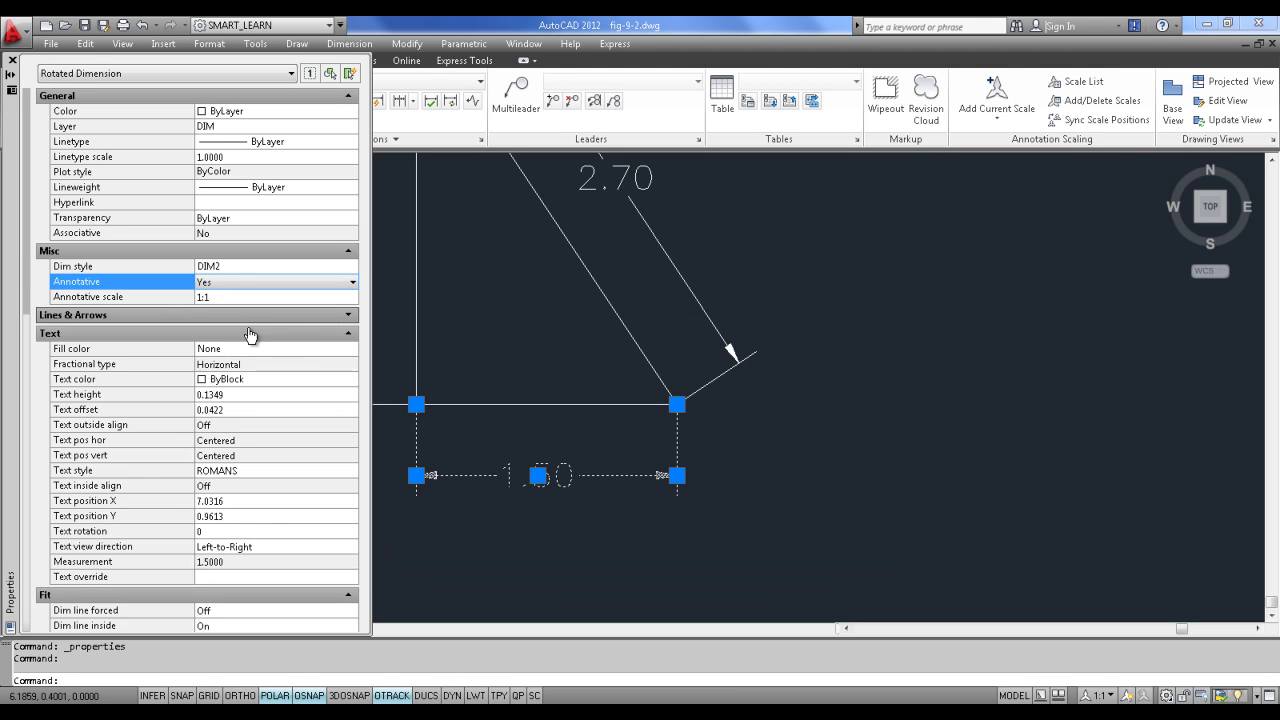
pyautogui.click(12, 59)
pyautogui.press('Escape')
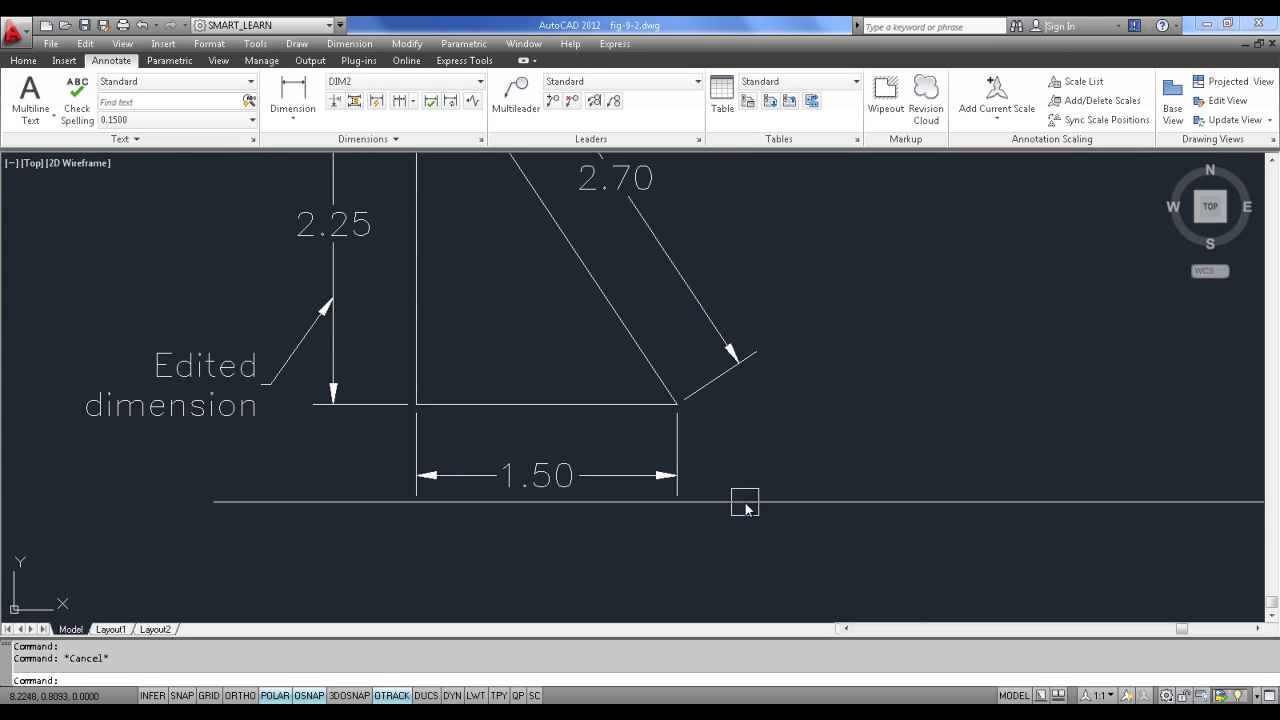
# Step: Update the triangle's base dimension to the current DIM2 dimension style, including the base line in the selection
pyautogui.click(377, 141)
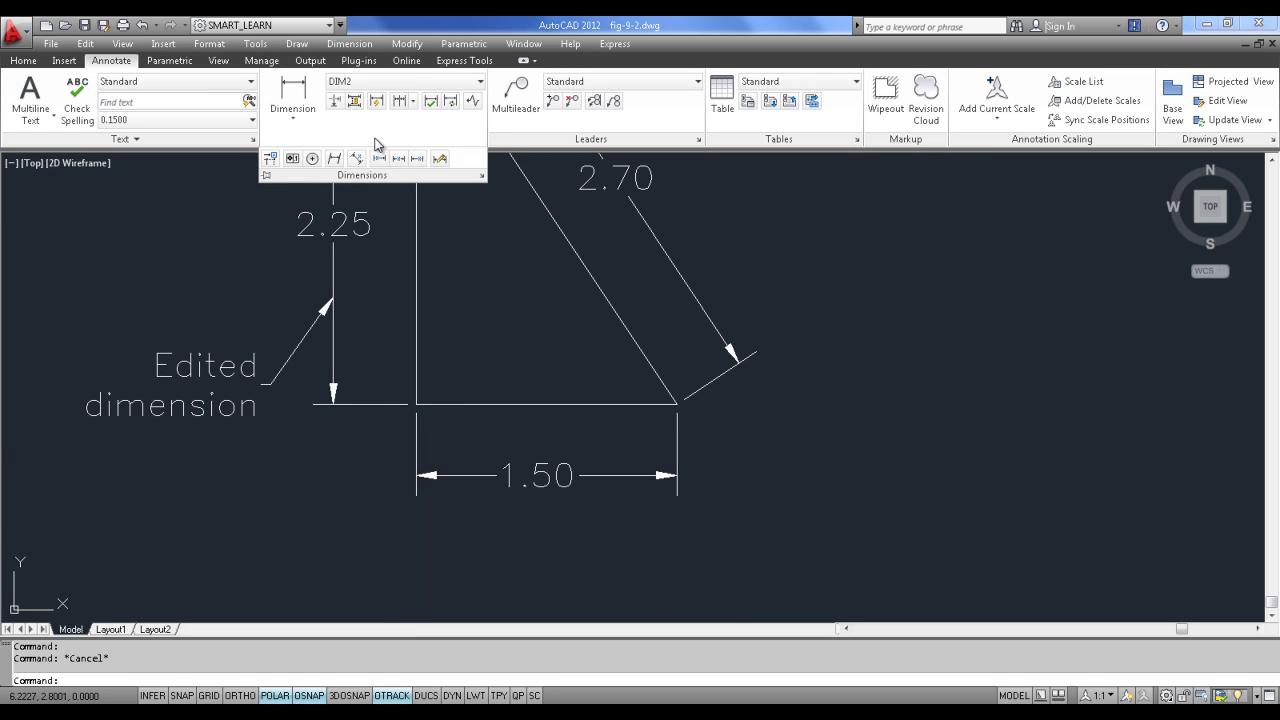
pyautogui.click(349, 44)
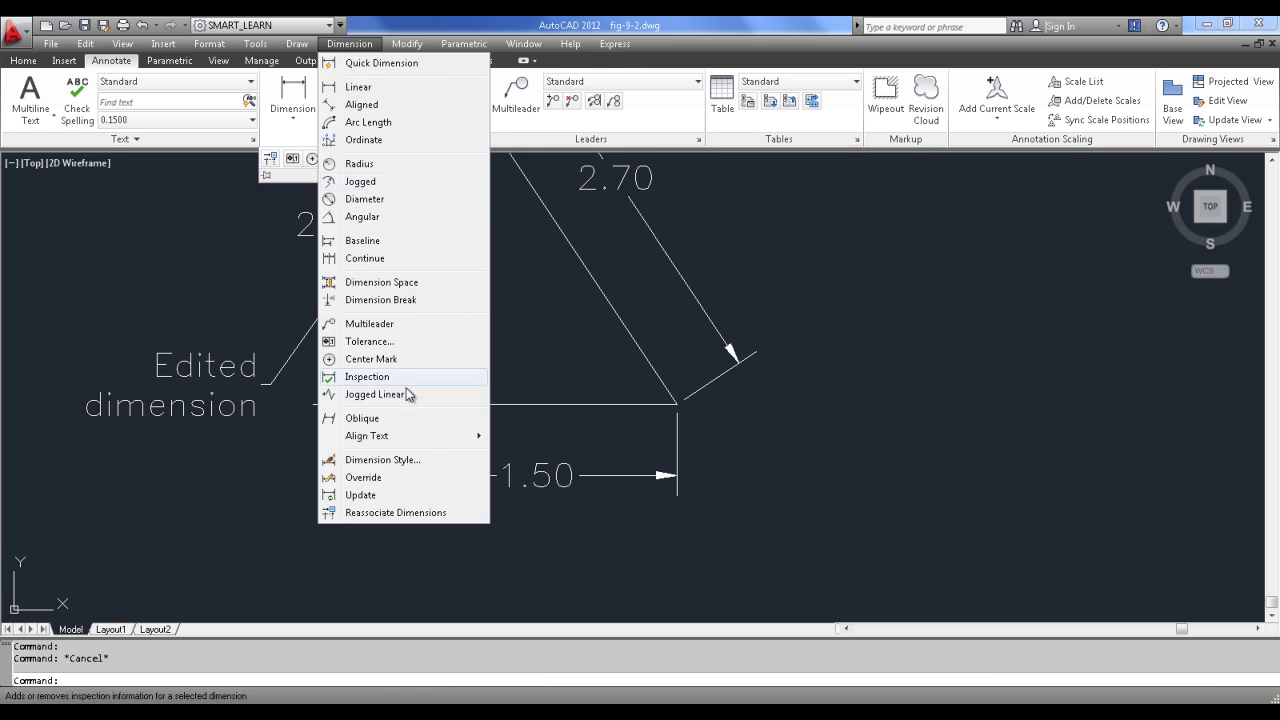
pyautogui.click(366, 503)
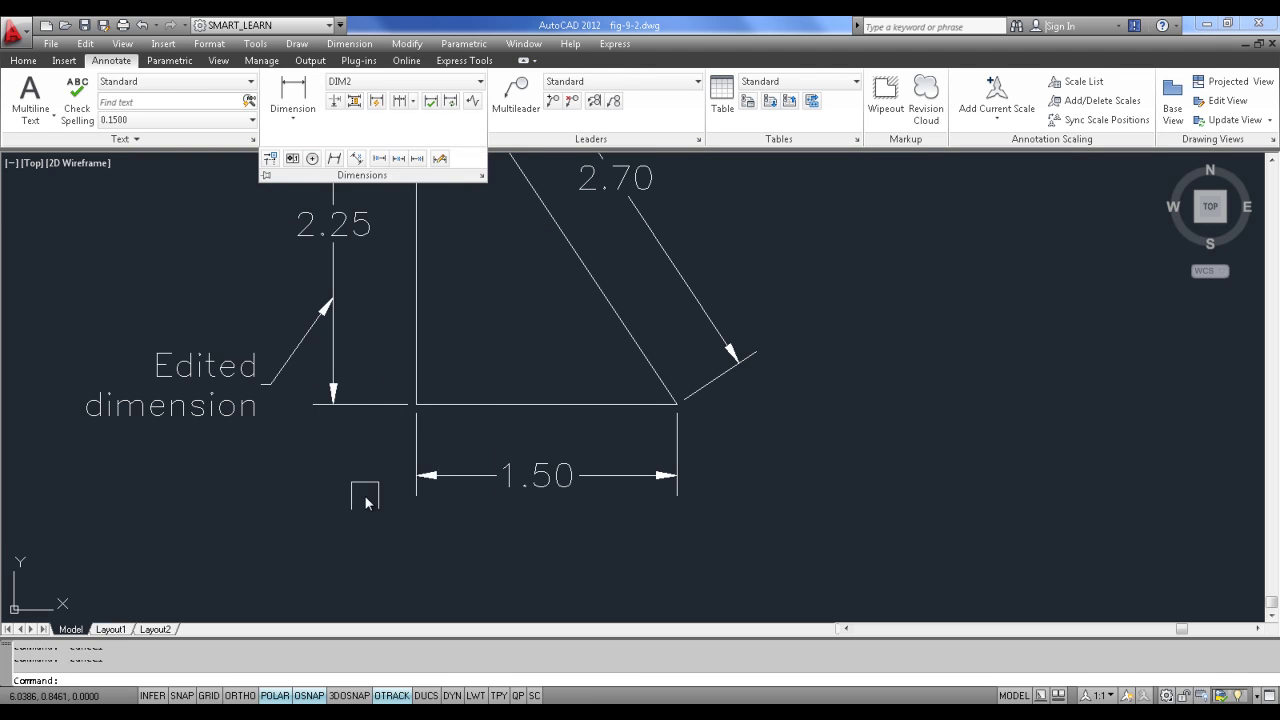
pyautogui.click(520, 468)
pyautogui.click(571, 410)
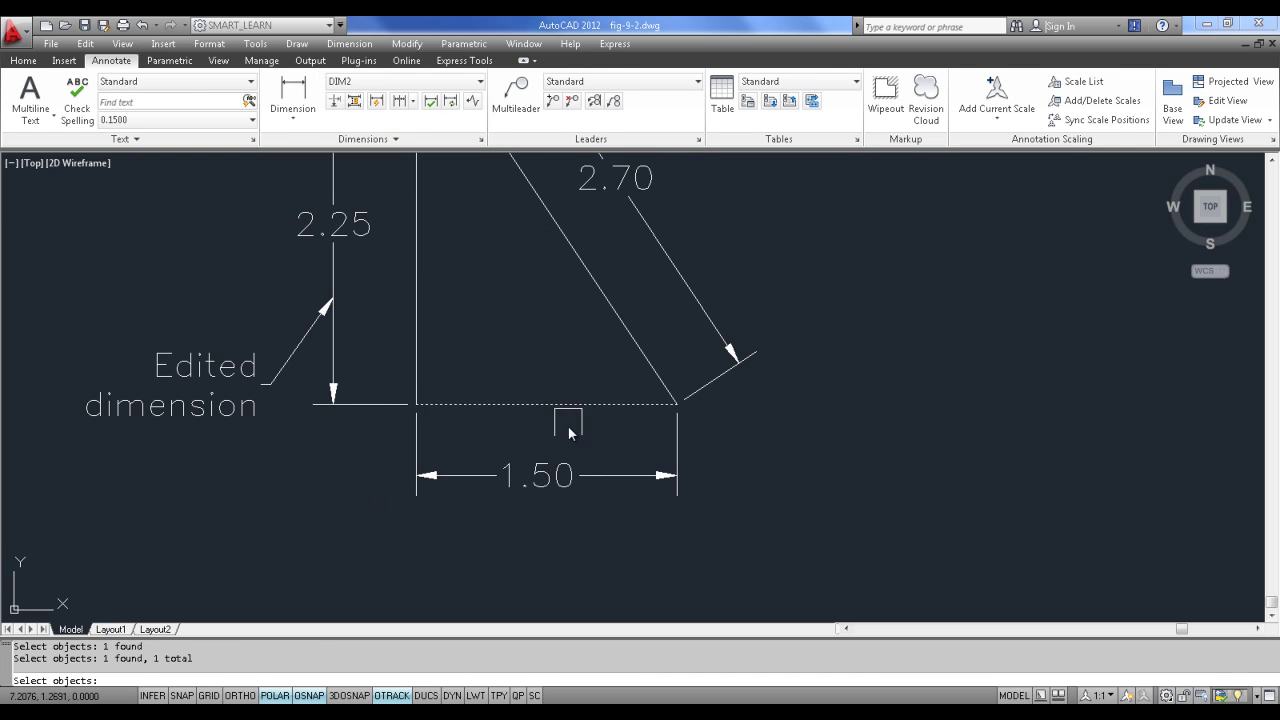
pyautogui.click(558, 485)
pyautogui.press('Return')
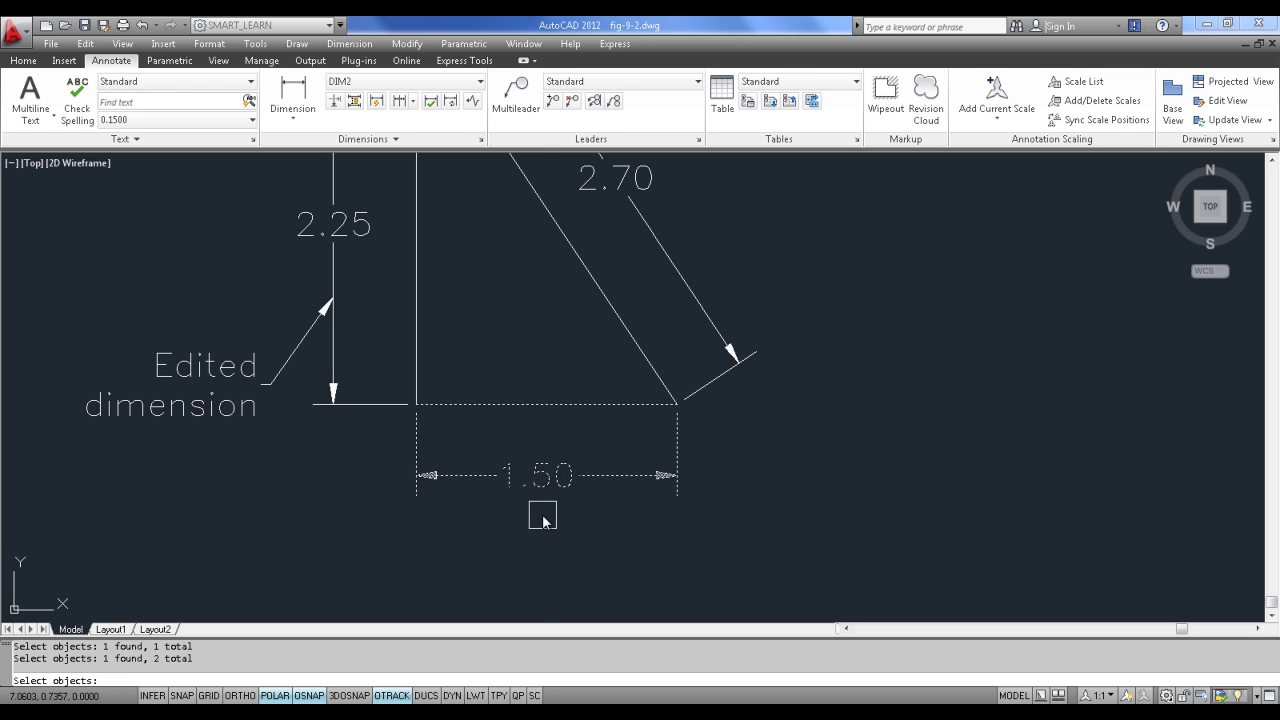
# Step: Try to grip-stretch the triangle's base line from its right end, and undo the stretch
pyautogui.click(641, 404)
pyautogui.click(676, 404)
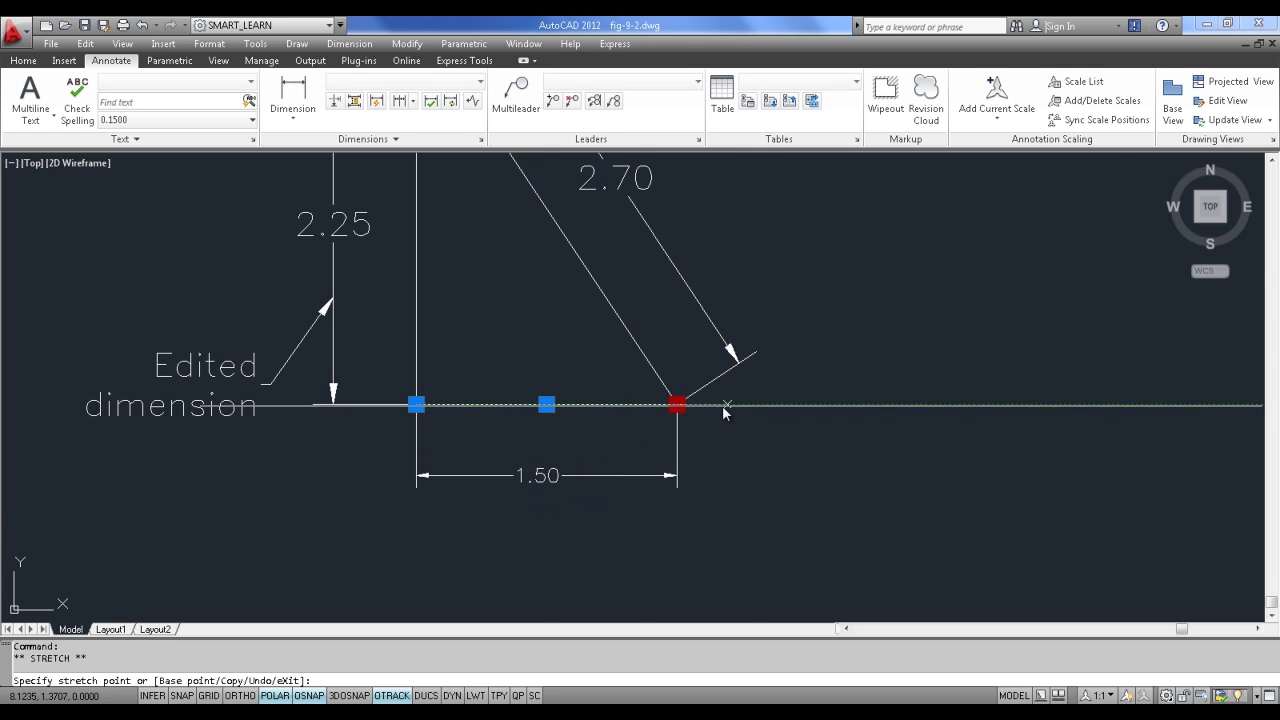
pyautogui.click(751, 497)
pyautogui.press('Escape')
pyautogui.hotkey('ctrl', 'z')
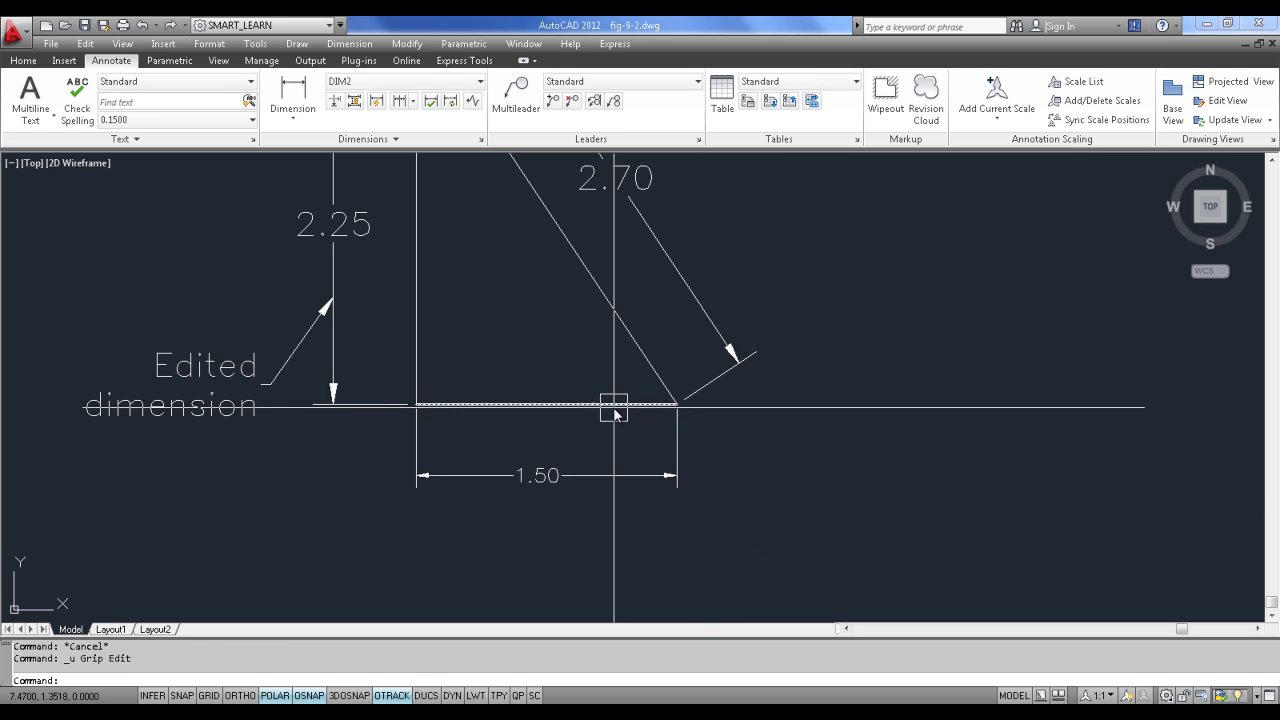
# Step: Try to reassociate the base dimension with the triangle's base line, picking both extension line origins along that line
pyautogui.click(349, 43)
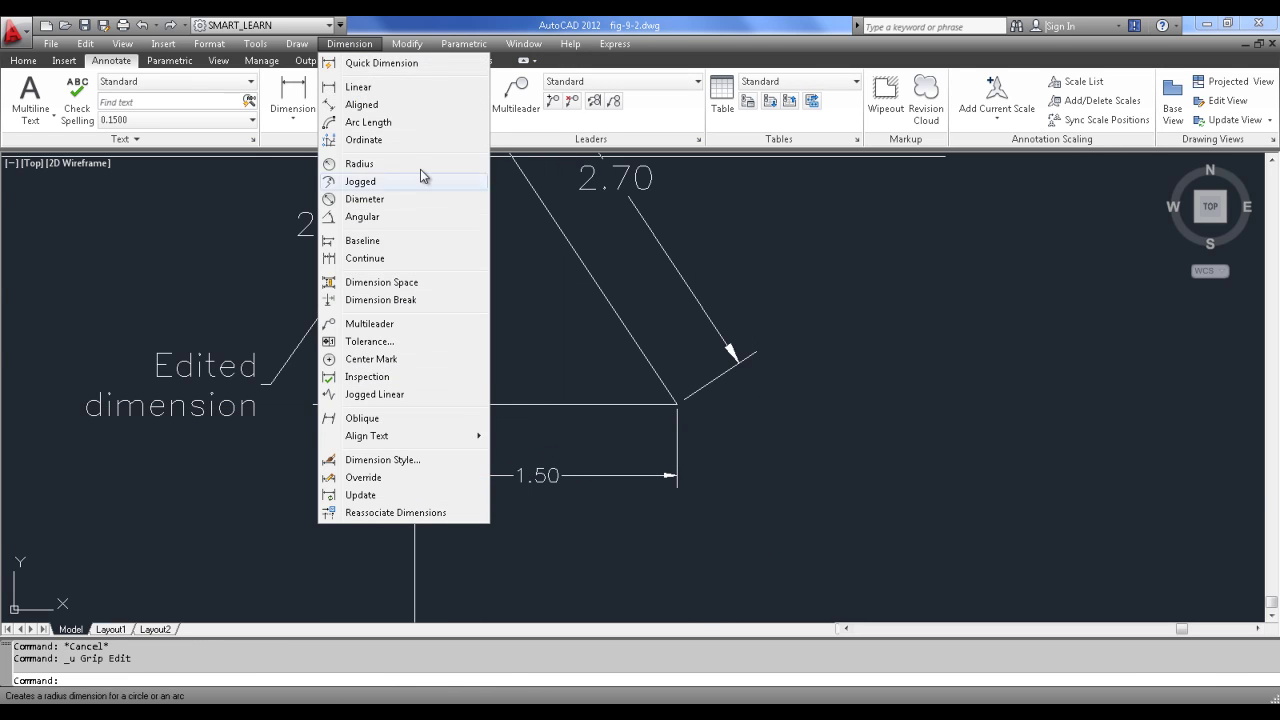
pyautogui.click(361, 515)
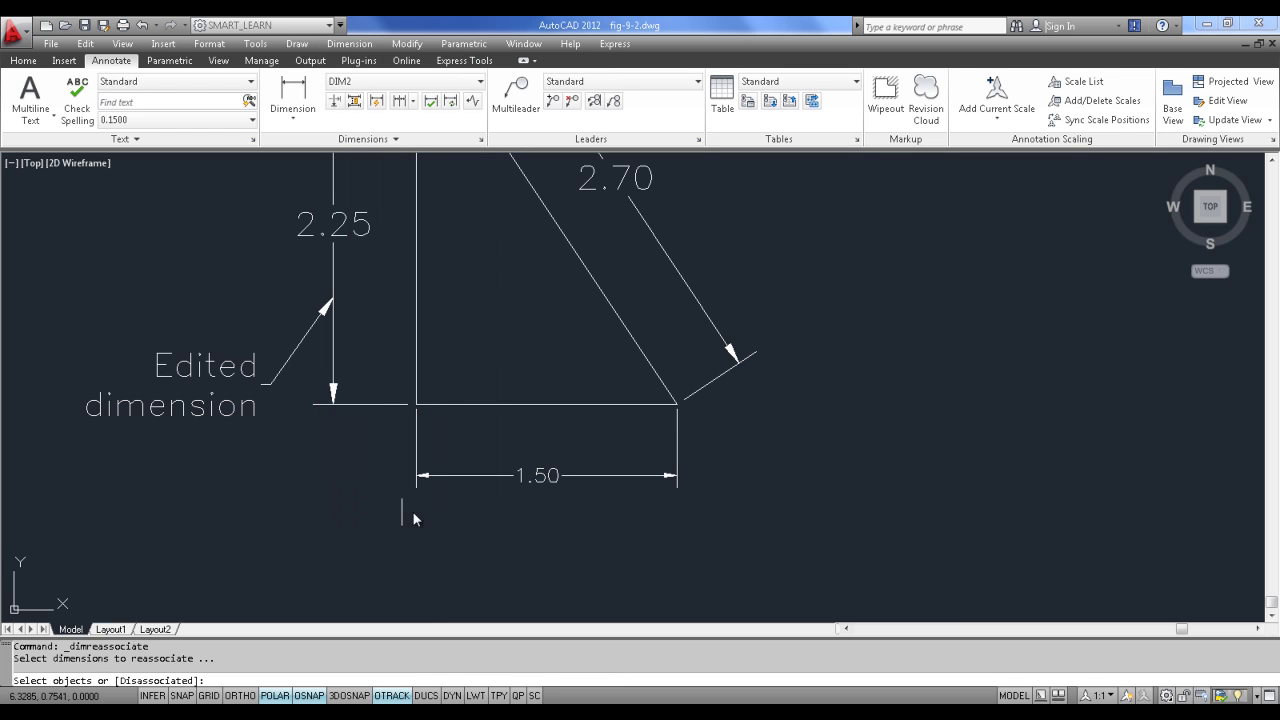
pyautogui.click(528, 415)
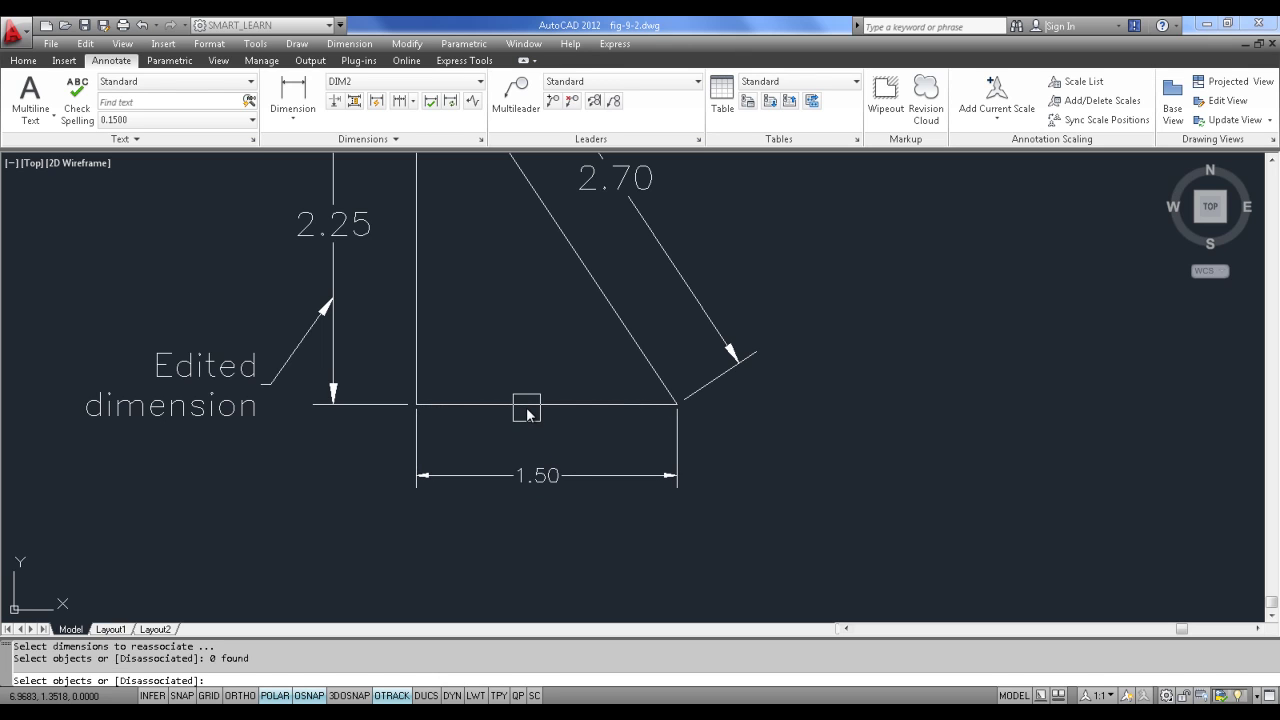
pyautogui.click(518, 466)
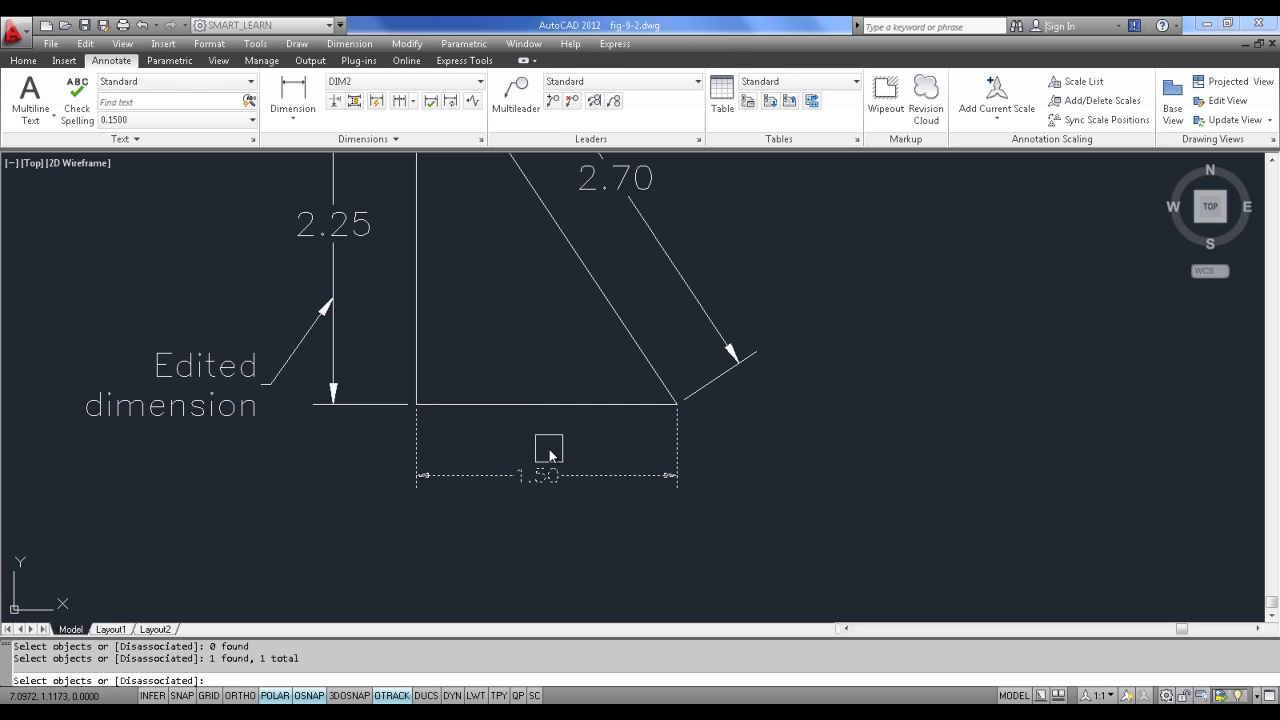
pyautogui.press('Return')
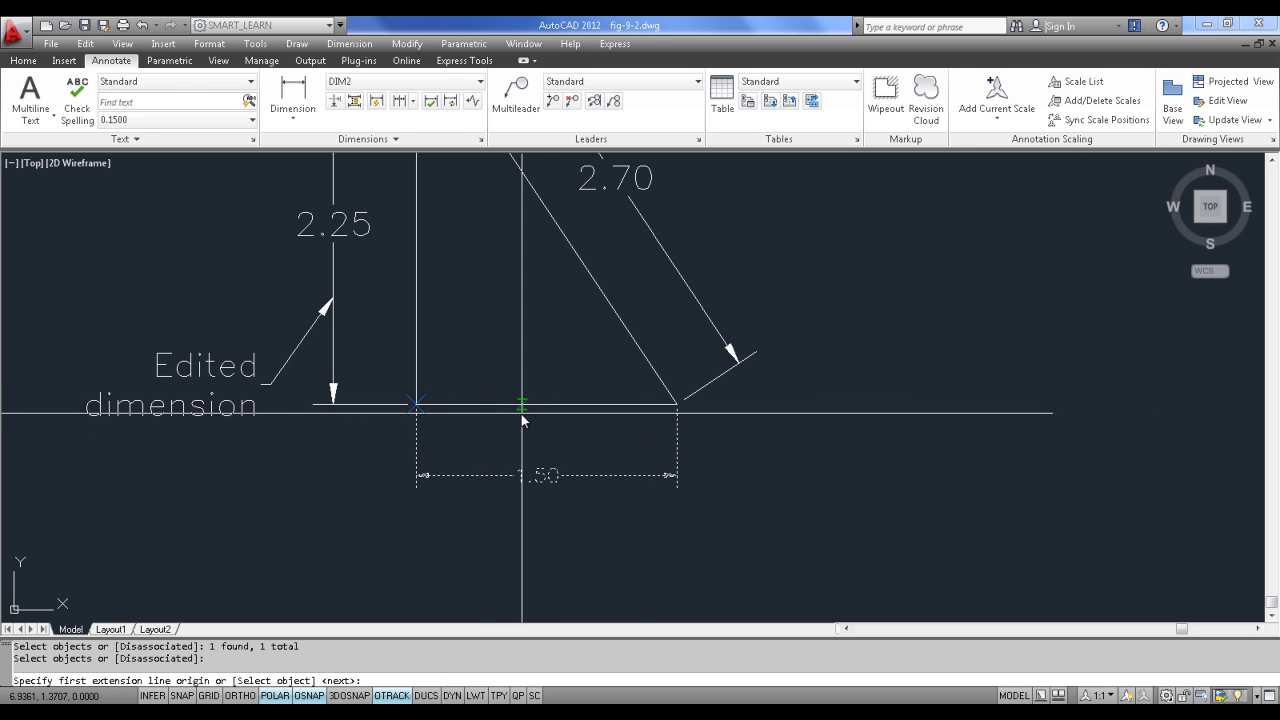
pyautogui.click(560, 403)
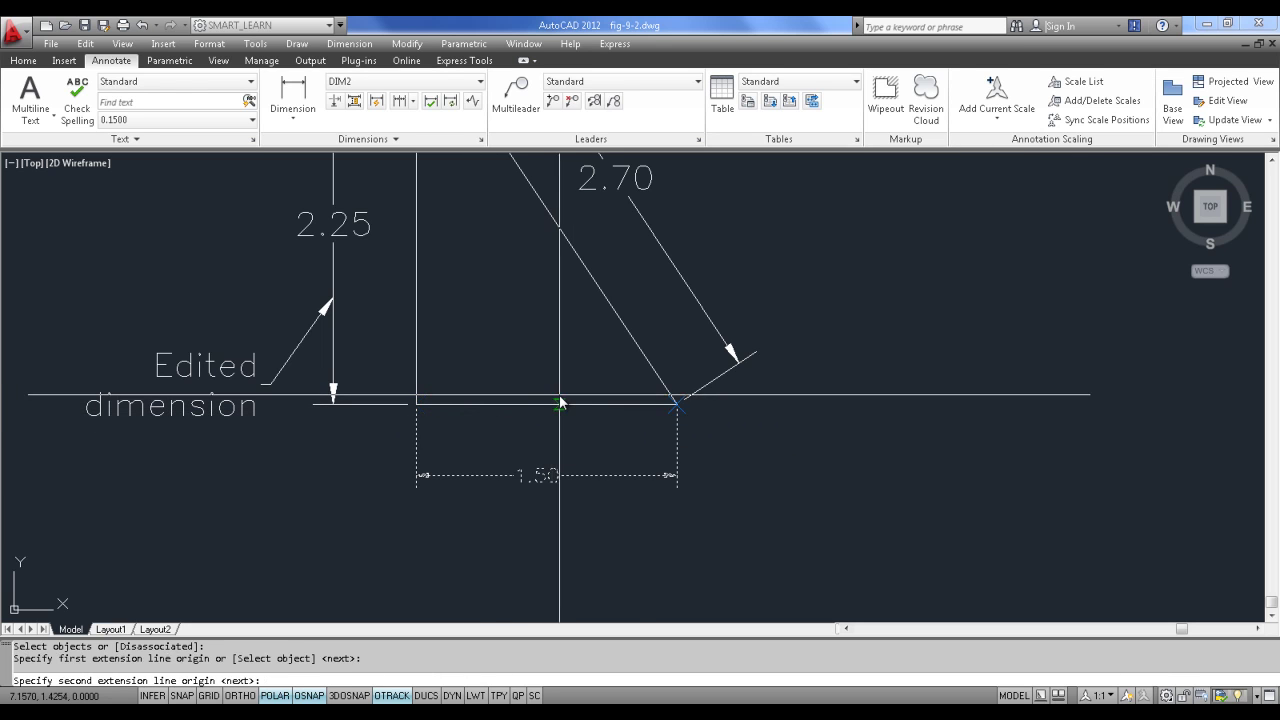
pyautogui.click(561, 405)
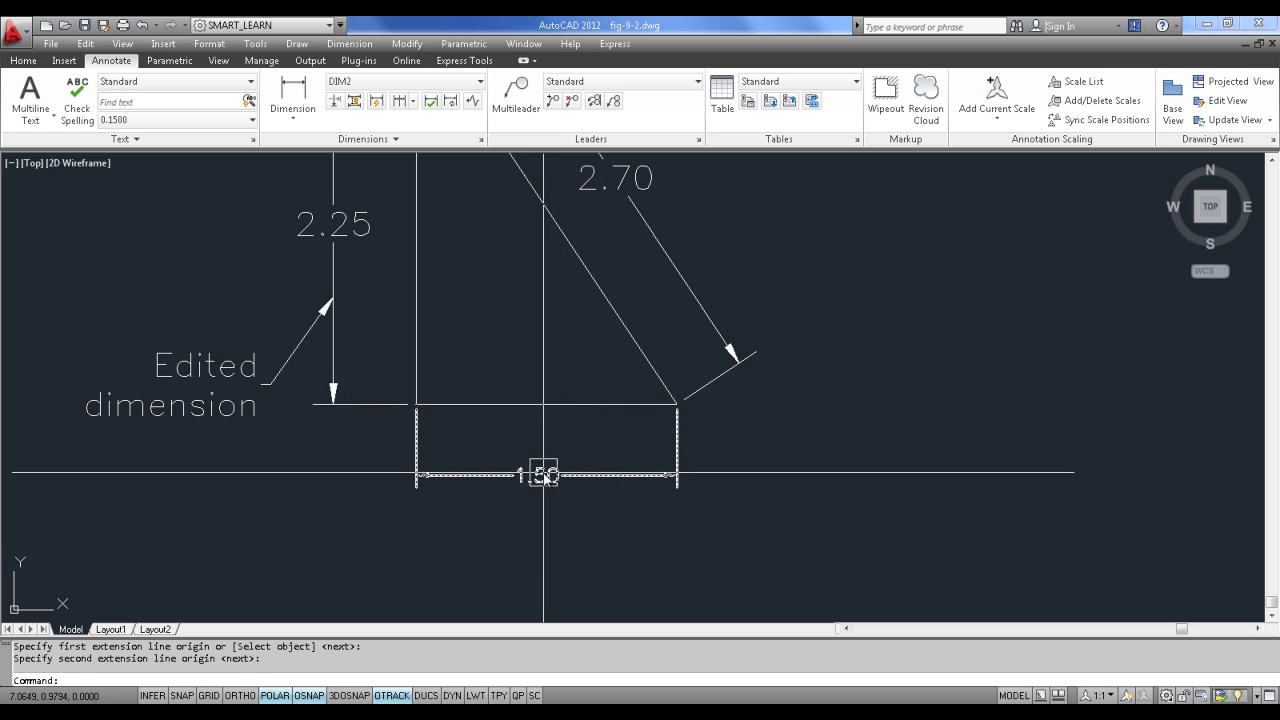
# Step: Grip-stretch the right end of the base line horizontally outward to test the dimension's association, and undo it
pyautogui.click(578, 405)
pyautogui.click(677, 404)
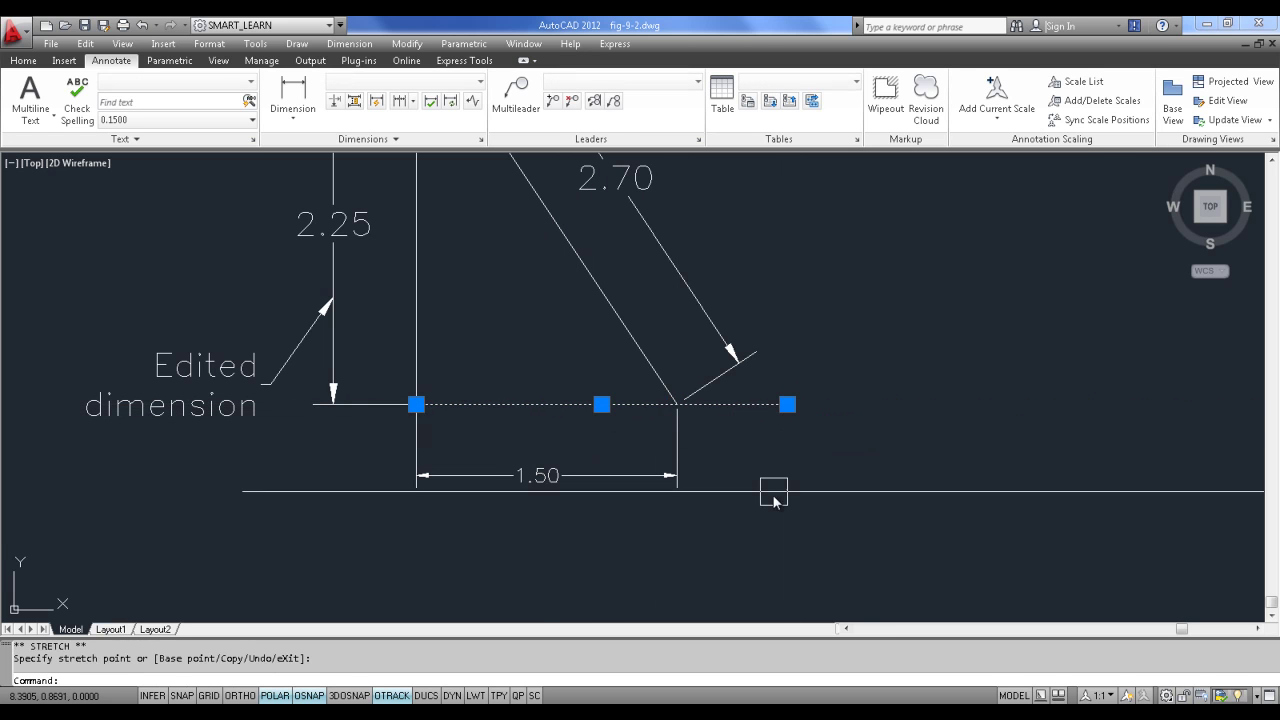
pyautogui.press('Escape')
pyautogui.hotkey('ctrl', 'z')
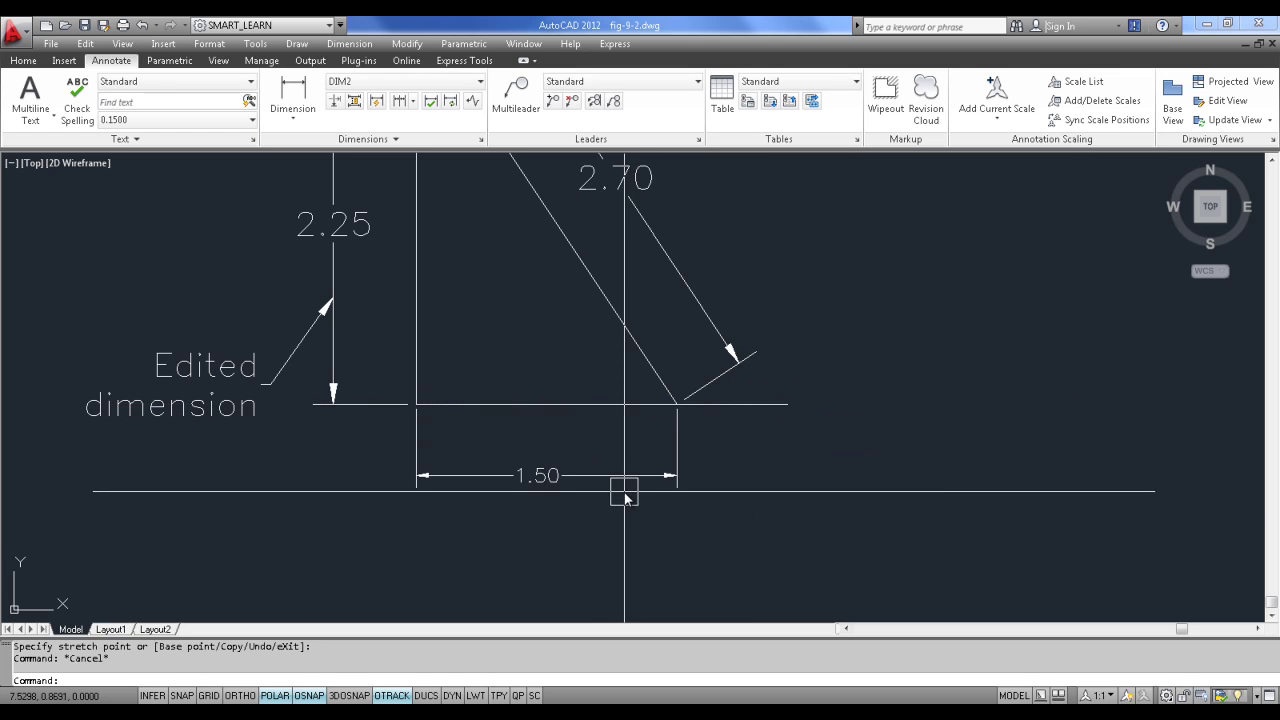
# Step: Inspect the Annotative and Associative properties of the triangle's base dimension, close its properties and deselect it
pyautogui.click(551, 477)
pyautogui.rightClick(551, 477)
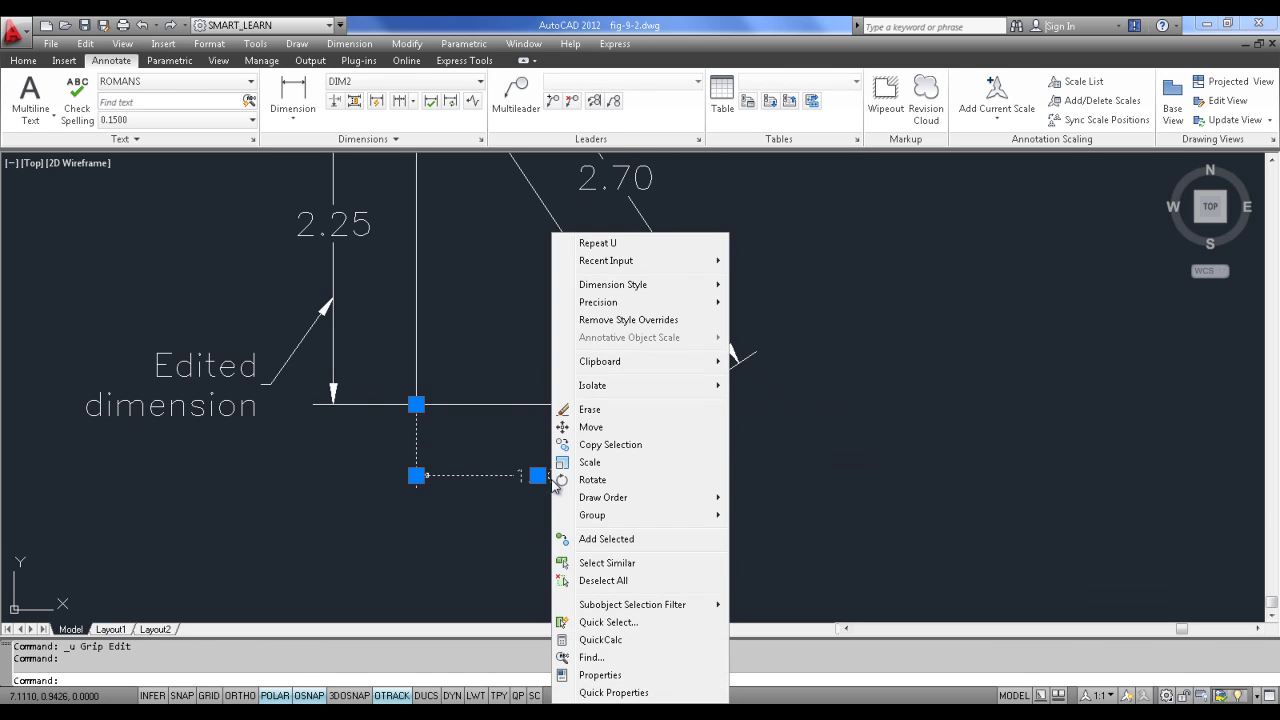
pyautogui.click(600, 675)
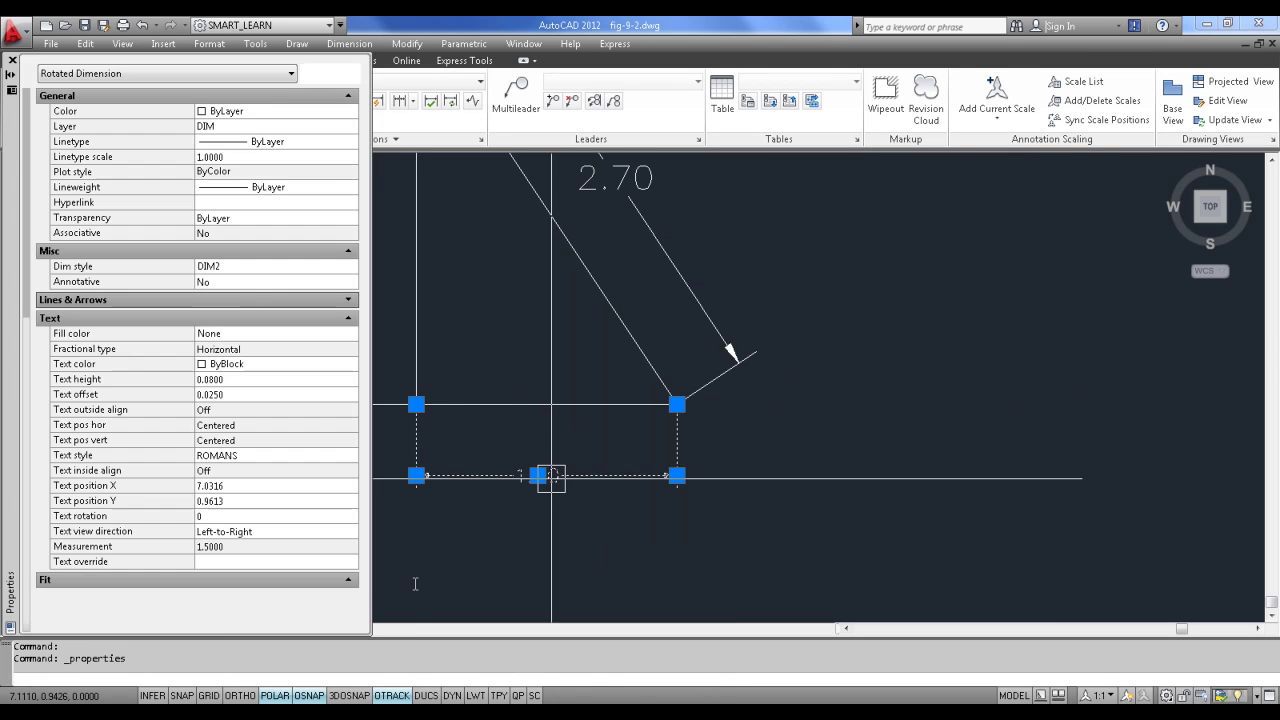
pyautogui.click(208, 283)
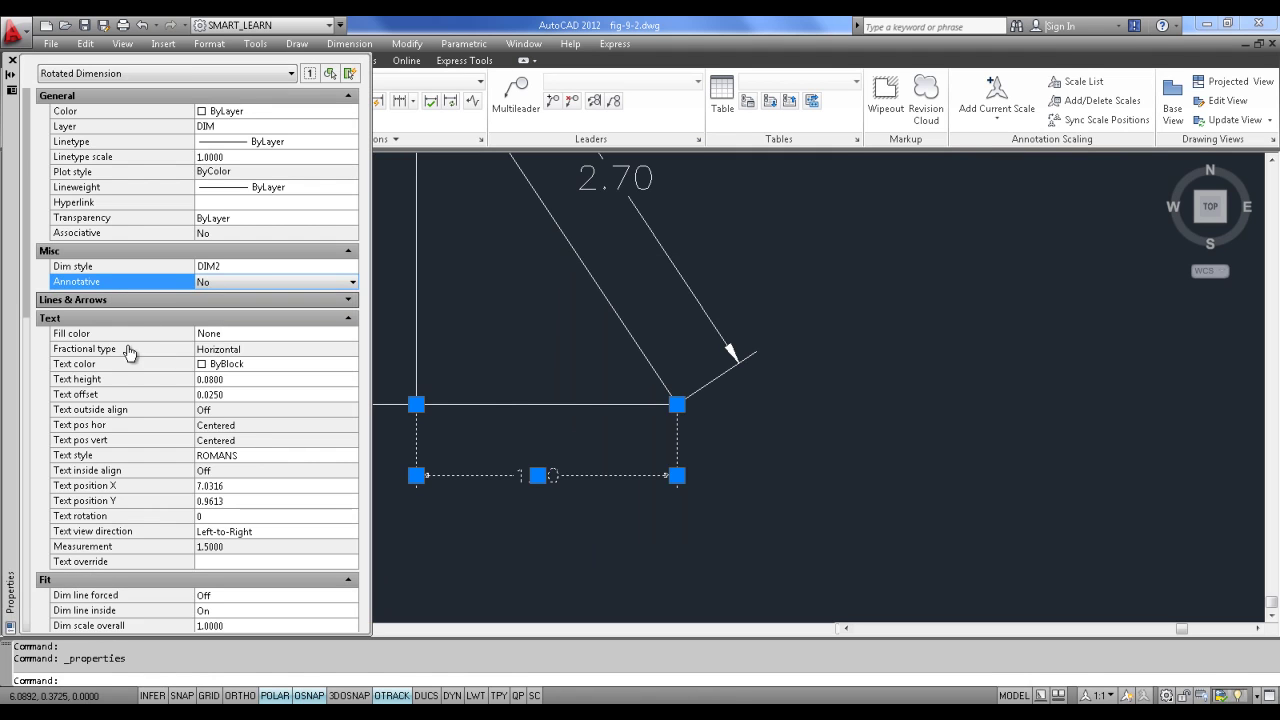
pyautogui.click(244, 234)
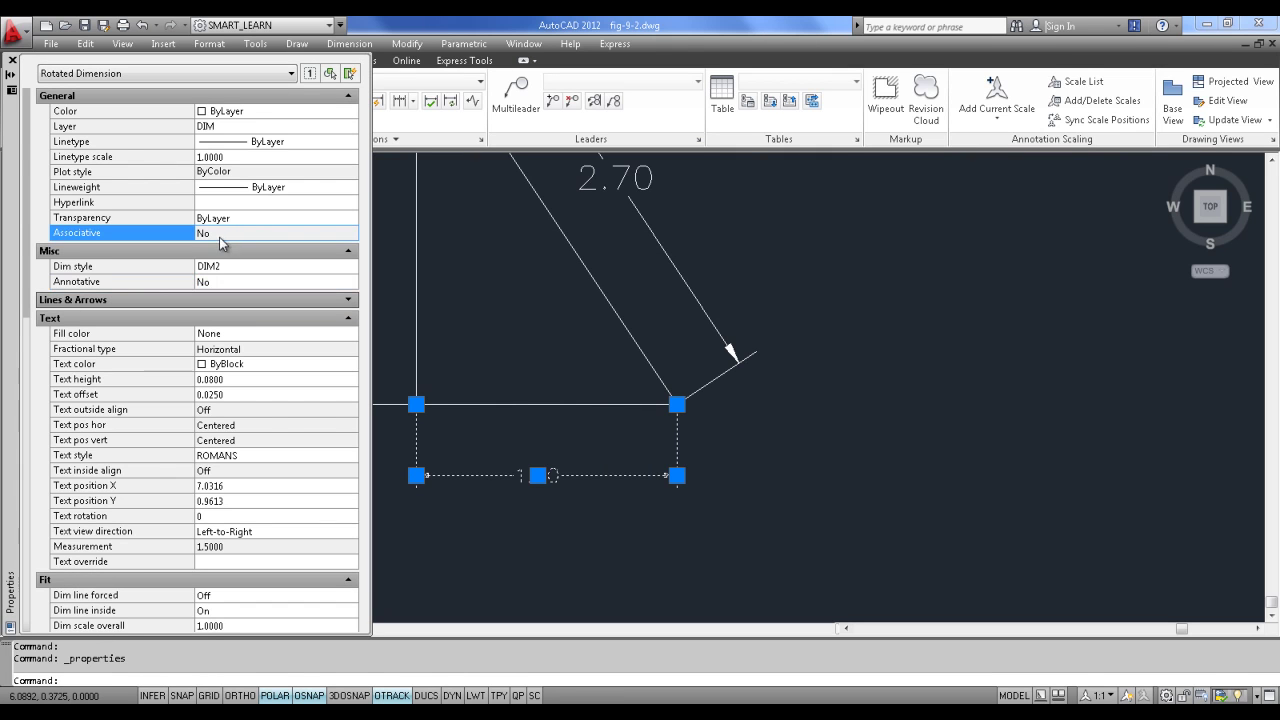
pyautogui.click(13, 62)
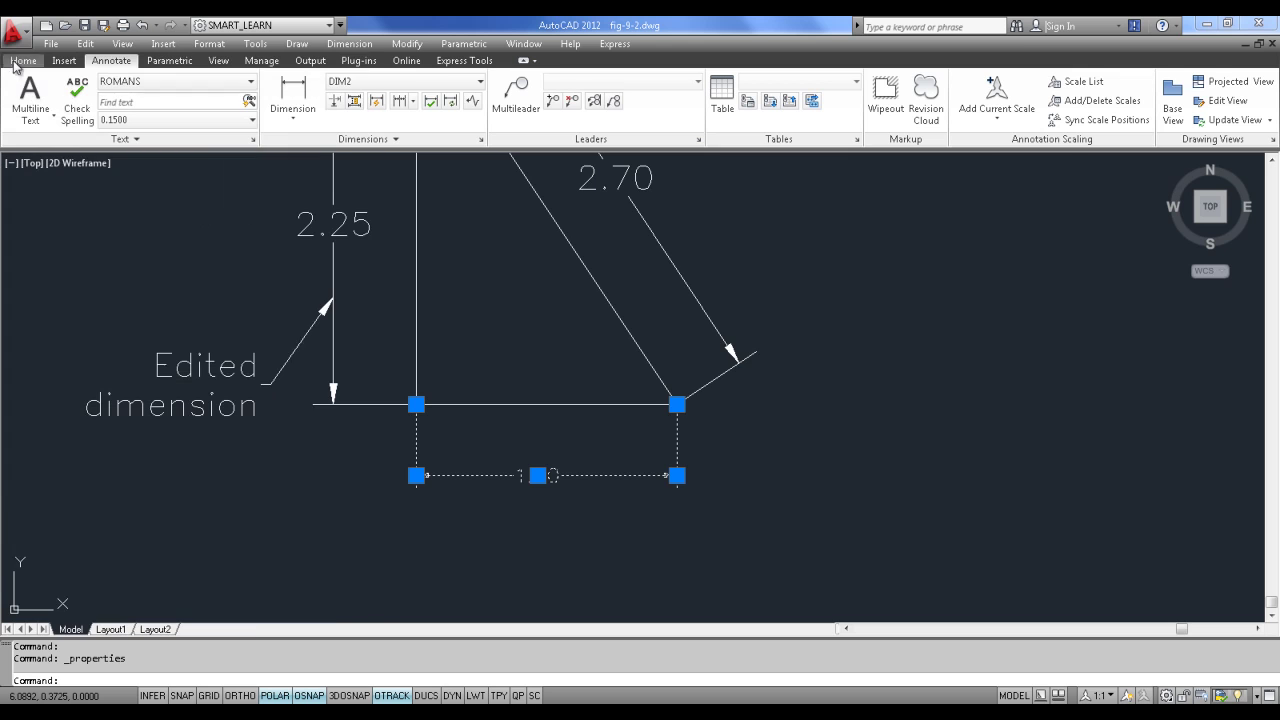
pyautogui.press('Escape')
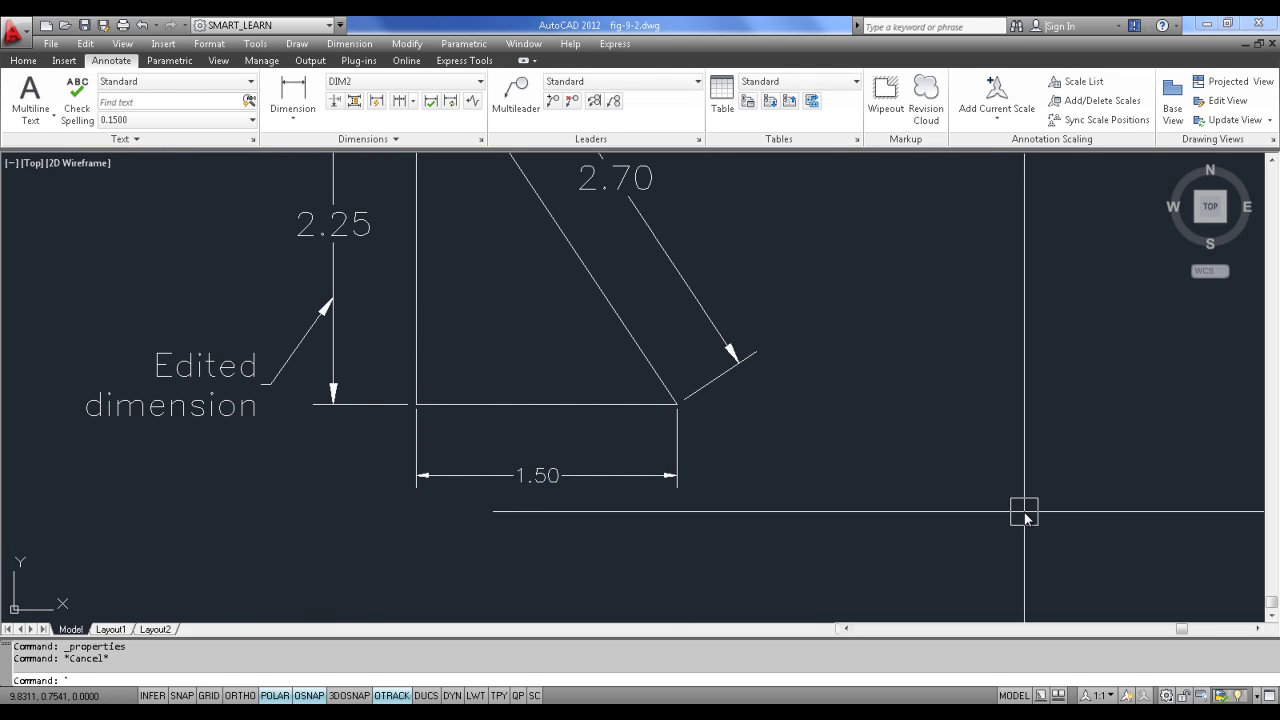
# Step: Set the DIMASSOC system variable to 2
pyautogui.write('`DIMASSOC')
pyautogui.press('Return')
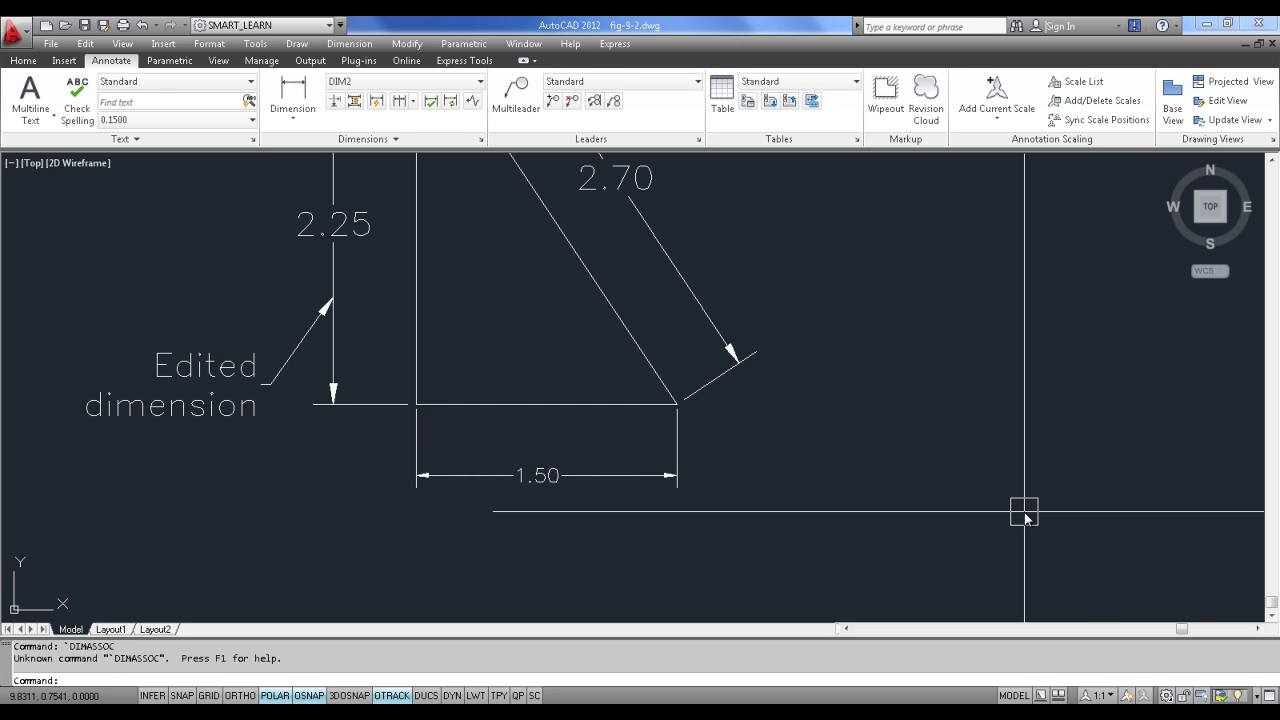
pyautogui.moveTo(1054, 718)
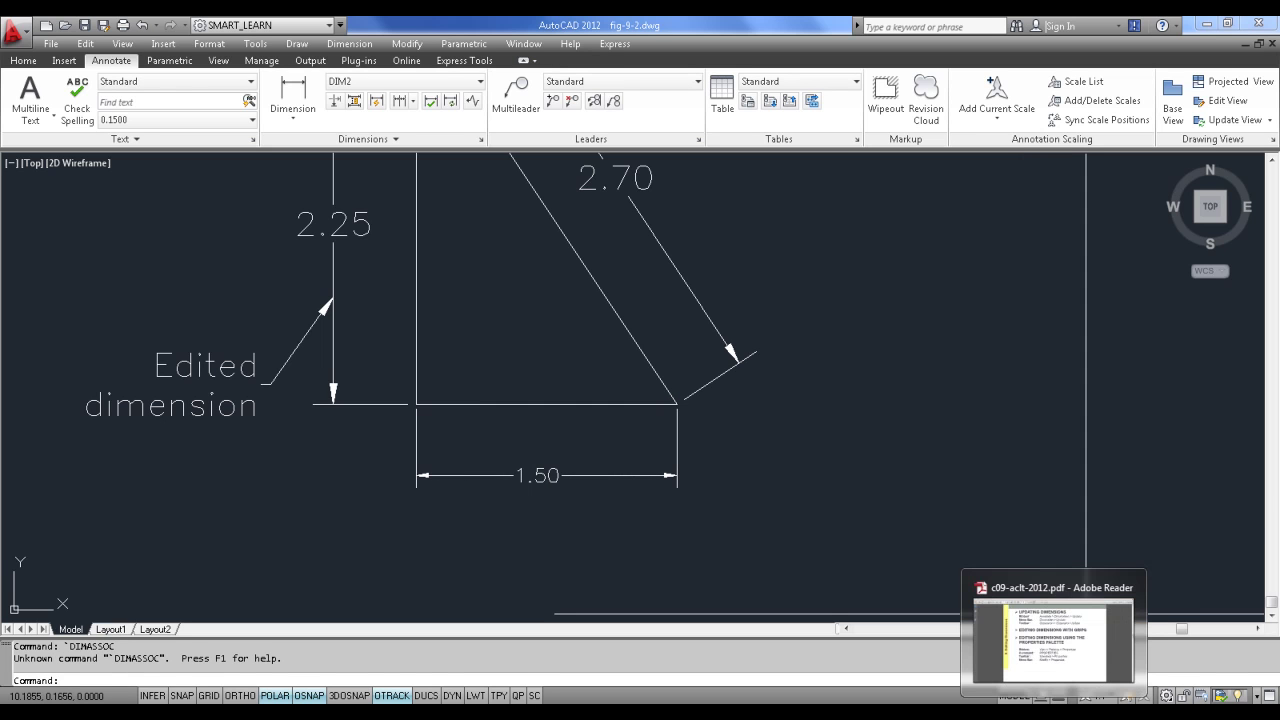
pyautogui.write('DIMA')
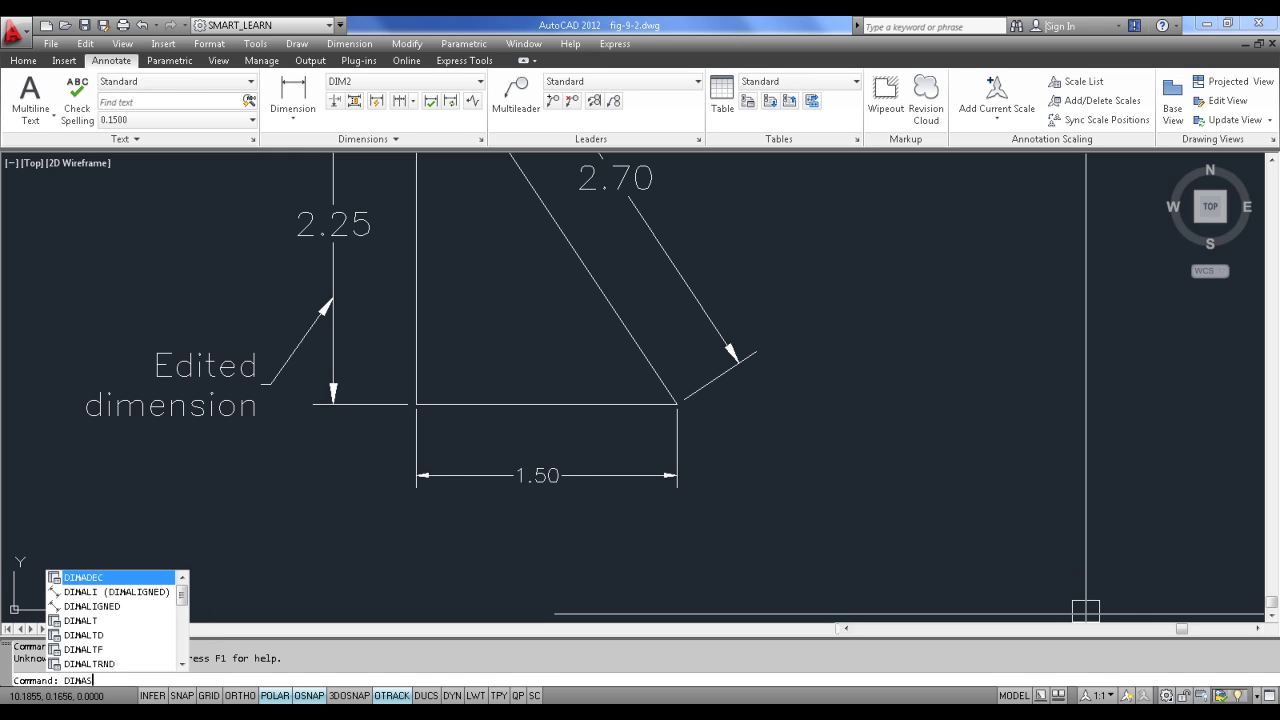
pyautogui.write('S')
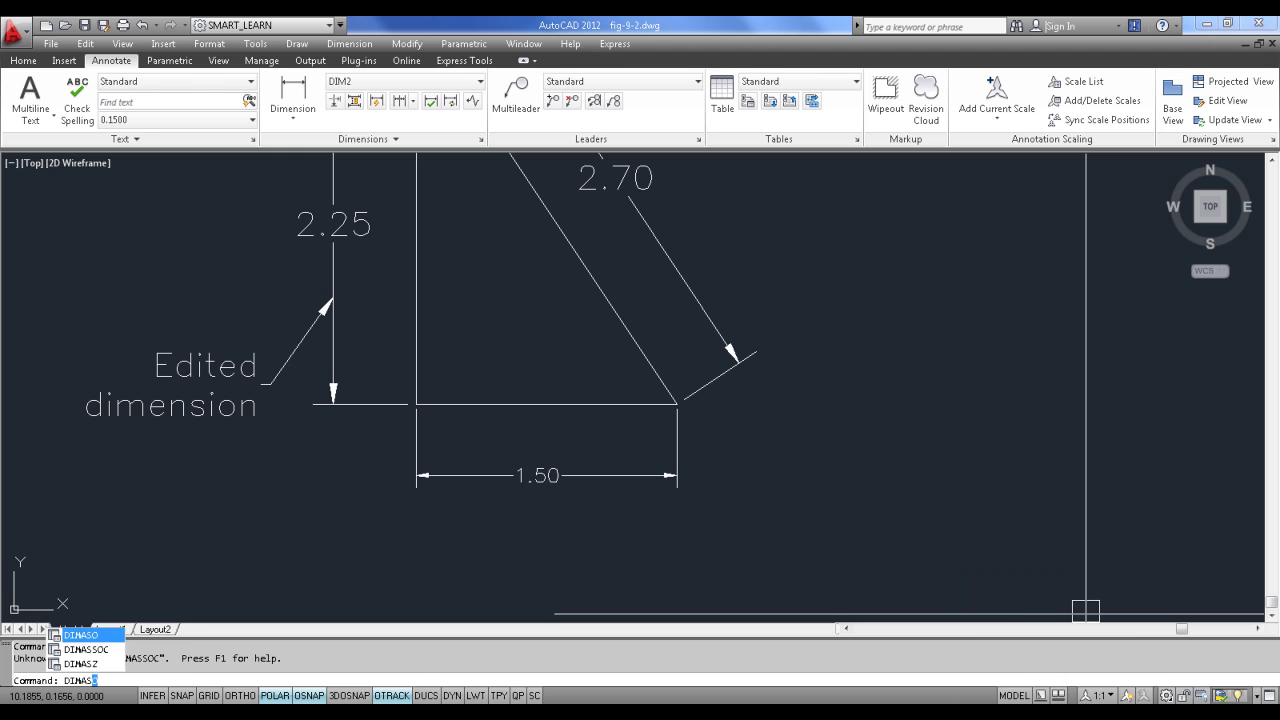
pyautogui.click(72, 651)
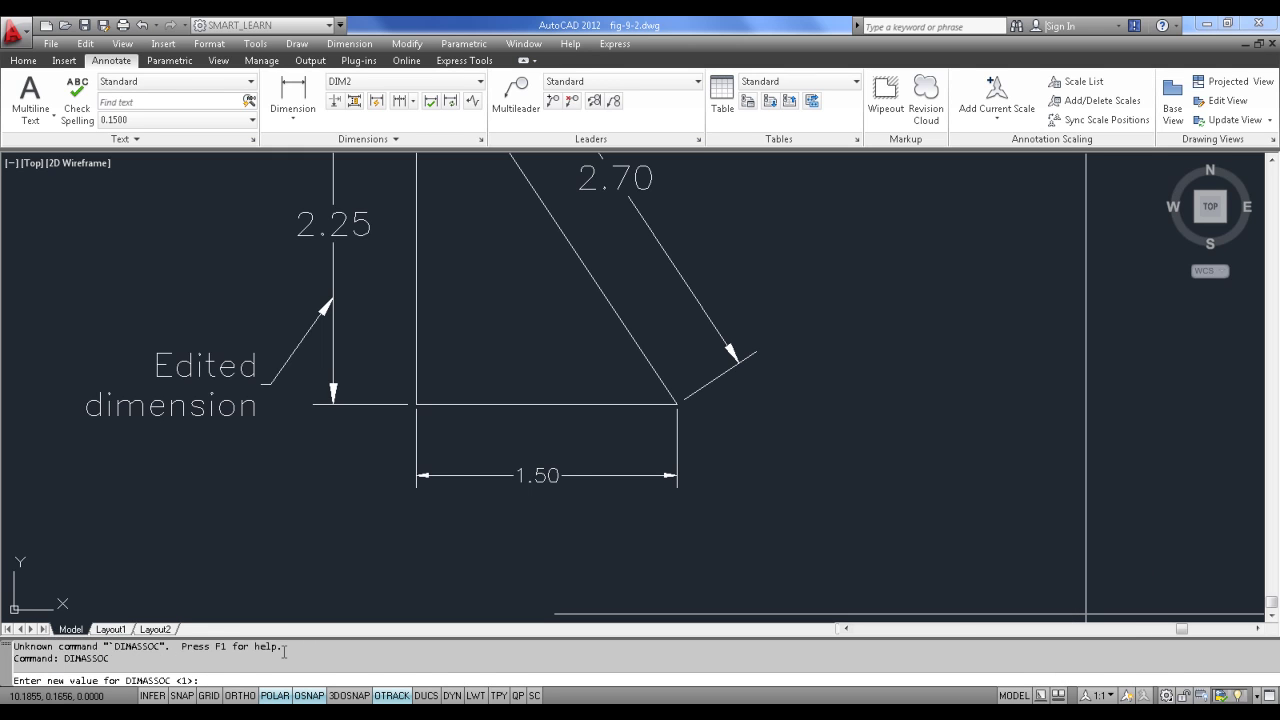
pyautogui.press('Return')
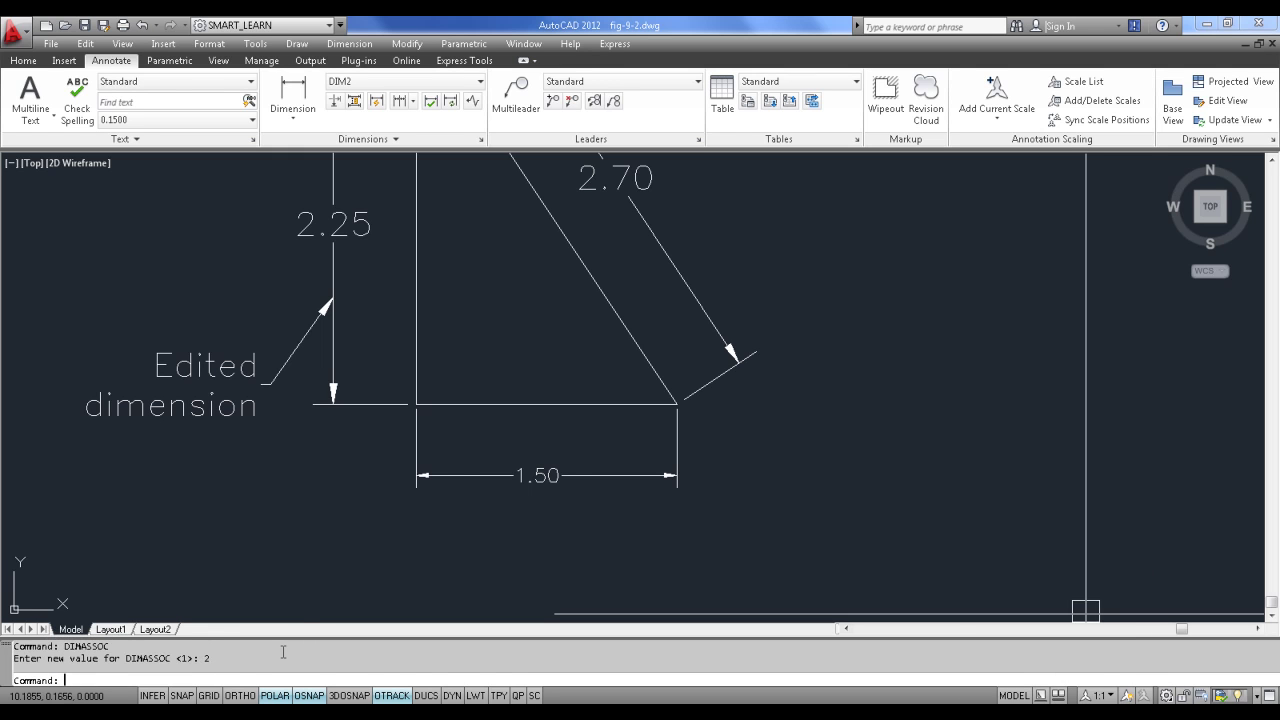
# Step: Recheck the Associative property of the triangle's base dimension, and close its properties
pyautogui.click(520, 476)
pyautogui.rightClick(521, 476)
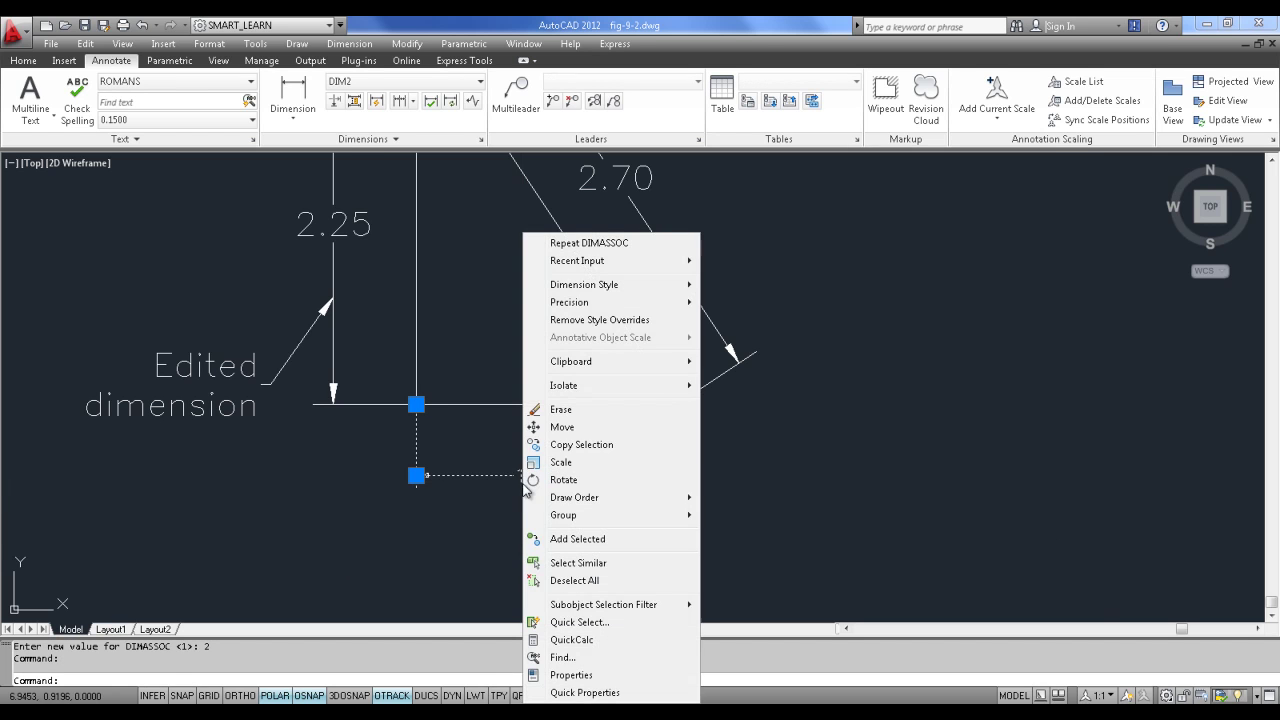
pyautogui.click(570, 684)
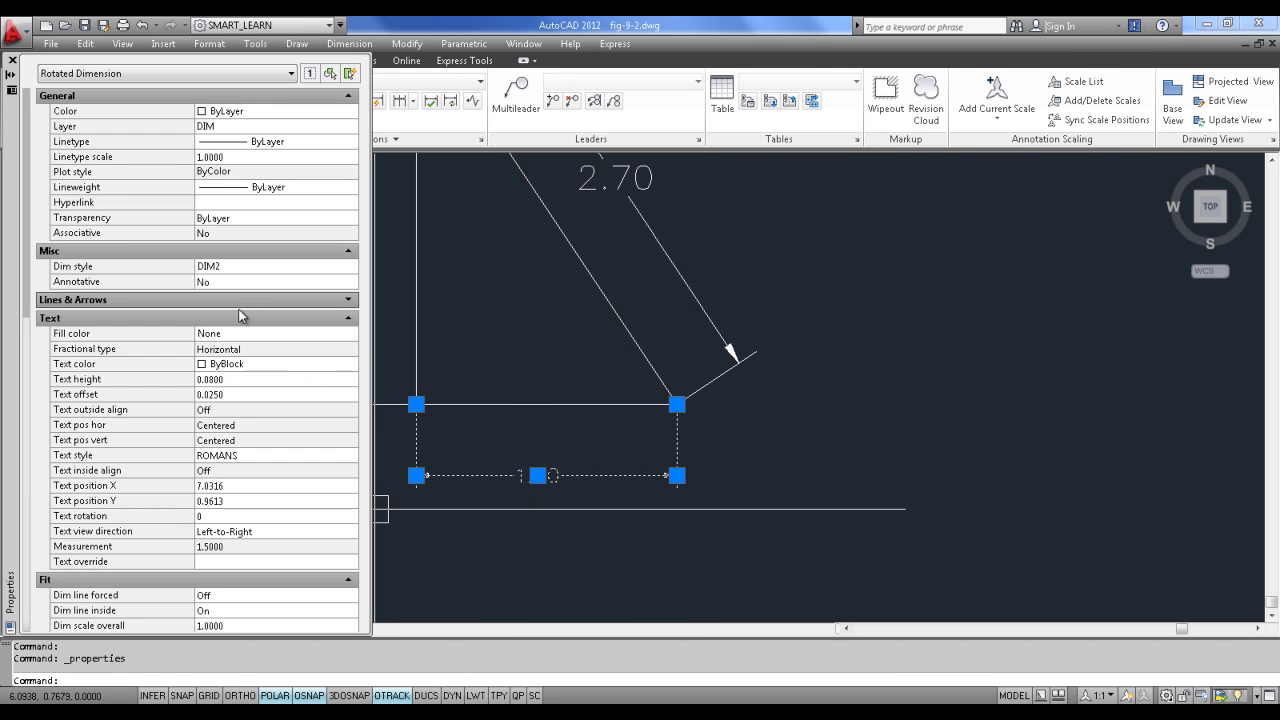
pyautogui.click(231, 281)
pyautogui.click(220, 236)
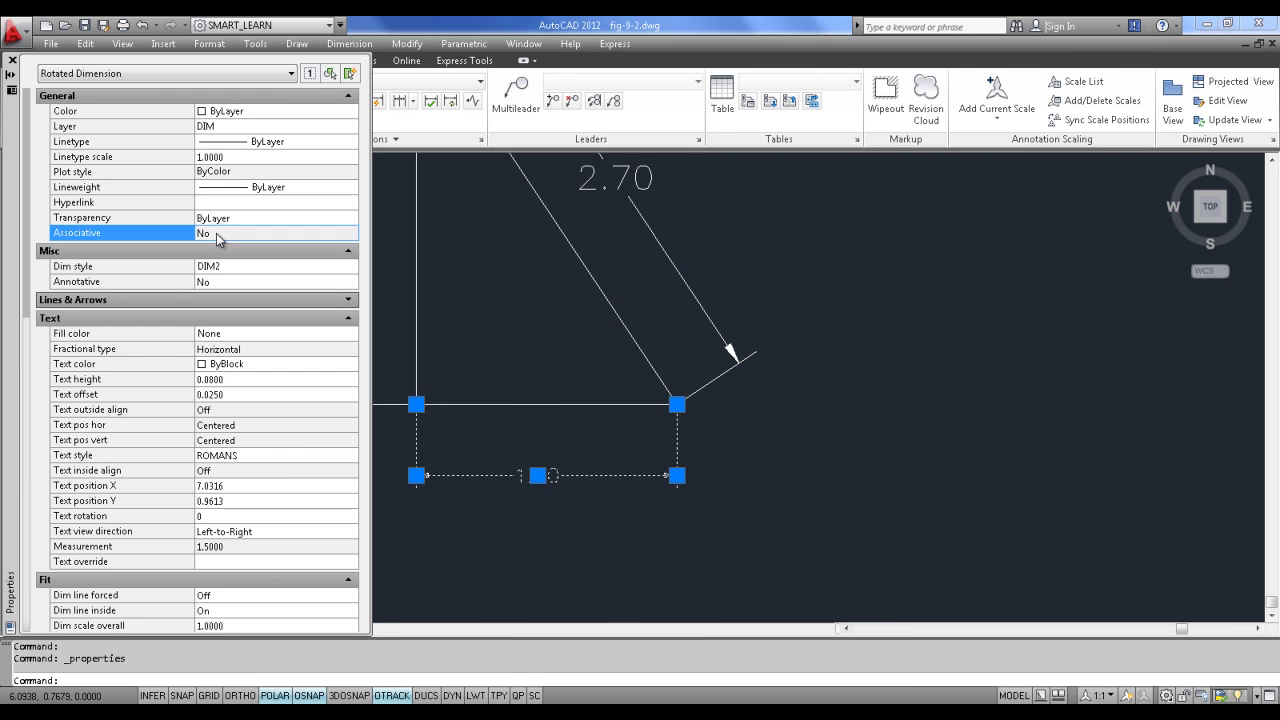
pyautogui.click(12, 58)
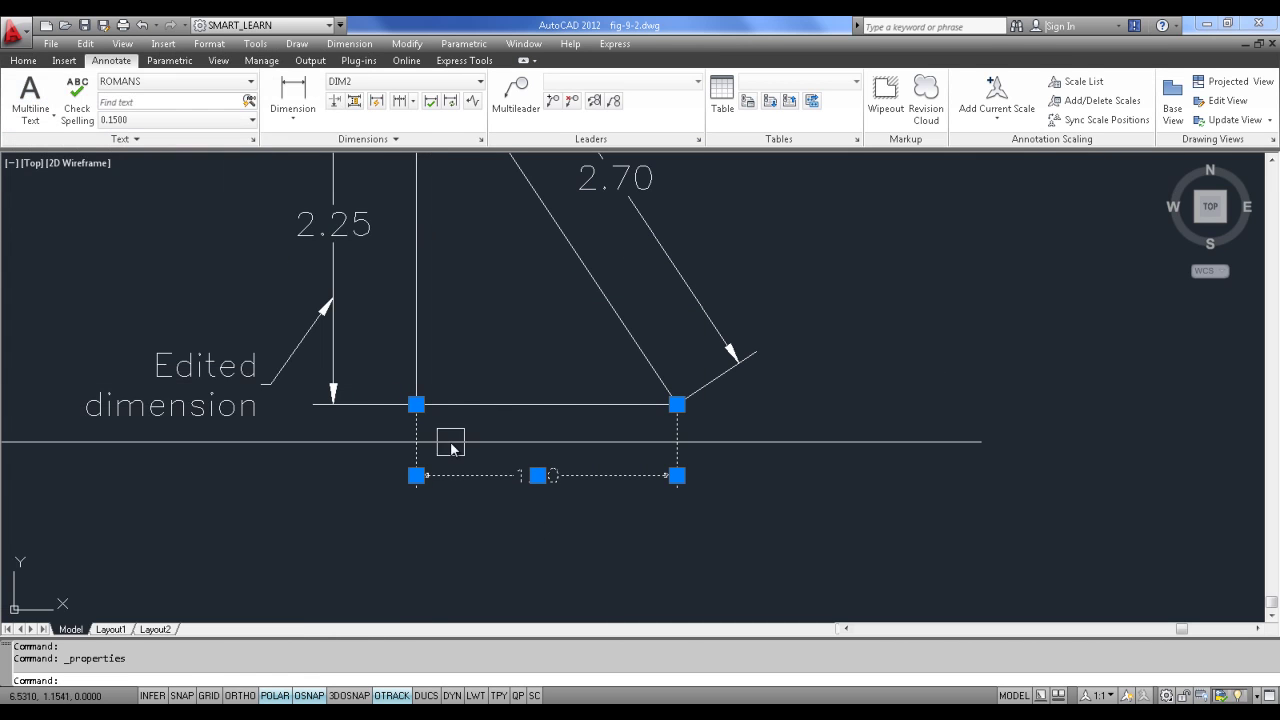
# Step: Erase the triangle's base dimension and place a new linear dimension below the base, between its two end points
pyautogui.press('Delete')
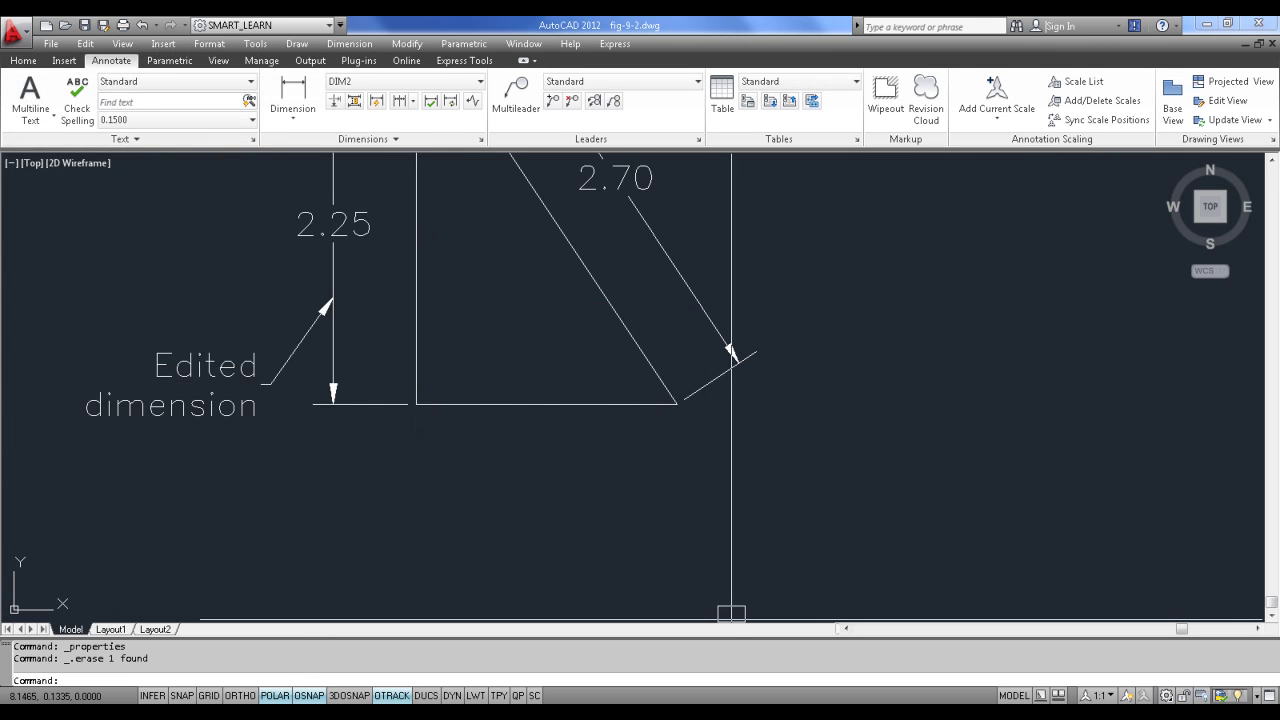
pyautogui.click(350, 44)
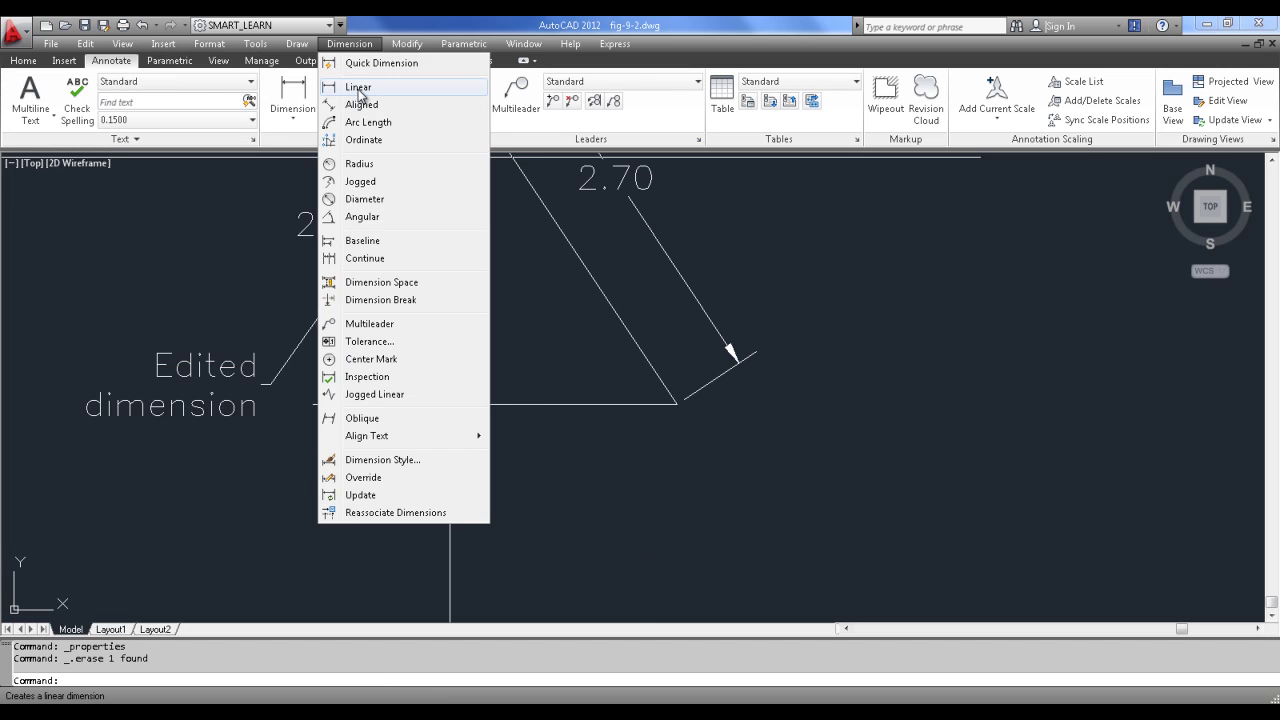
pyautogui.click(359, 88)
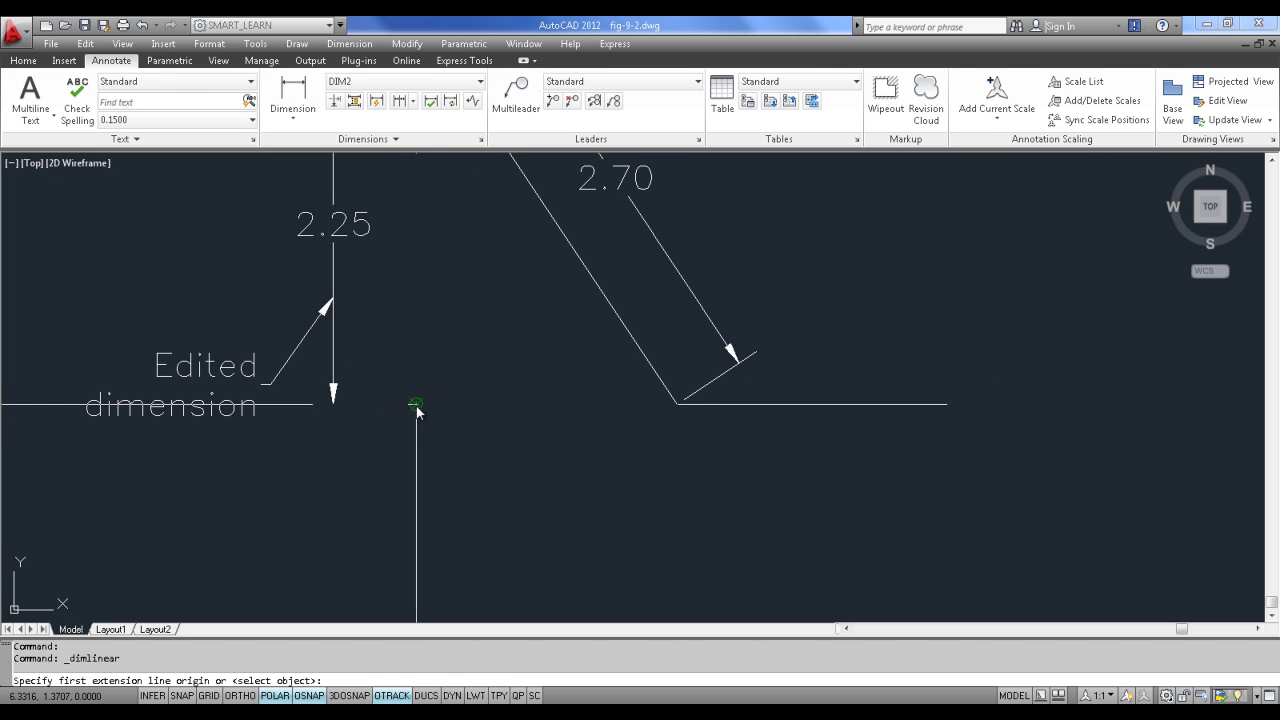
pyautogui.click(416, 404)
pyautogui.click(676, 404)
pyautogui.click(551, 450)
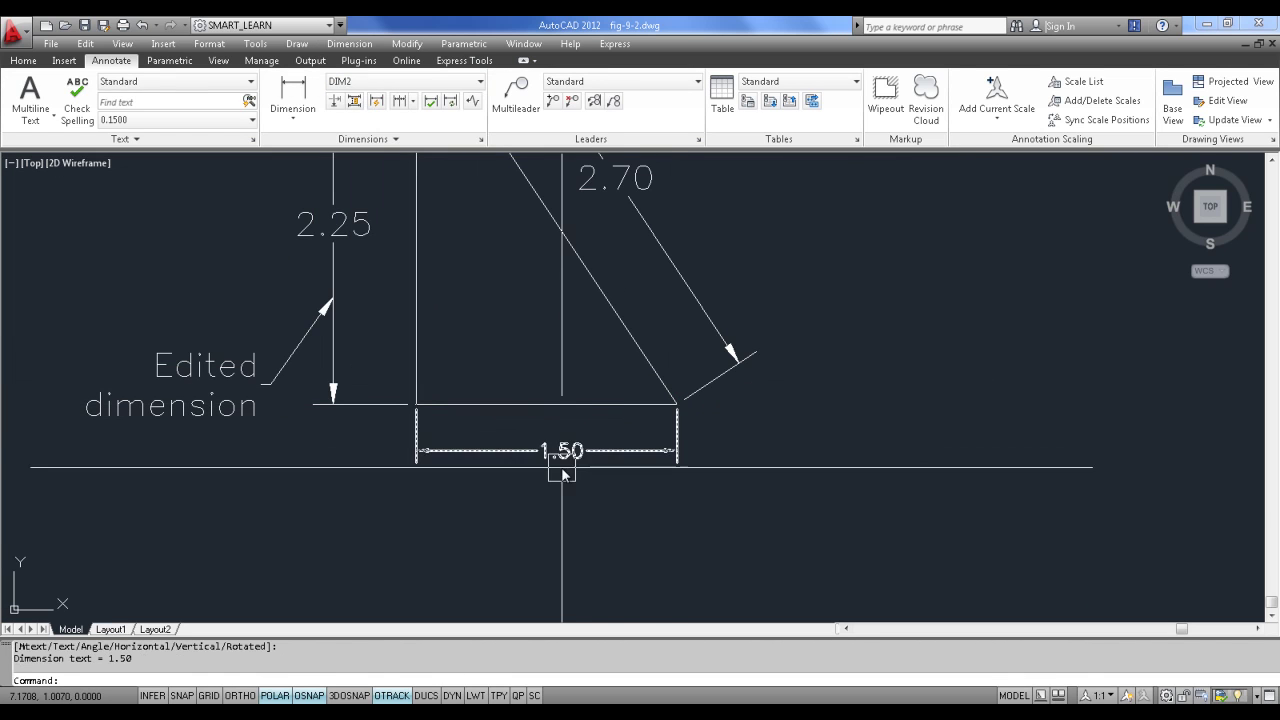
# Step: Inspect the Annotative and Associative properties of the new base dimension, close its properties and deselect it
pyautogui.click(531, 451)
pyautogui.rightClick(531, 451)
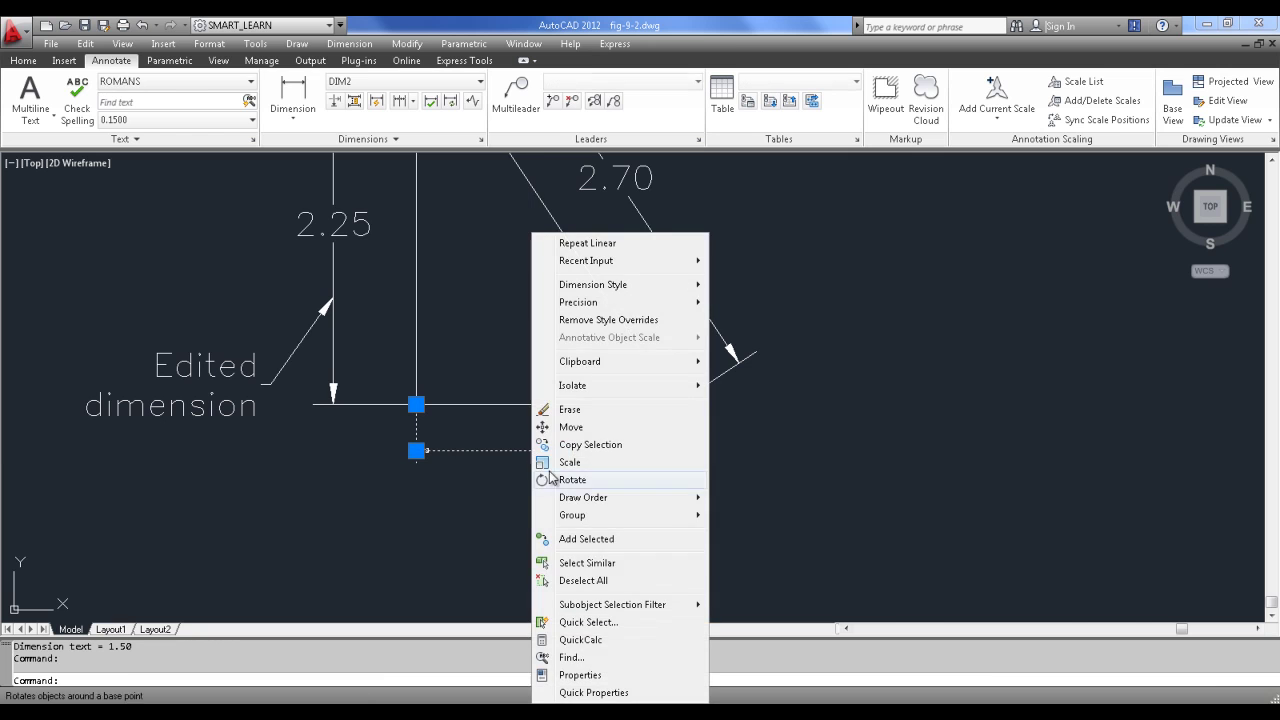
pyautogui.click(575, 672)
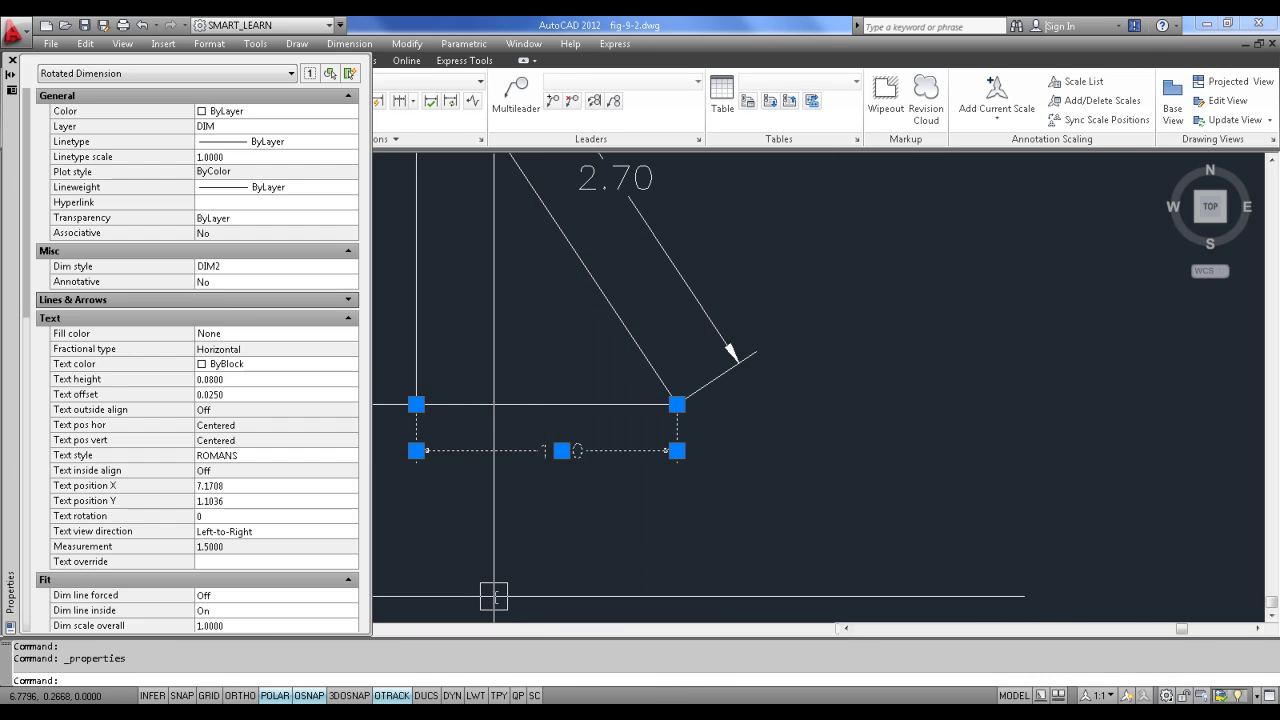
pyautogui.click(218, 287)
pyautogui.click(225, 235)
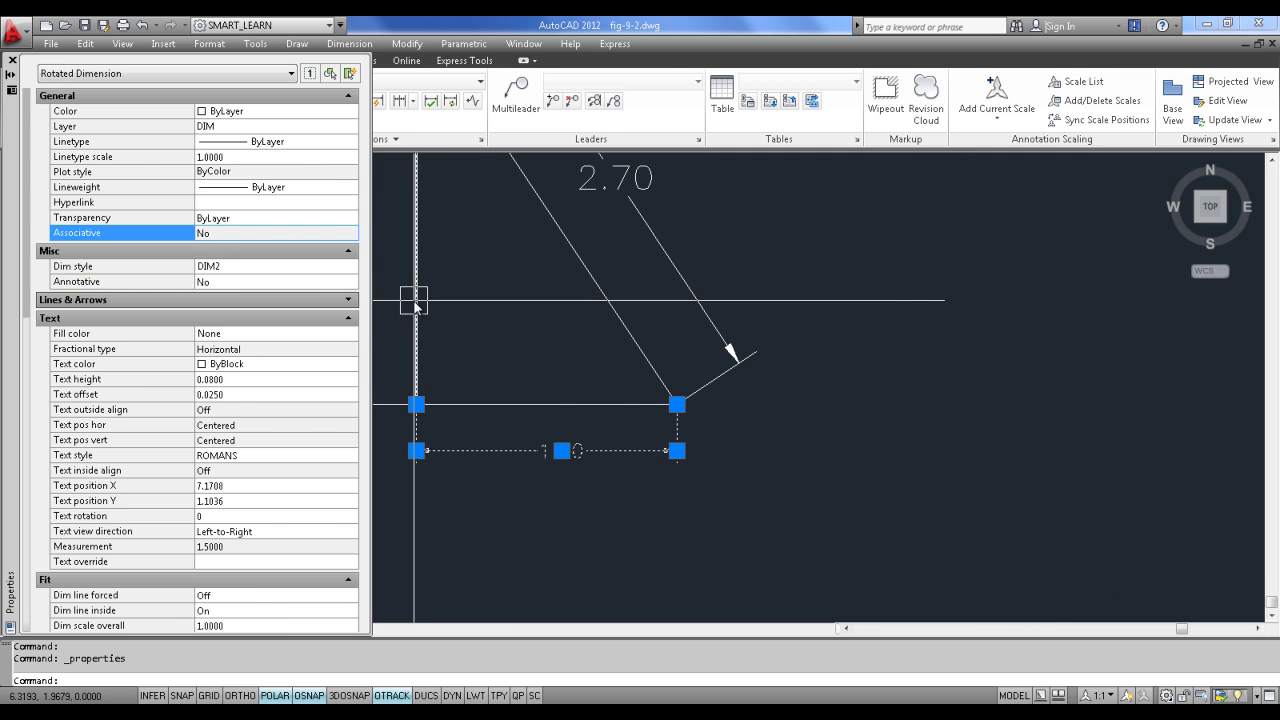
pyautogui.click(13, 62)
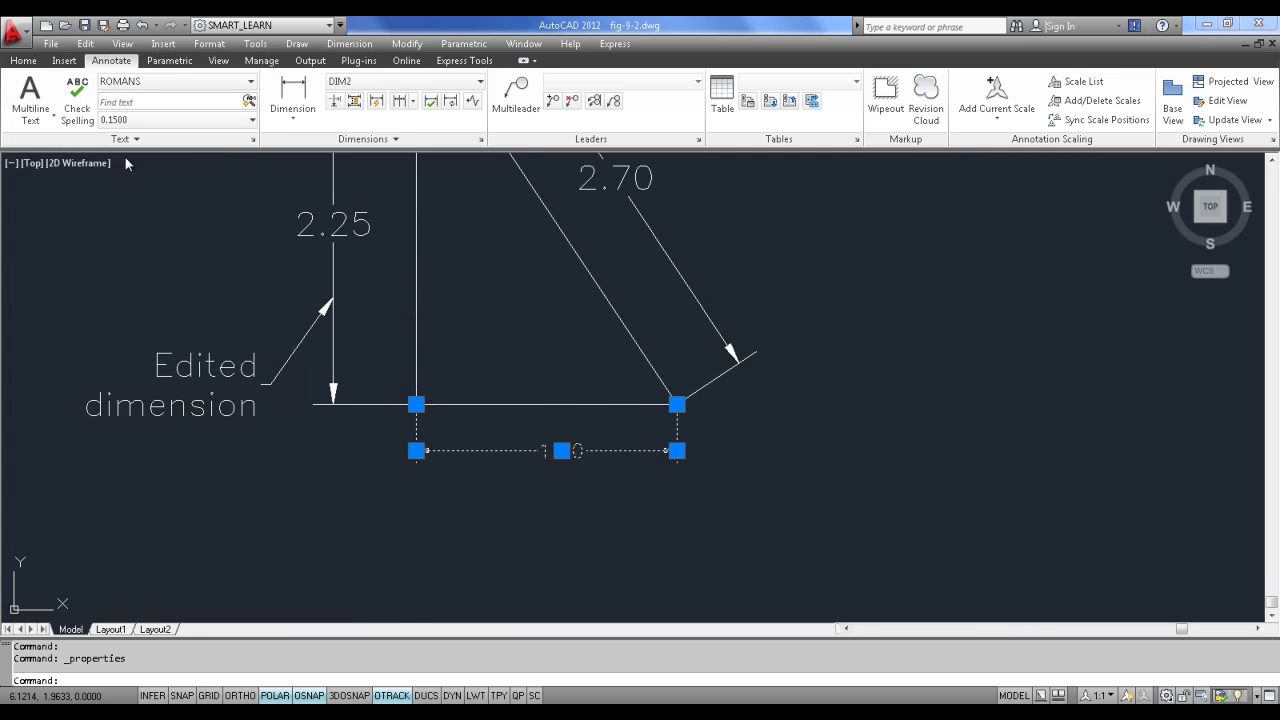
pyautogui.press('Escape')
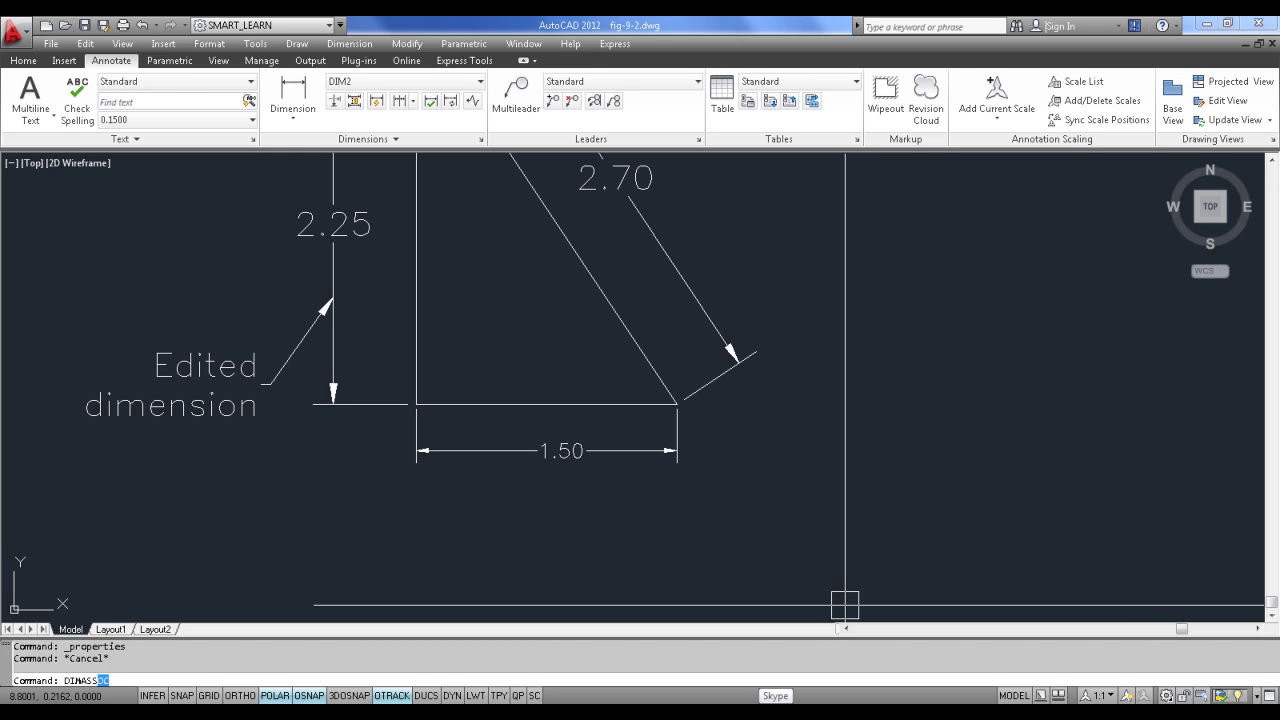
# Step: Keep DIMASSOC at 2, and erase the triangle's base dimension again
pyautogui.press('Return')
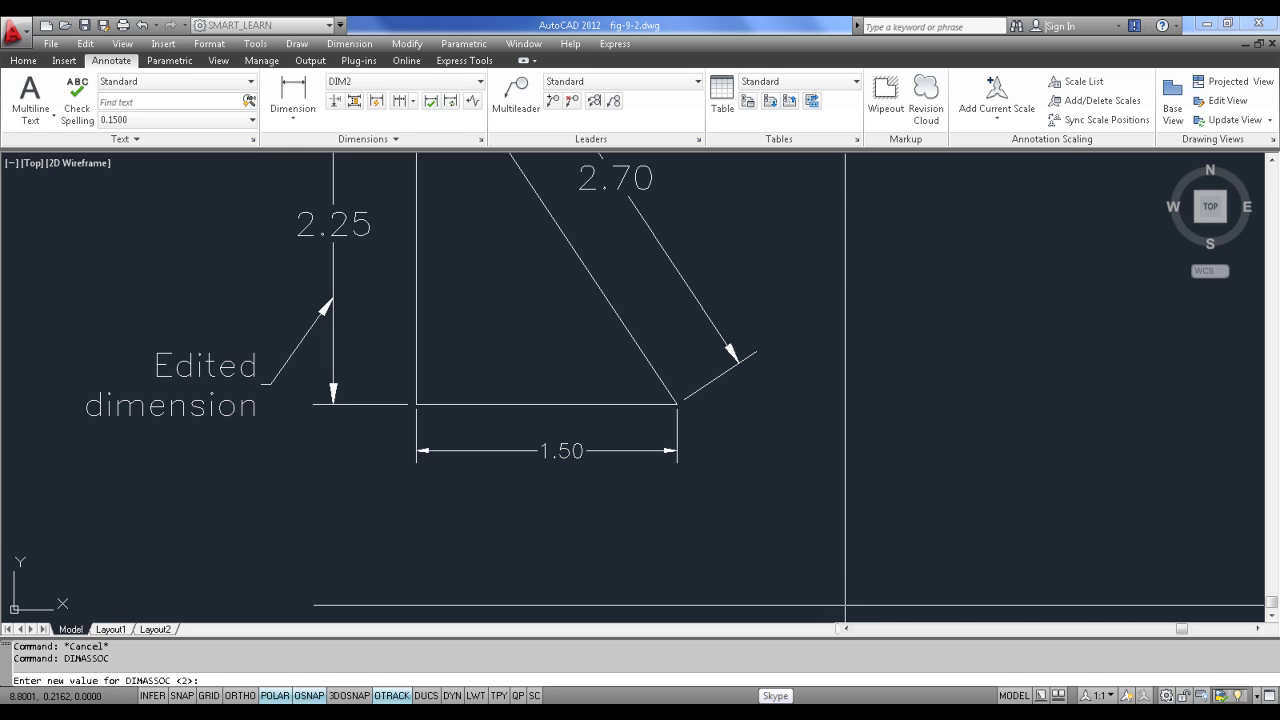
pyautogui.press('Return')
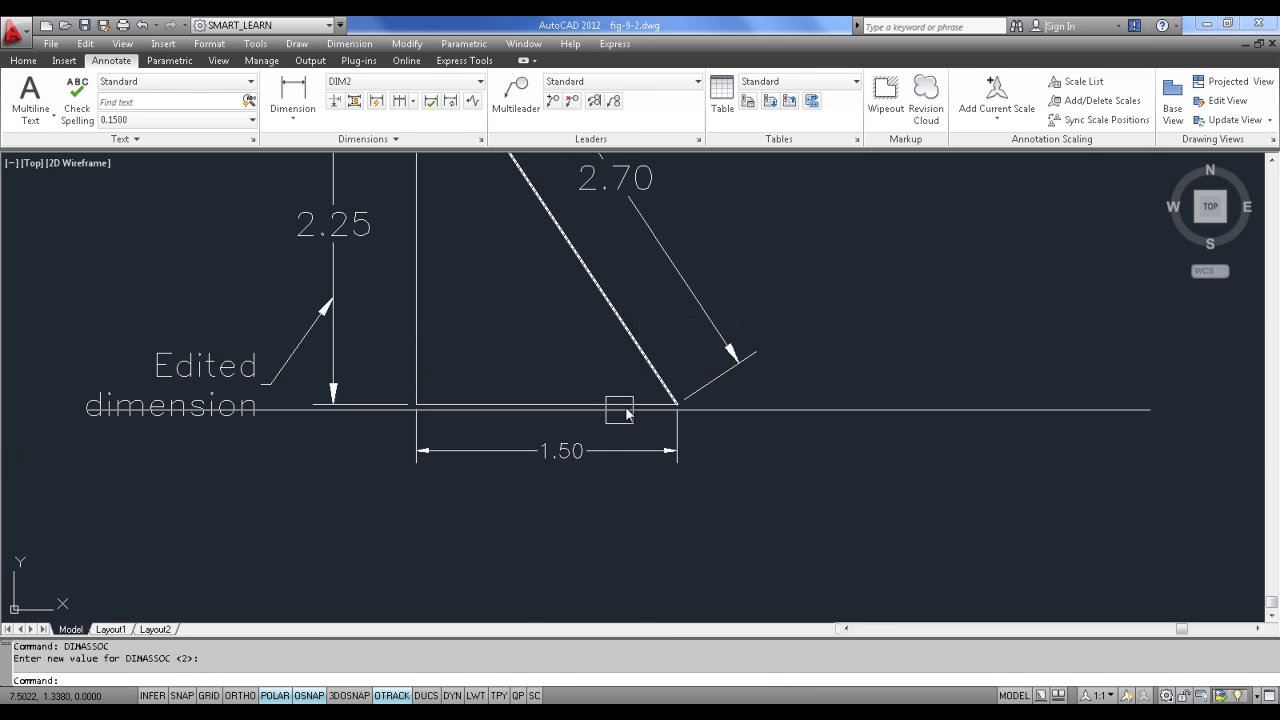
pyautogui.click(515, 451)
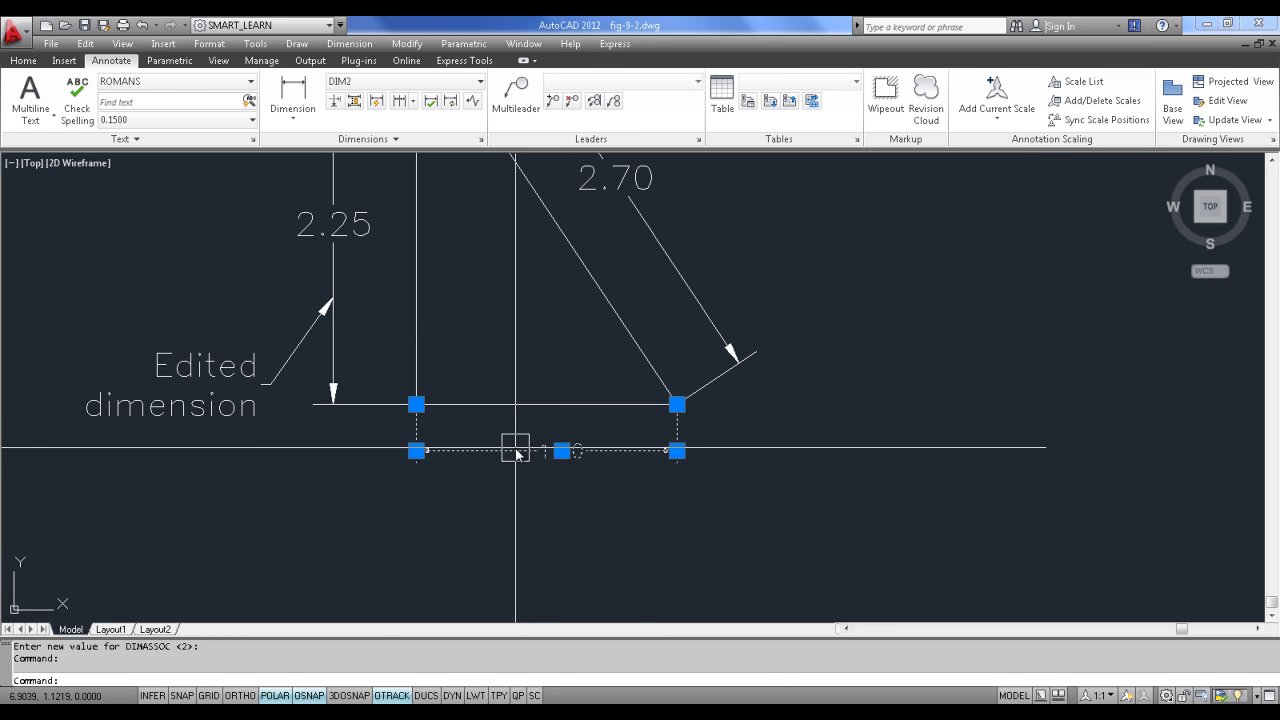
pyautogui.press('Delete')
pyautogui.click(352, 310)
pyautogui.moveTo(322, 200); pyautogui.dragTo(325, 214, button='middle')
pyautogui.click(453, 278)
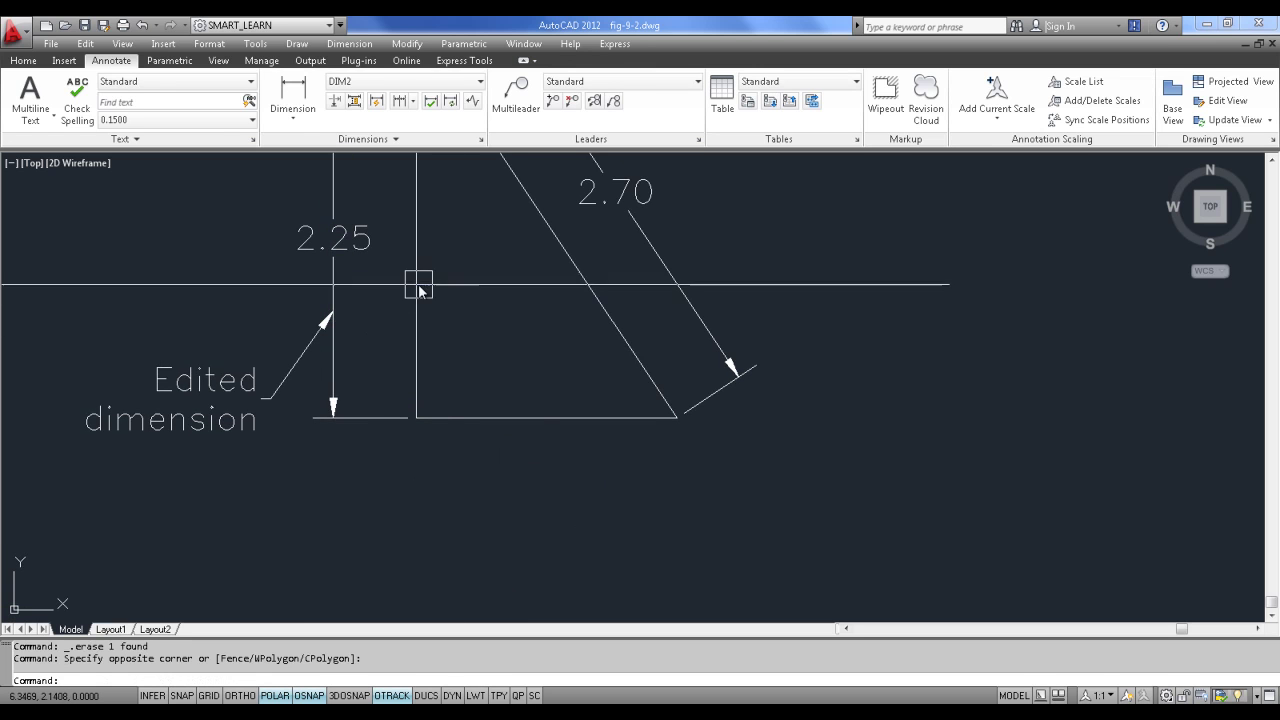
# Step: Add a linear dimension below the triangle's base, picking the base line's two end points
pyautogui.click(292, 95)
pyautogui.click(418, 420)
pyautogui.click(675, 421)
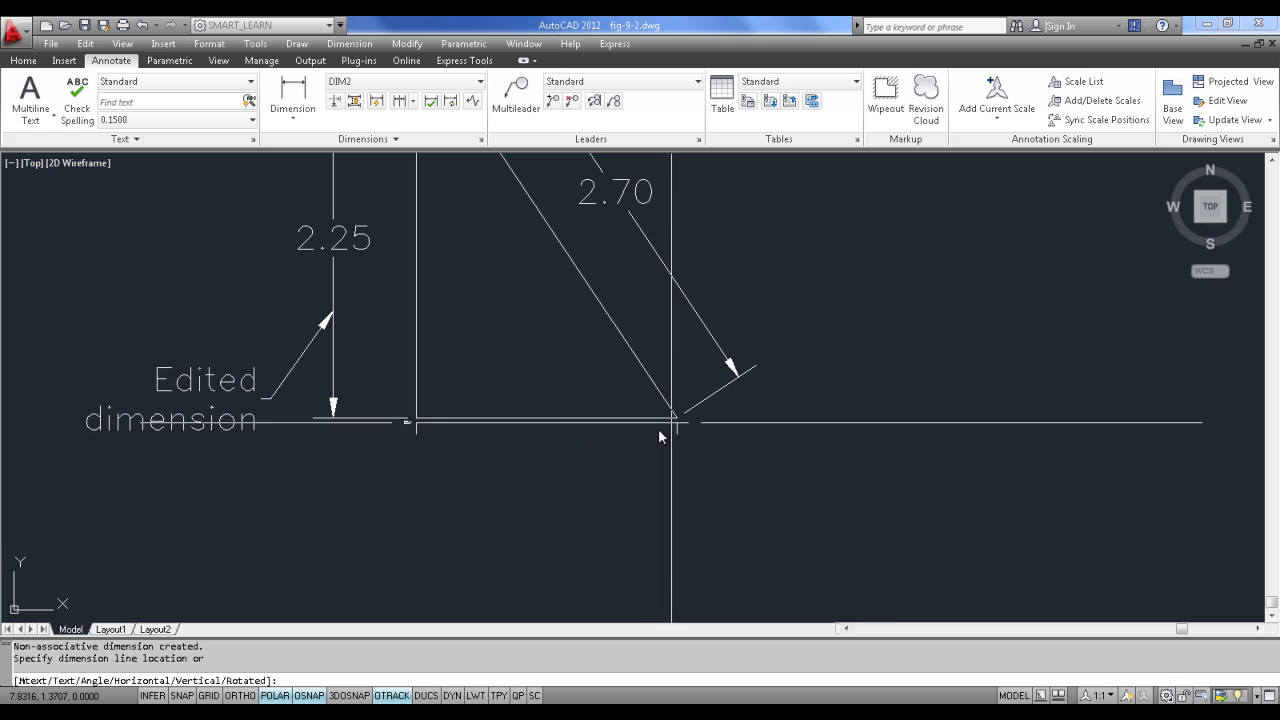
pyautogui.click(571, 472)
# Step: Check the Annotative and Associative properties of the redrawn base dimension, and deselect it
pyautogui.click(524, 475)
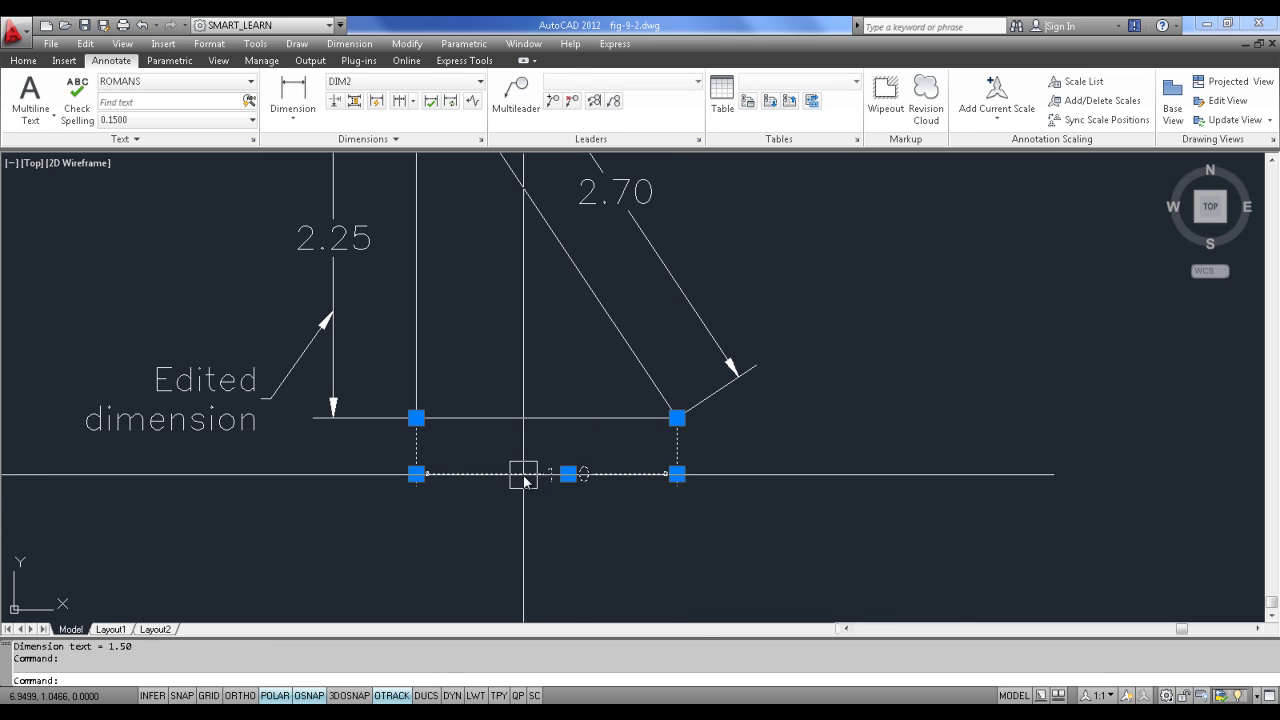
pyautogui.rightClick(524, 481)
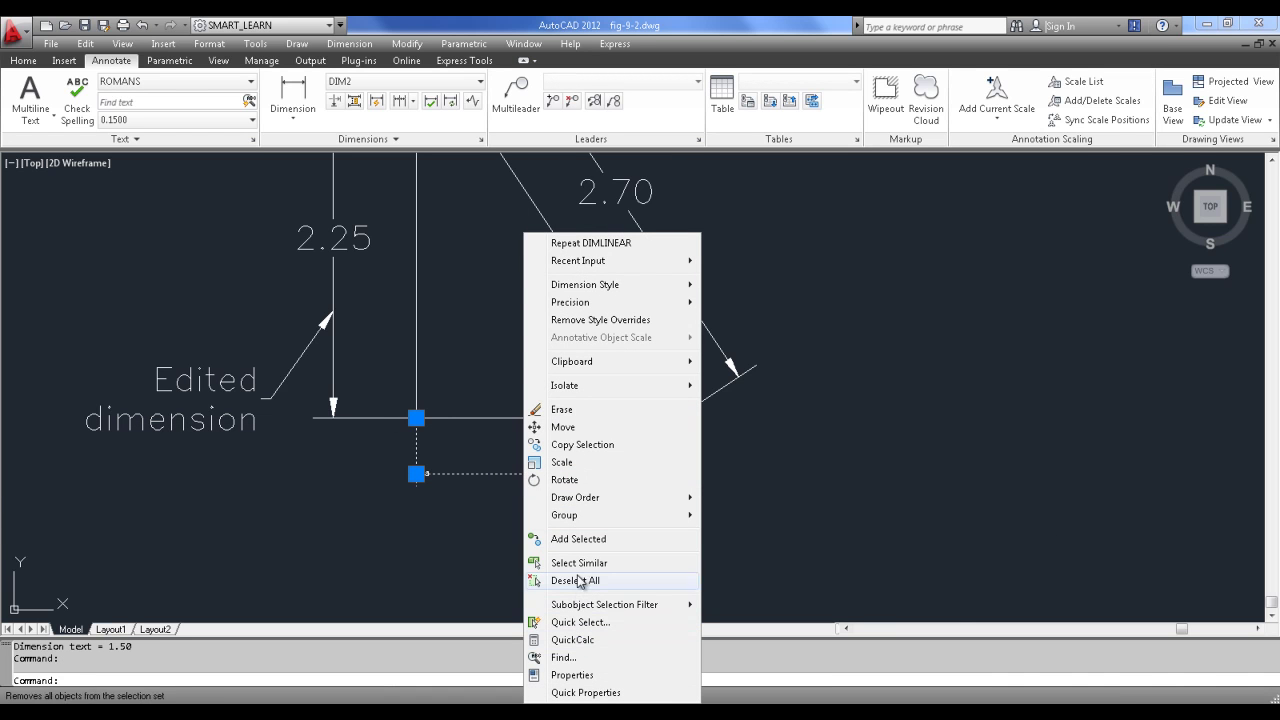
pyautogui.click(572, 675)
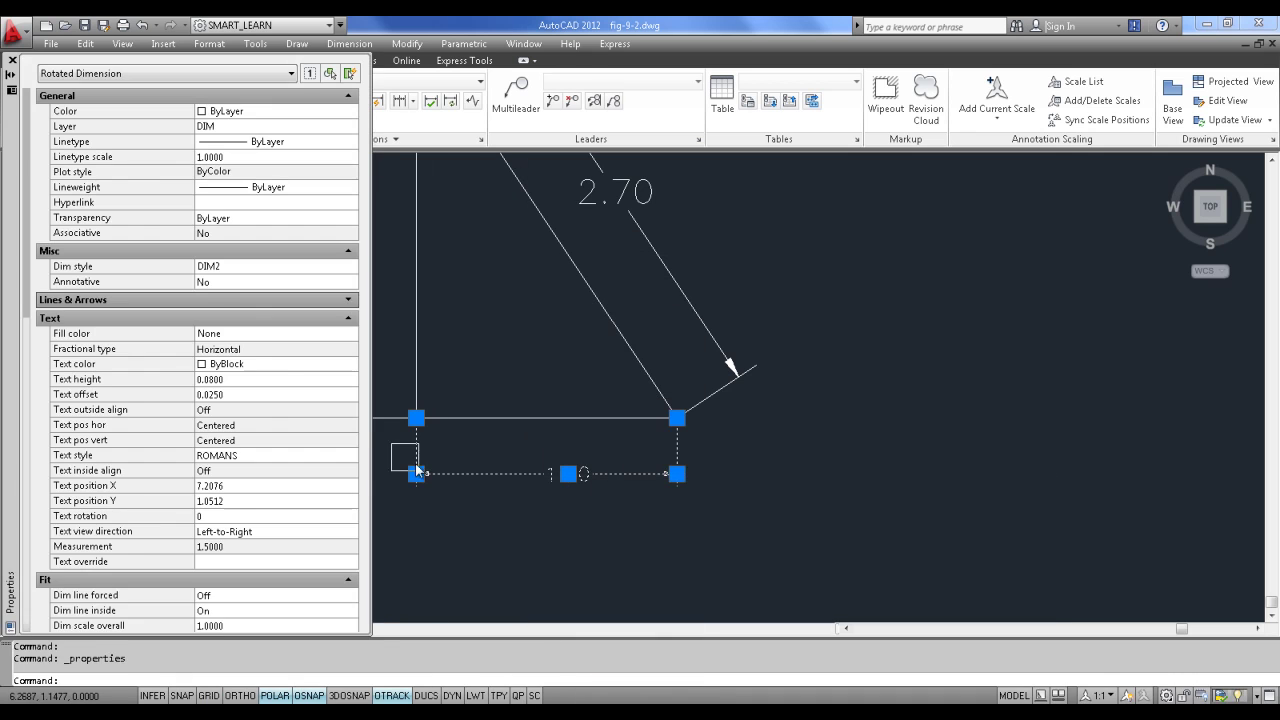
pyautogui.click(212, 284)
pyautogui.click(222, 236)
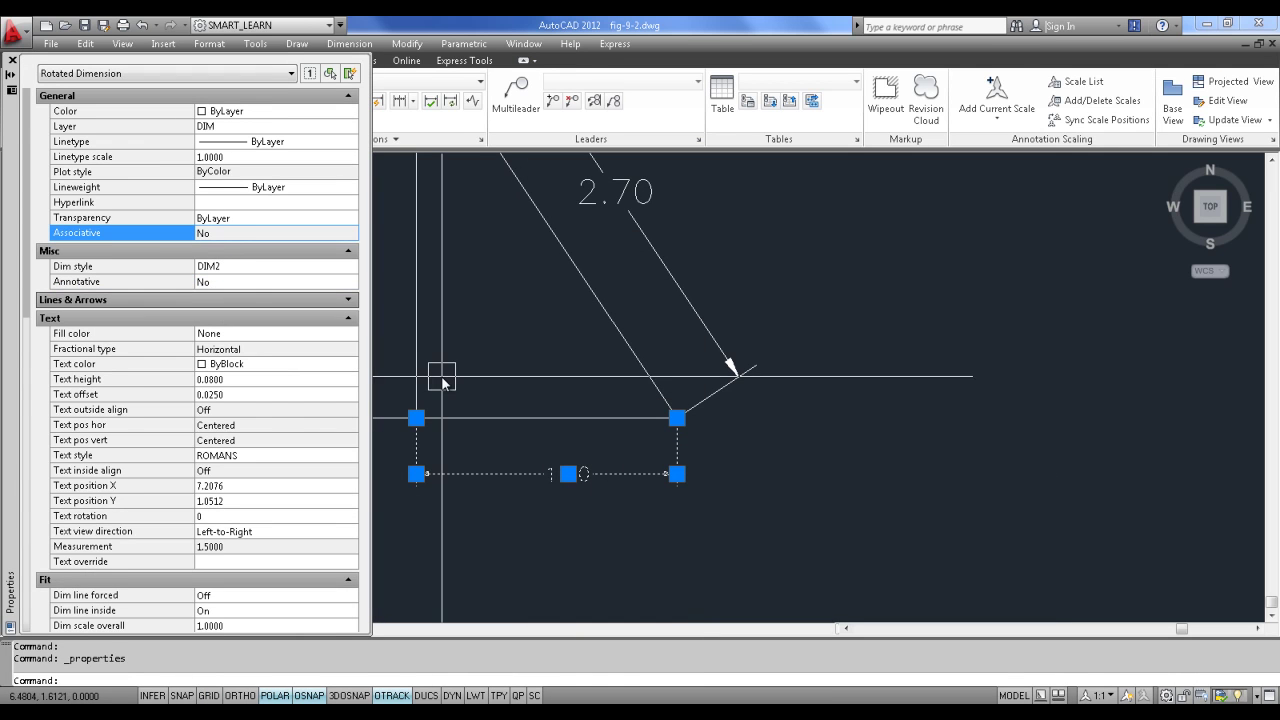
pyautogui.press('Escape')
pyautogui.scroll(-3, 680, 465)
pyautogui.scroll(-5, 777, 431)
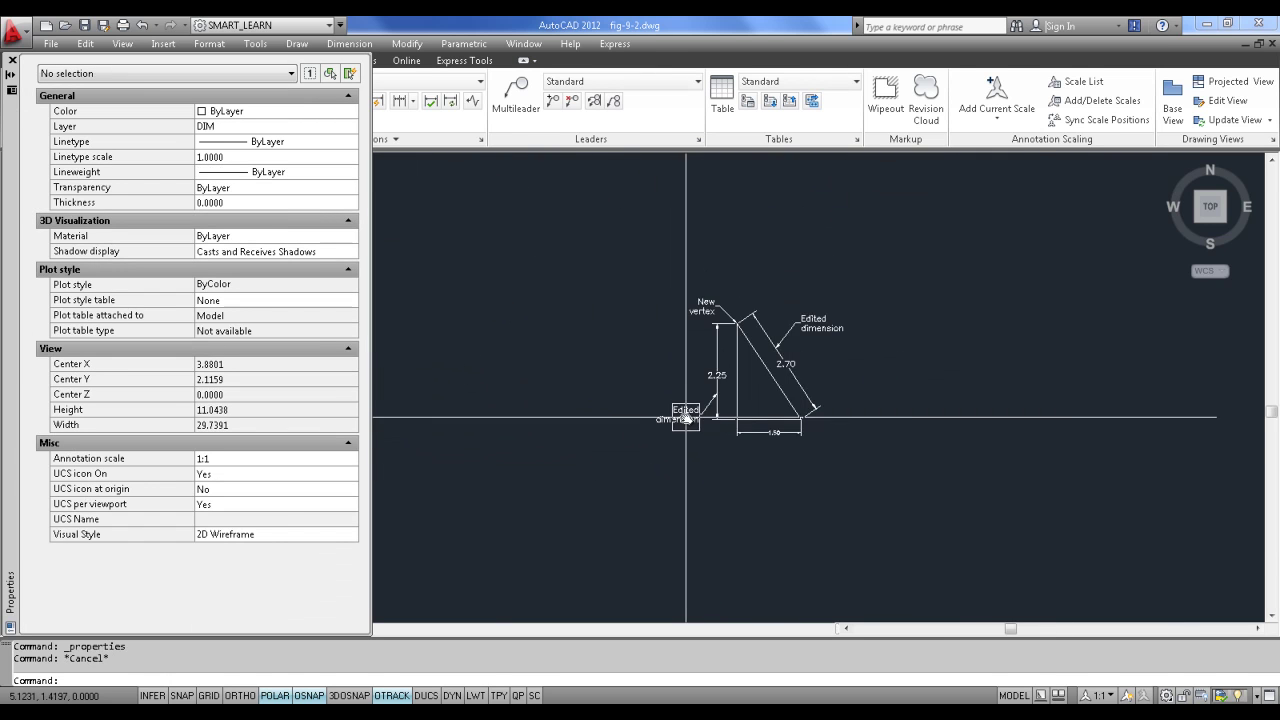
# Step: In fig-9-16.dwg, check the Associative property of the 3.00 dimension beside the separate vertical line, and close its properties
pyautogui.scroll(4, 691, 423)
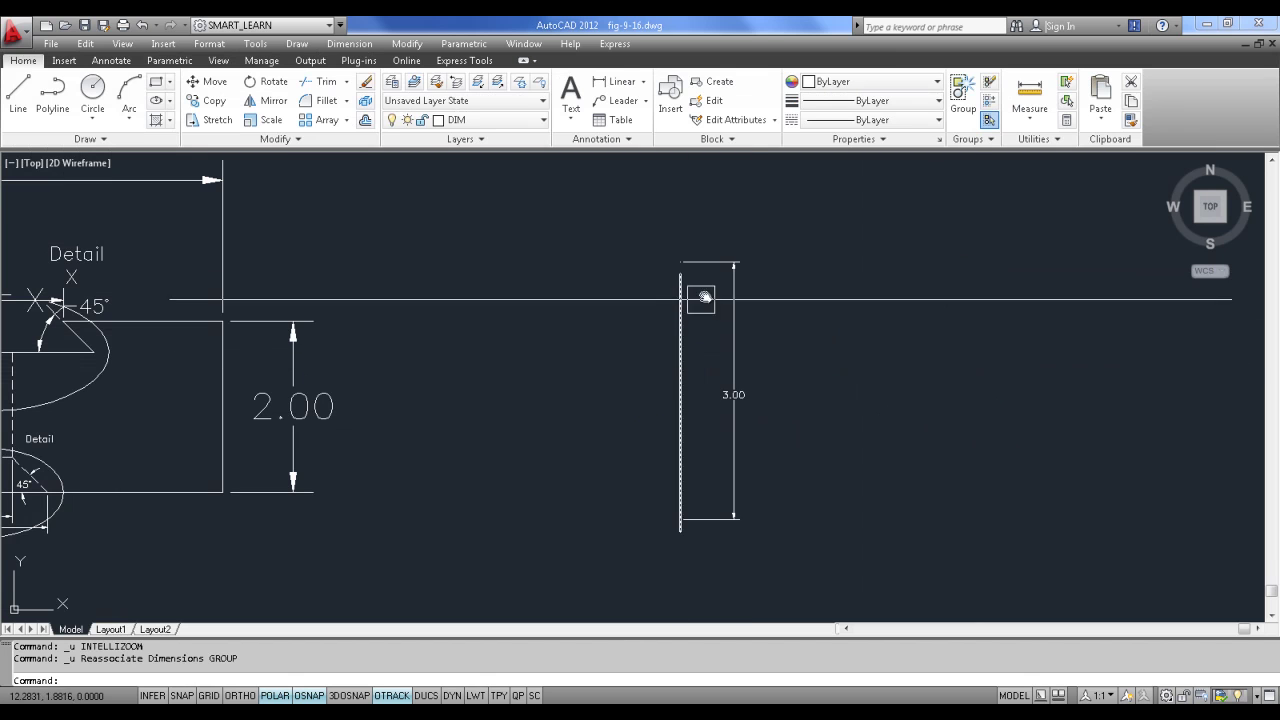
pyautogui.click(733, 392)
pyautogui.rightClick(731, 346)
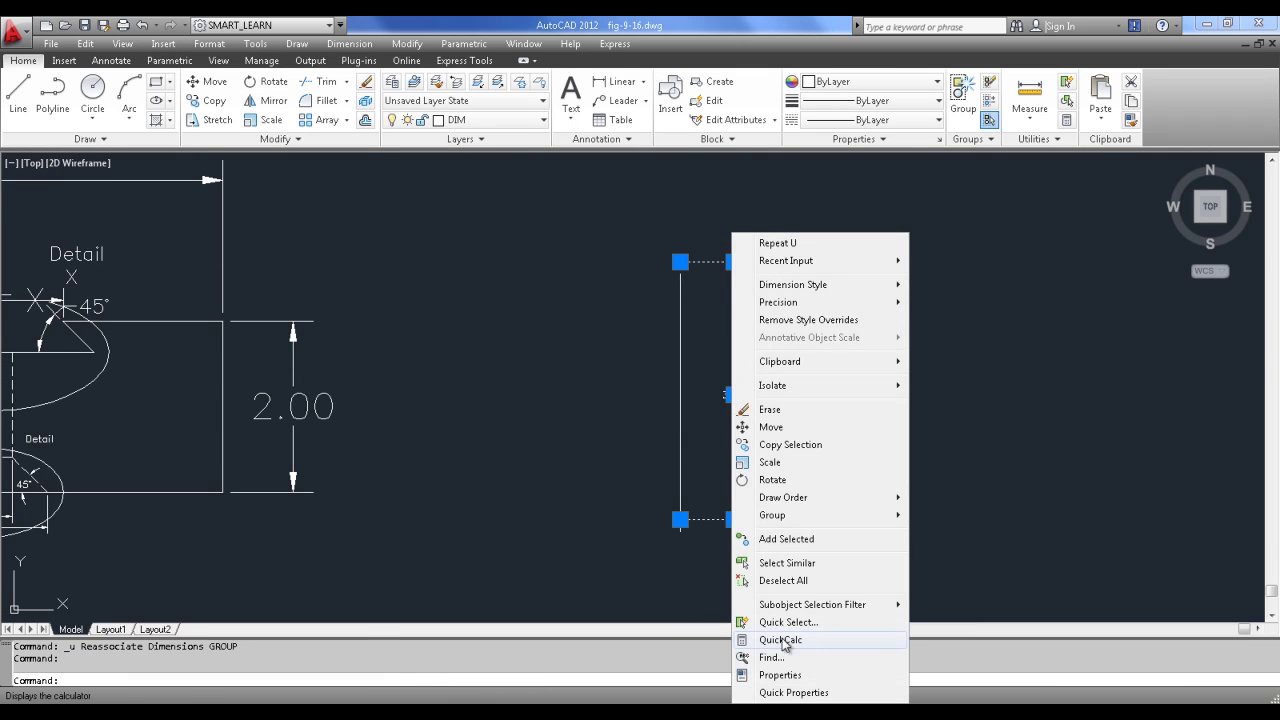
pyautogui.click(785, 675)
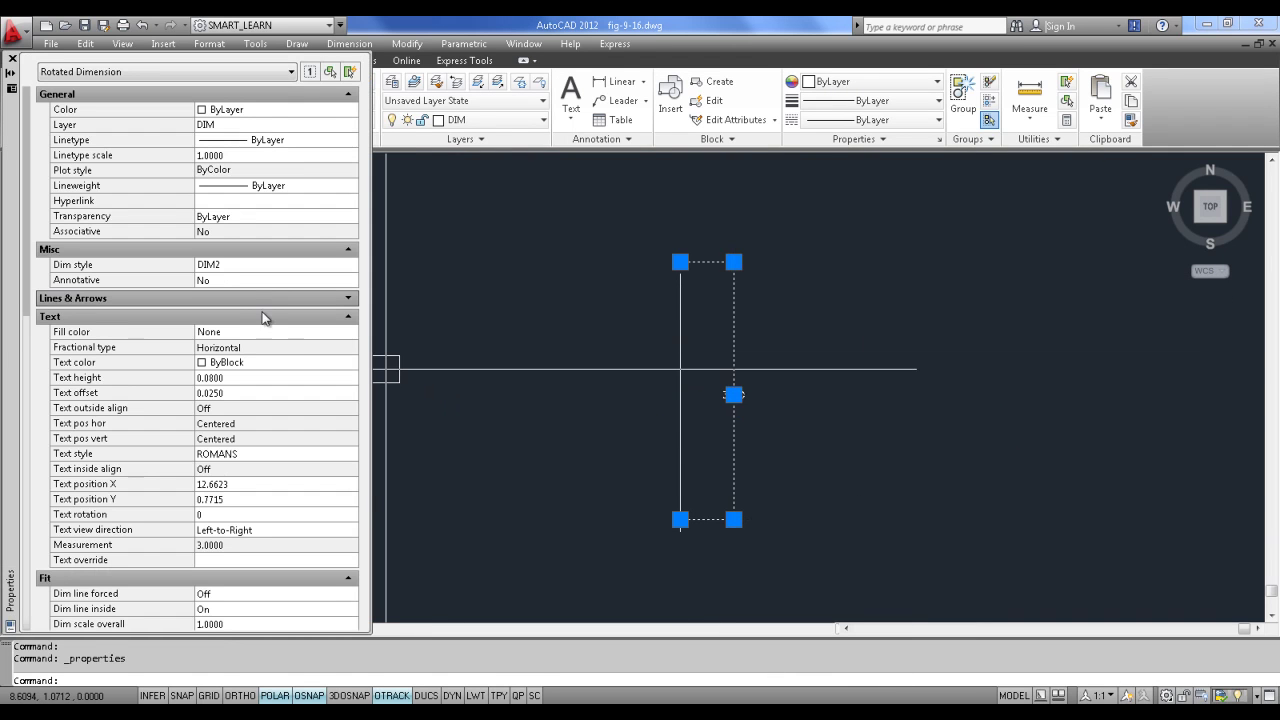
pyautogui.click(207, 232)
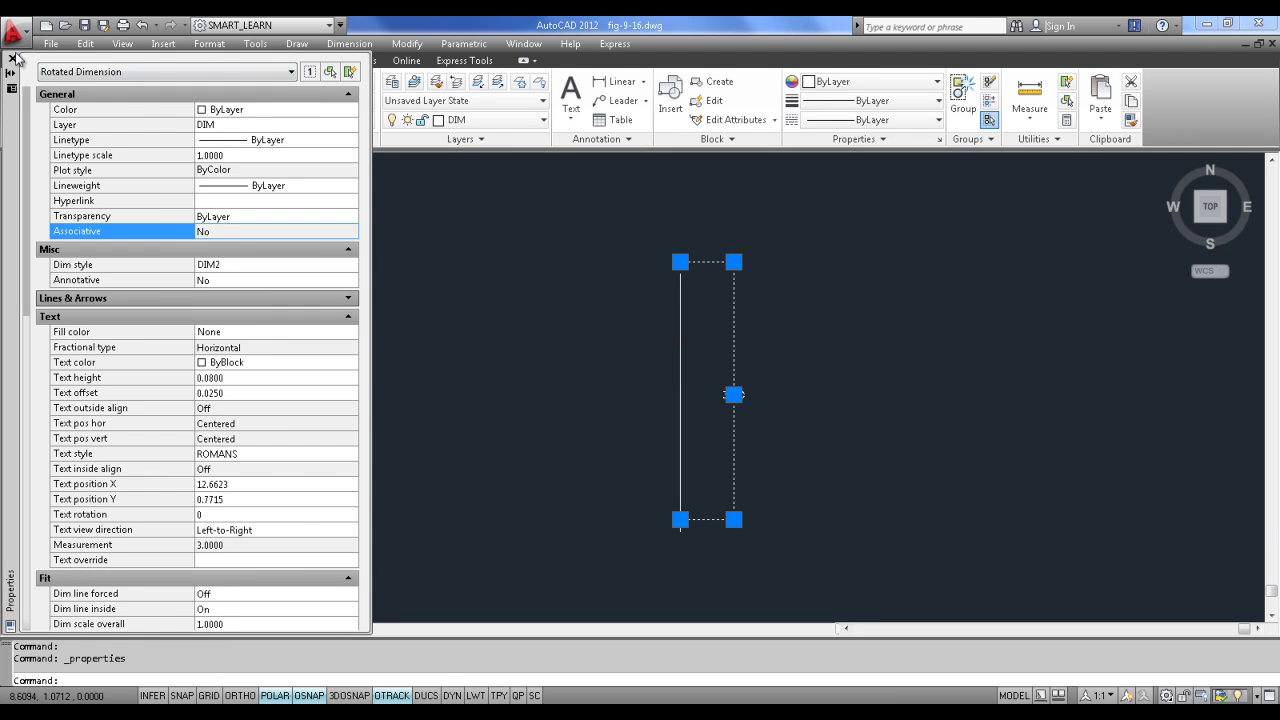
pyautogui.click(13, 59)
pyautogui.press('Escape')
# Step: Erase the 3.00 dimension beside the vertical line, and set the DIMASSOC system variable to 2
pyautogui.click(740, 342)
pyautogui.press('Delete')
pyautogui.write('D')
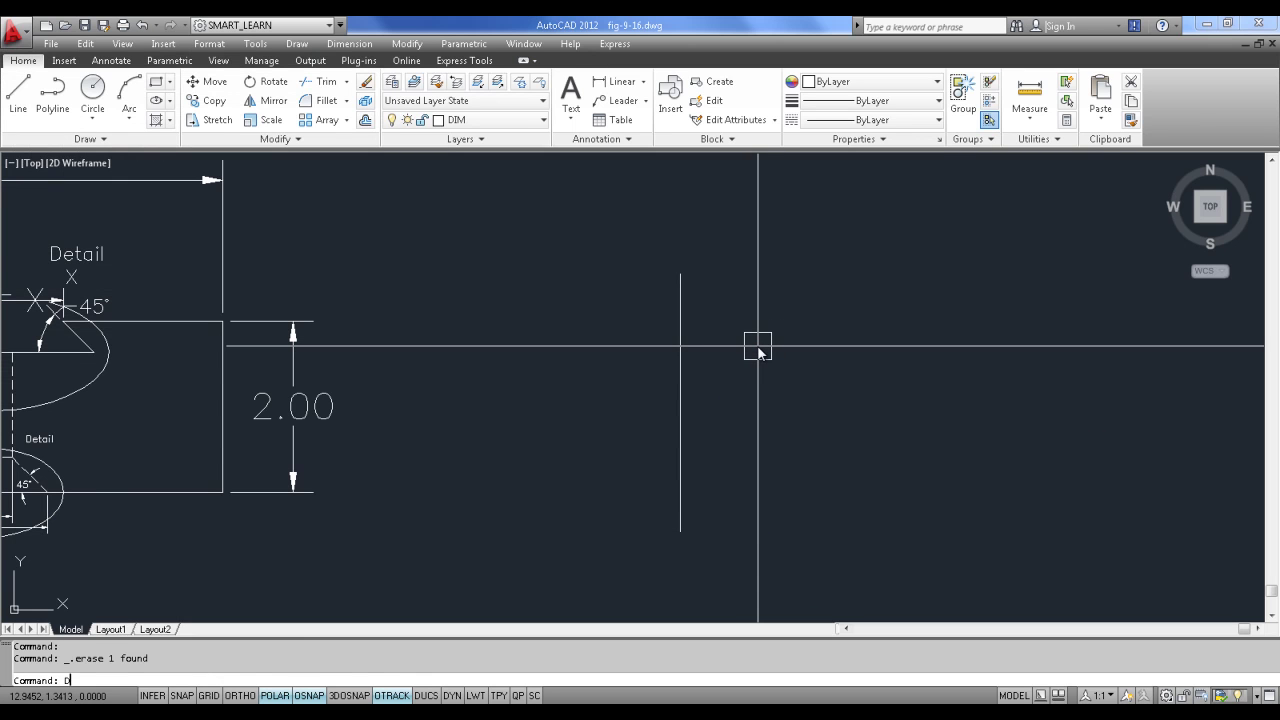
pyautogui.write('IMASSOC')
pyautogui.press('Return')
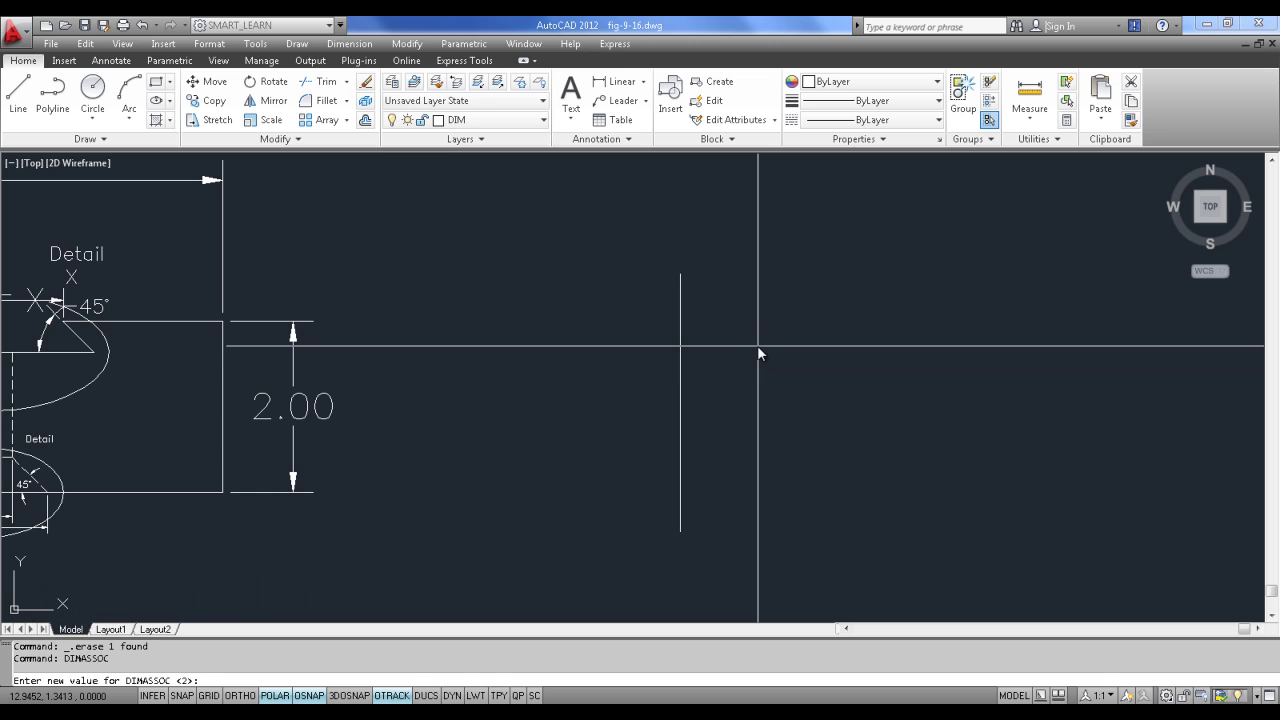
pyautogui.press('Return')
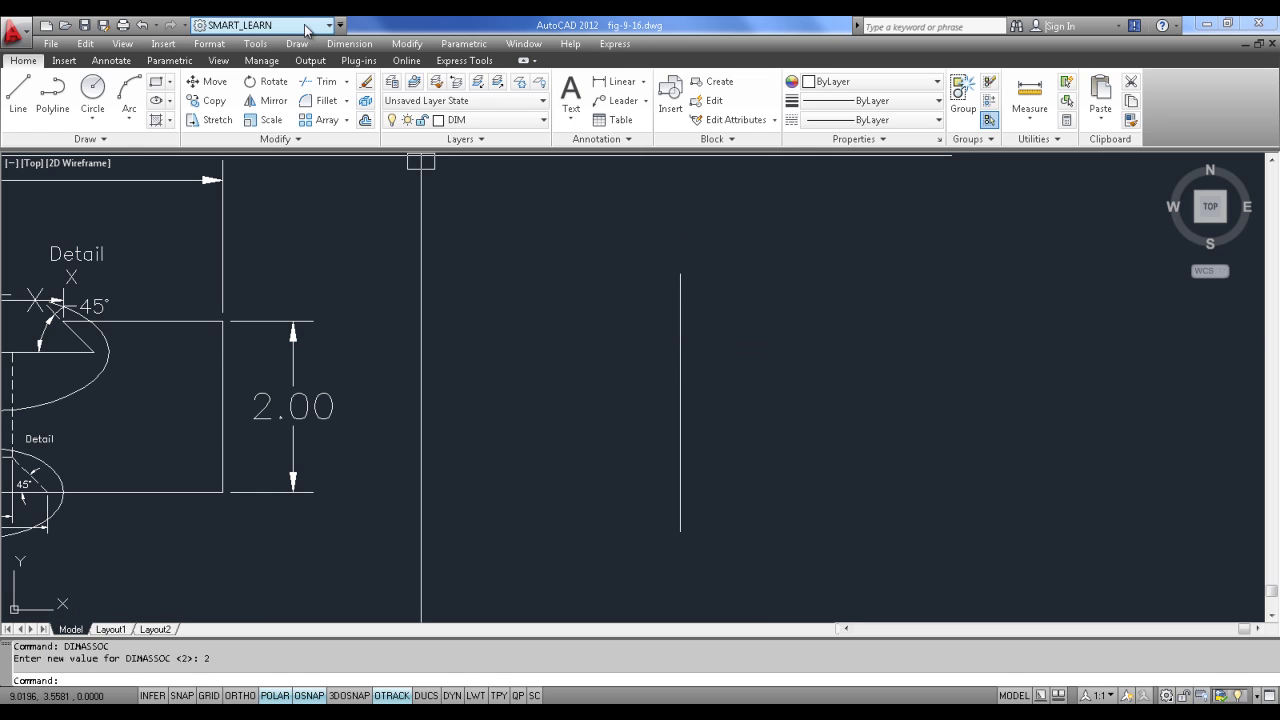
# Step: Add a vertical linear dimension to the right of the separate vertical line, between its two end points
pyautogui.click(347, 44)
pyautogui.click(358, 86)
pyautogui.click(680, 278)
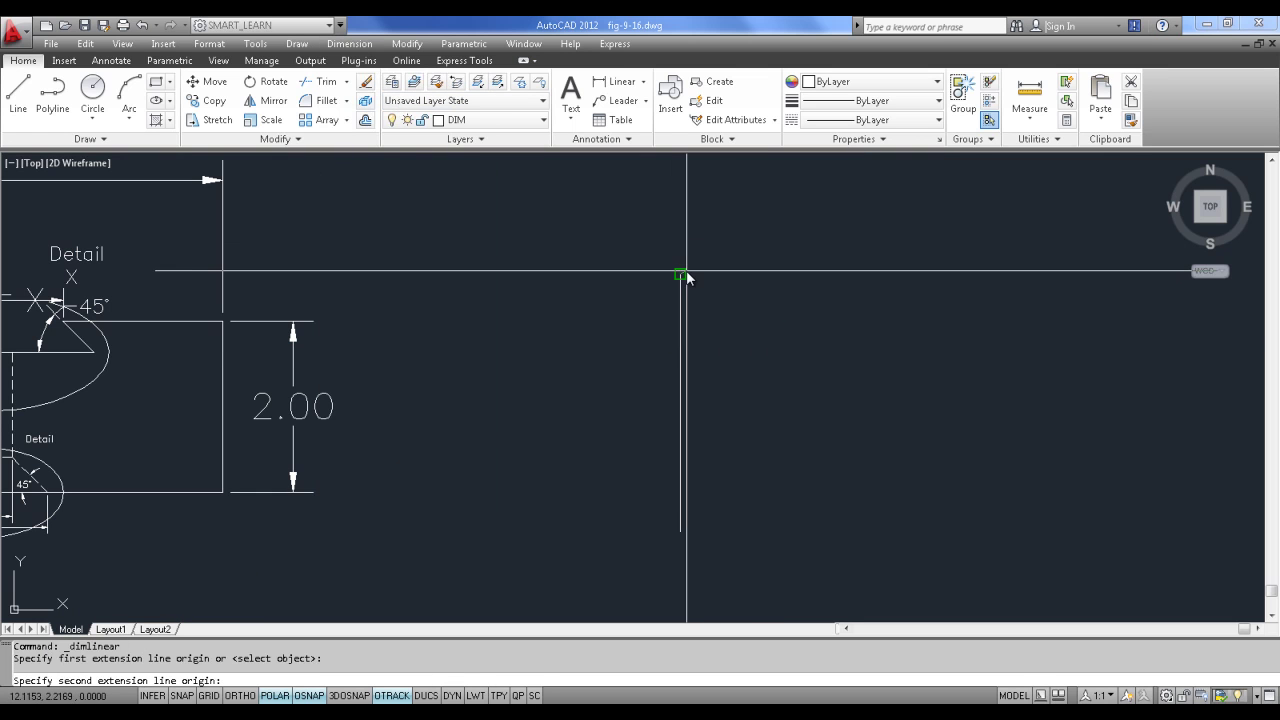
pyautogui.click(680, 530)
pyautogui.click(723, 442)
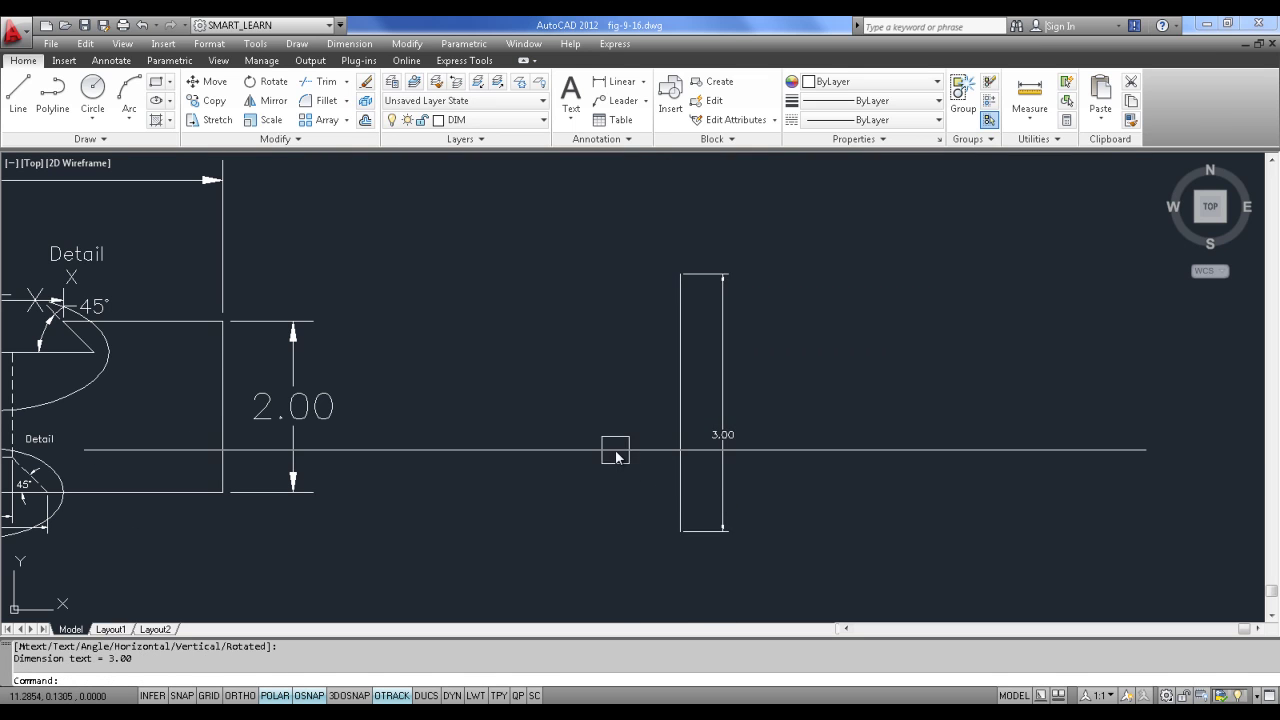
# Step: Check the Associative property of the vertical line's new dimension, close its properties and deselect it
pyautogui.click(724, 423)
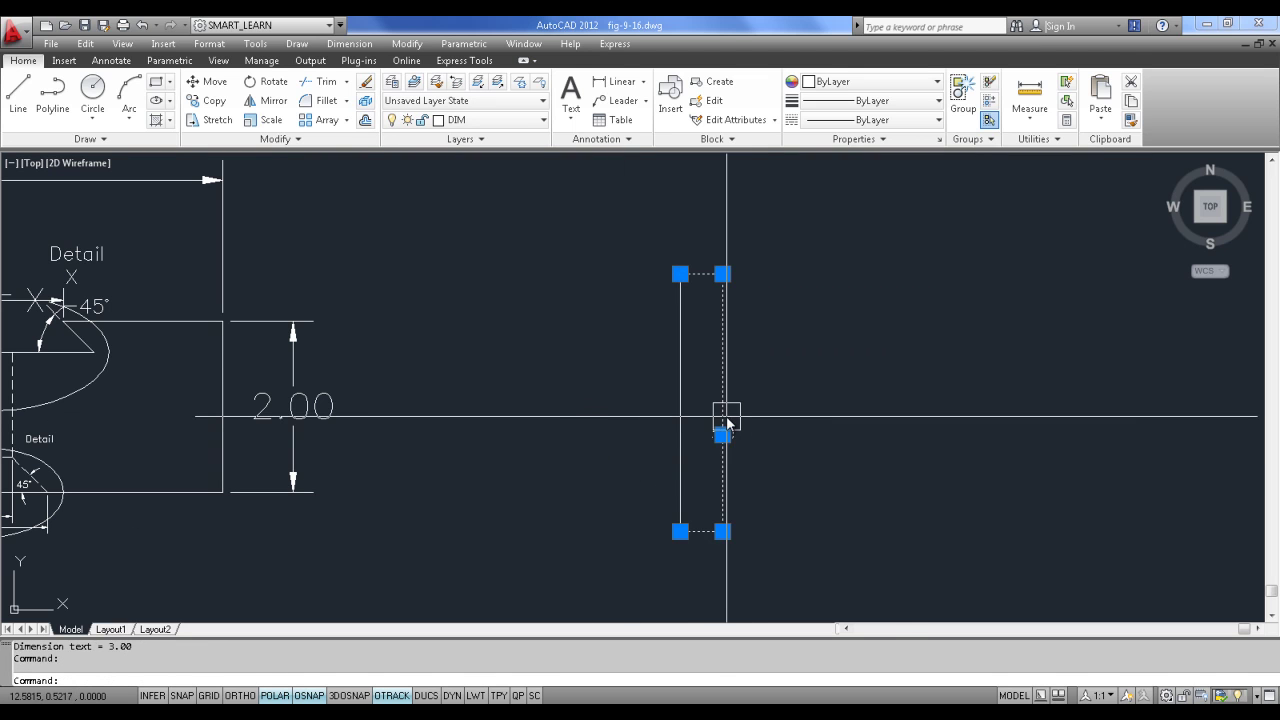
pyautogui.rightClick(727, 423)
pyautogui.click(800, 671)
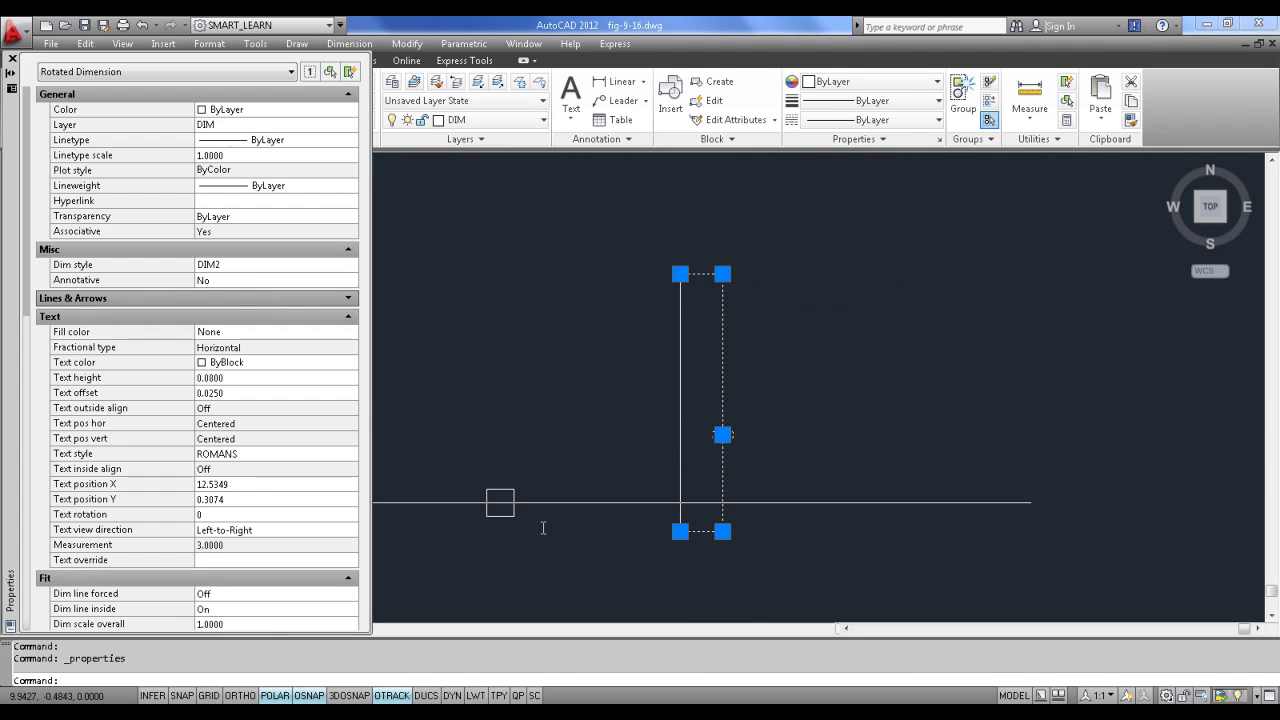
pyautogui.click(13, 58)
pyautogui.press('Escape')
# Step: Erase the dimensioned vertical line but keep its dimension, and draw a longer vertical line a short distance to the left
pyautogui.click(679, 392)
pyautogui.press('Delete')
pyautogui.click(27, 90)
pyautogui.click(634, 273)
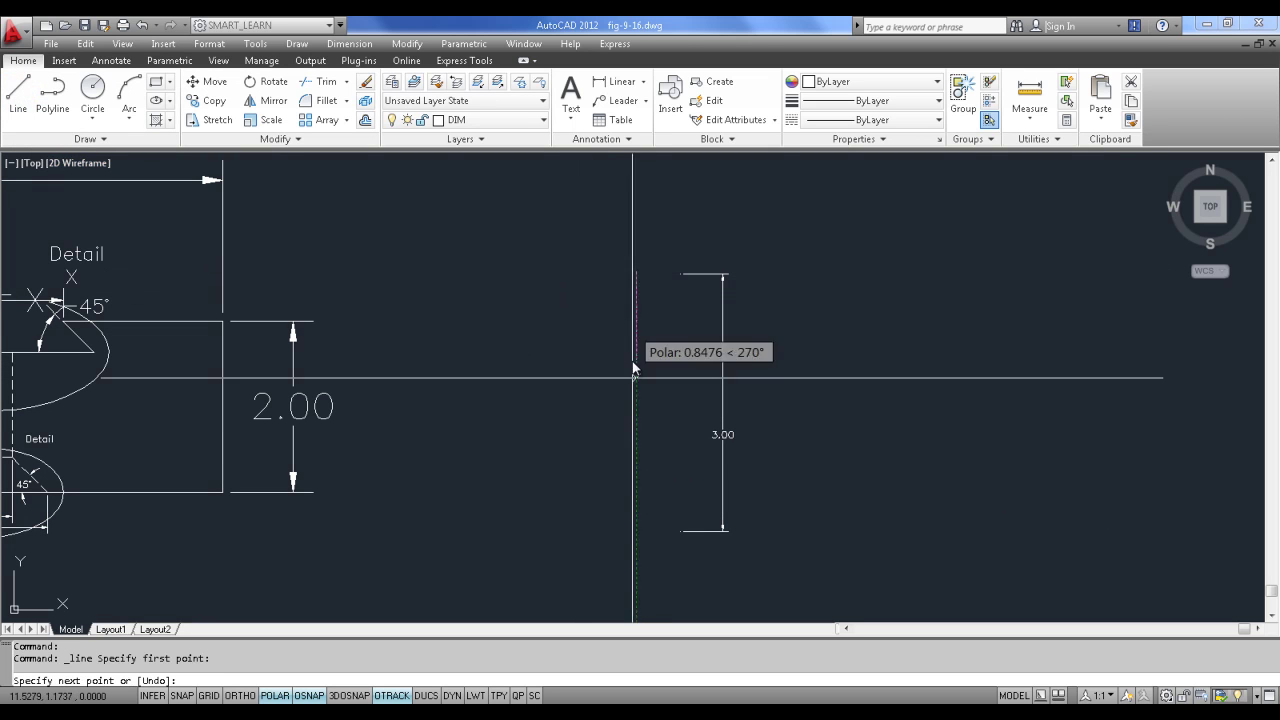
pyautogui.click(631, 576)
pyautogui.rightClick(828, 448)
pyautogui.click(857, 452)
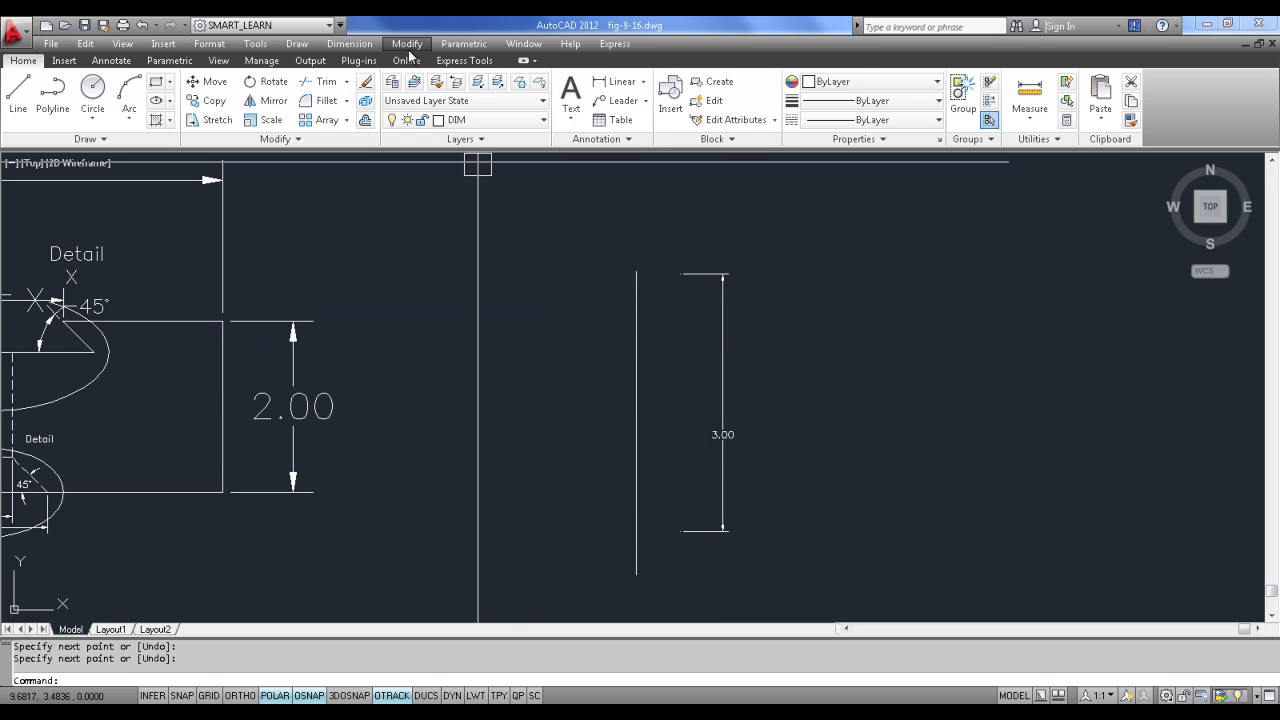
# Step: Reassociate the free-standing vertical dimension with the new vertical line, using the Select object option
pyautogui.click(349, 44)
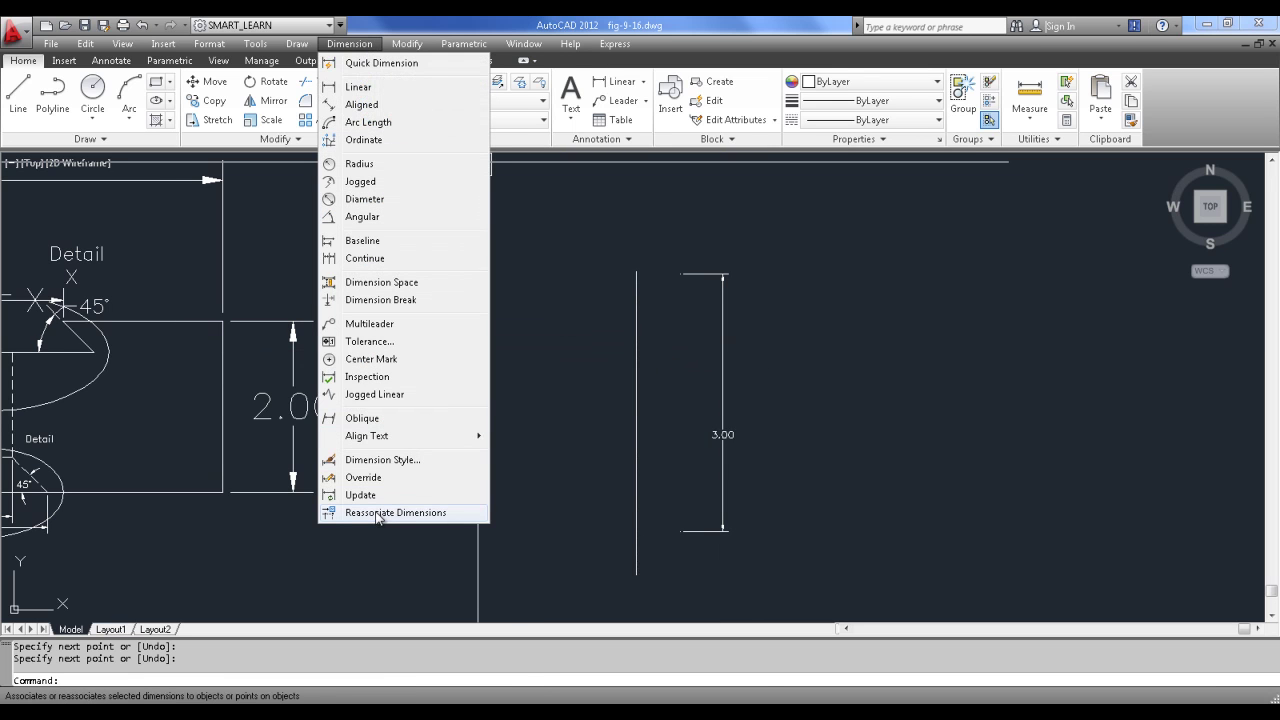
pyautogui.click(378, 513)
pyautogui.click(726, 432)
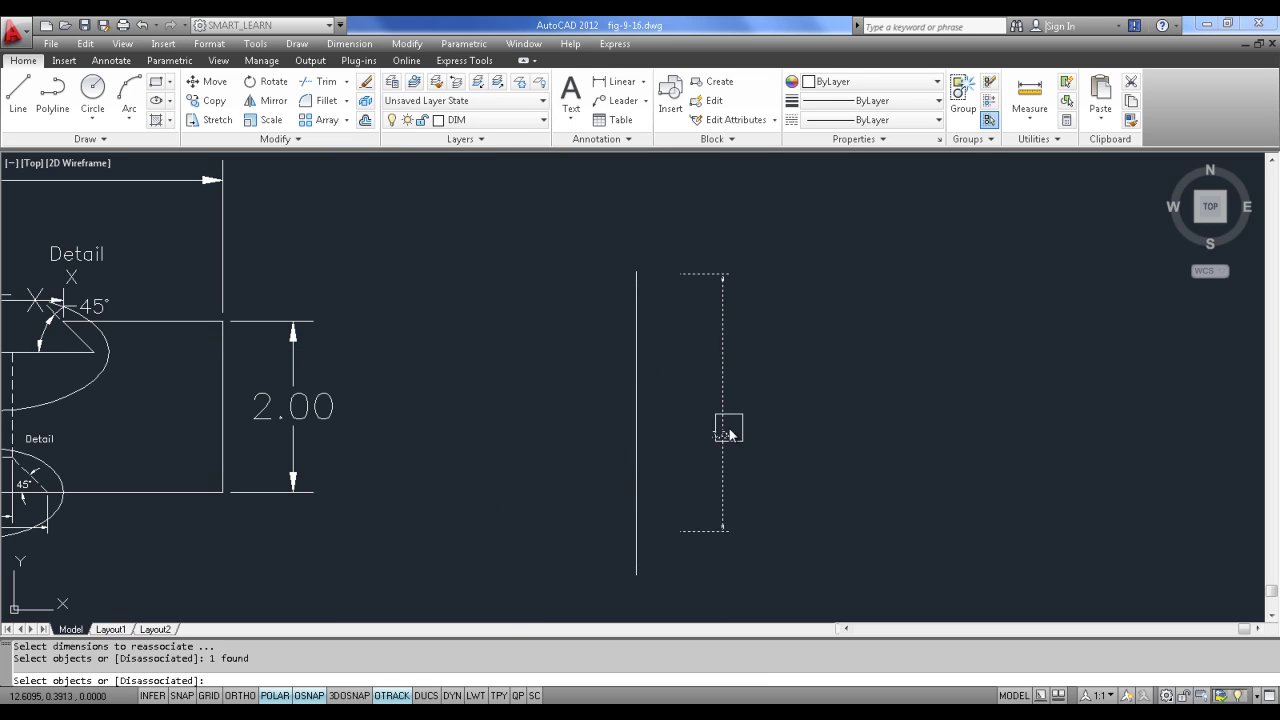
pyautogui.click(589, 428)
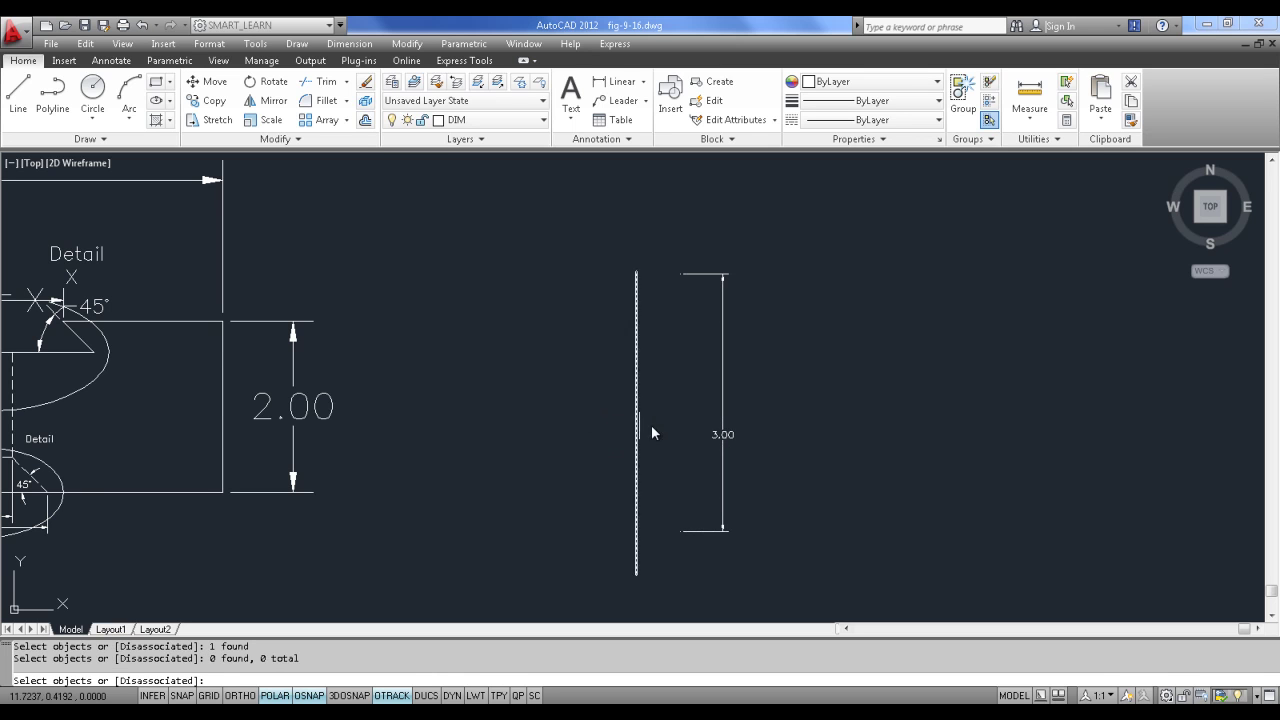
pyautogui.press('Return')
pyautogui.press('Return')
pyautogui.click(720, 422)
pyautogui.press('Return')
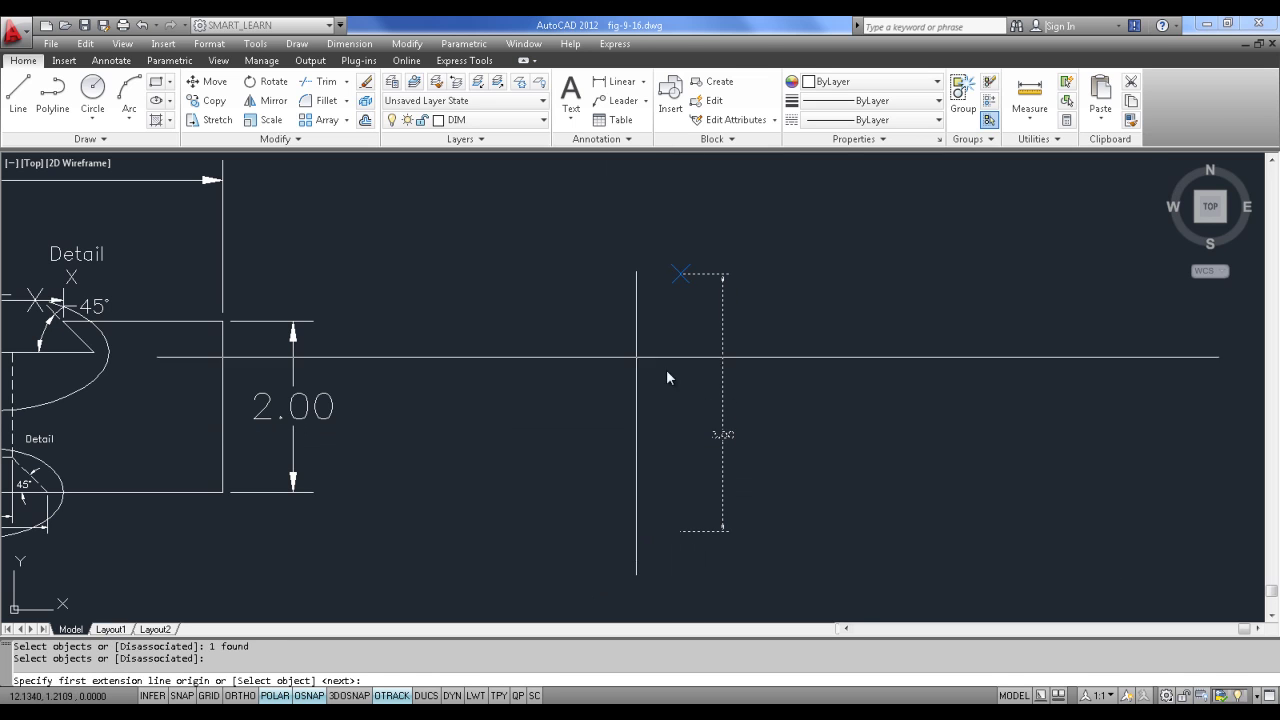
pyautogui.rightClick(880, 276)
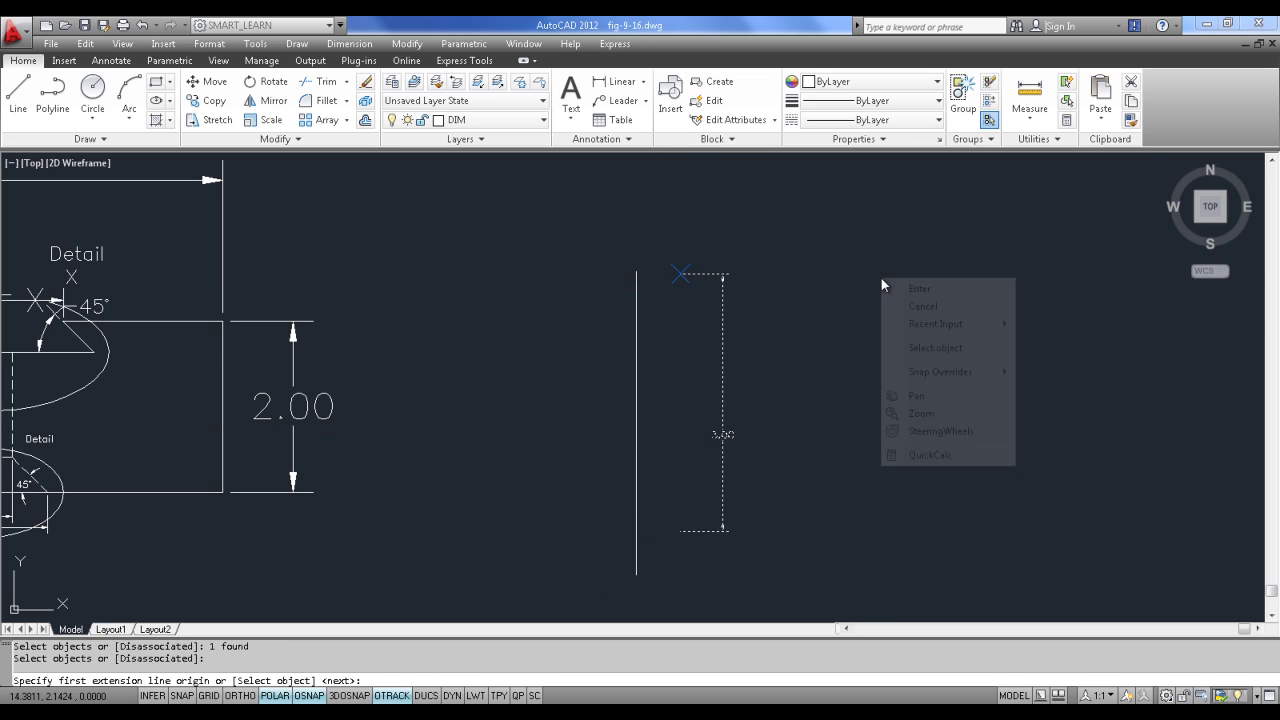
pyautogui.click(925, 348)
pyautogui.click(634, 430)
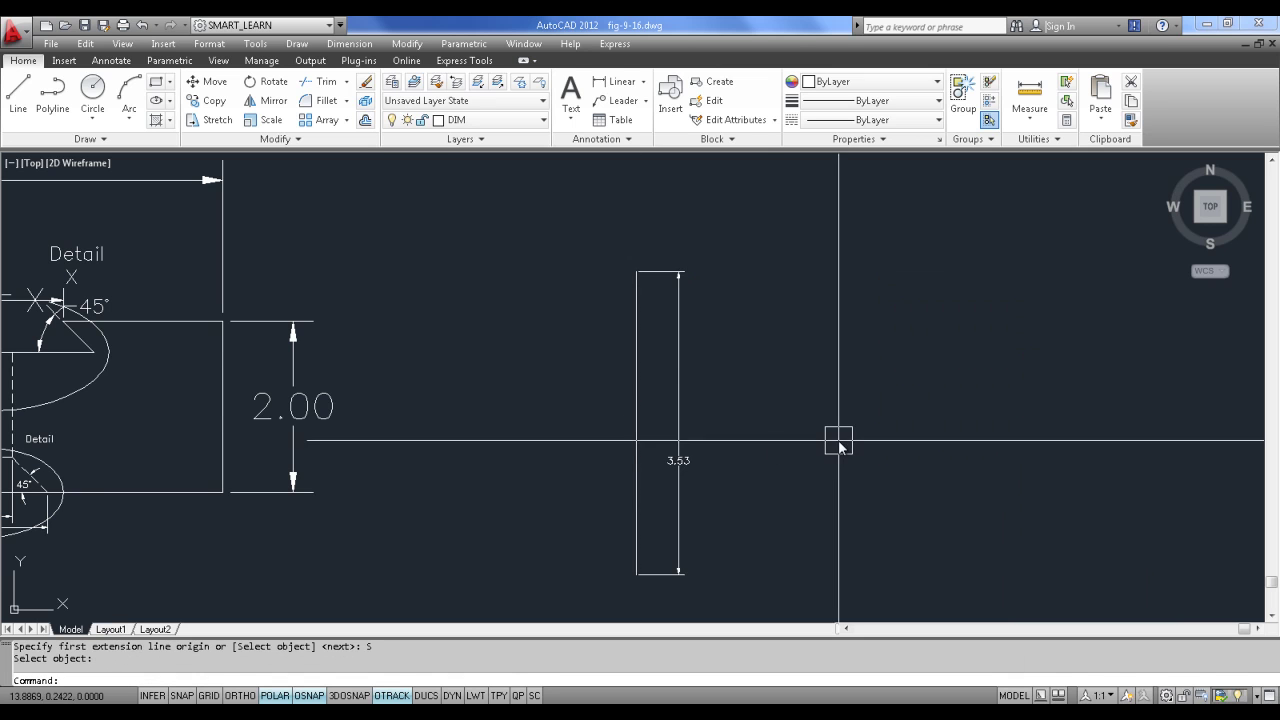
# Step: Stretch the upper end point of the vertical line downward to shorten it to about 2.68 units
pyautogui.scroll(3, 719, 470)
pyautogui.scroll(-5, 719, 470)
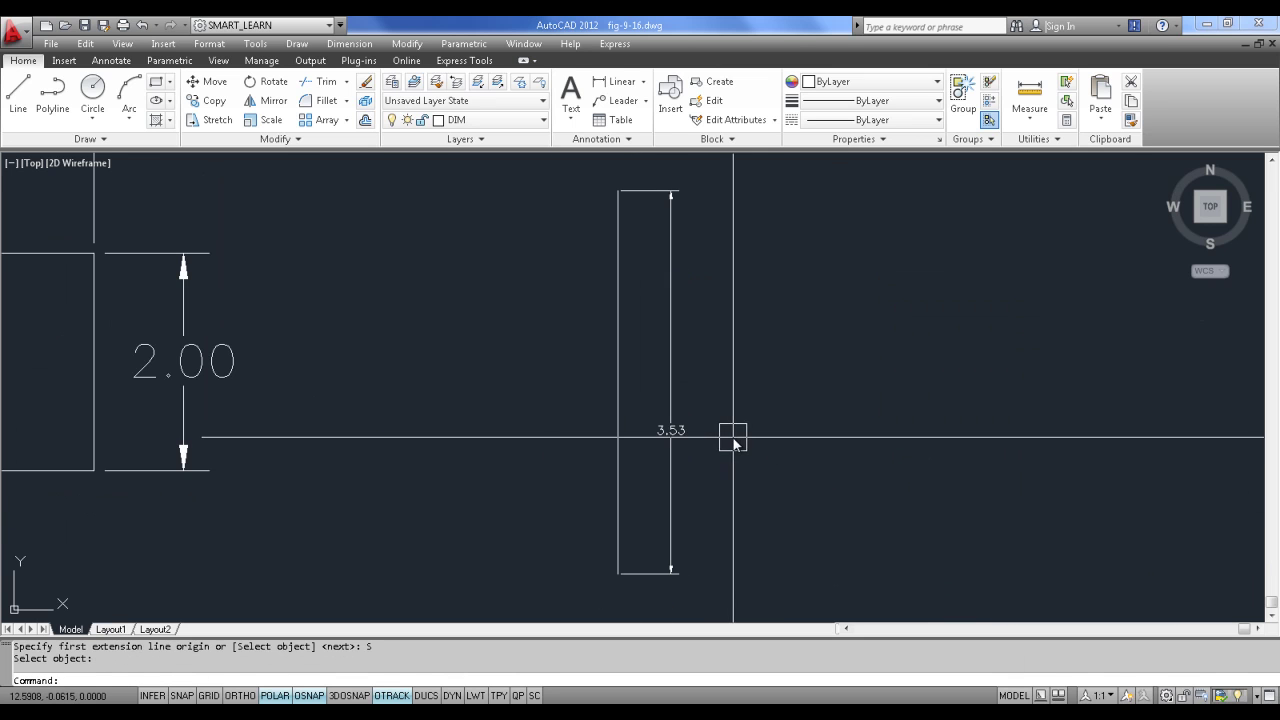
pyautogui.scroll(2, 714, 371)
pyautogui.click(627, 432)
pyautogui.click(632, 180)
pyautogui.click(632, 270)
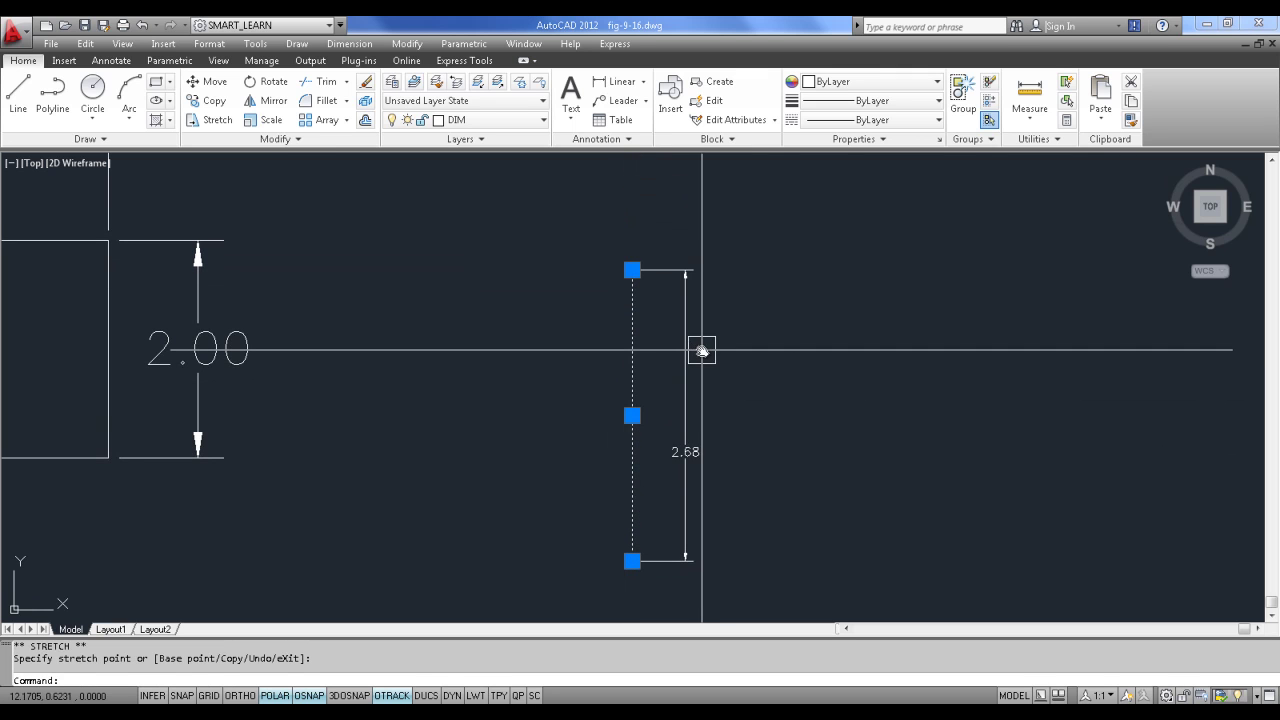
# Step: Update the vertical line's dimension with the Dimension Update command
pyautogui.click(364, 46)
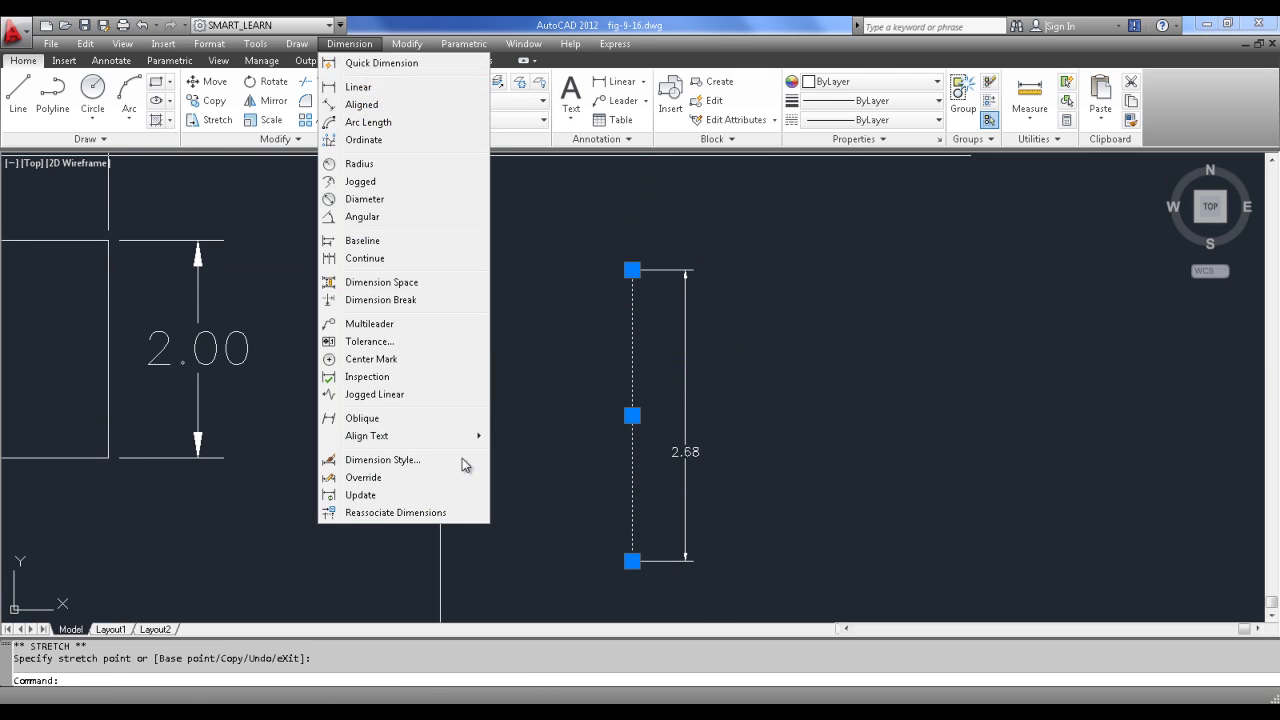
pyautogui.click(400, 492)
pyautogui.click(643, 480)
pyautogui.click(686, 451)
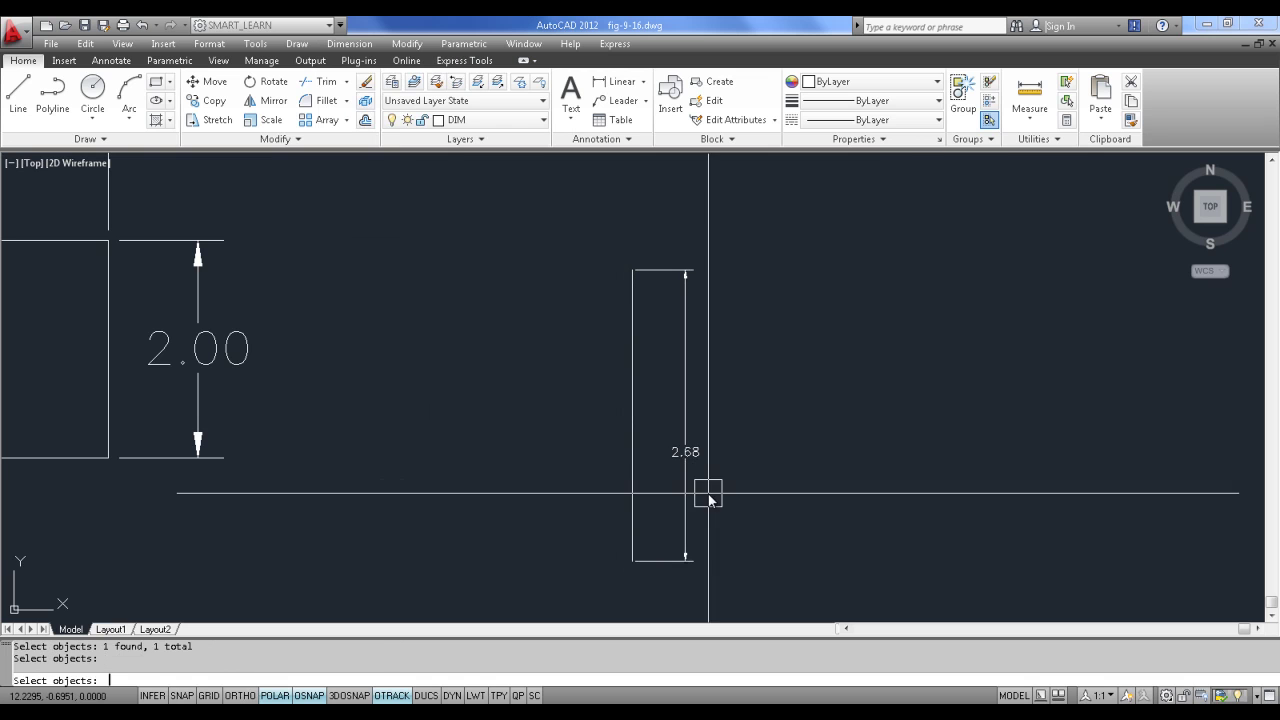
pyautogui.press('Return')
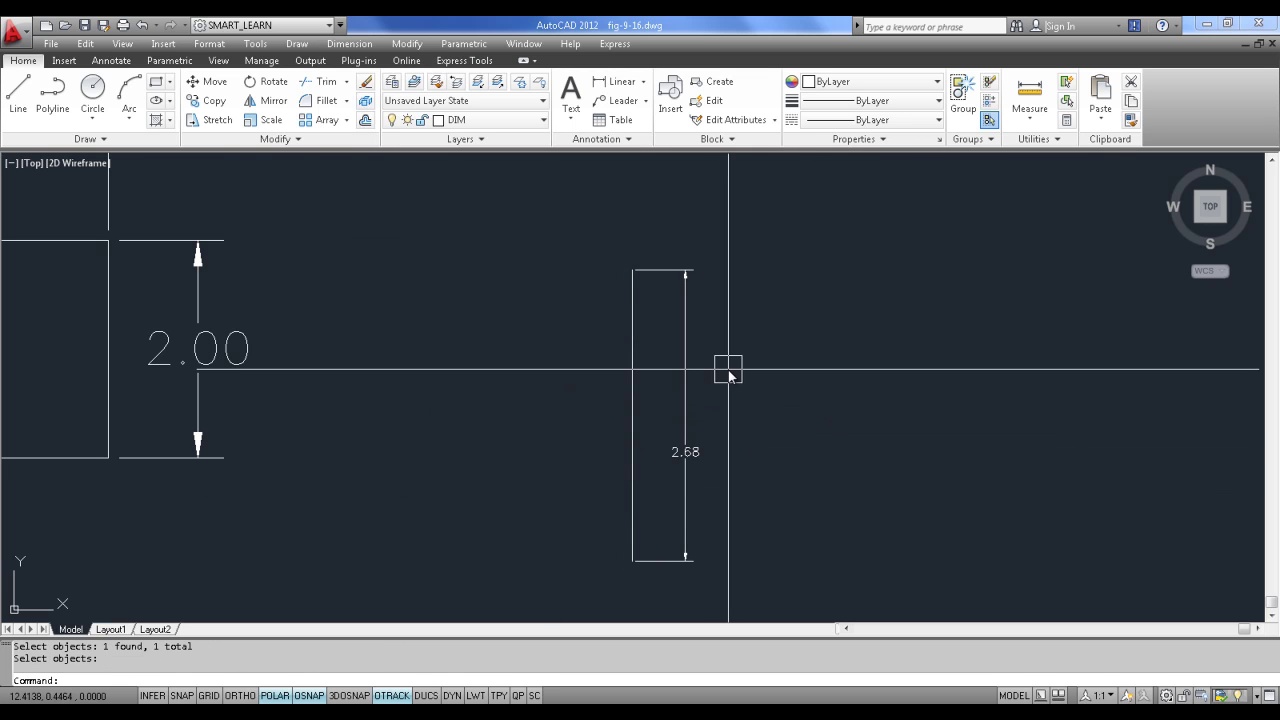
# Step: Close fig-9-16.dwg and Drawing1.dwg without saving their changes
pyautogui.click(1272, 44)
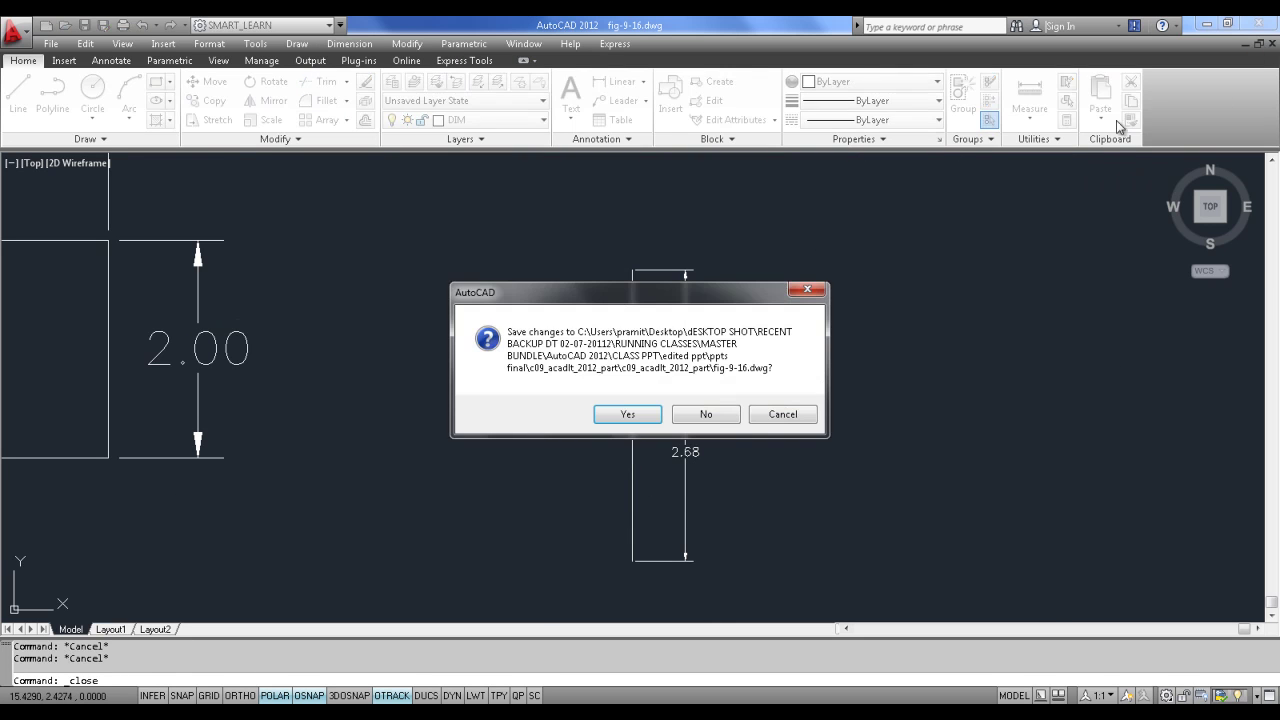
pyautogui.click(706, 414)
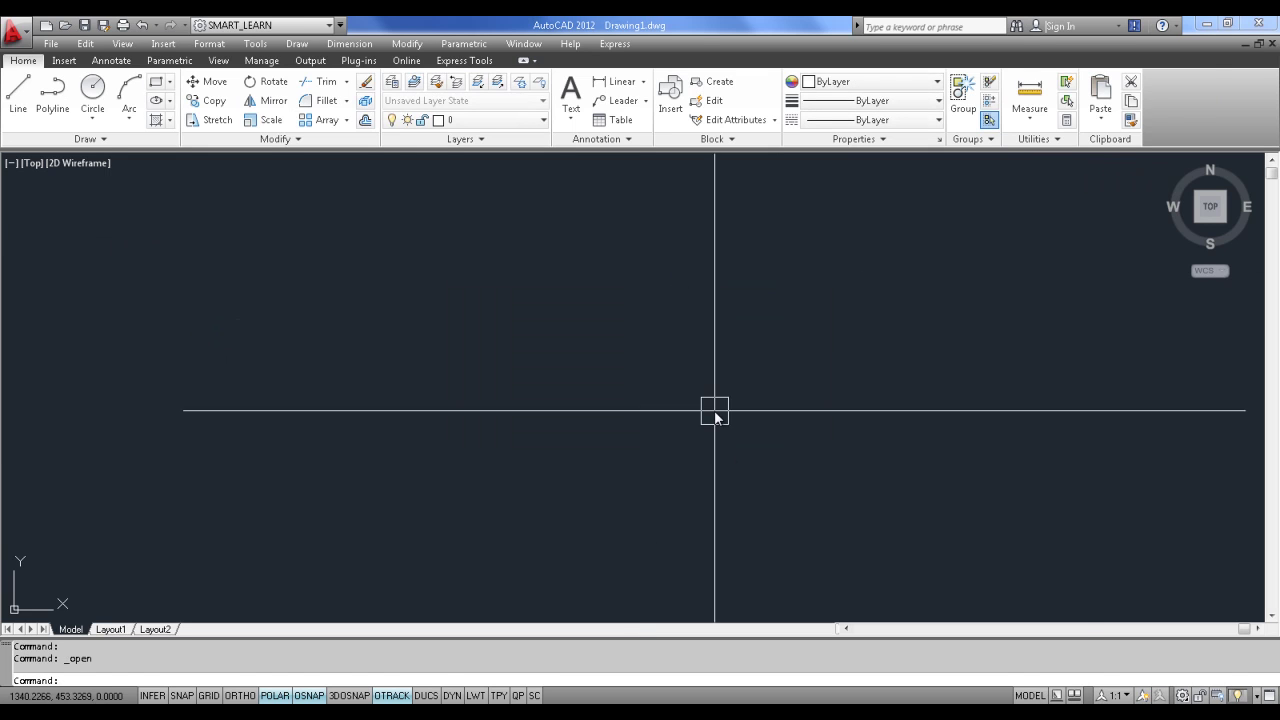
pyautogui.click(1272, 44)
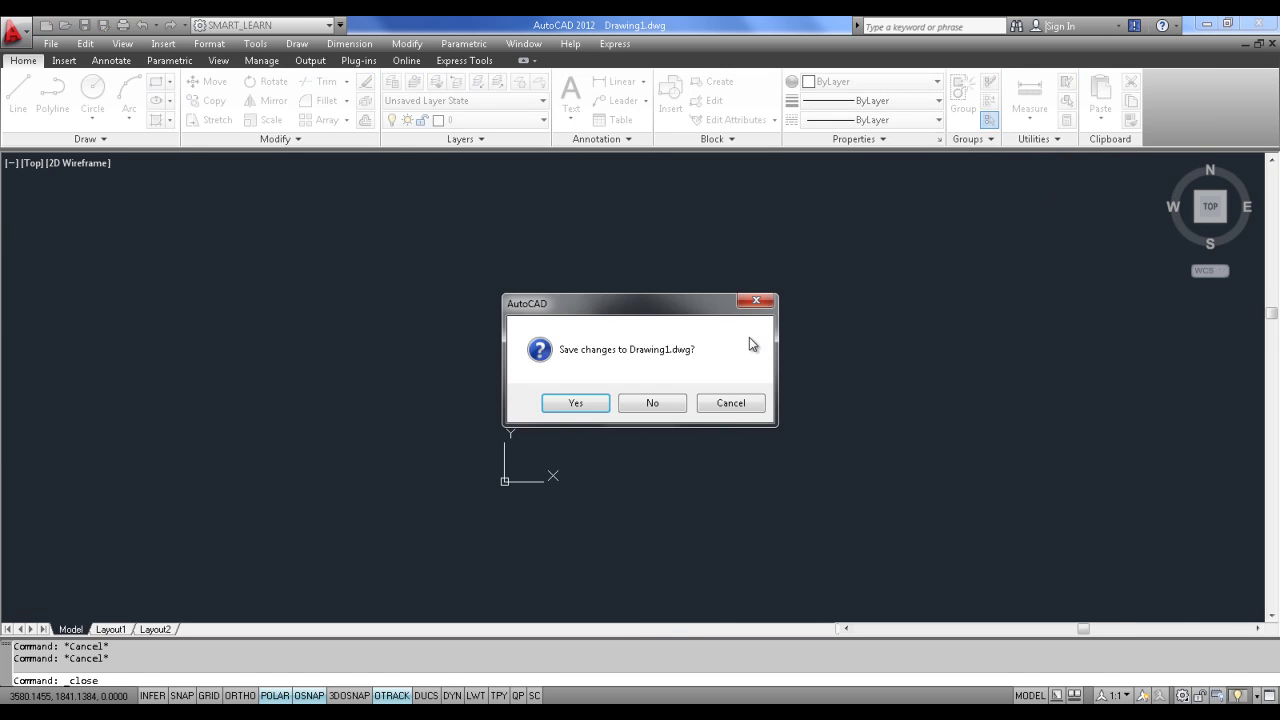
pyautogui.click(659, 413)
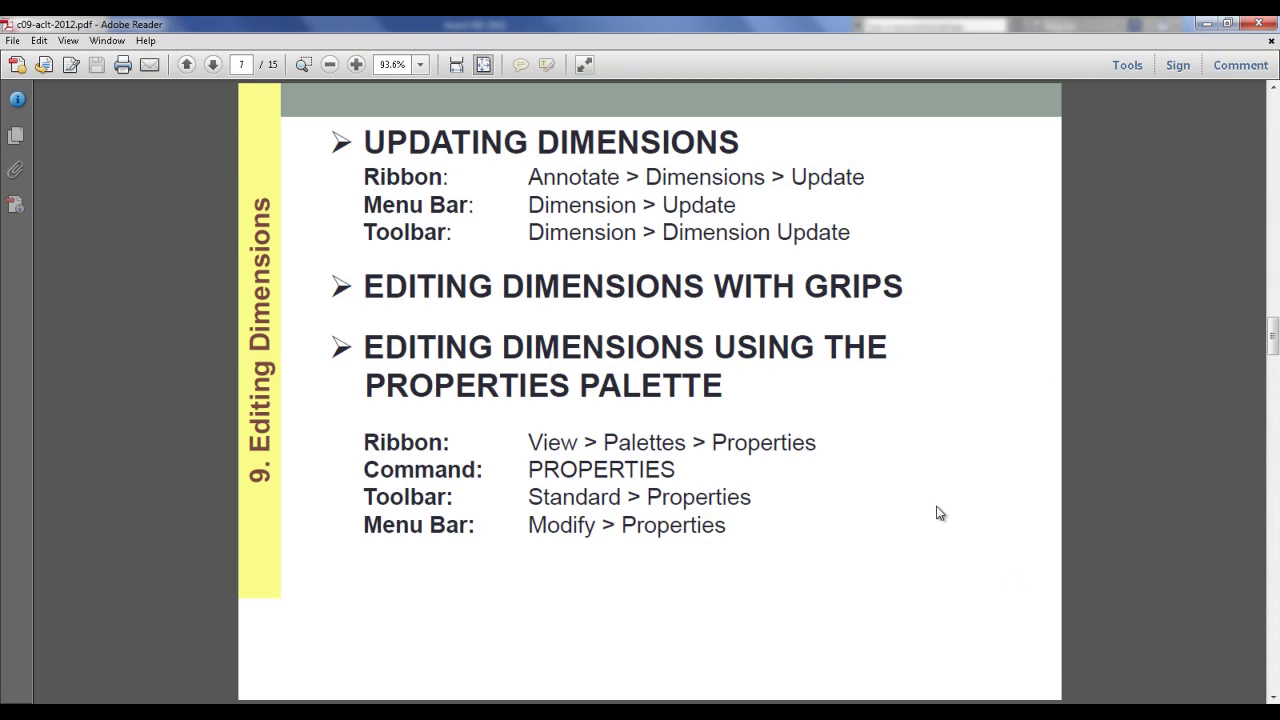
# Step: Switch to the chapter PDF in Adobe Reader and read through the Properties palette pages up to Example 2
pyautogui.scroll(-1, 880, 506)
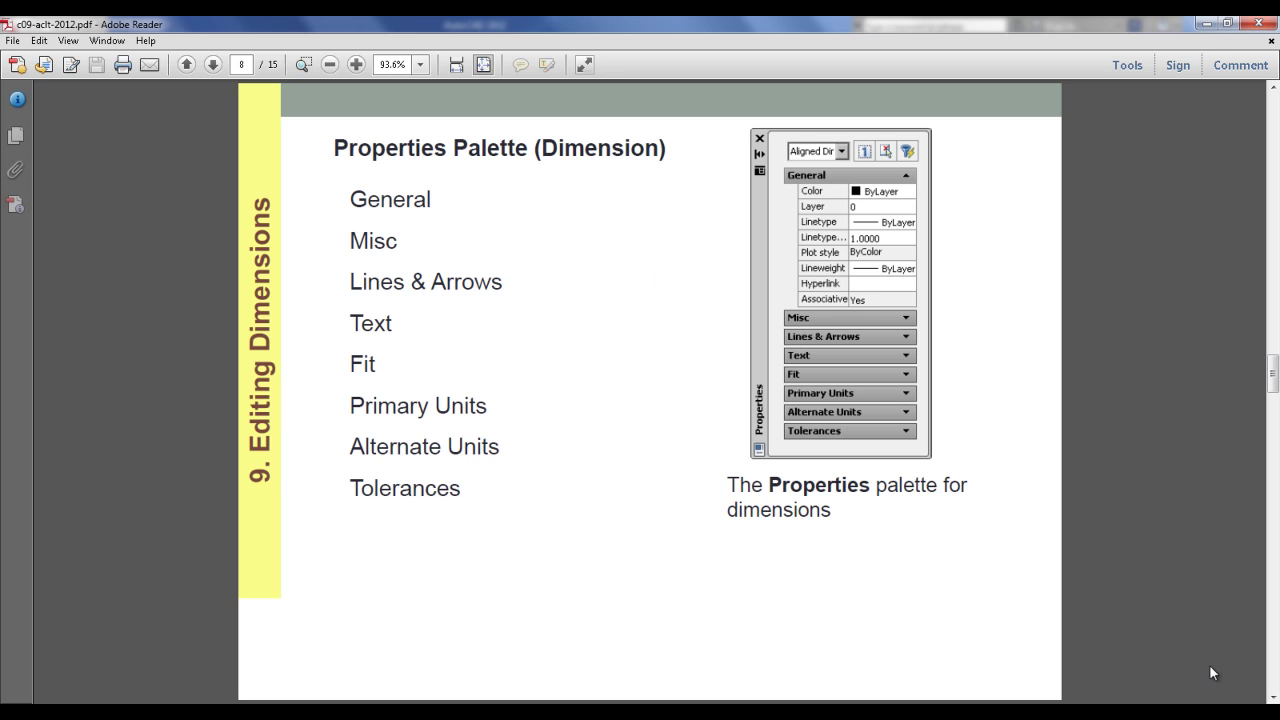
pyautogui.scroll(-1, 371, 285)
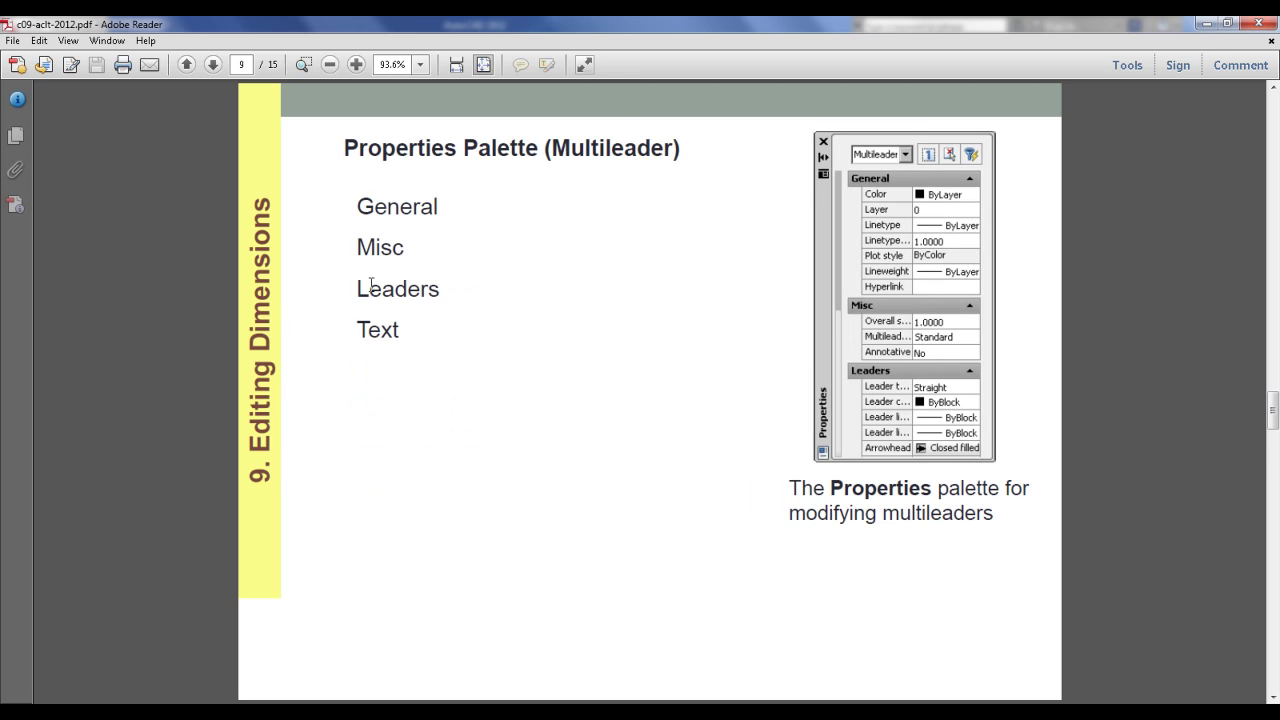
pyautogui.scroll(-1, 447, 342)
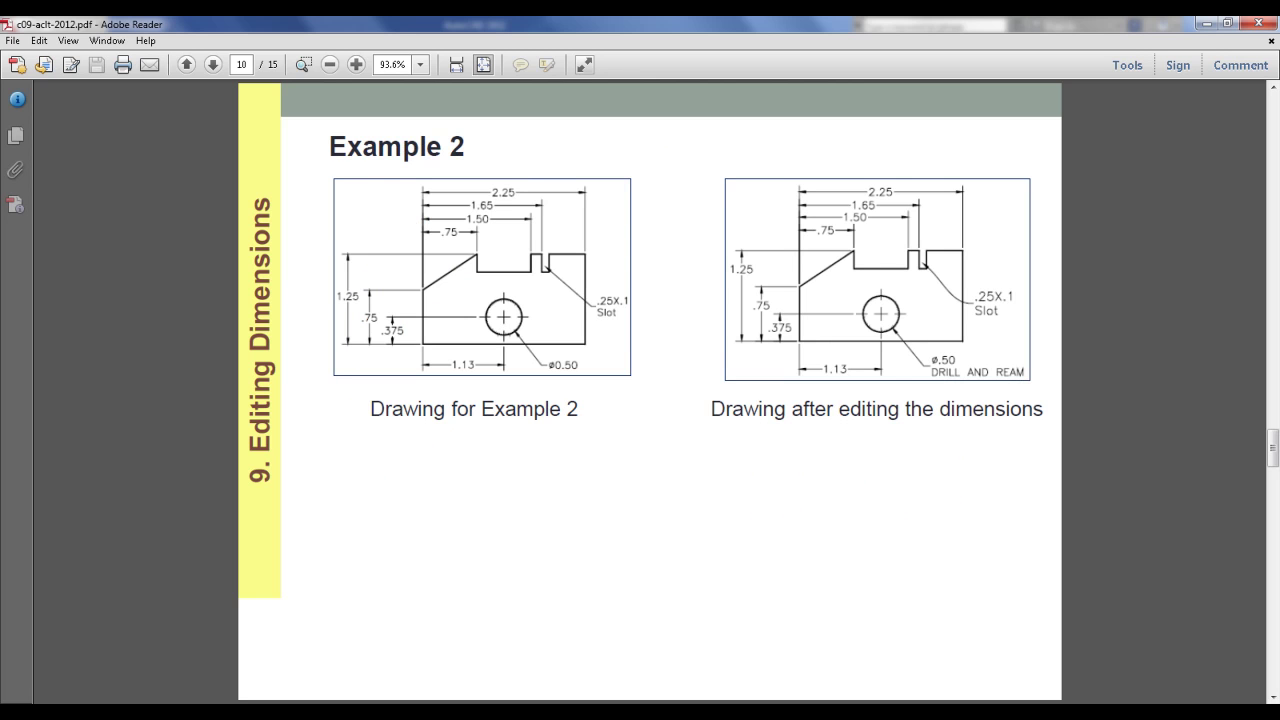
# Step: Switch to AutoCAD and open the drawings fig-9-9 and fig-9-10 from the c09_acadlt_2012_part folder
pyautogui.hotkey('alt', 'Tab')
pyautogui.click(64, 25)
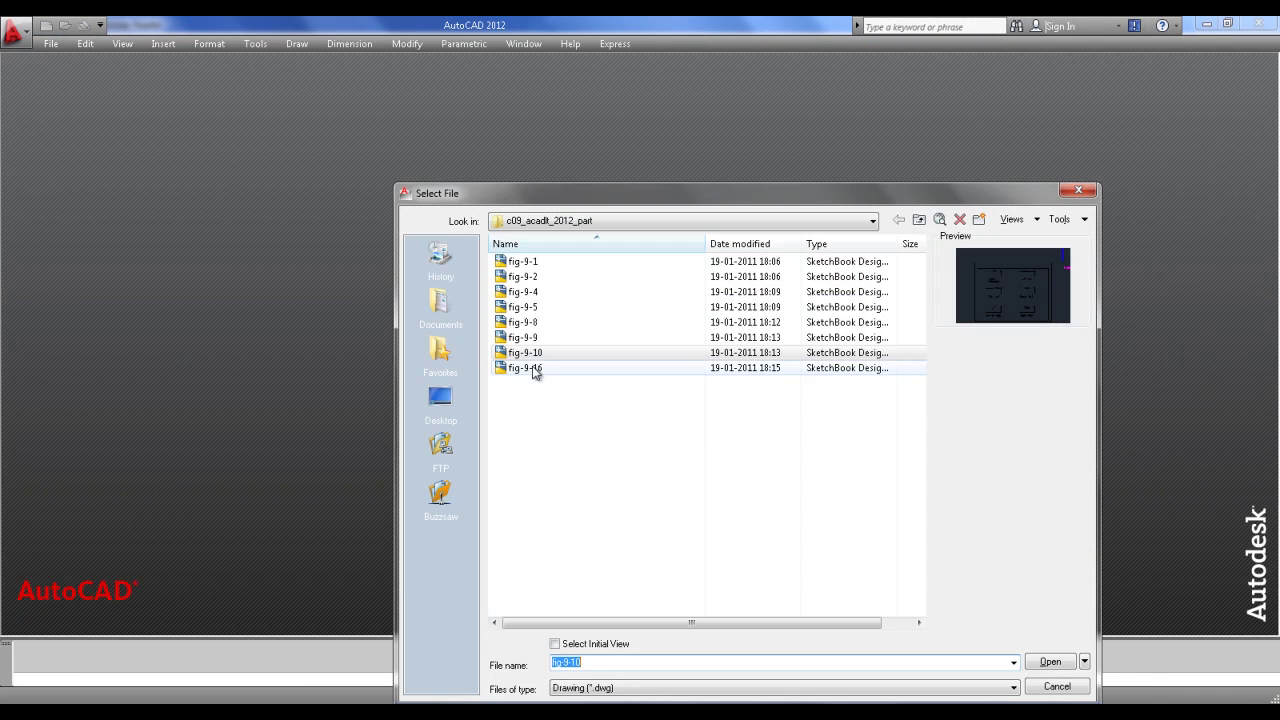
pyautogui.click(533, 339)
pyautogui.doubleClick(533, 339)
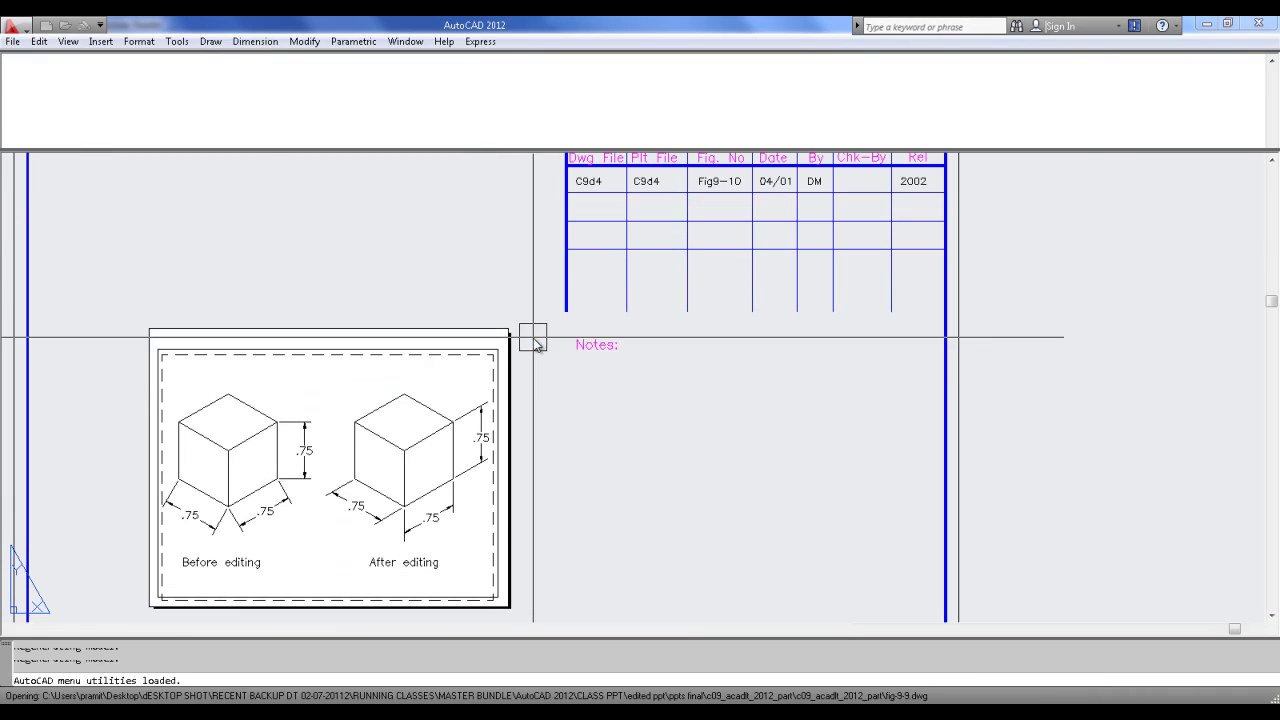
pyautogui.click(64, 25)
pyautogui.click(551, 366)
pyautogui.doubleClick(540, 362)
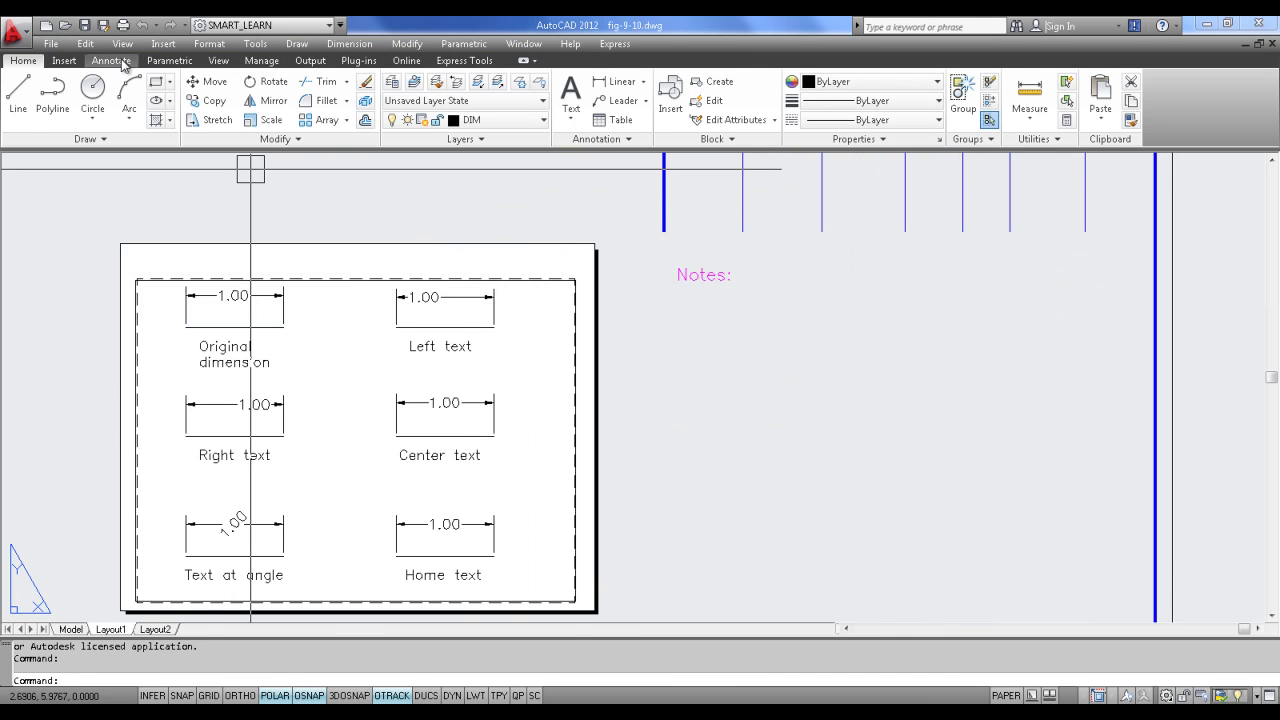
# Step: Save fig-9-10.dwg and open the fig-9-16 drawing
pyautogui.click(84, 25)
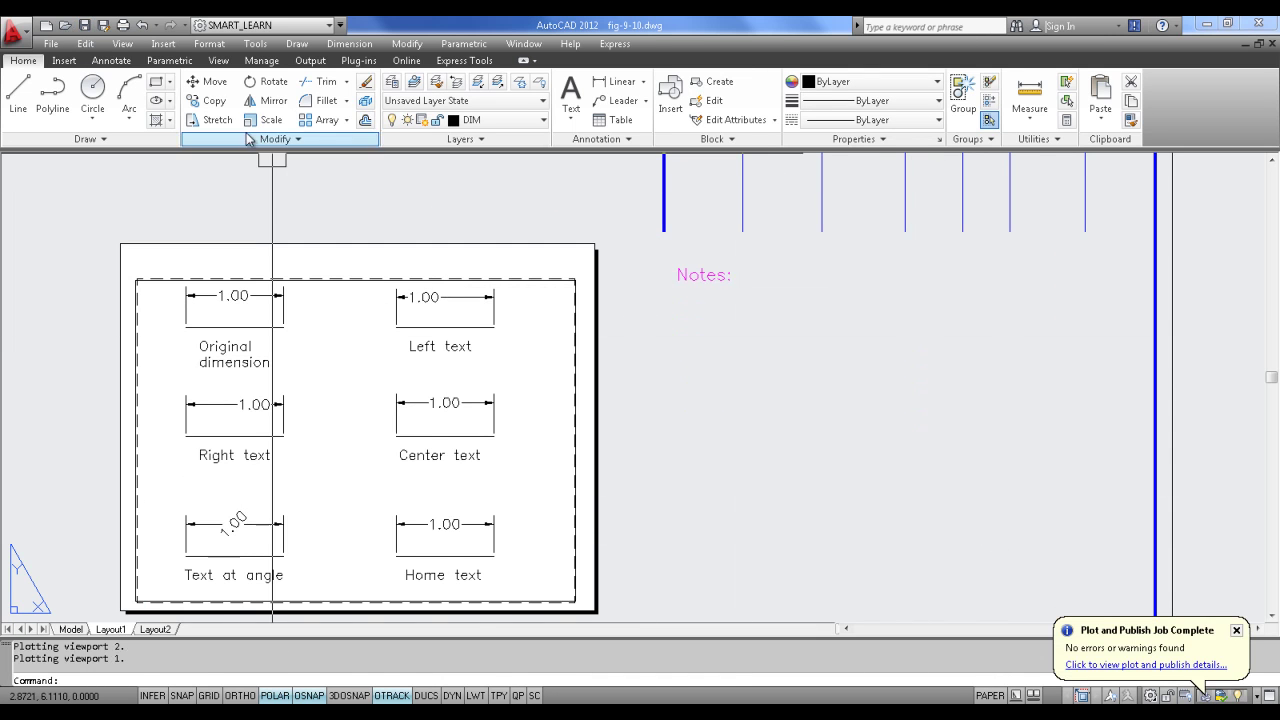
pyautogui.click(64, 25)
pyautogui.doubleClick(534, 368)
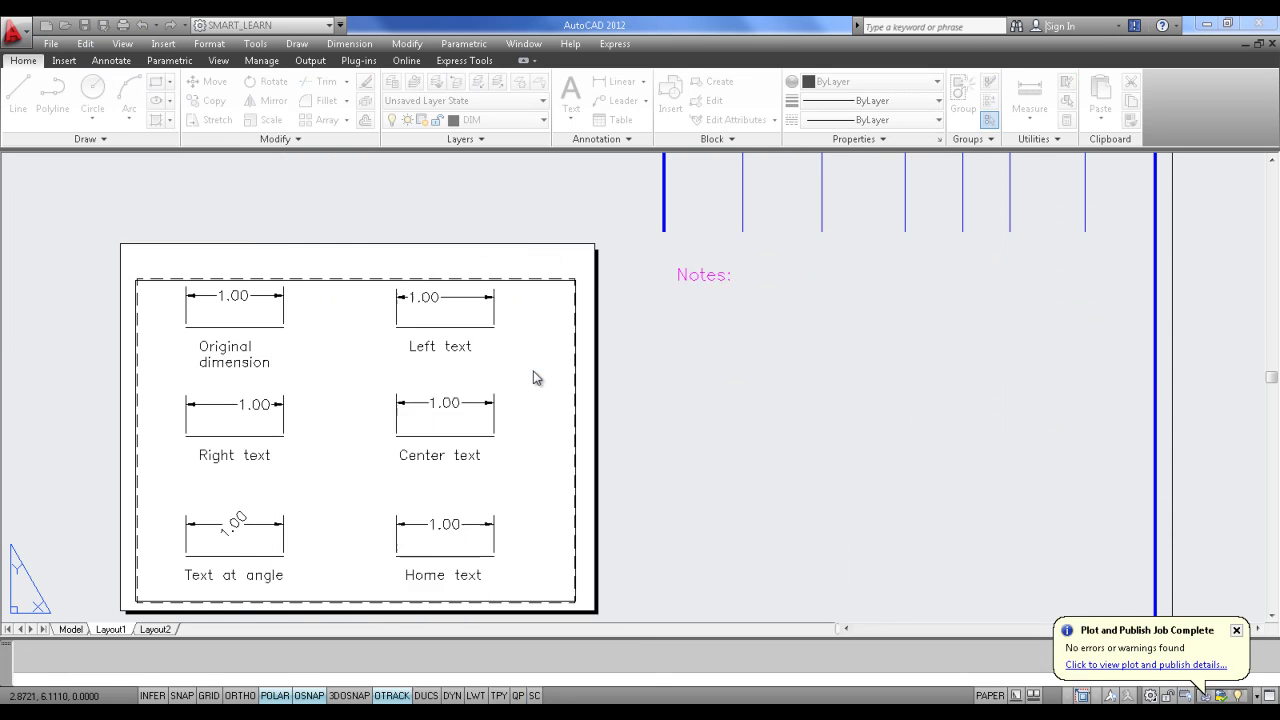
# Step: Show the model space of fig-9-16 and turn off the lineweight display
pyautogui.click(68, 629)
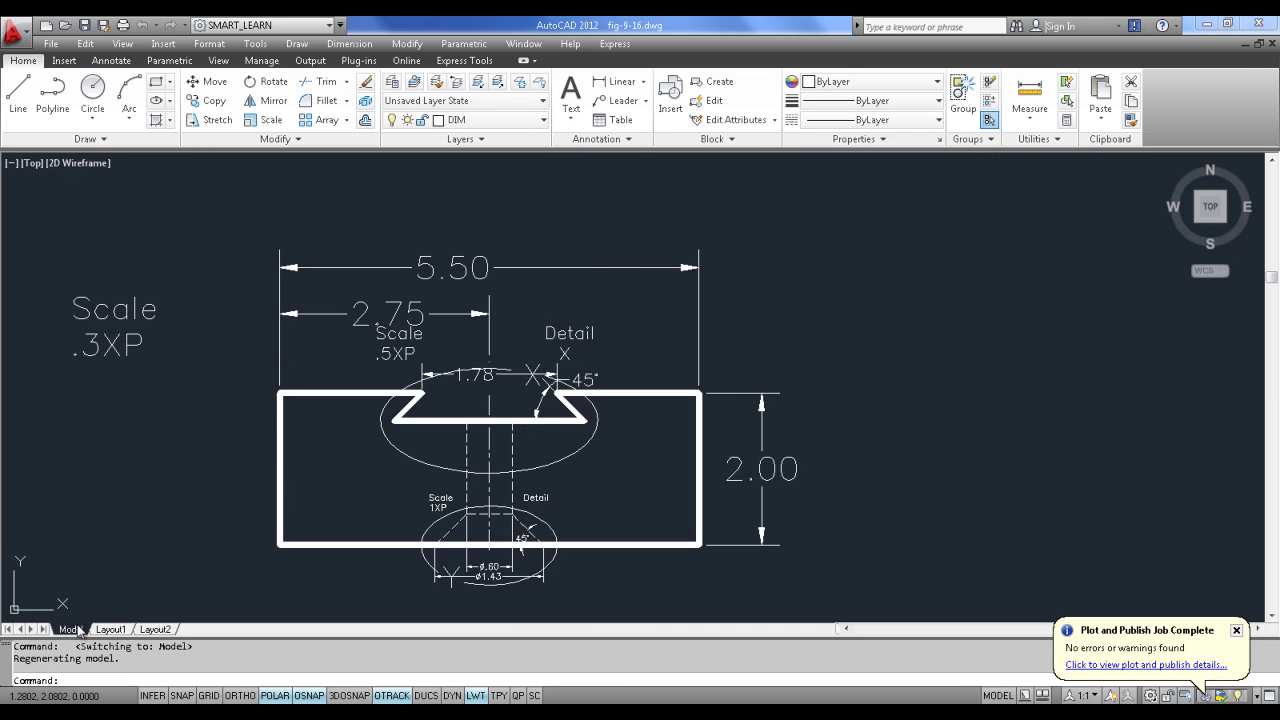
pyautogui.click(475, 695)
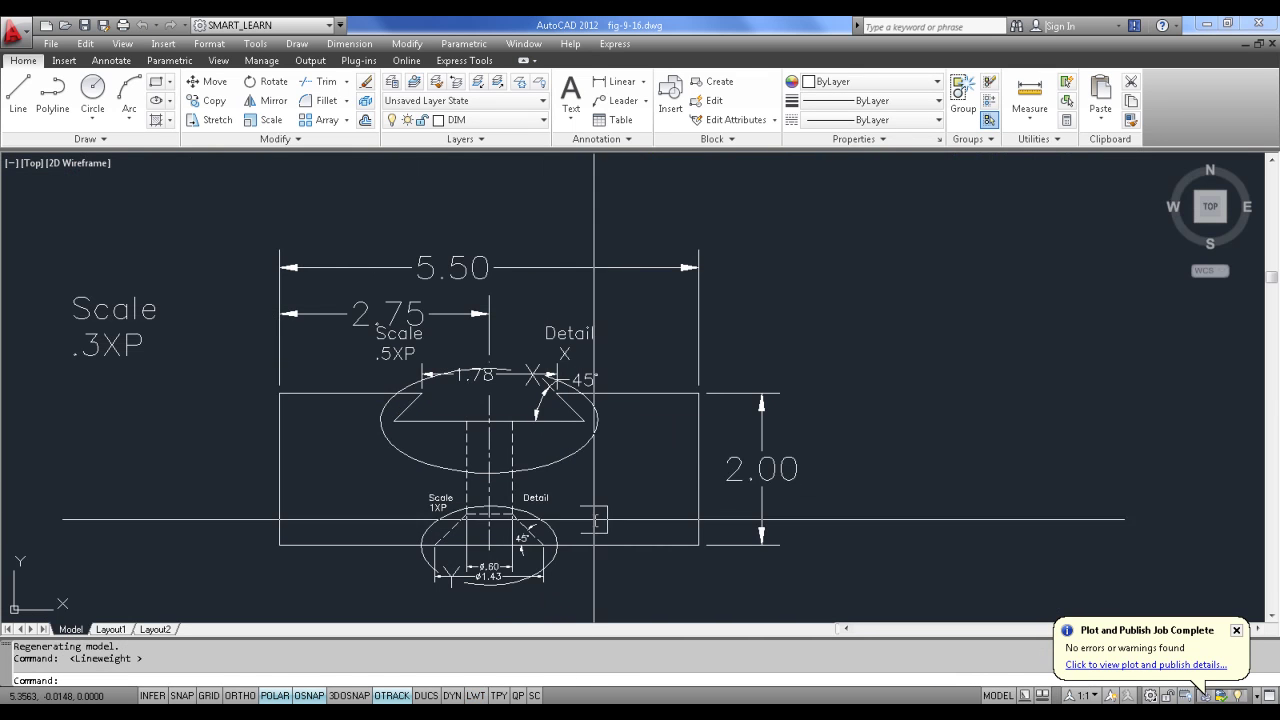
pyautogui.scroll(4, 610, 510)
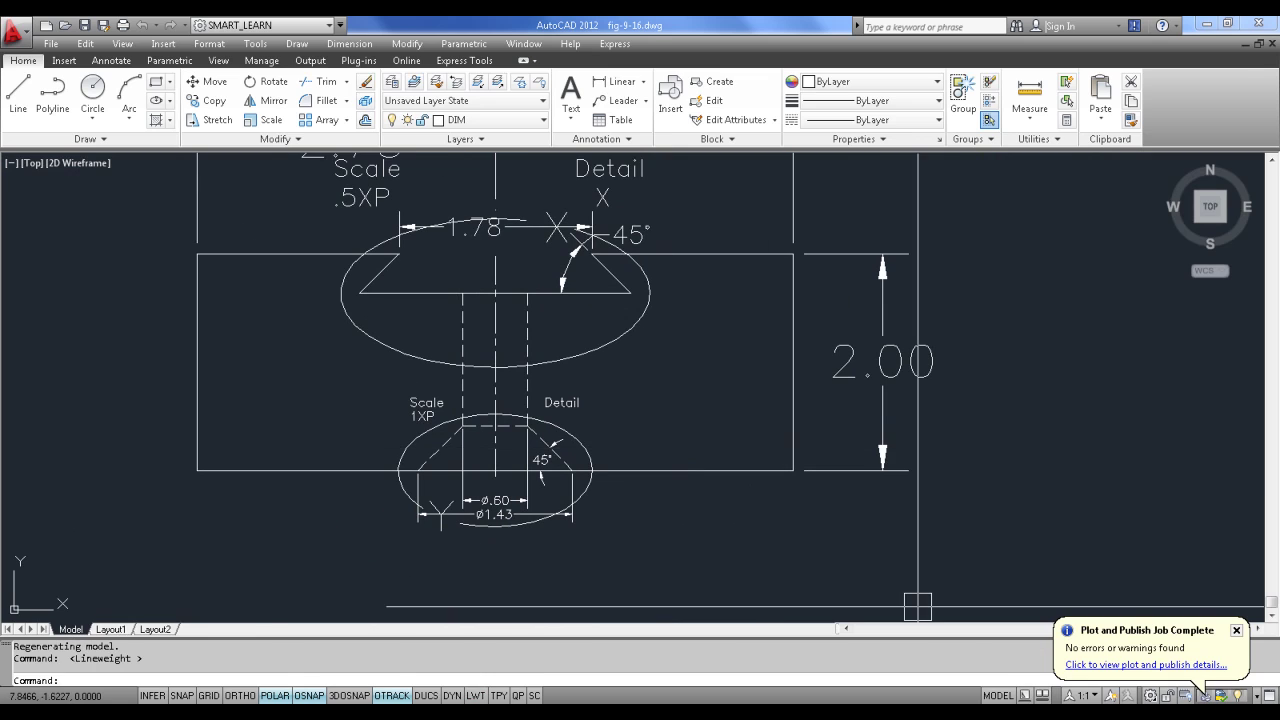
# Step: Open the properties of the vertical 2.00 dimension beside the plate
pyautogui.hotkey('alt', 'Tab')
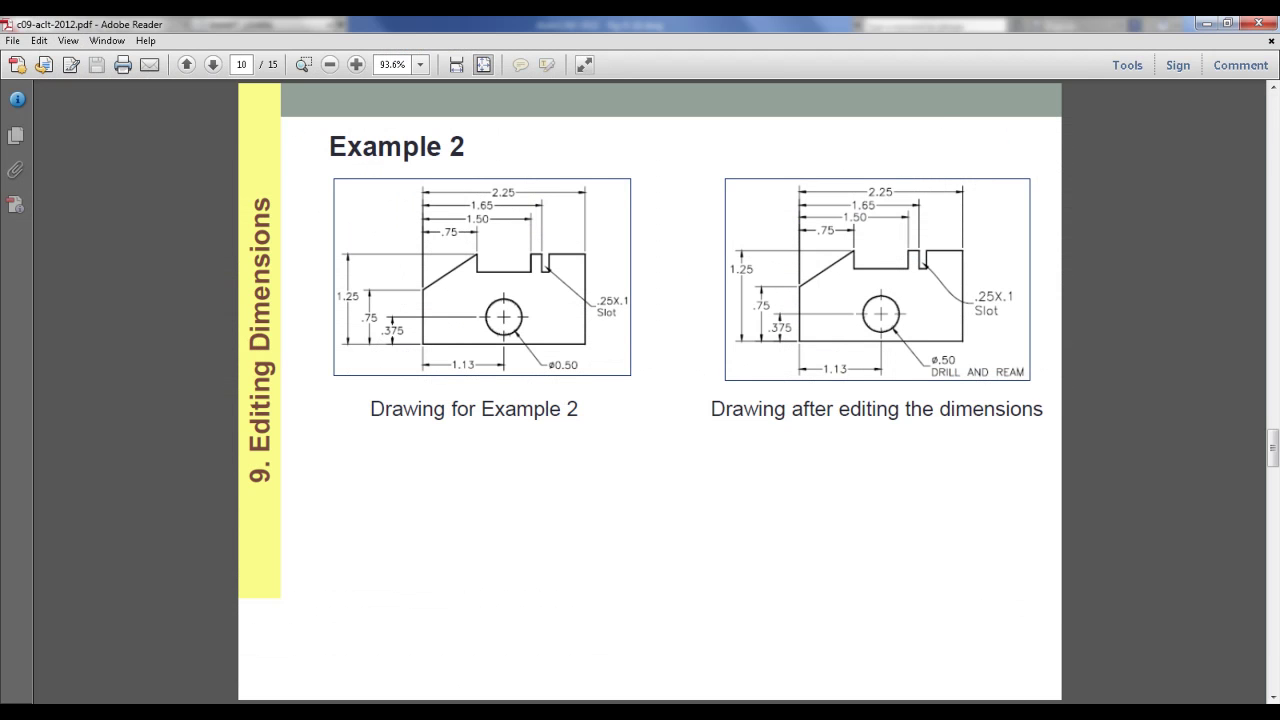
pyautogui.hotkey('alt', 'Tab')
pyautogui.click(865, 372)
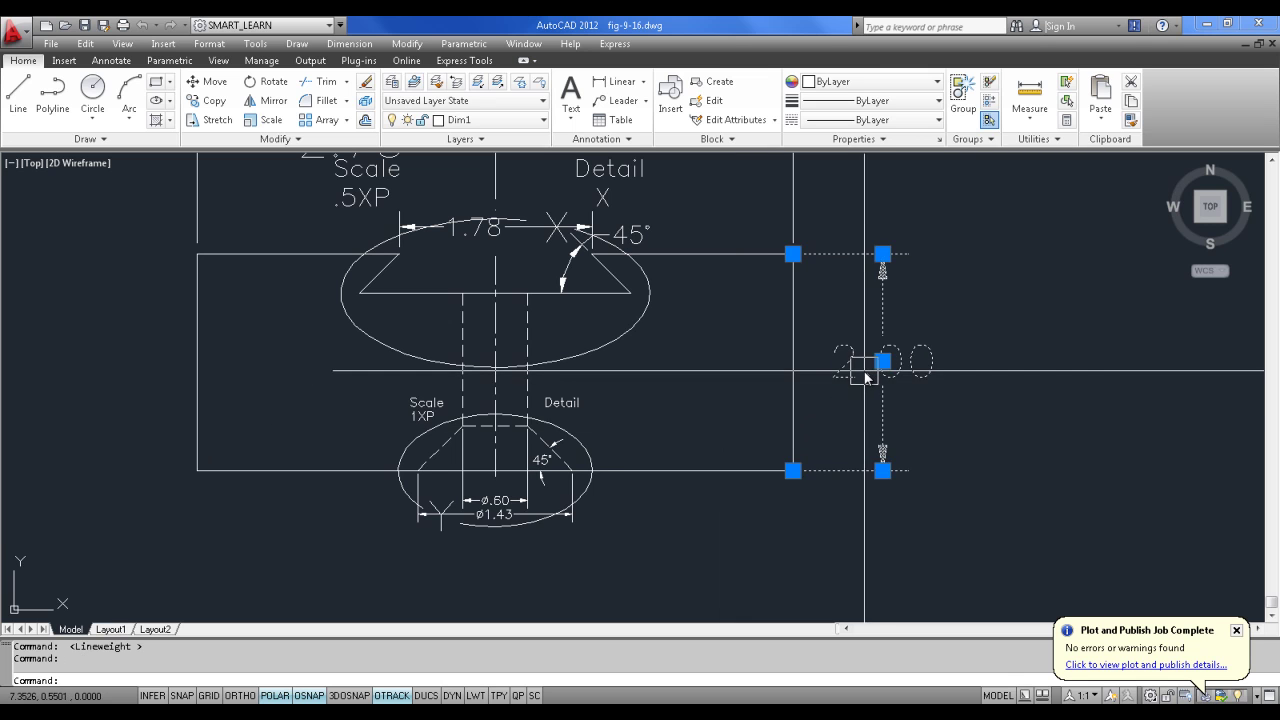
pyautogui.rightClick(865, 372)
pyautogui.click(885, 670)
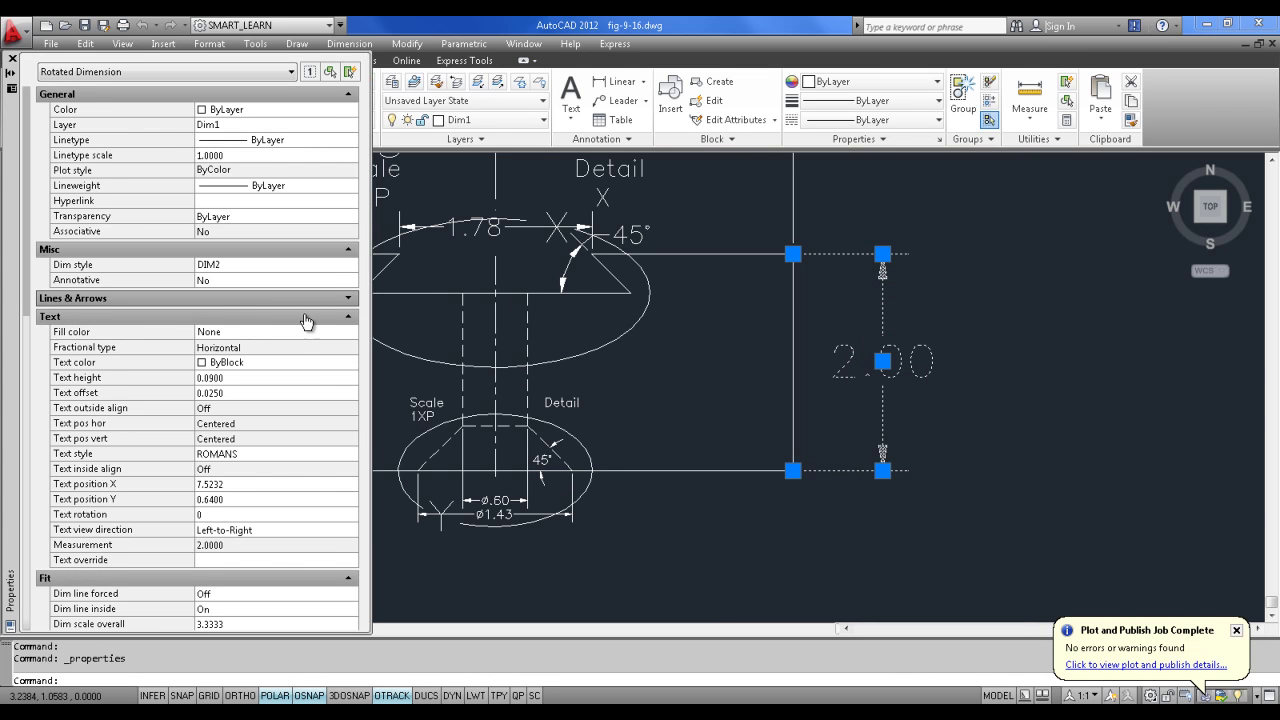
# Step: Collapse all the property categories of the selected dimension, from General to Tolerances
pyautogui.click(348, 316)
pyautogui.click(348, 335)
pyautogui.click(348, 353)
pyautogui.click(348, 353)
pyautogui.click(348, 371)
pyautogui.click(348, 390)
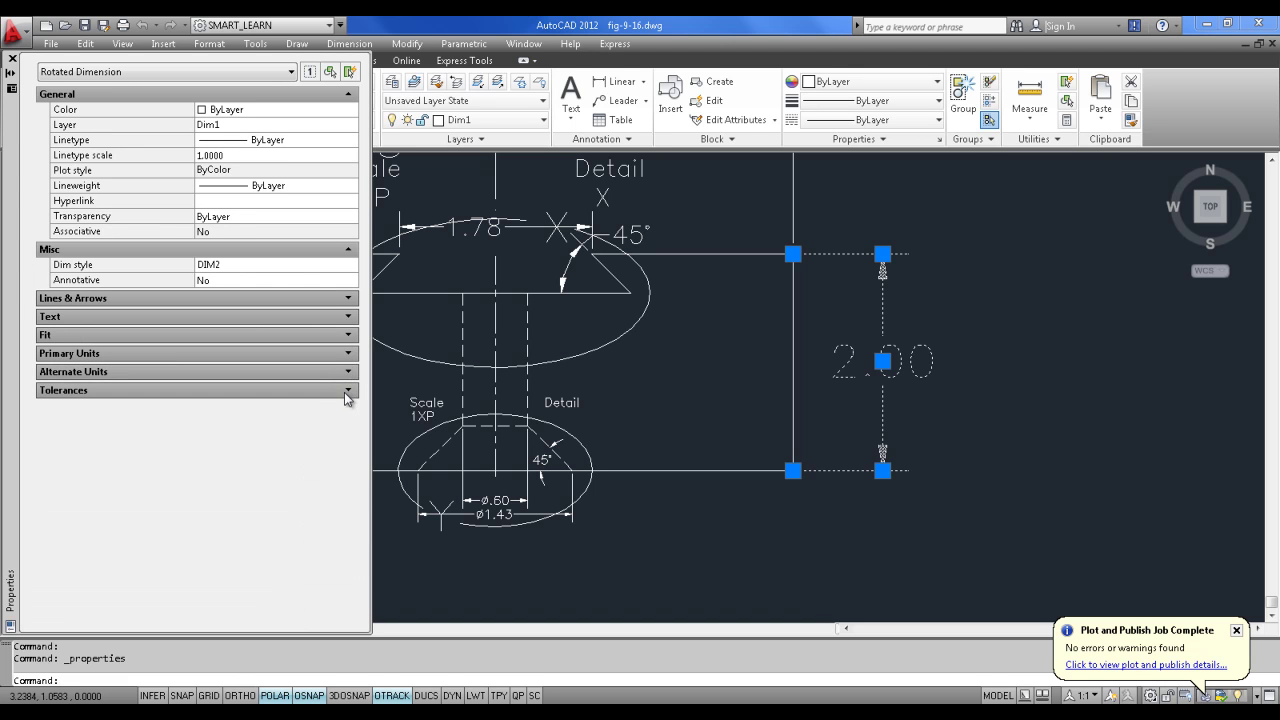
pyautogui.click(348, 249)
pyautogui.click(348, 96)
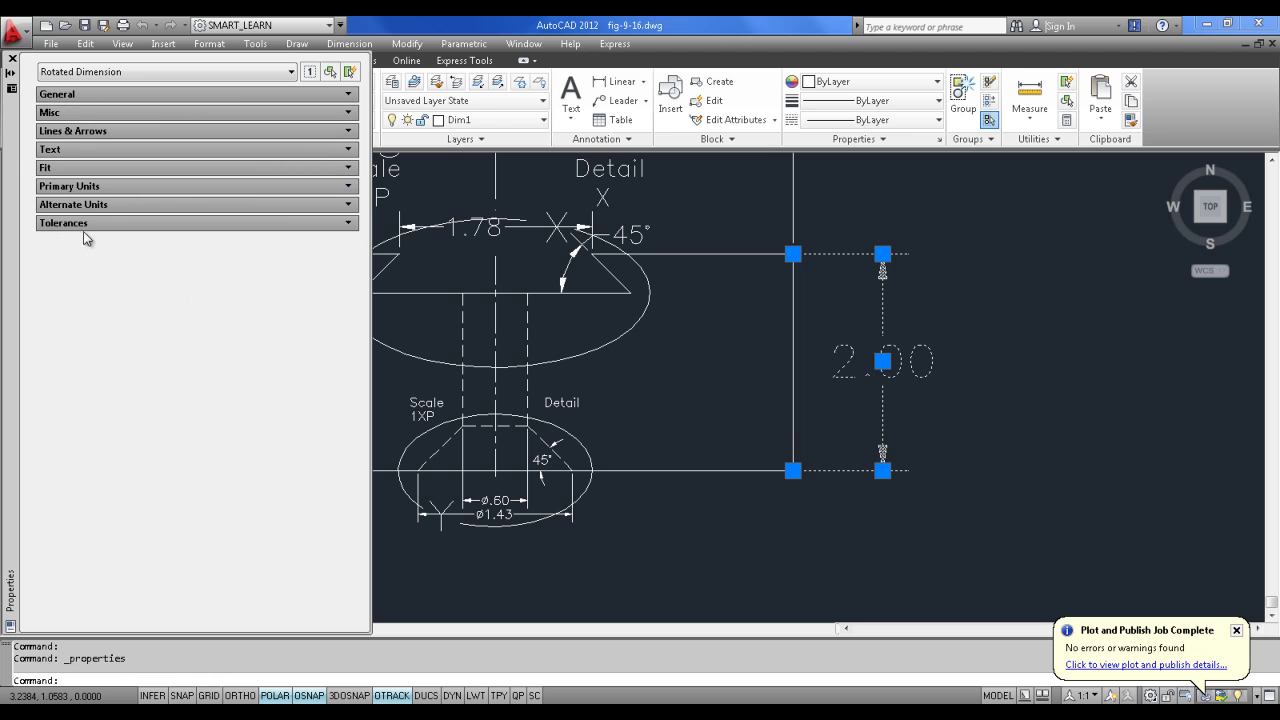
# Step: In the 2.00 dimension's Tolerances properties, set the tolerance alignment to Decimal separators and the tolerance display to Symmetrical
pyautogui.click(348, 223)
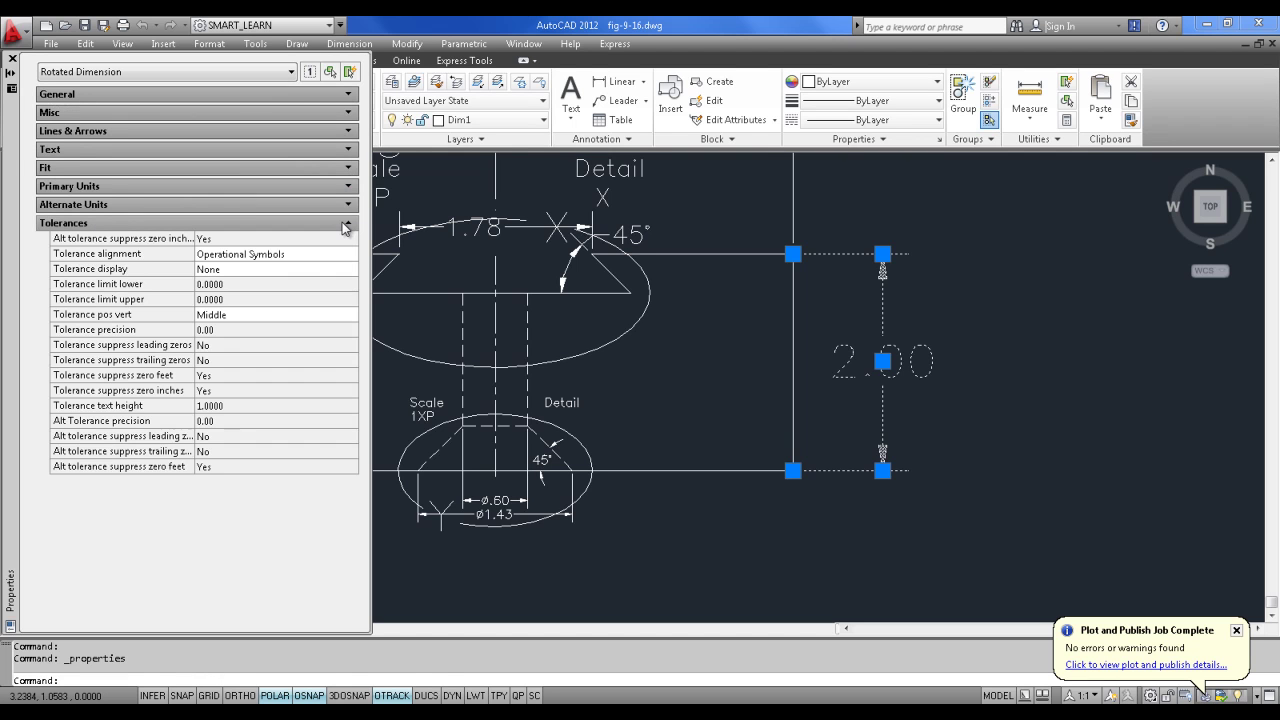
pyautogui.click(276, 258)
pyautogui.click(278, 256)
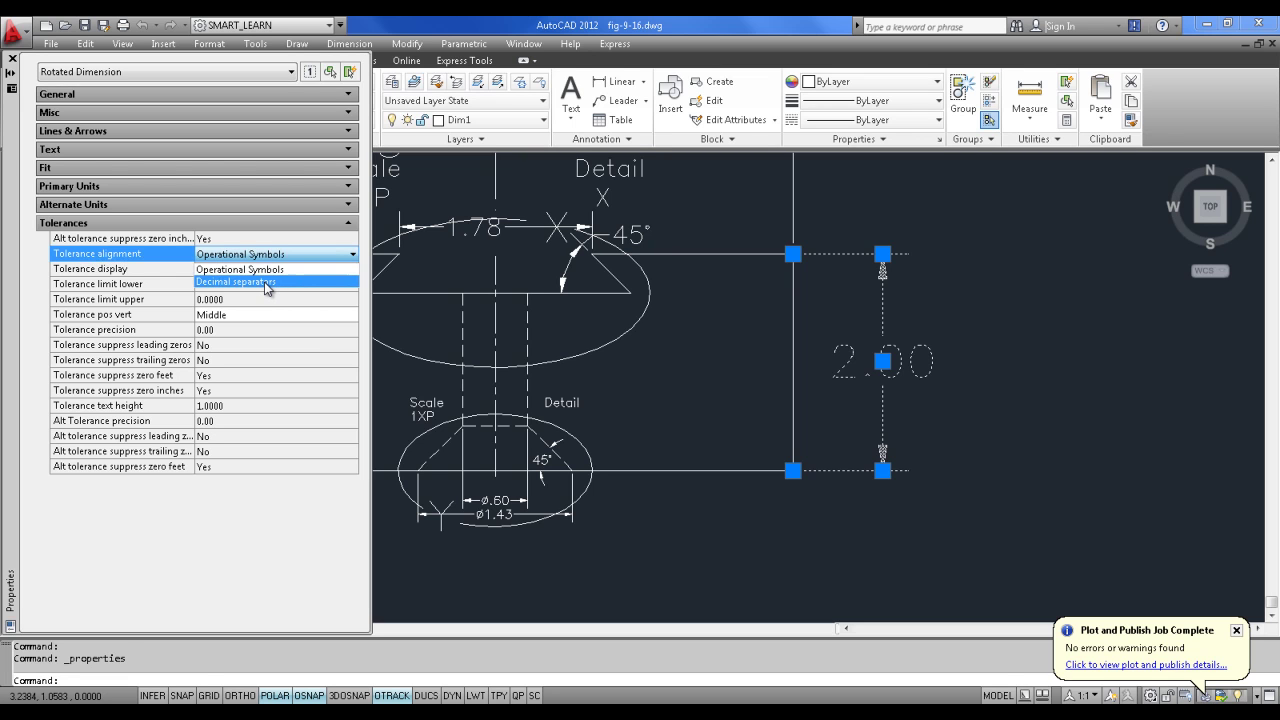
pyautogui.click(265, 283)
pyautogui.click(231, 272)
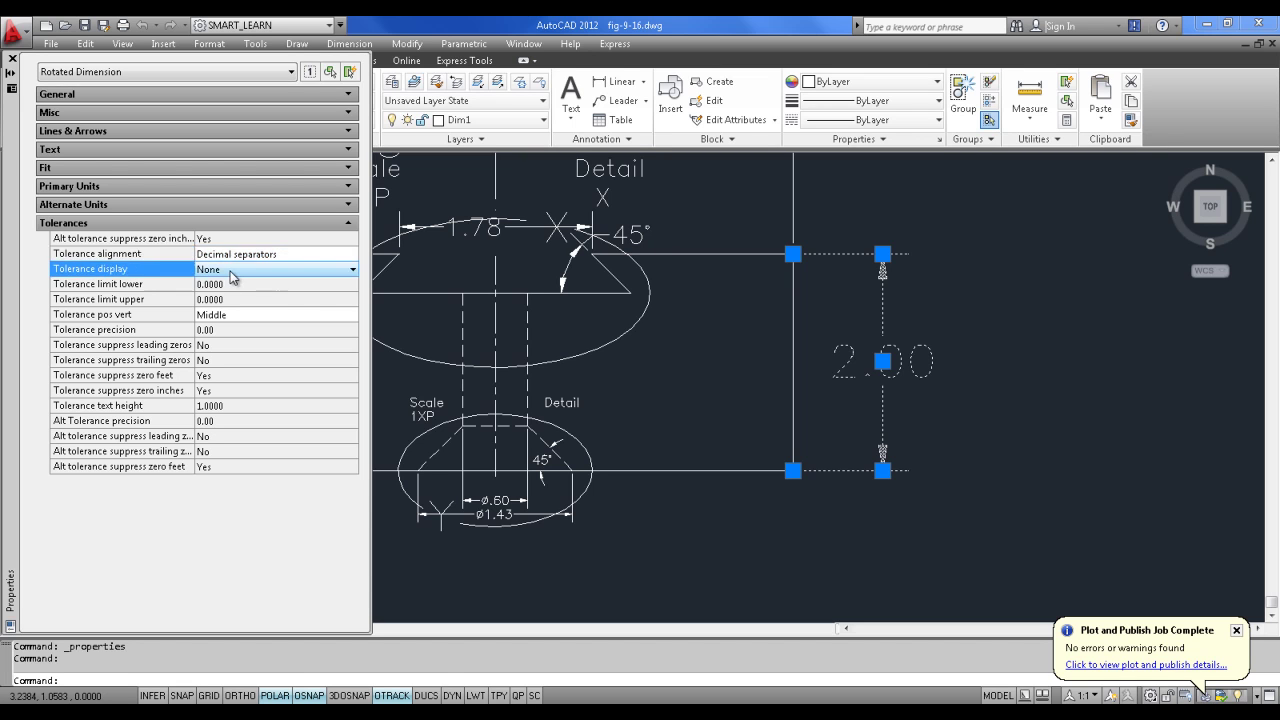
pyautogui.click(231, 272)
pyautogui.click(222, 298)
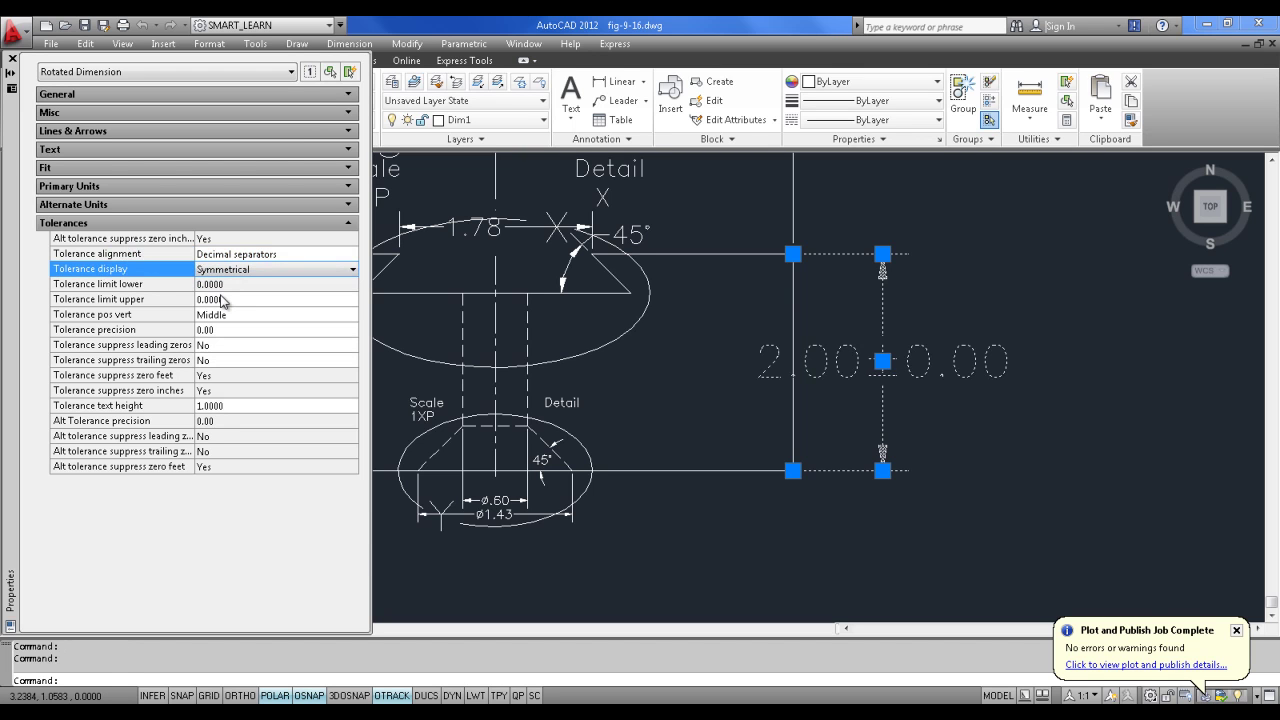
# Step: Set the 2.00 dimension's tolerance display to Deviation with a lower limit of 0.002 and an upper limit of 0.003
pyautogui.click(236, 271)
pyautogui.click(229, 314)
pyautogui.click(219, 284)
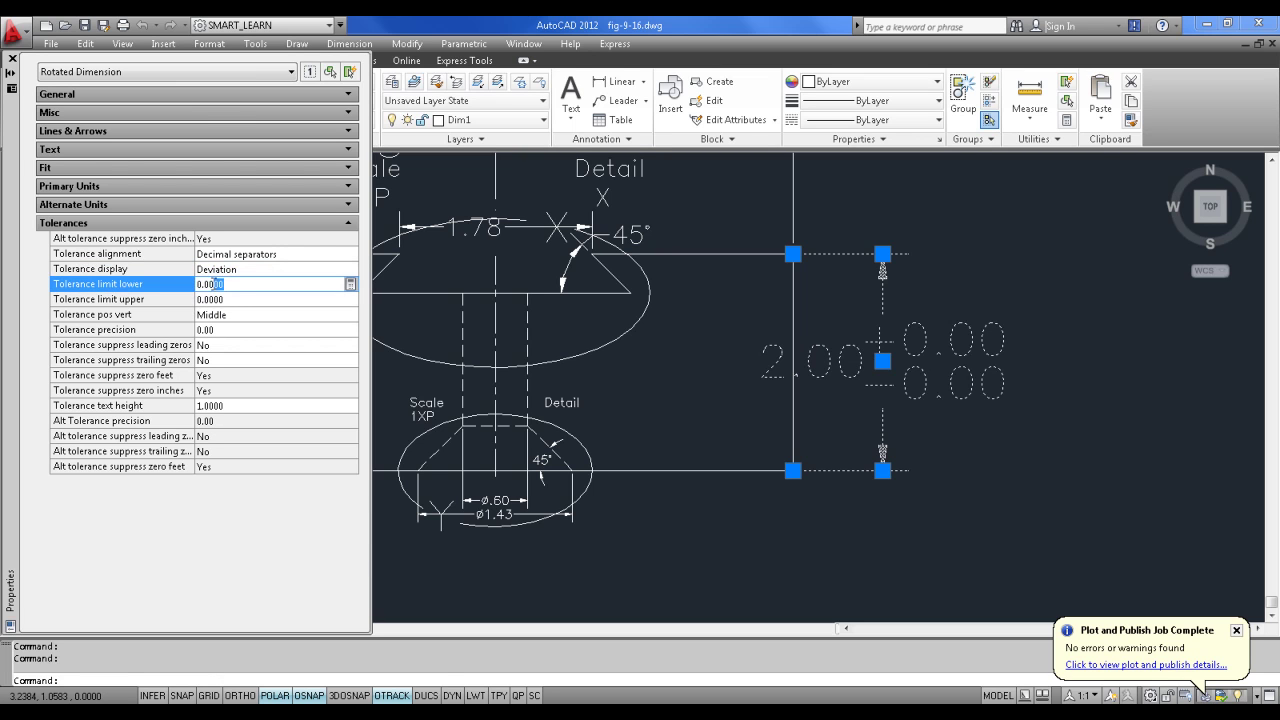
pyautogui.write('0.002')
pyautogui.click(219, 299)
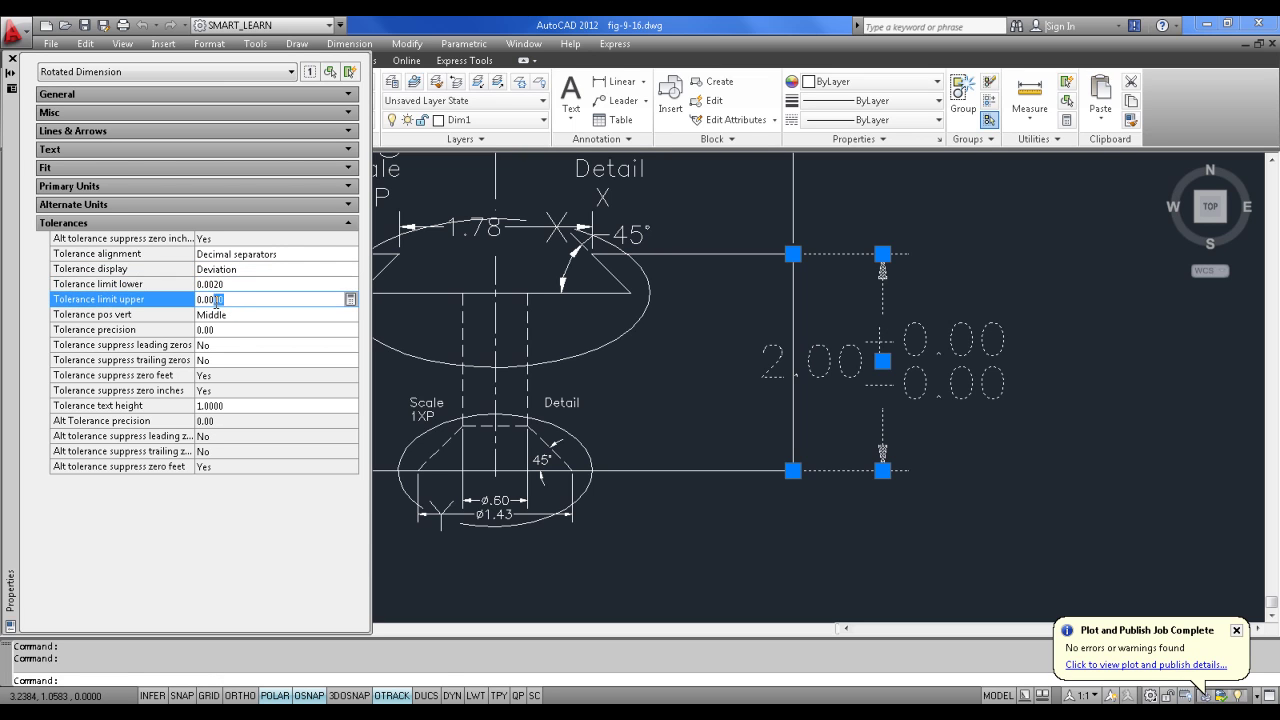
pyautogui.write('0.003')
# Step: Set the dimension's vertical tolerance position to Bottom and its tolerance precision to 0.00000
pyautogui.click(238, 316)
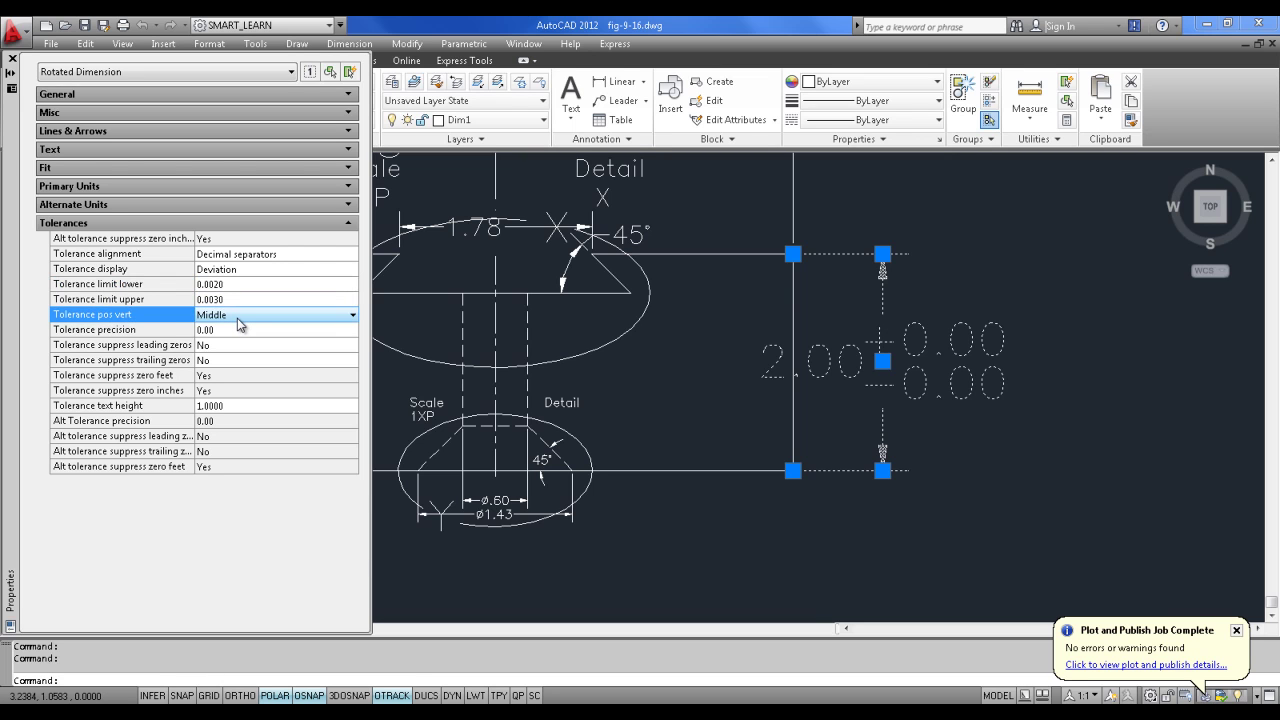
pyautogui.click(240, 316)
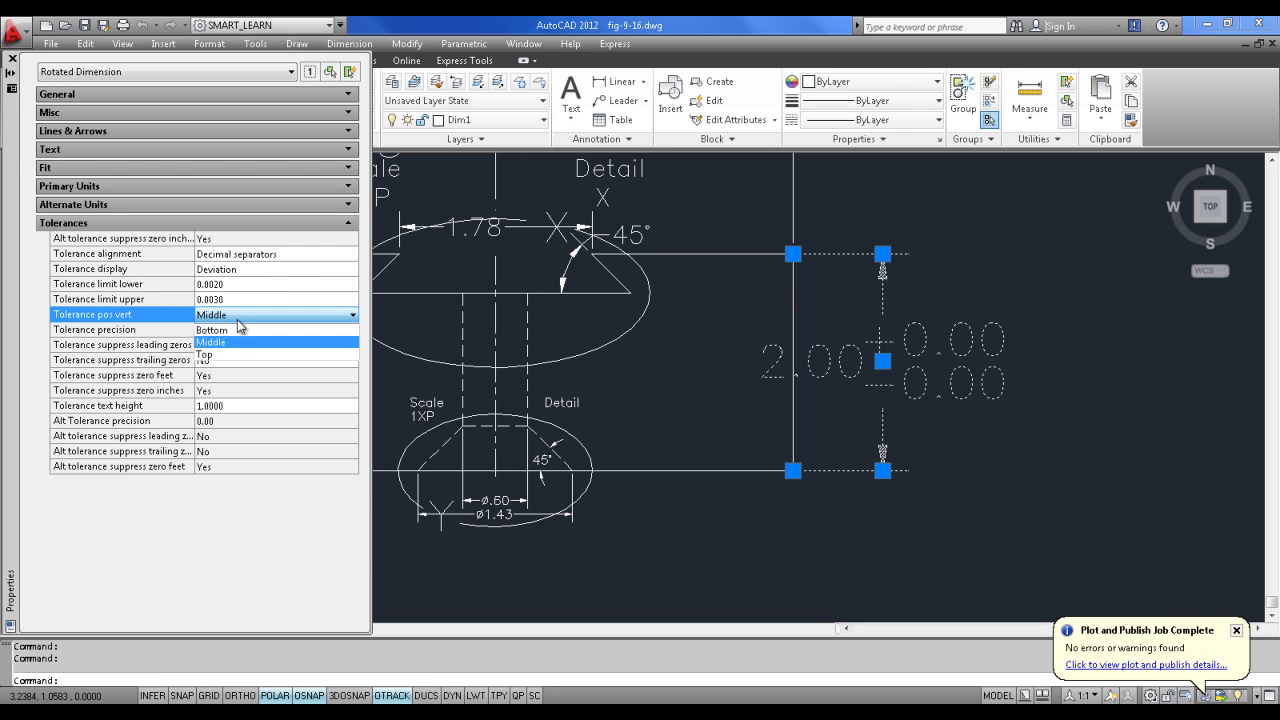
pyautogui.click(234, 330)
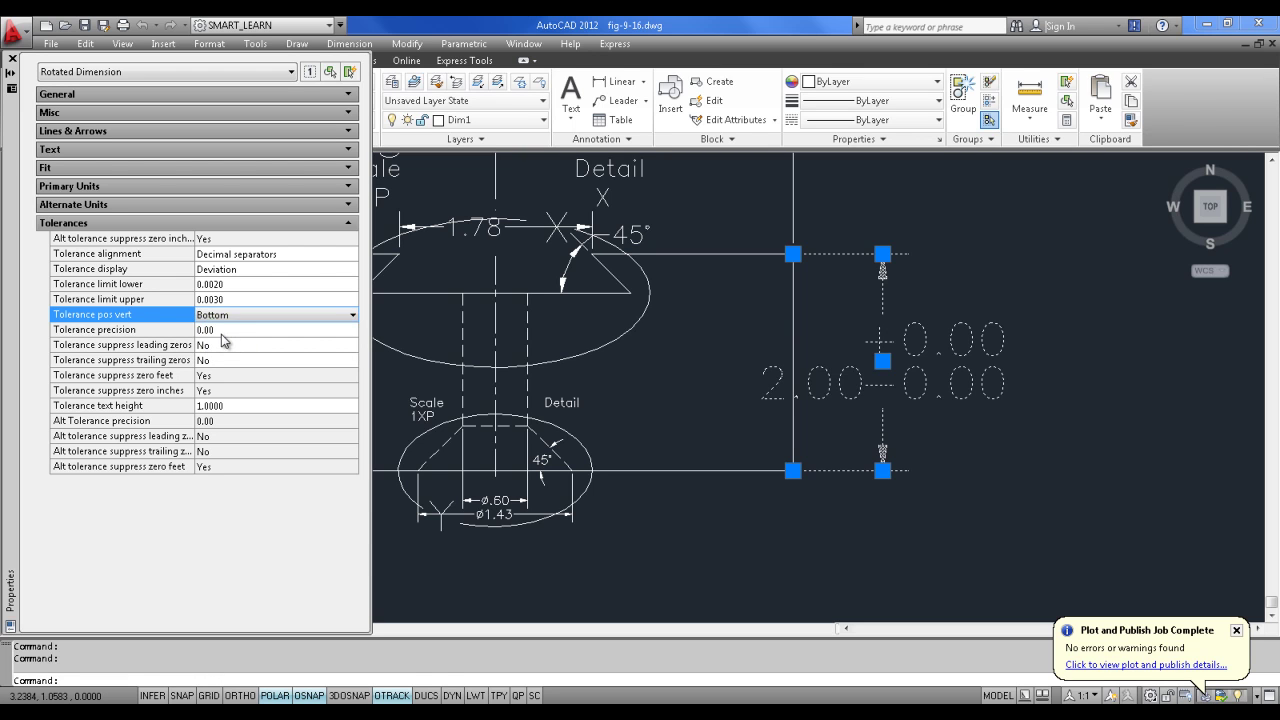
pyautogui.click(228, 334)
pyautogui.click(229, 332)
pyautogui.click(229, 406)
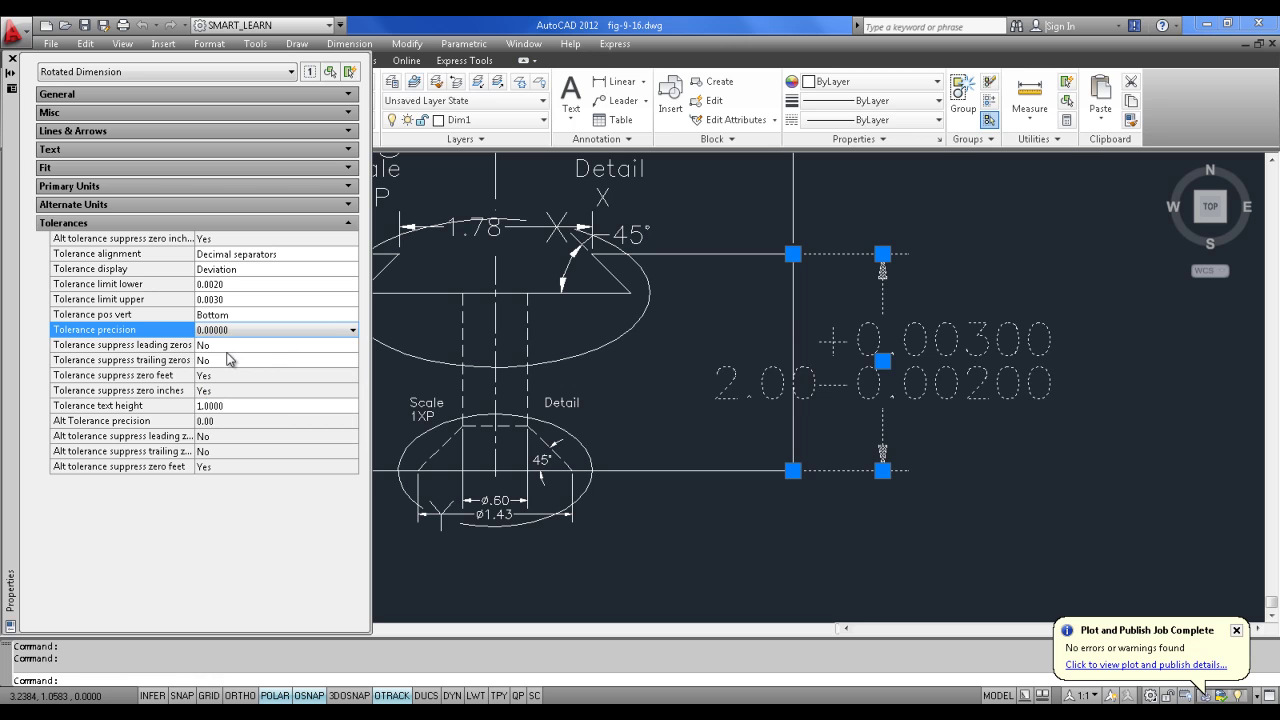
# Step: Enable alternate units for the selected dimension
pyautogui.click(115, 223)
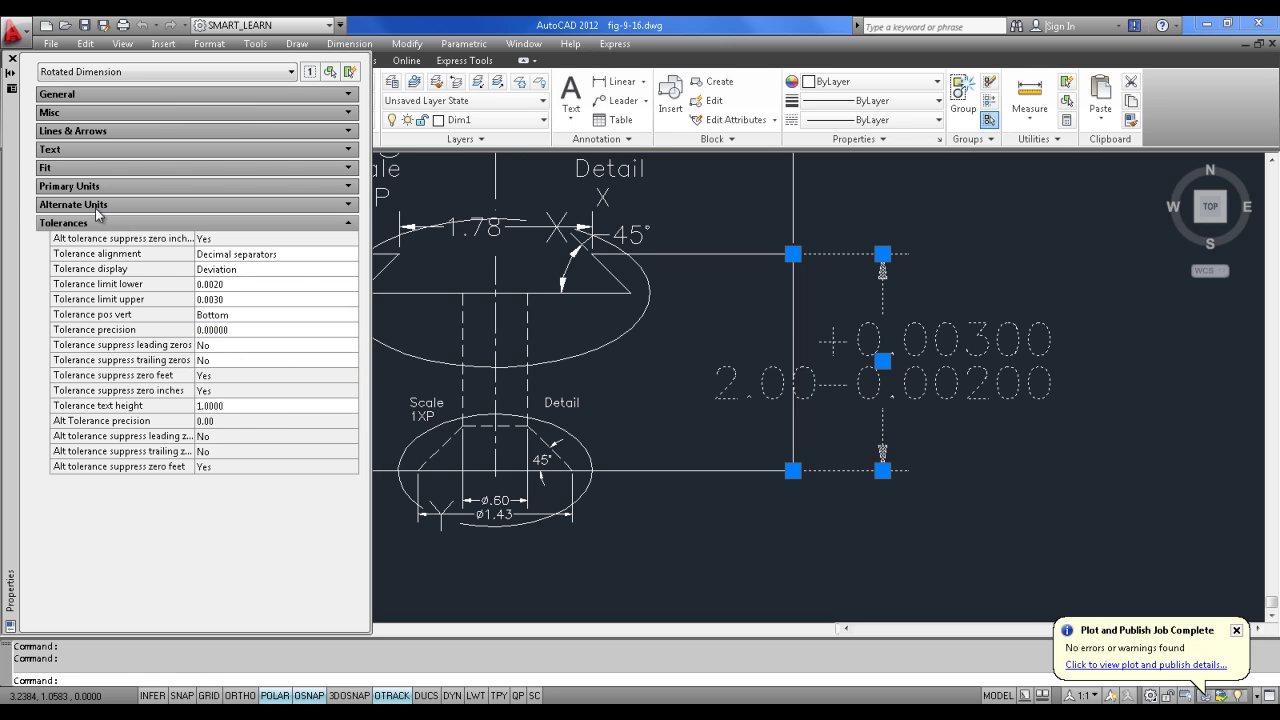
pyautogui.click(96, 208)
pyautogui.click(220, 222)
pyautogui.click(220, 224)
pyautogui.click(220, 250)
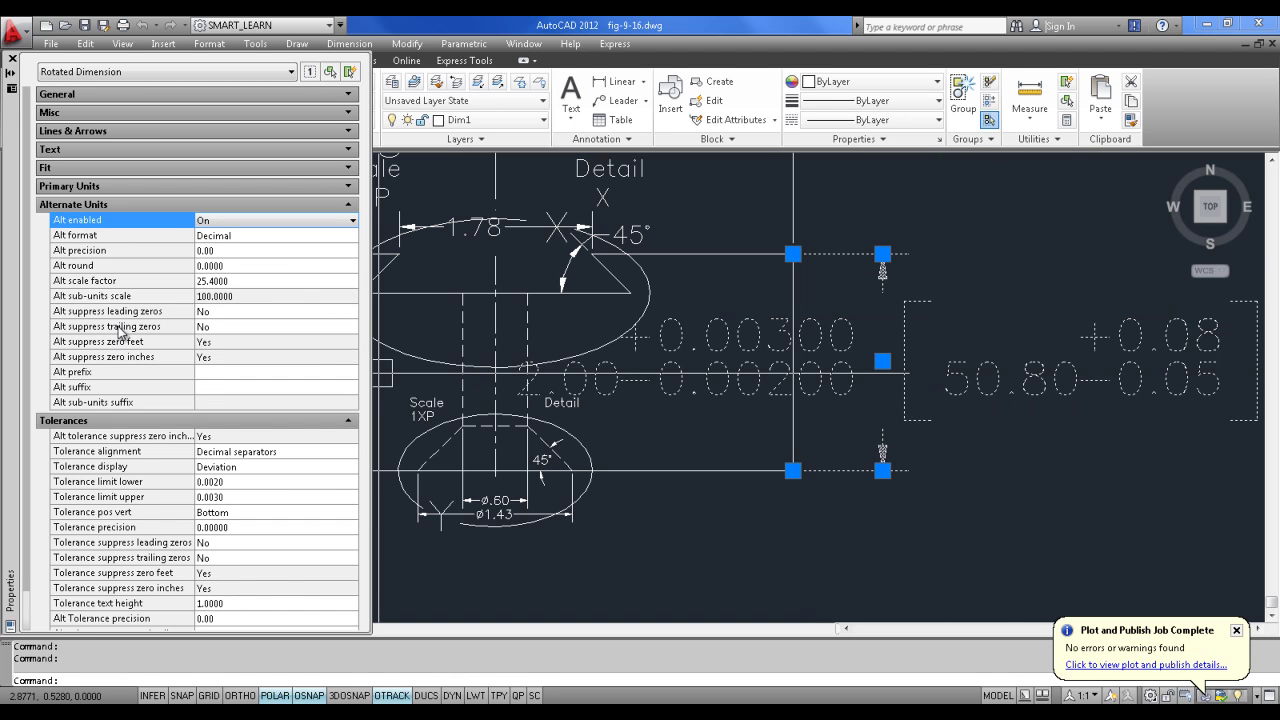
# Step: Show the dimension's primary units properties and examine the decimal separator and dim prefix settings
pyautogui.click(112, 188)
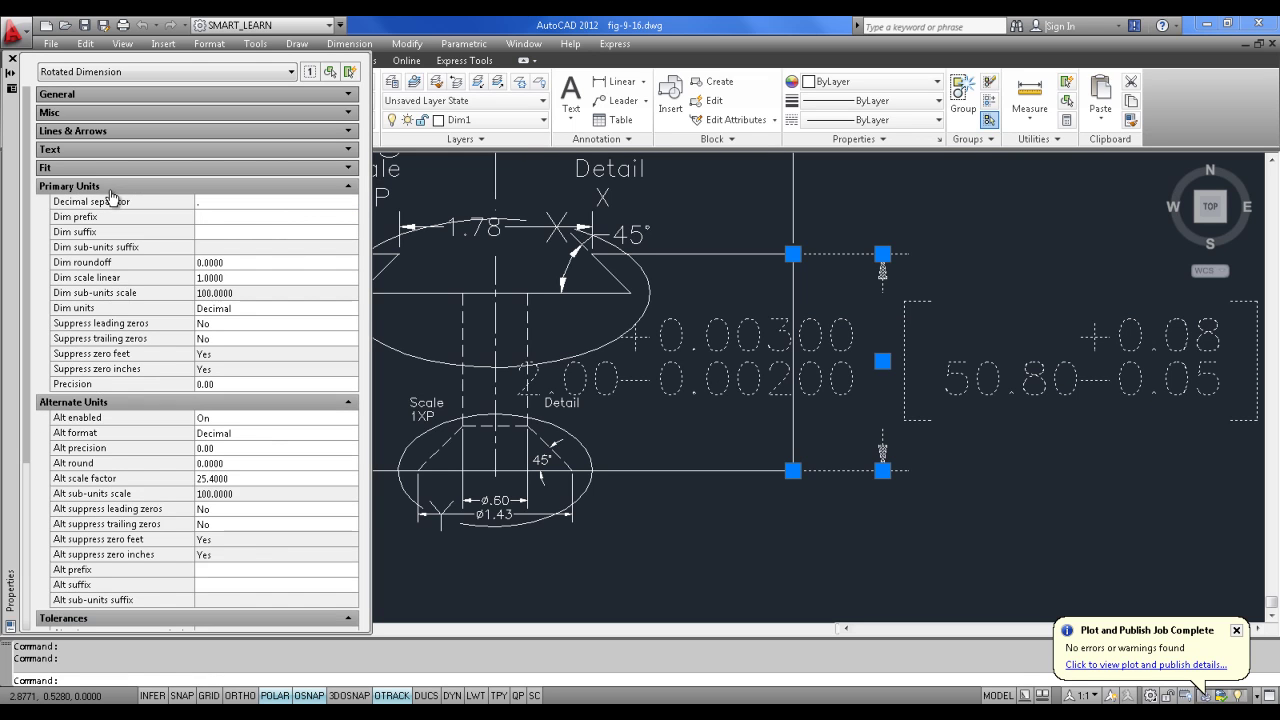
pyautogui.click(216, 203)
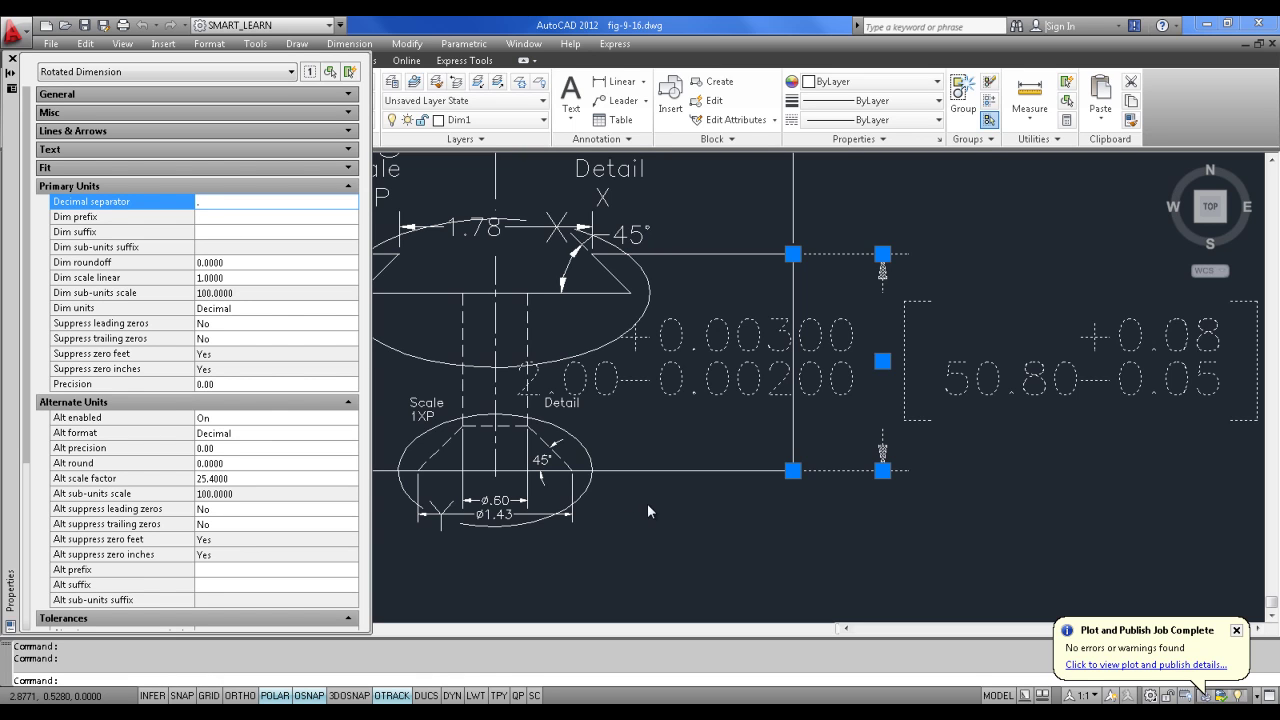
pyautogui.click(220, 220)
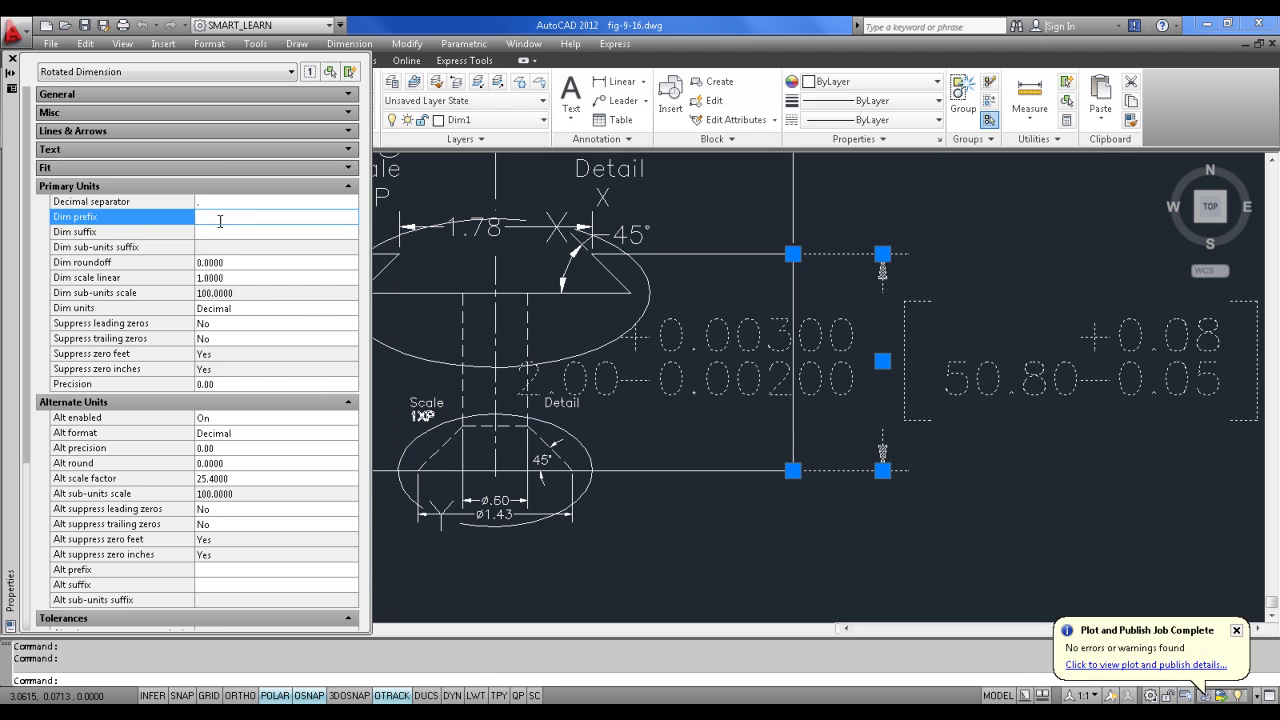
# Step: Deselect the dimension and close the Properties palette
pyautogui.click(723, 434)
pyautogui.click(687, 430)
pyautogui.press('Escape')
pyautogui.scroll(3, 687, 430)
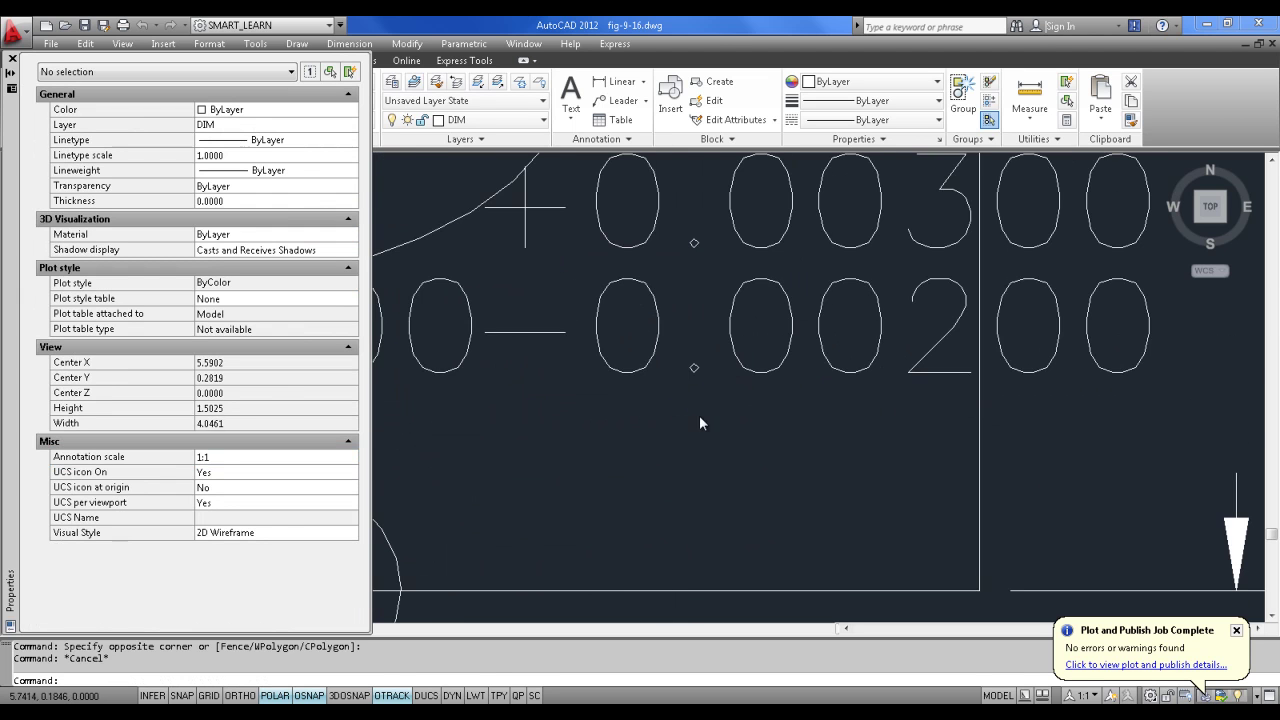
pyautogui.scroll(-3, 700, 391)
pyautogui.scroll(1, 697, 415)
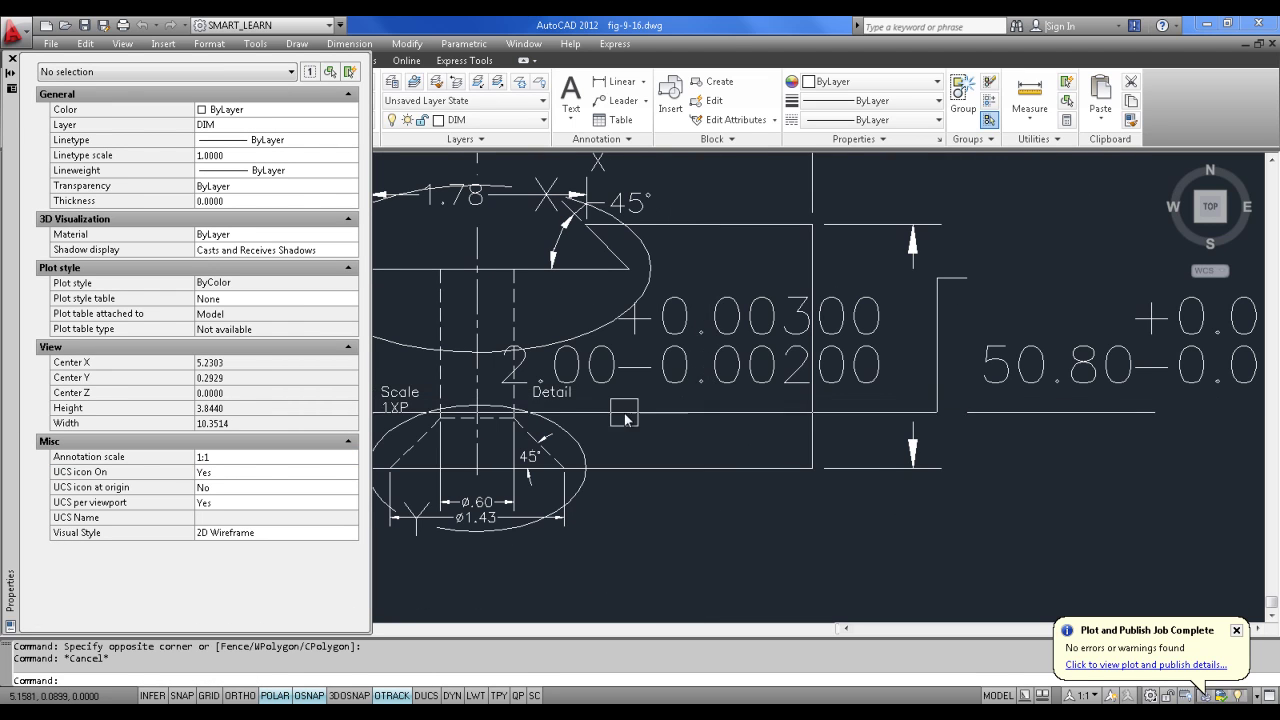
pyautogui.click(12, 58)
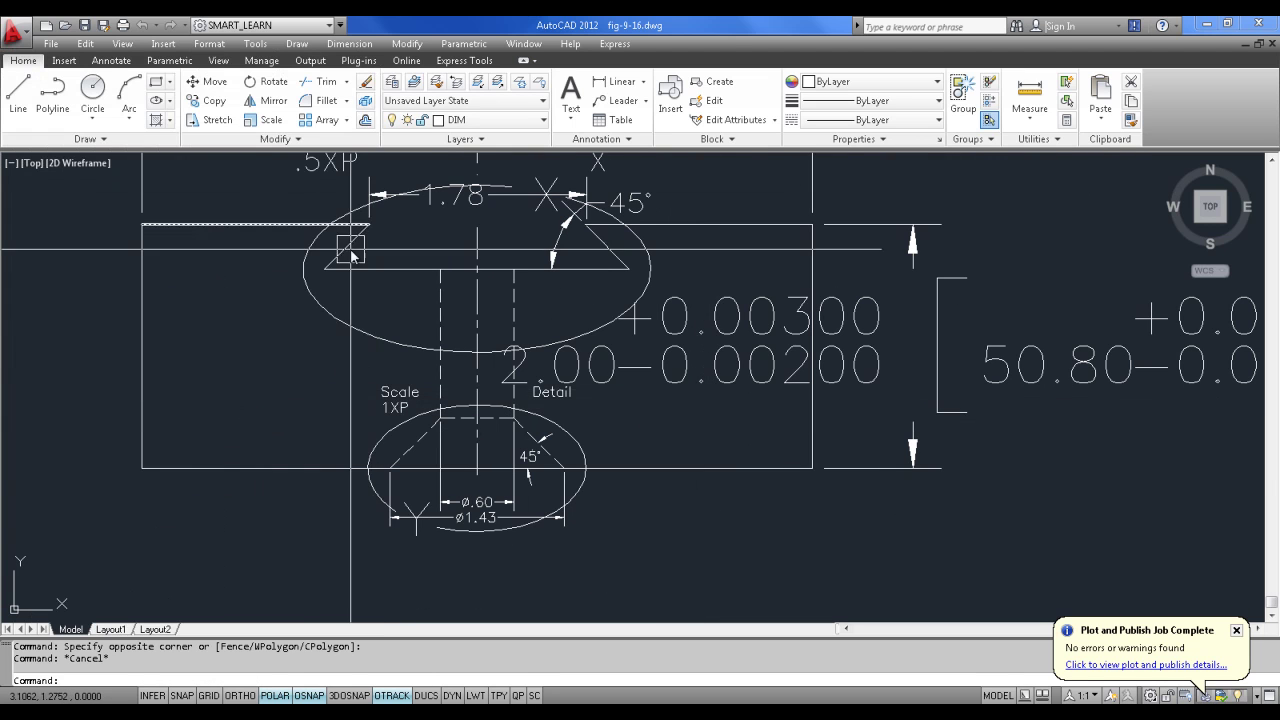
pyautogui.scroll(-3, 602, 384)
# Step: Switch to the c09-aclt-2012 PDF in Adobe Reader and go to the page on working with parametric constraints
pyautogui.hotkey('alt', 'Tab')
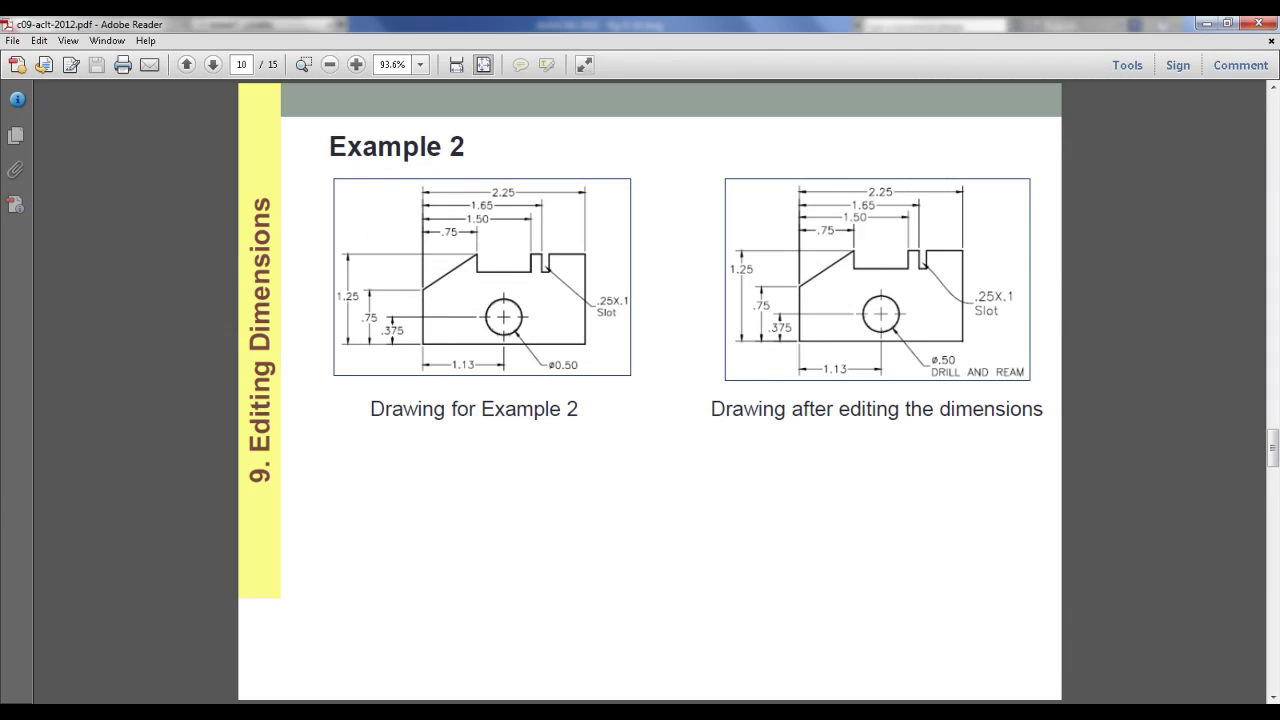
pyautogui.hotkey('alt', 'Tab')
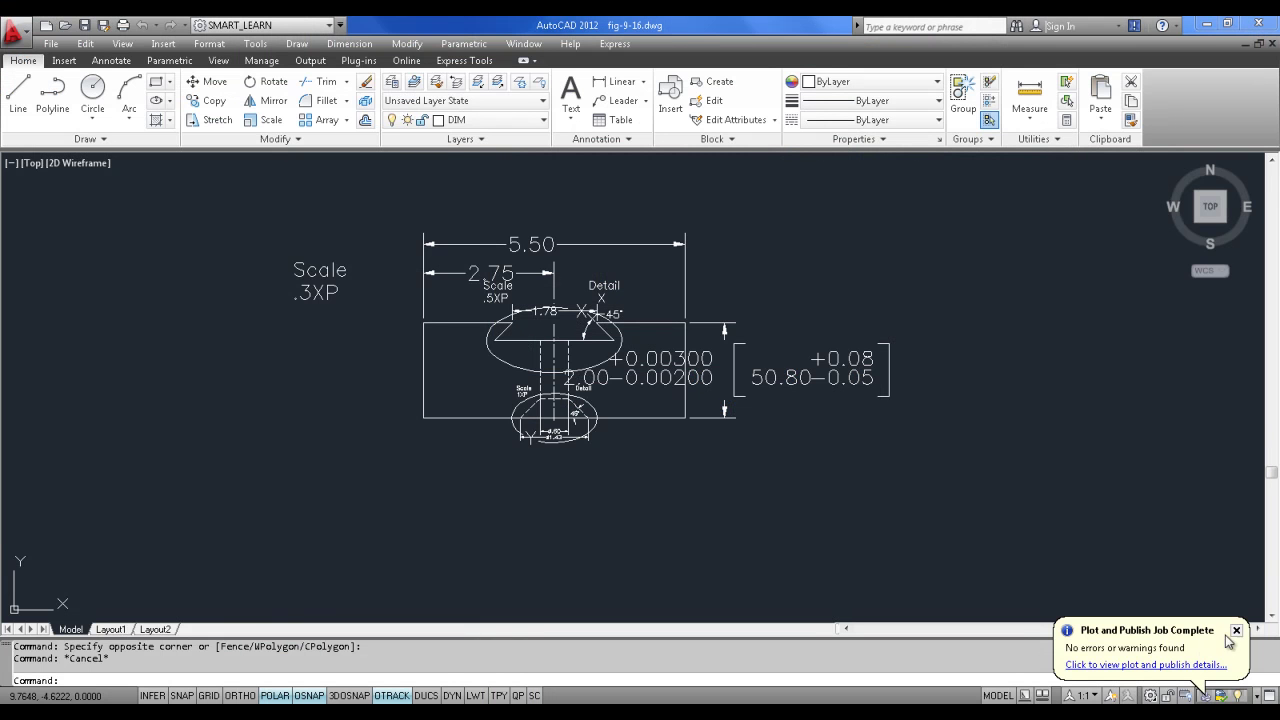
pyautogui.hotkey('alt', 'Tab')
pyautogui.scroll(-3, 848, 550)
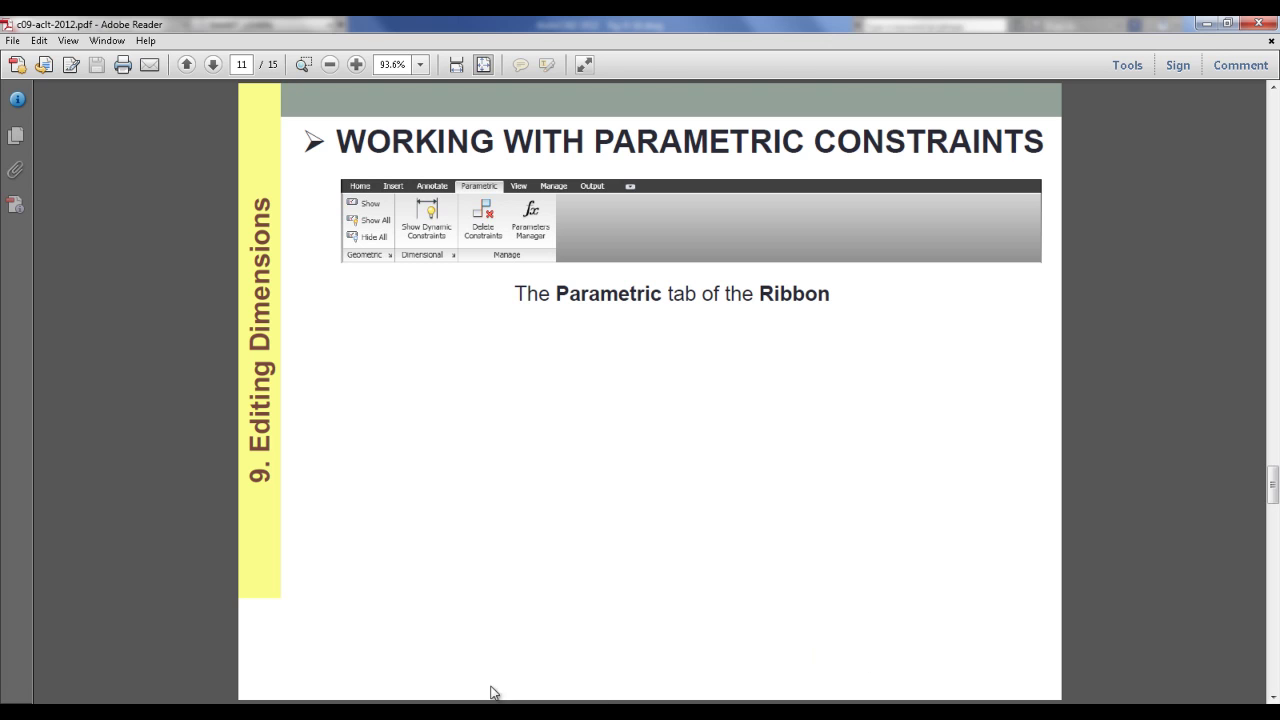
# Step: Switch to AutoCAD's fig-9-10 drawing and show its model space
pyautogui.click(448, 712)
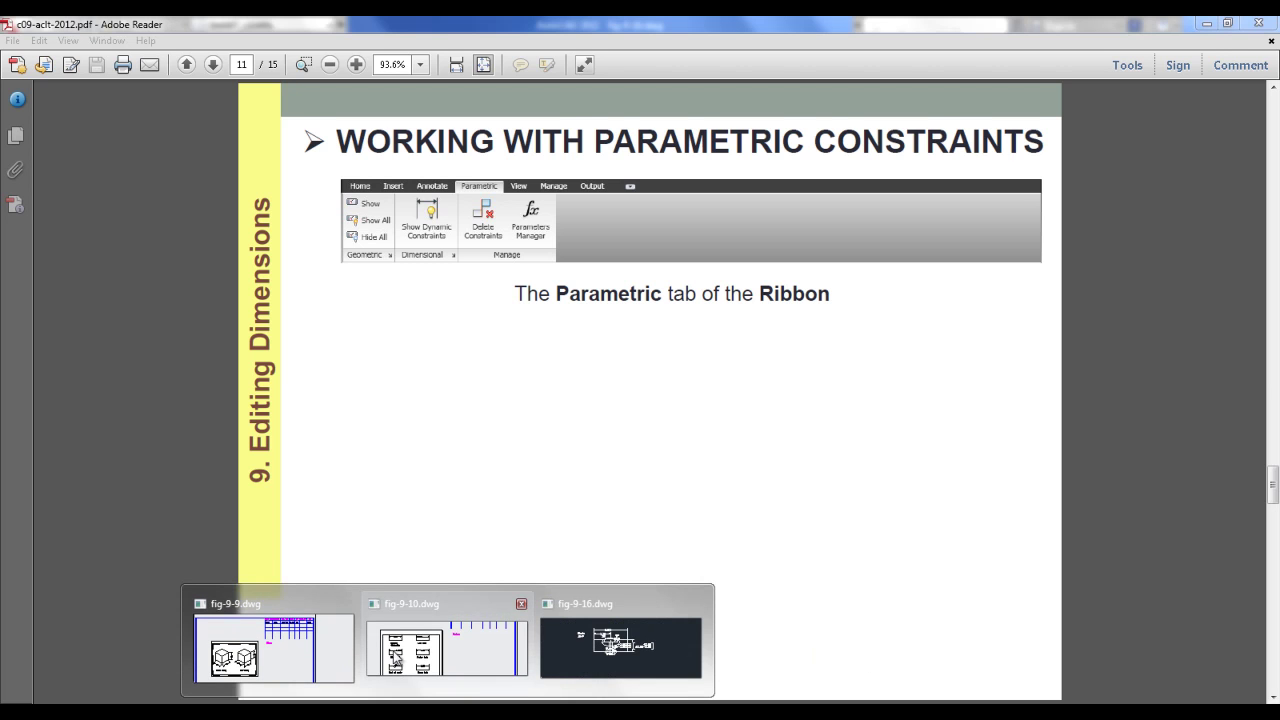
pyautogui.click(407, 645)
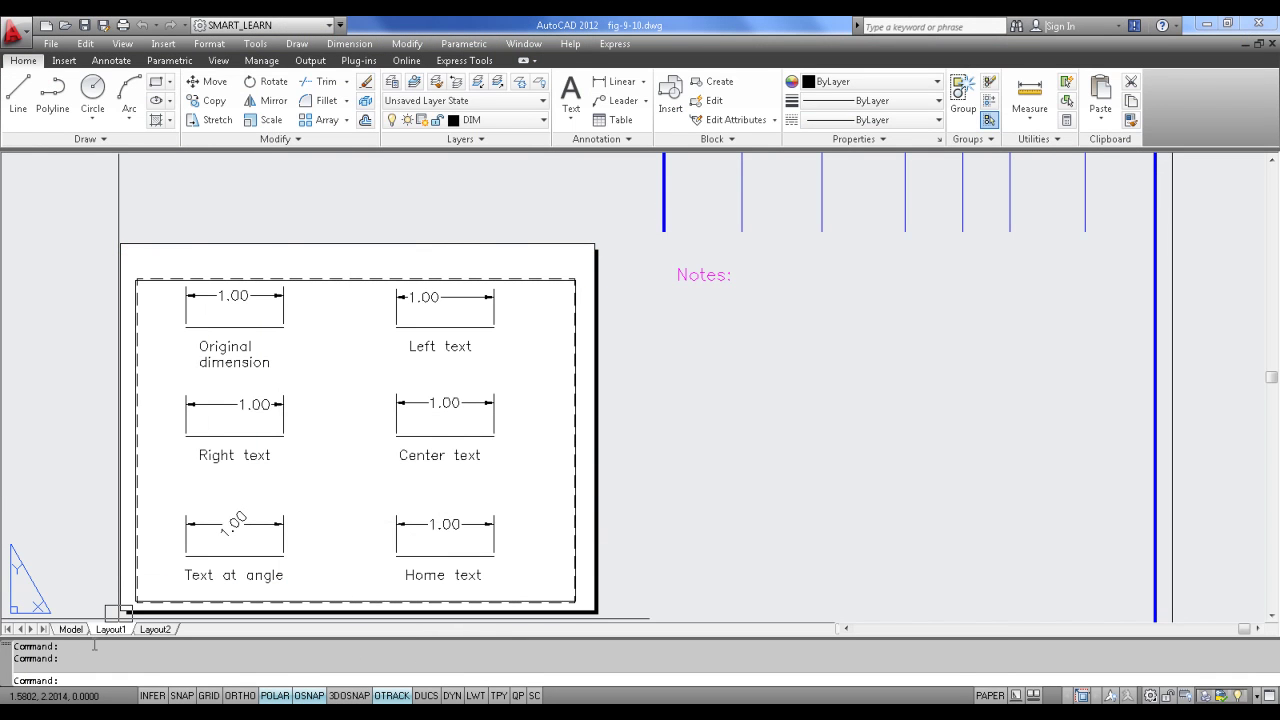
pyautogui.click(74, 629)
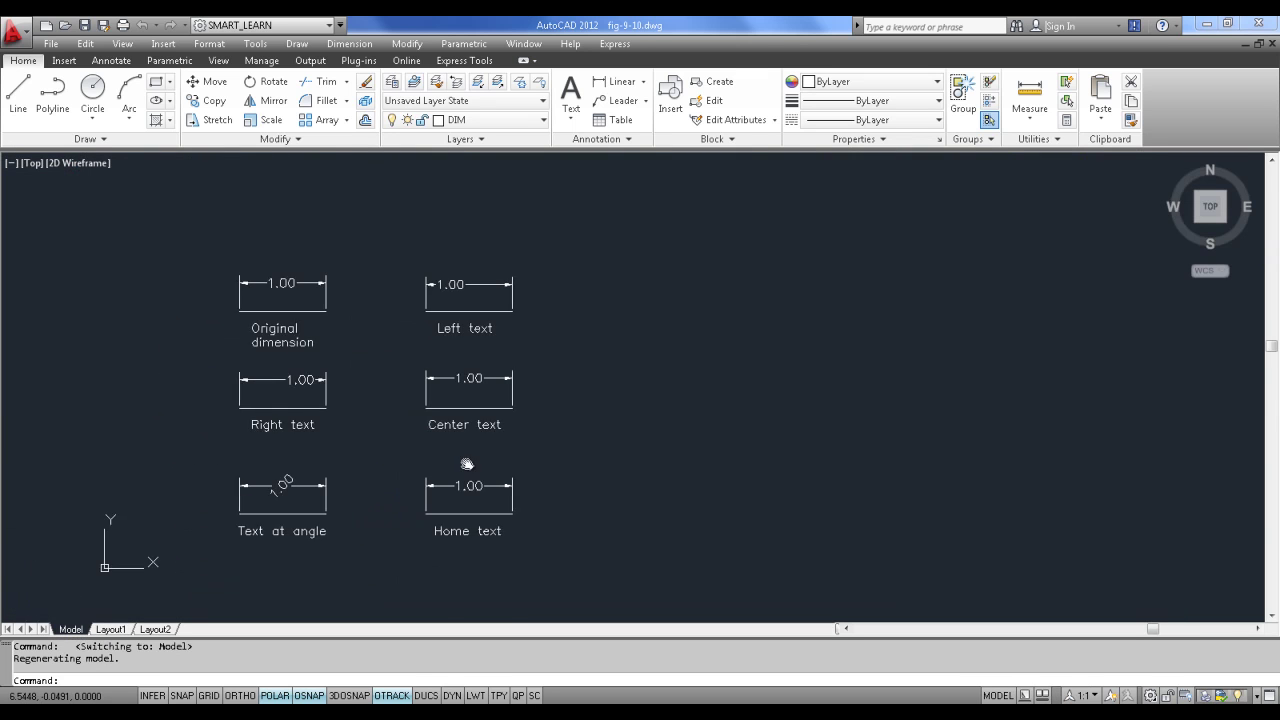
pyautogui.scroll(2, 470, 320)
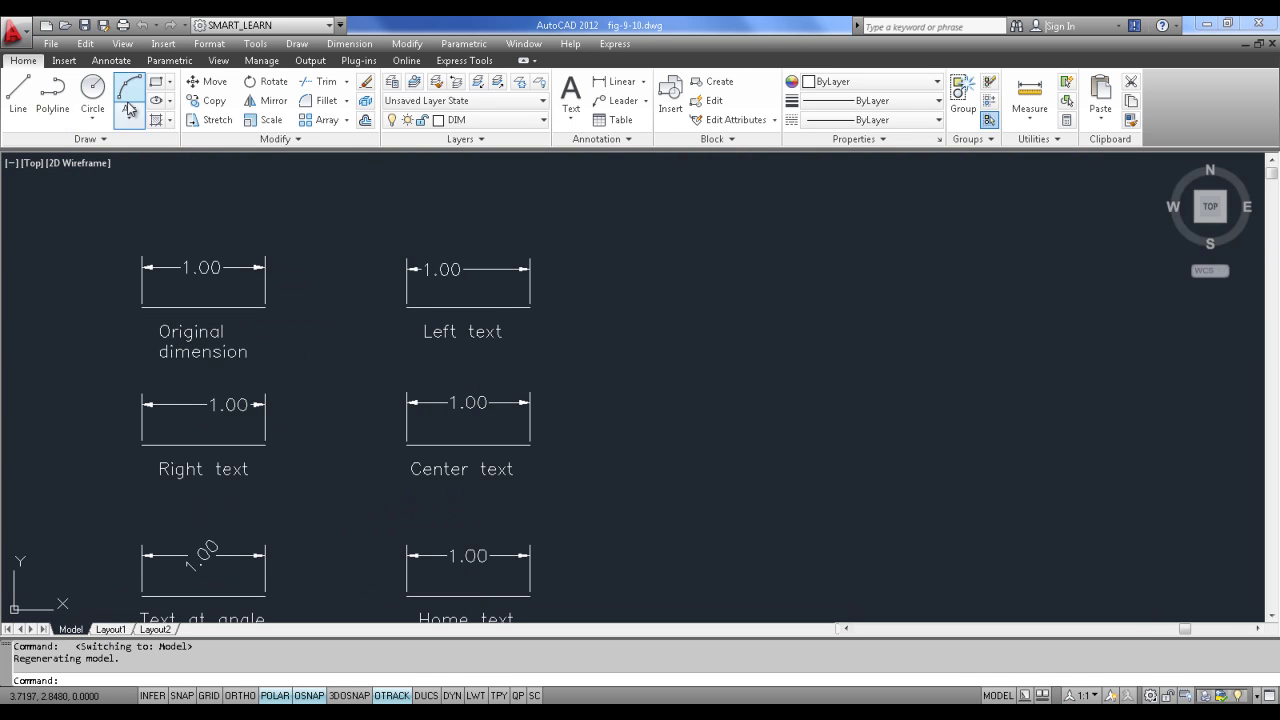
# Step: Turn on Infer Constraints and draw a rectangle in the empty area beside the dimension examples
pyautogui.click(152, 695)
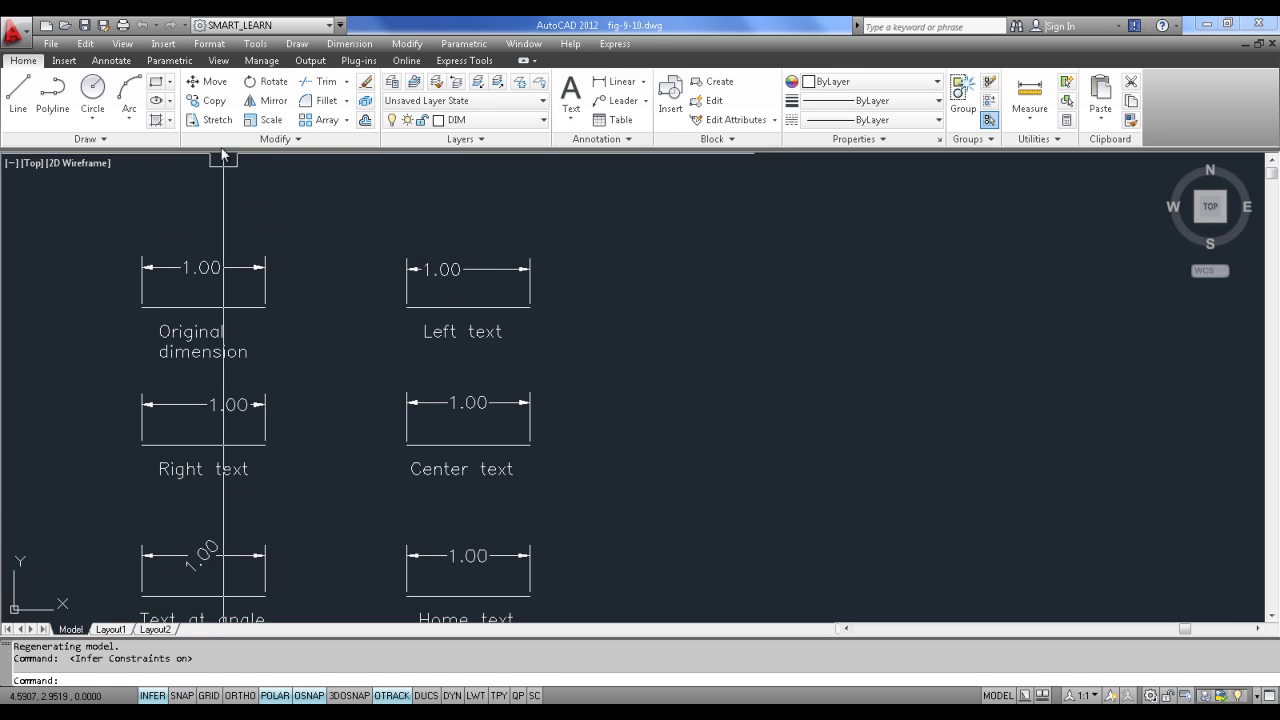
pyautogui.click(160, 86)
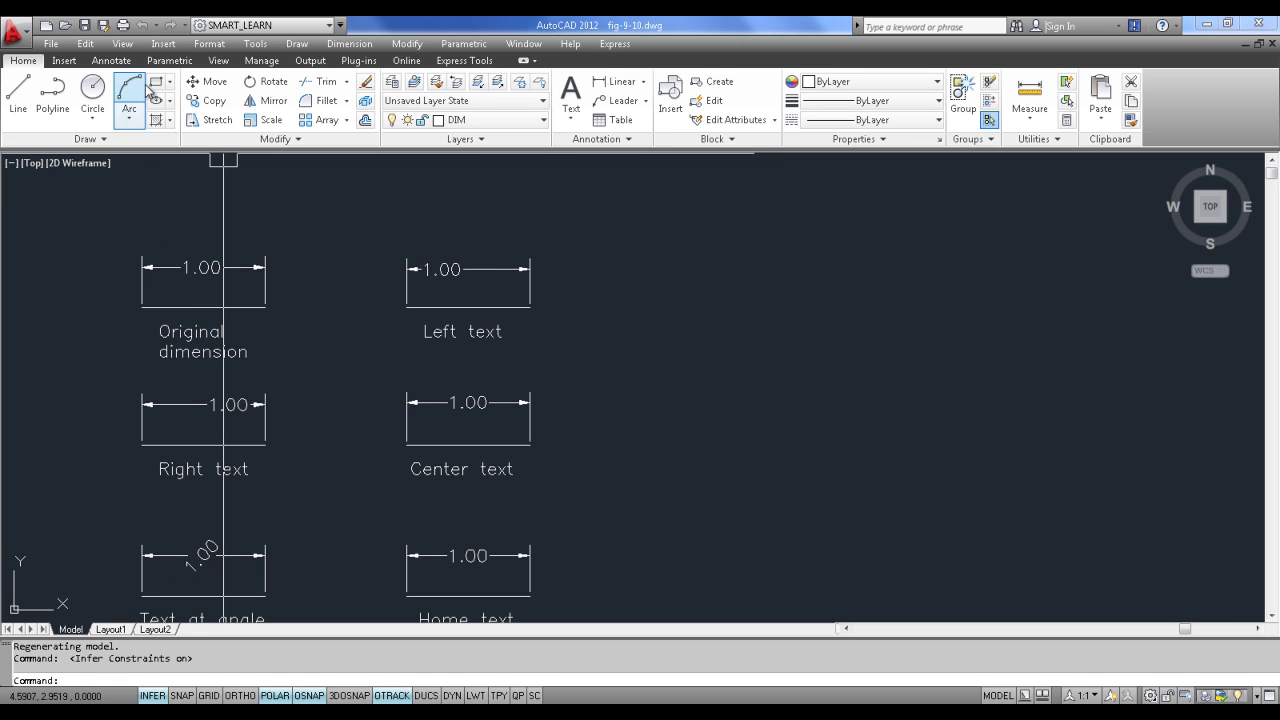
pyautogui.click(665, 303)
pyautogui.click(937, 518)
pyautogui.click(937, 518)
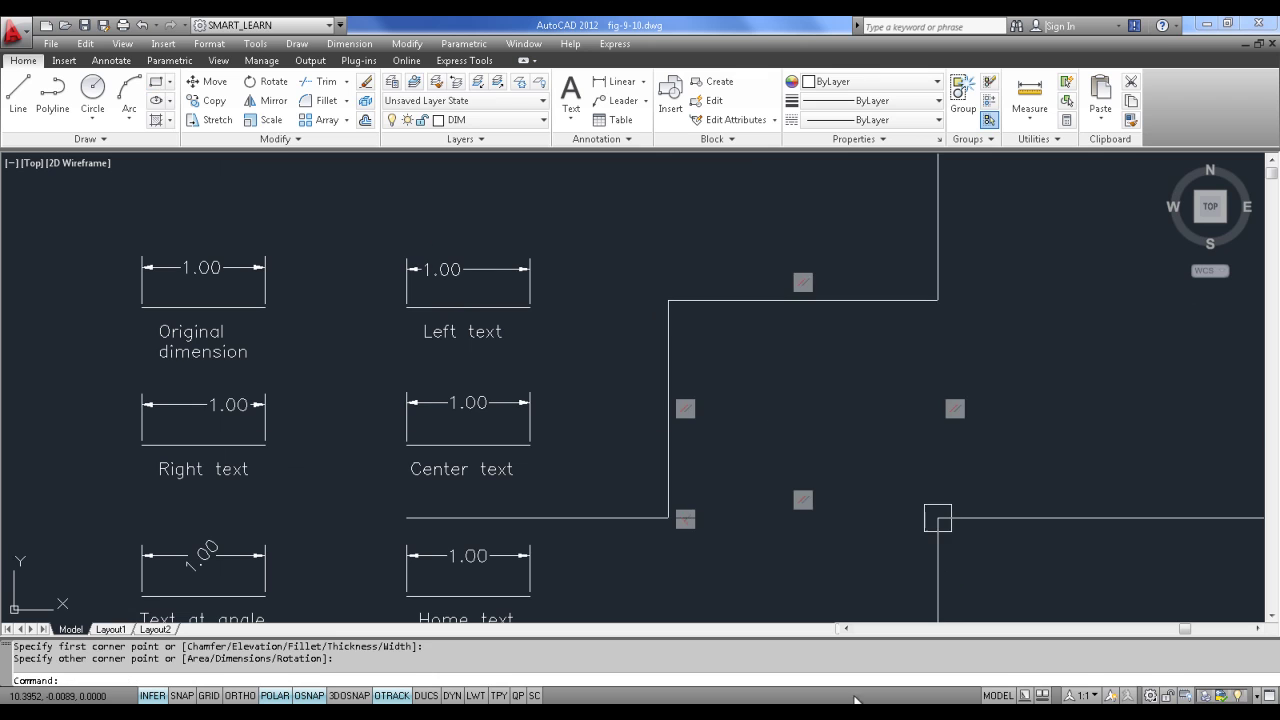
# Step: Stretch the rectangle's upper-right corner inward, and back outward until the rectangle is wider and slightly taller than originally drawn
pyautogui.moveTo(812, 403); pyautogui.dragTo(778, 351, button='middle')
pyautogui.click(917, 372)
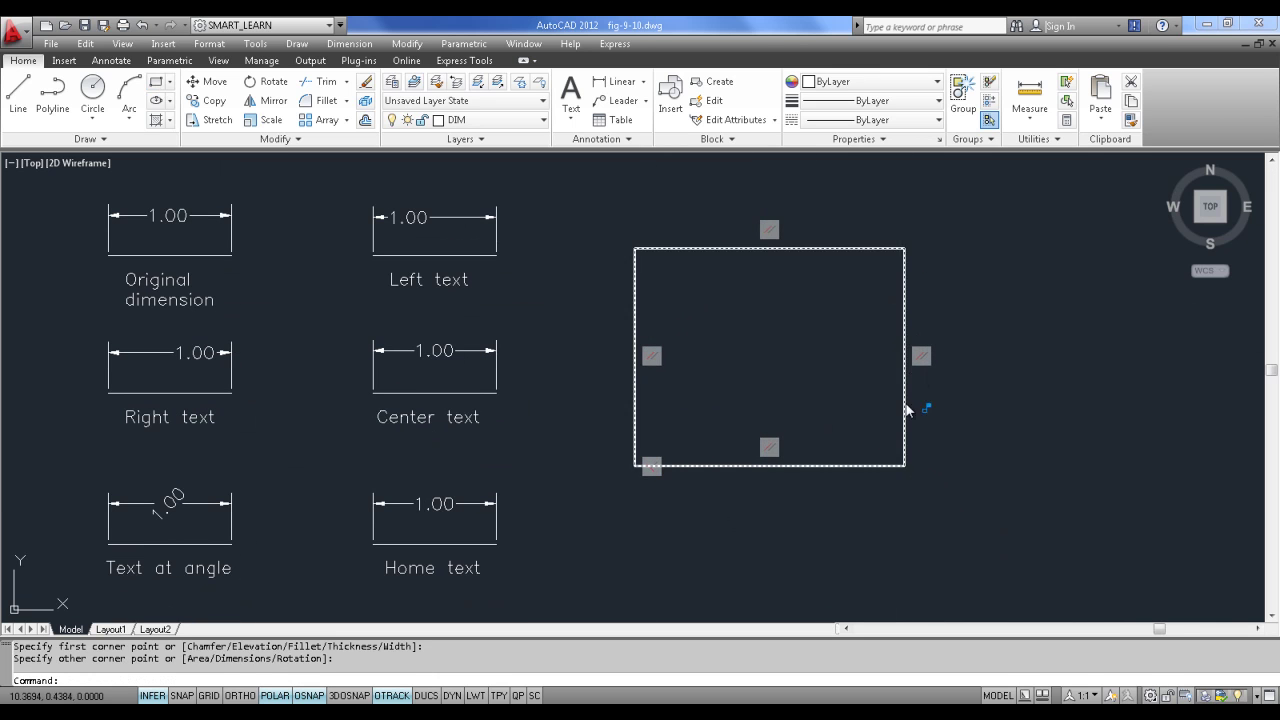
pyautogui.click(902, 414)
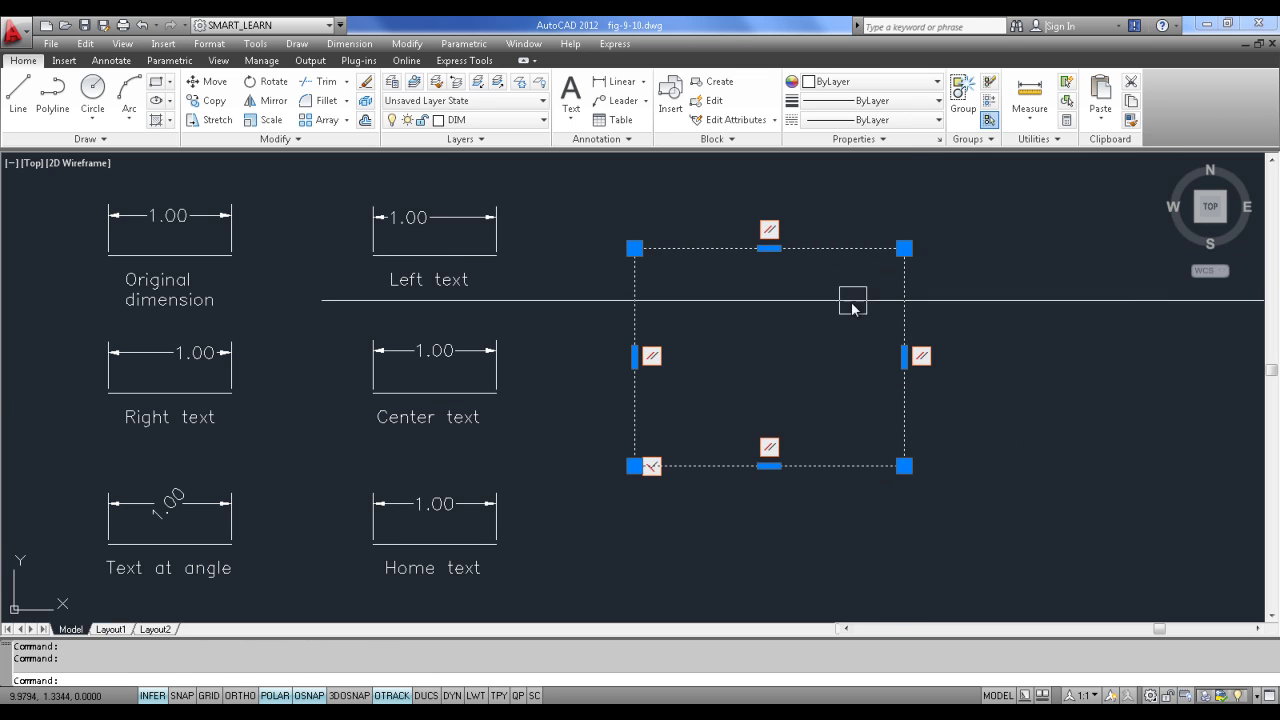
pyautogui.click(903, 247)
pyautogui.click(788, 349)
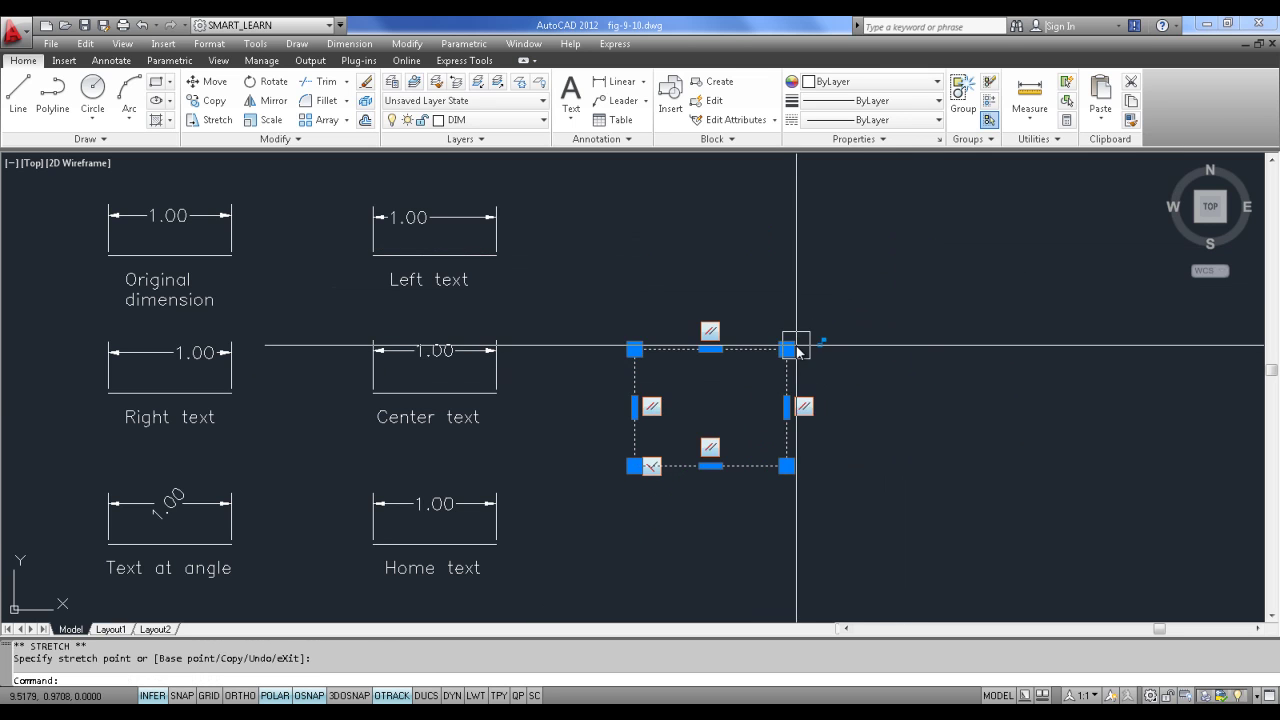
pyautogui.click(787, 349)
pyautogui.click(984, 239)
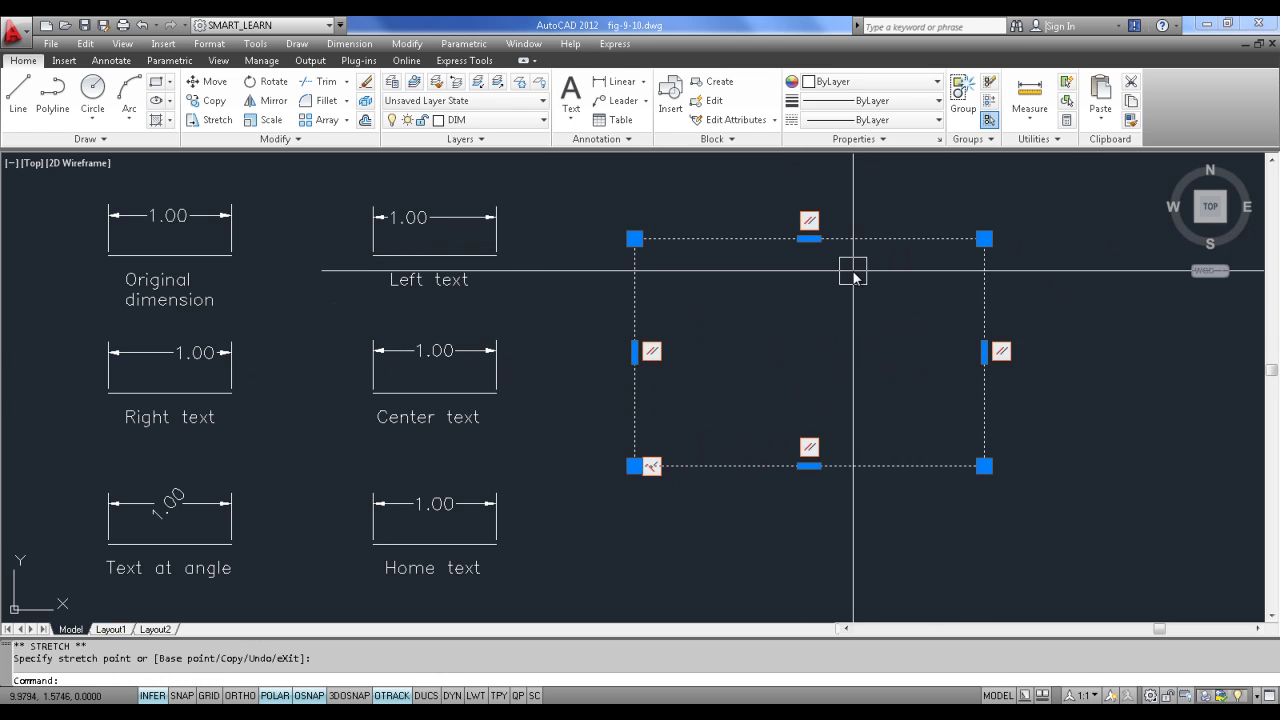
pyautogui.press('Escape')
# Step: Draw a circle just below the rectangle's bottom edge
pyautogui.moveTo(840, 366); pyautogui.dragTo(753, 387, button='middle')
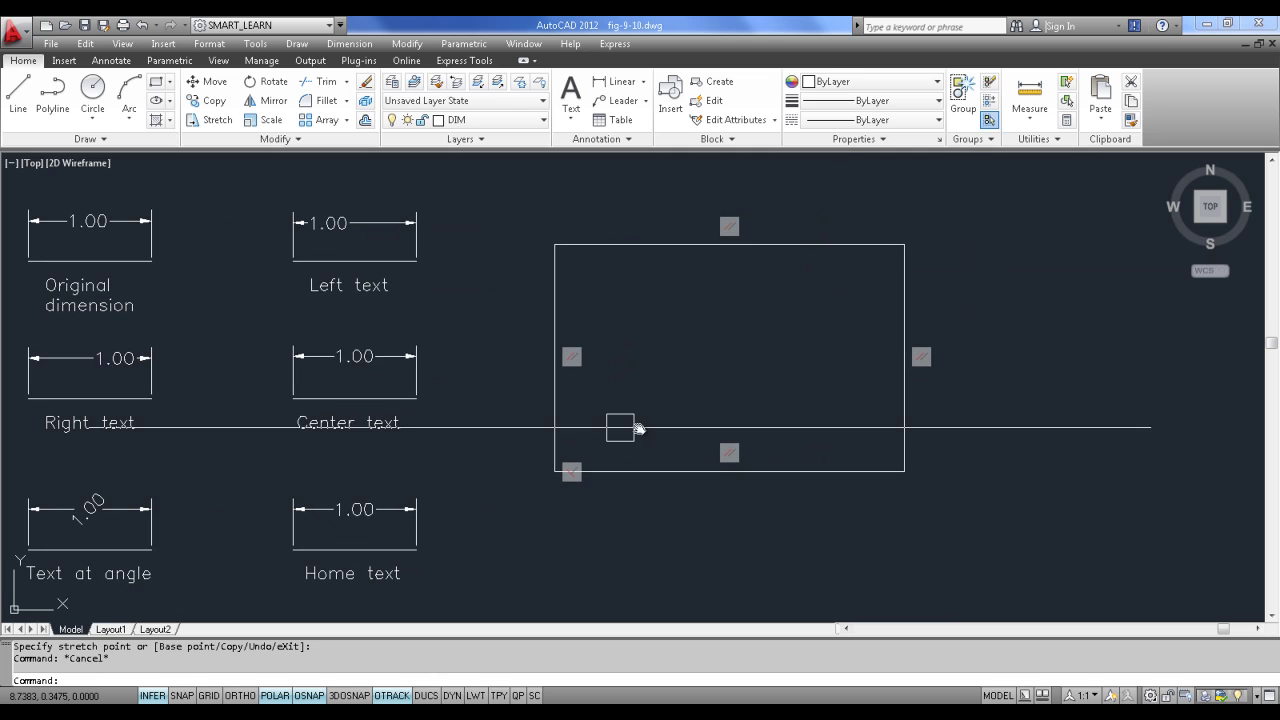
pyautogui.click(92, 88)
pyautogui.click(749, 566)
pyautogui.click(768, 515)
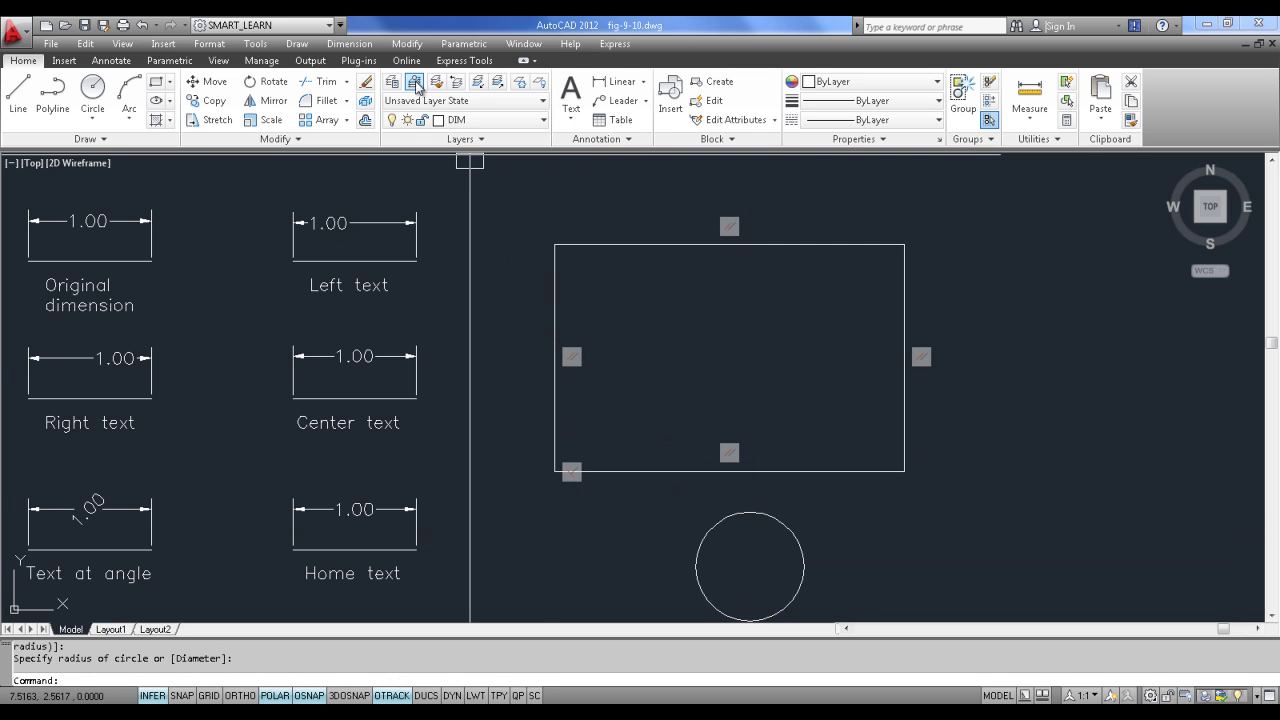
# Step: Apply a Tangent geometric constraint between the circle and the rectangle's bottom edge
pyautogui.click(360, 46)
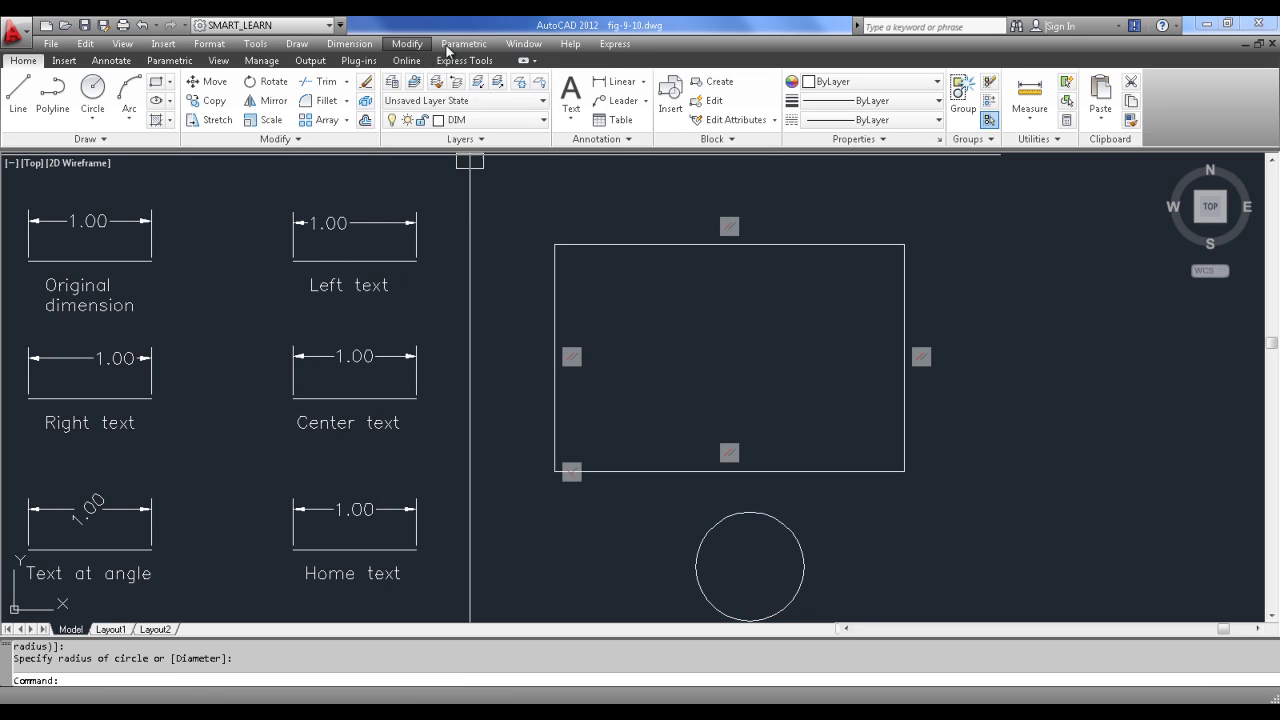
pyautogui.moveTo(460, 48)
pyautogui.moveTo(476, 70)
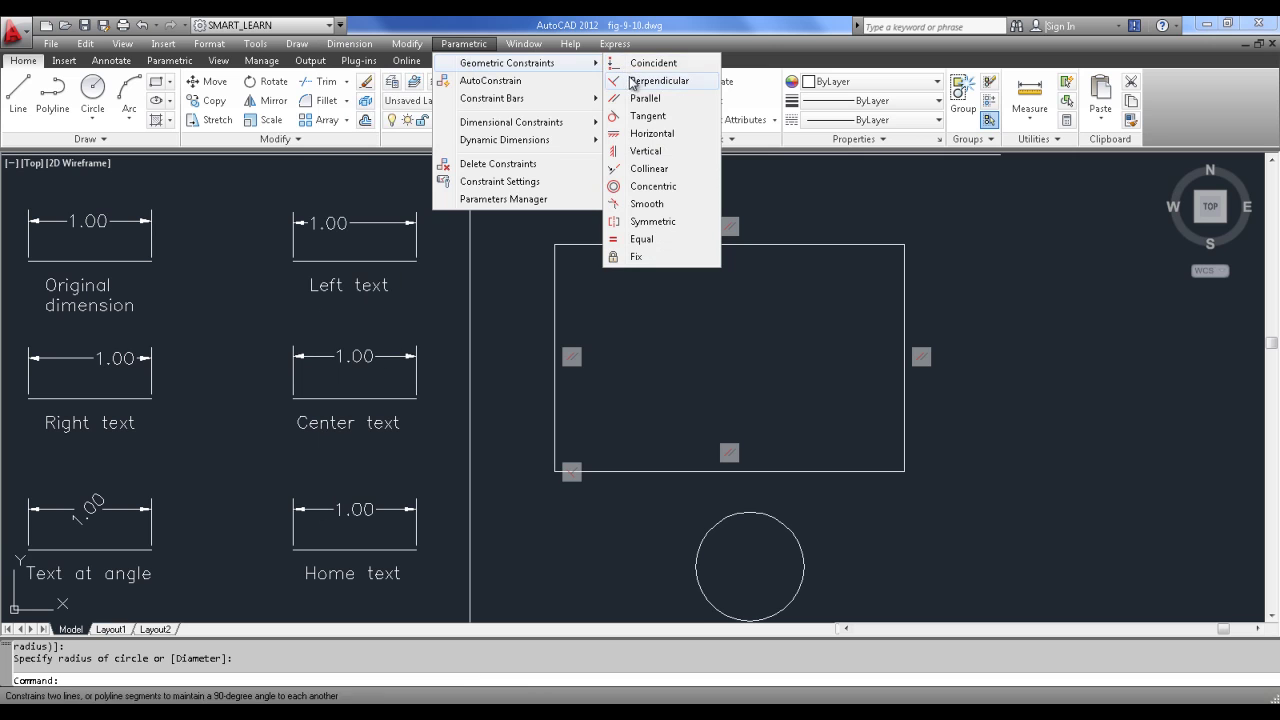
pyautogui.click(652, 117)
pyautogui.click(790, 530)
pyautogui.click(794, 472)
pyautogui.scroll(4, 887, 612)
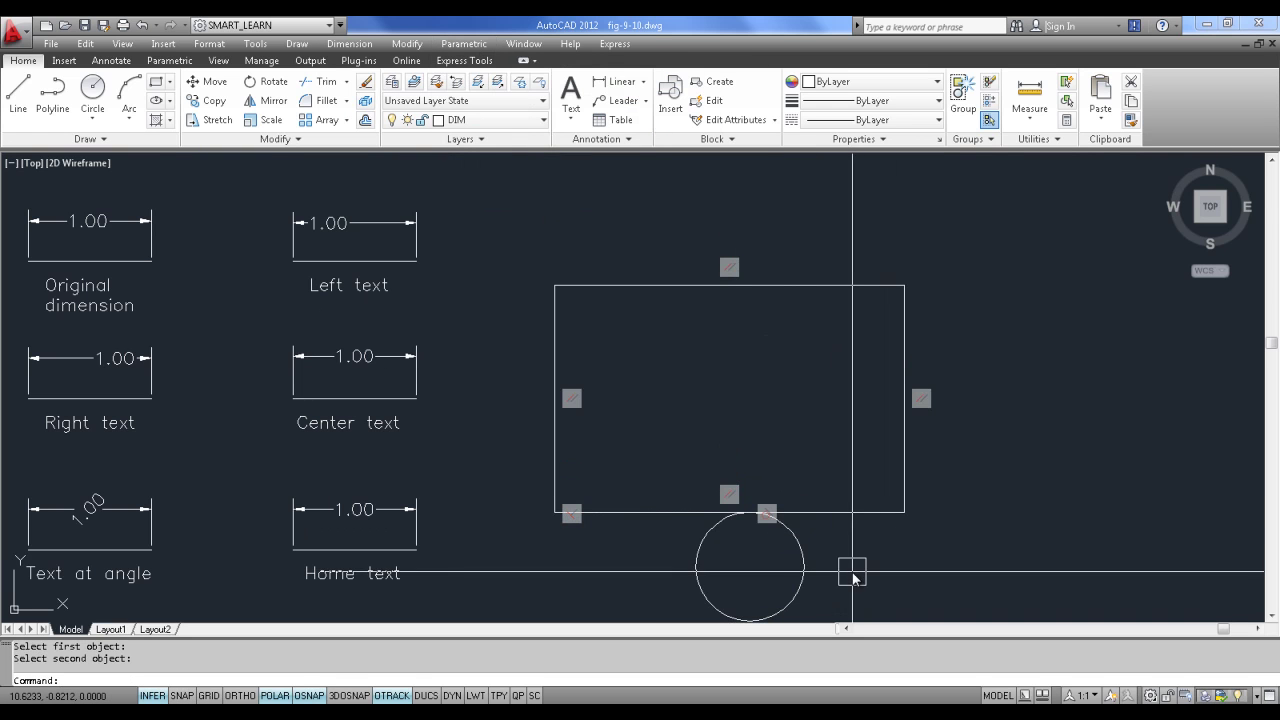
pyautogui.scroll(-2, 846, 491)
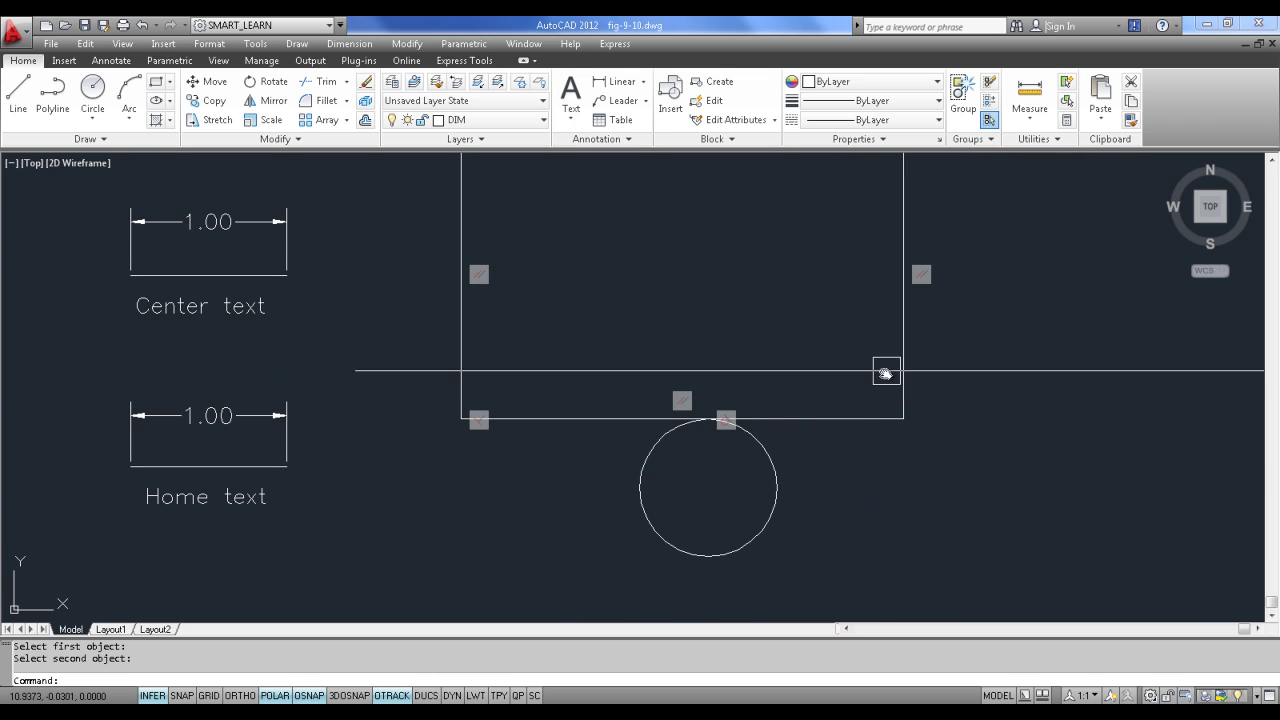
# Step: Apply a Tangent geometric constraint between the rectangle's right edge and the circle
pyautogui.click(472, 170)
pyautogui.click(463, 45)
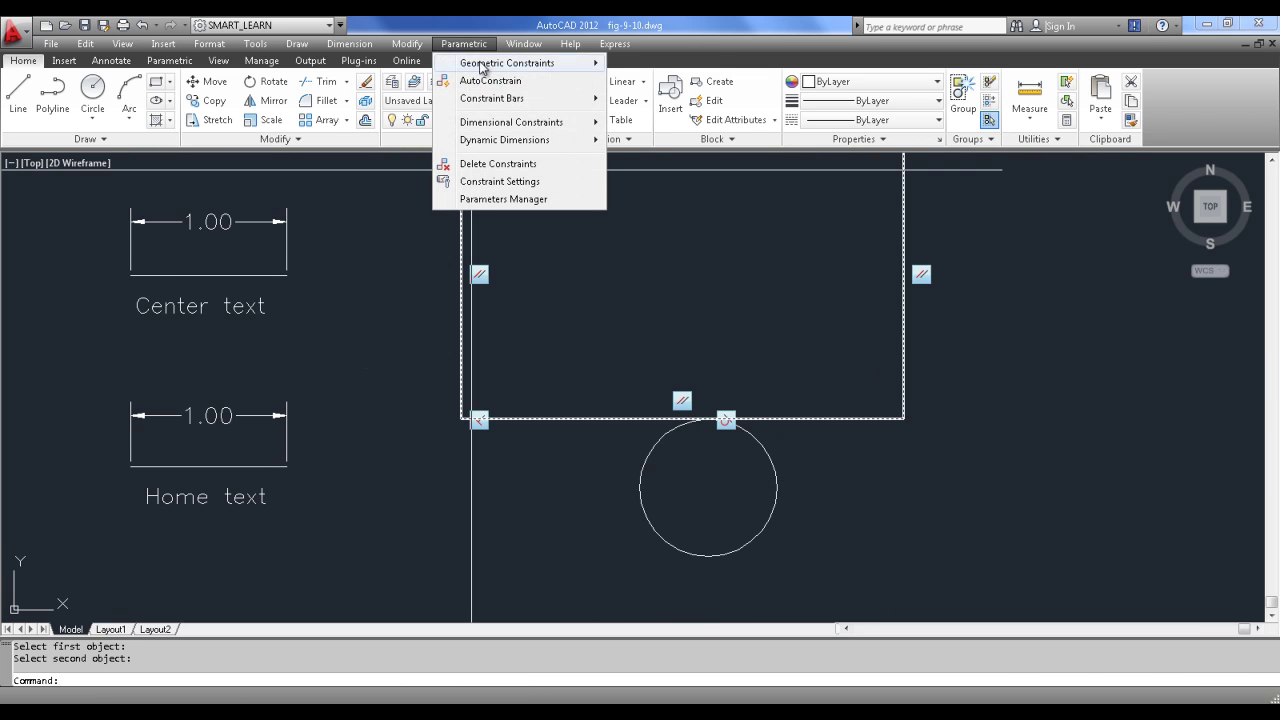
pyautogui.moveTo(510, 63)
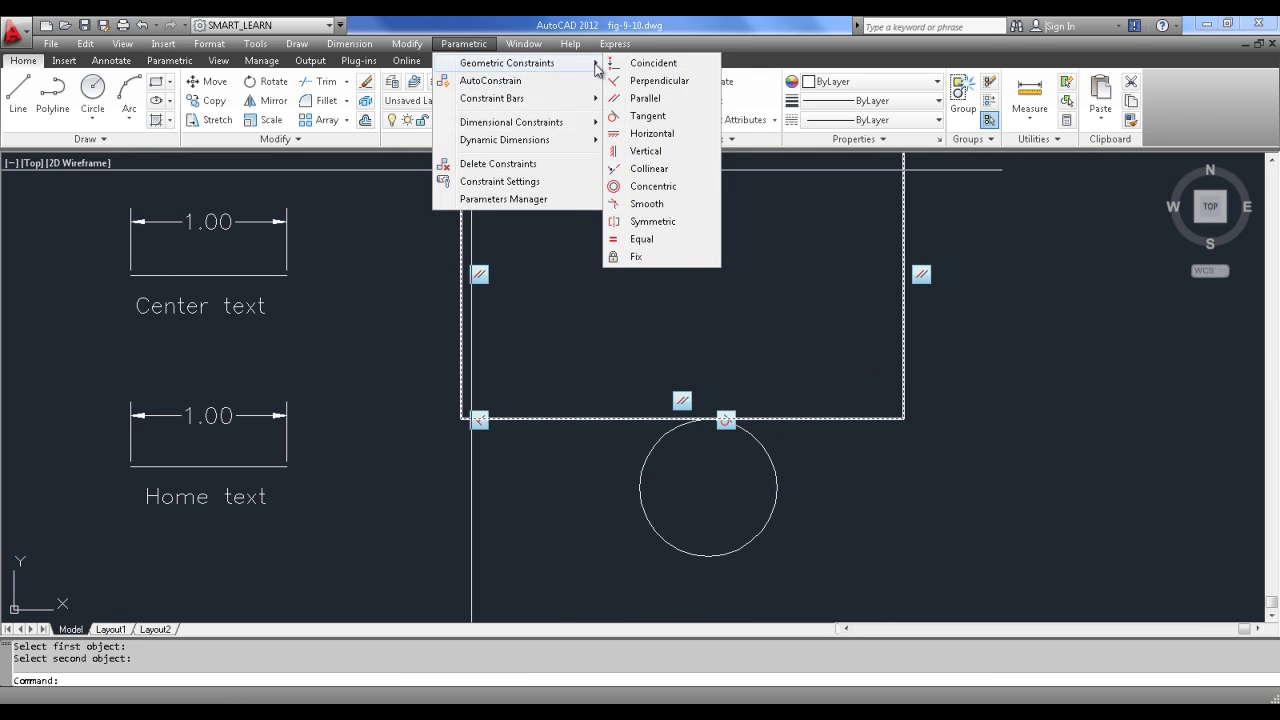
pyautogui.click(647, 116)
pyautogui.click(900, 375)
pyautogui.click(780, 462)
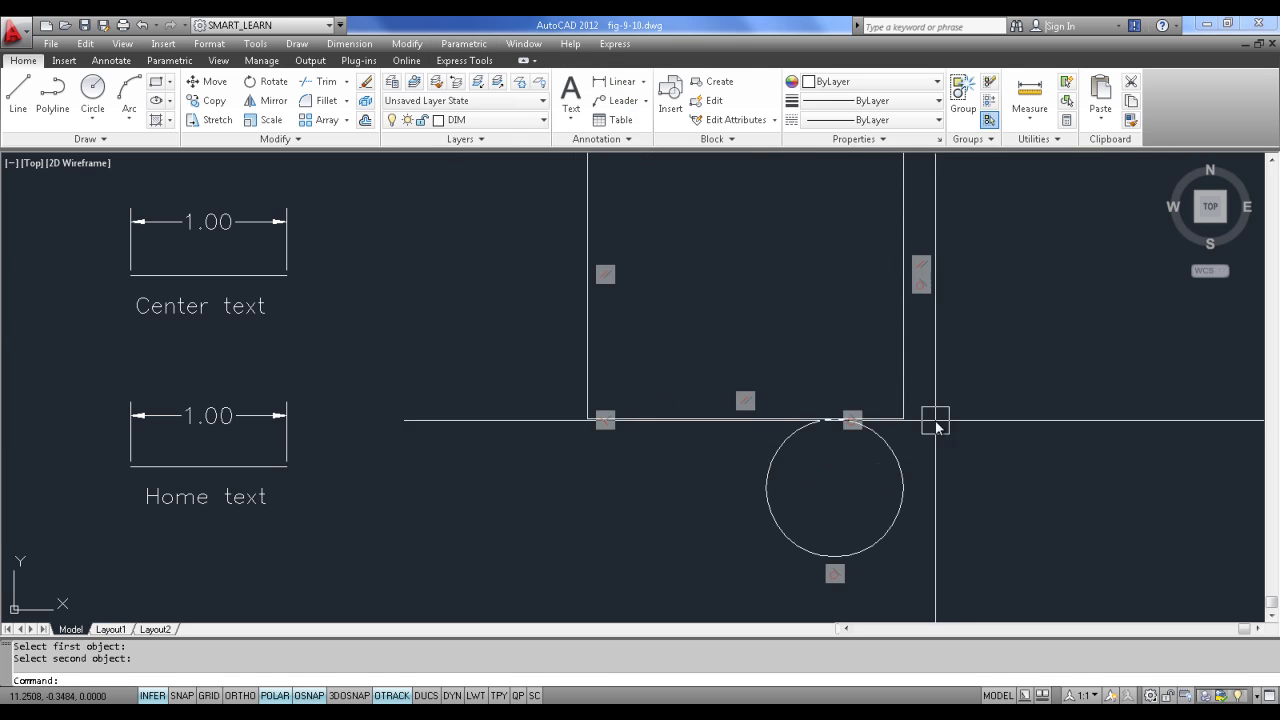
pyautogui.scroll(-2, 893, 460)
pyautogui.scroll(3, 891, 423)
pyautogui.moveTo(951, 423); pyautogui.dragTo(831, 449, button='middle')
pyautogui.scroll(-2, 760, 420)
pyautogui.click(484, 46)
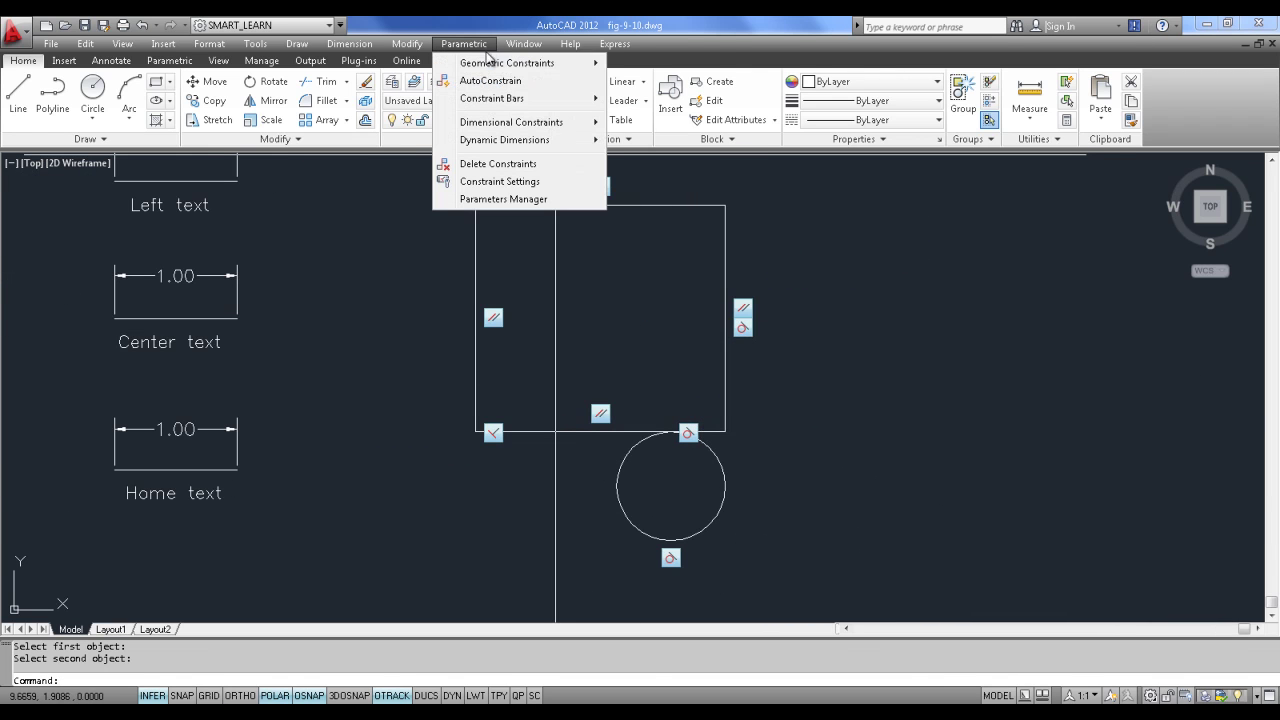
pyautogui.moveTo(493, 68)
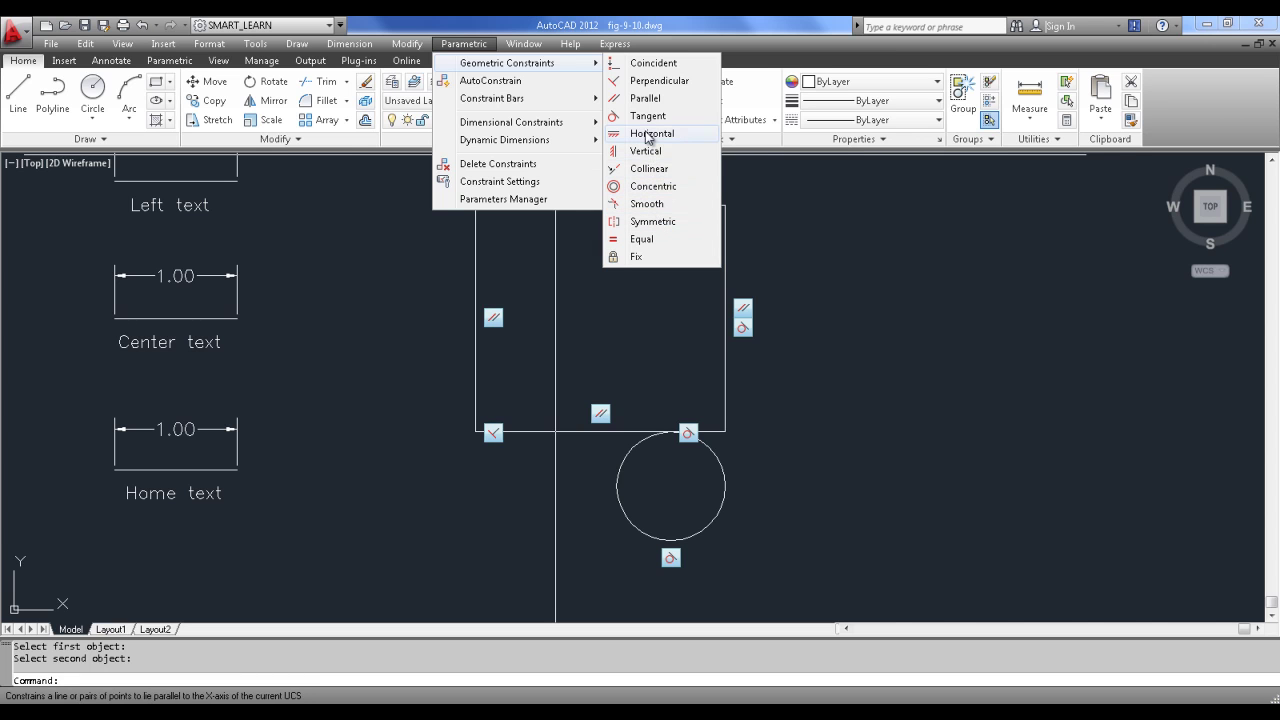
pyautogui.click(906, 290)
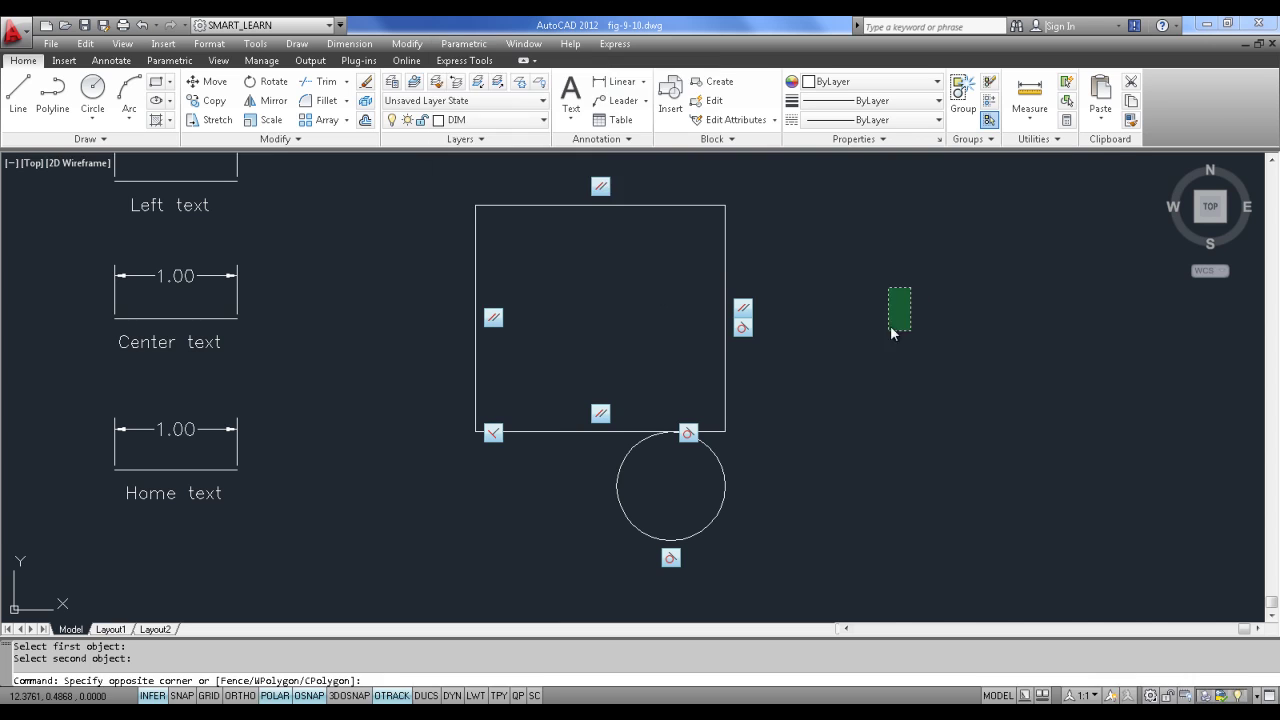
pyautogui.click(855, 368)
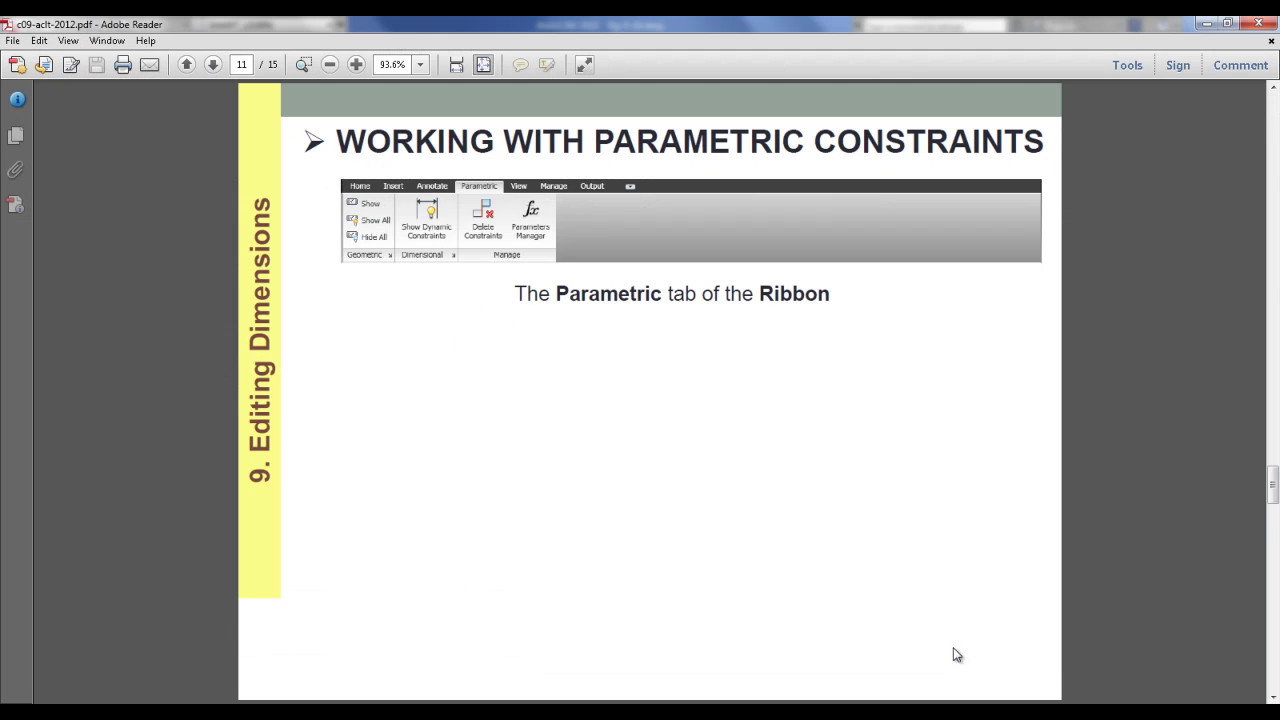
# Step: Advance the PDF to the Geometric Constraints slide, return to AutoCAD, and examine the Drafting Settings categories and drafting options
pyautogui.scroll(-3, 766, 464)
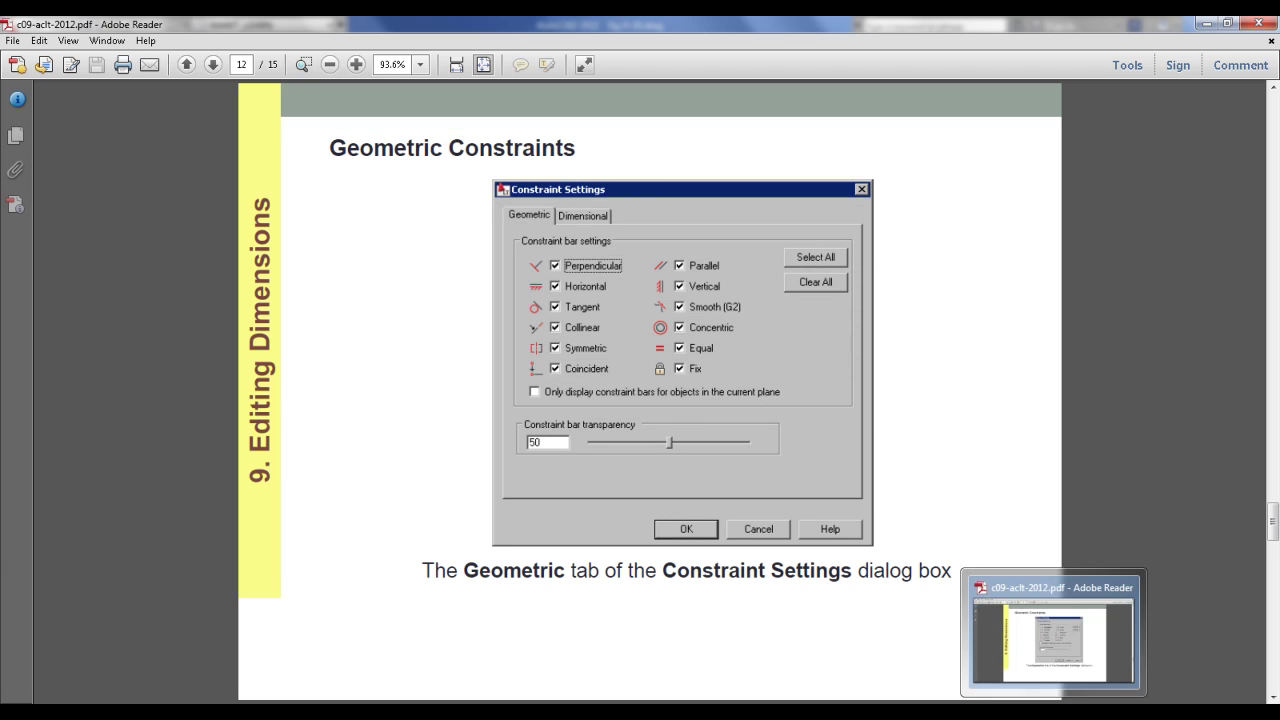
pyautogui.click(1055, 710)
pyautogui.write('DS')
pyautogui.press('Return')
pyautogui.click(553, 193)
pyautogui.click(553, 193)
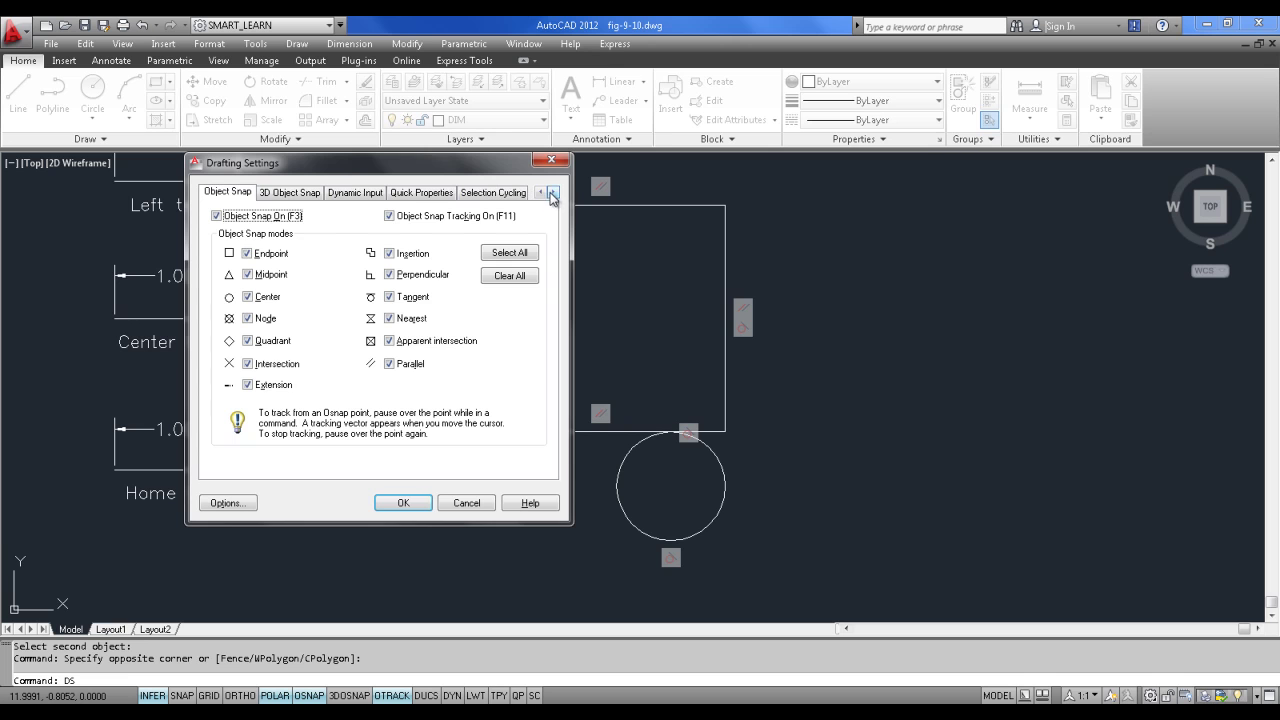
pyautogui.click(420, 193)
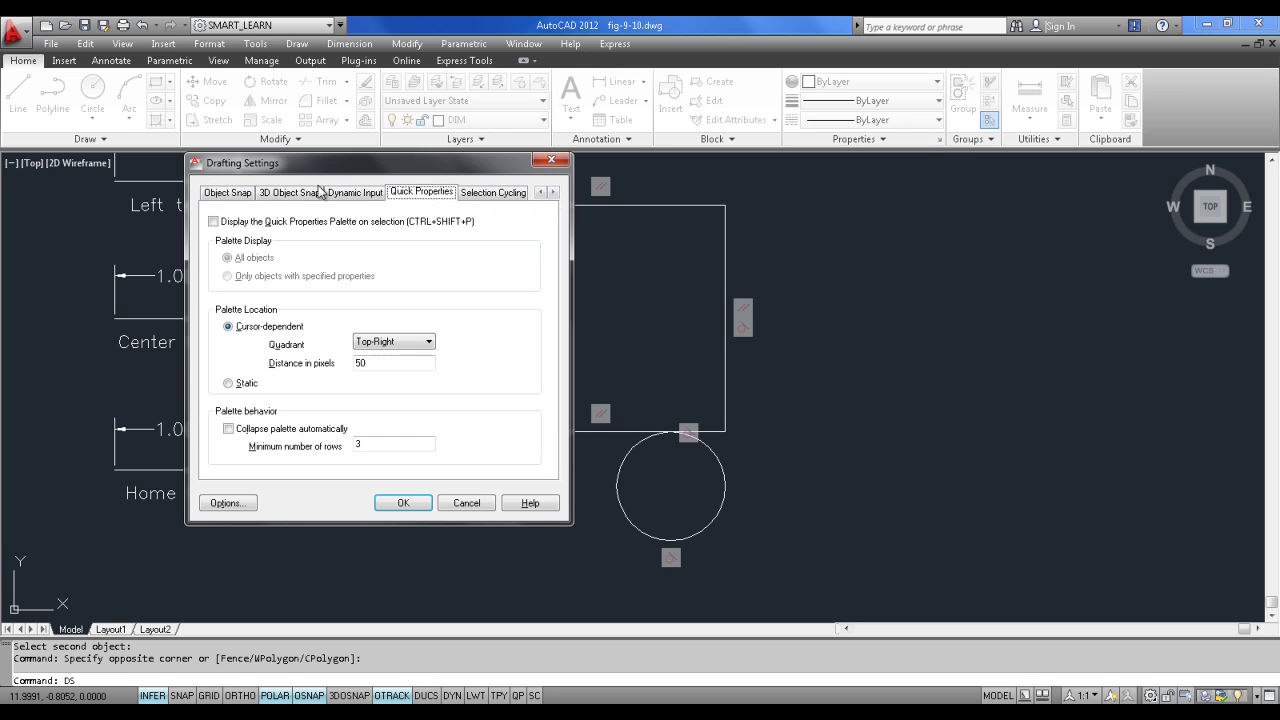
pyautogui.click(283, 193)
pyautogui.click(226, 194)
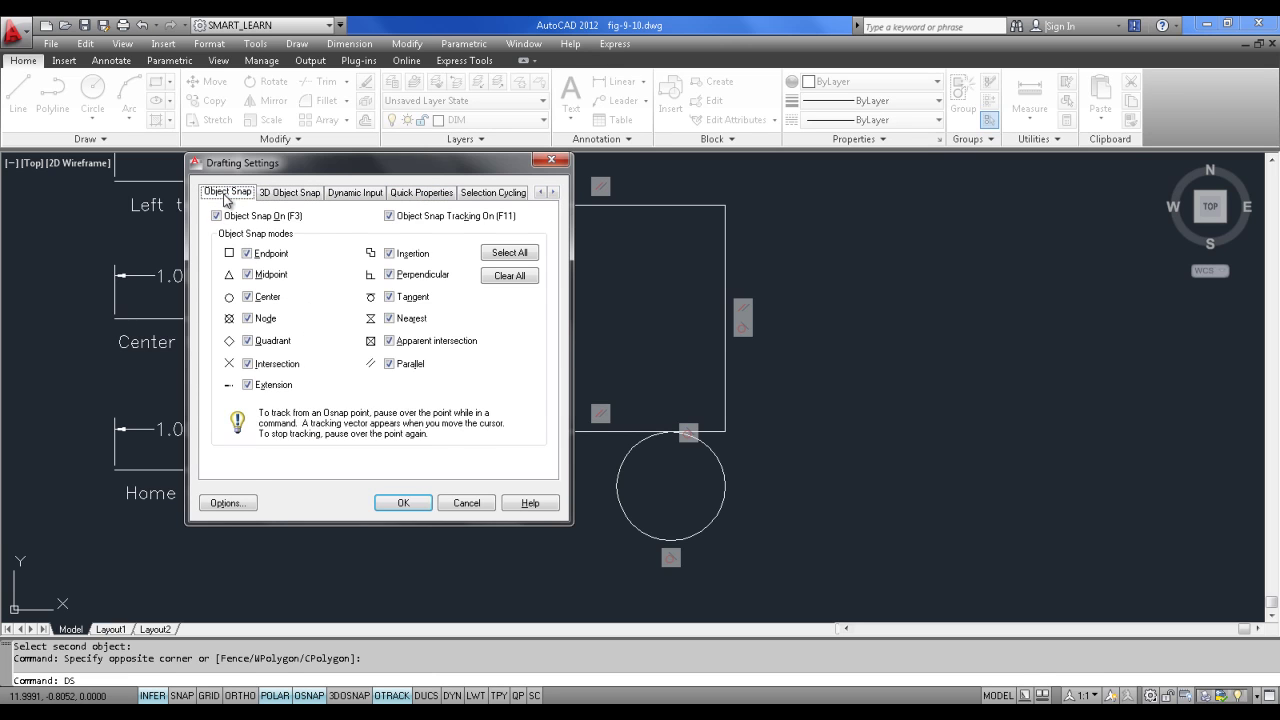
pyautogui.click(283, 194)
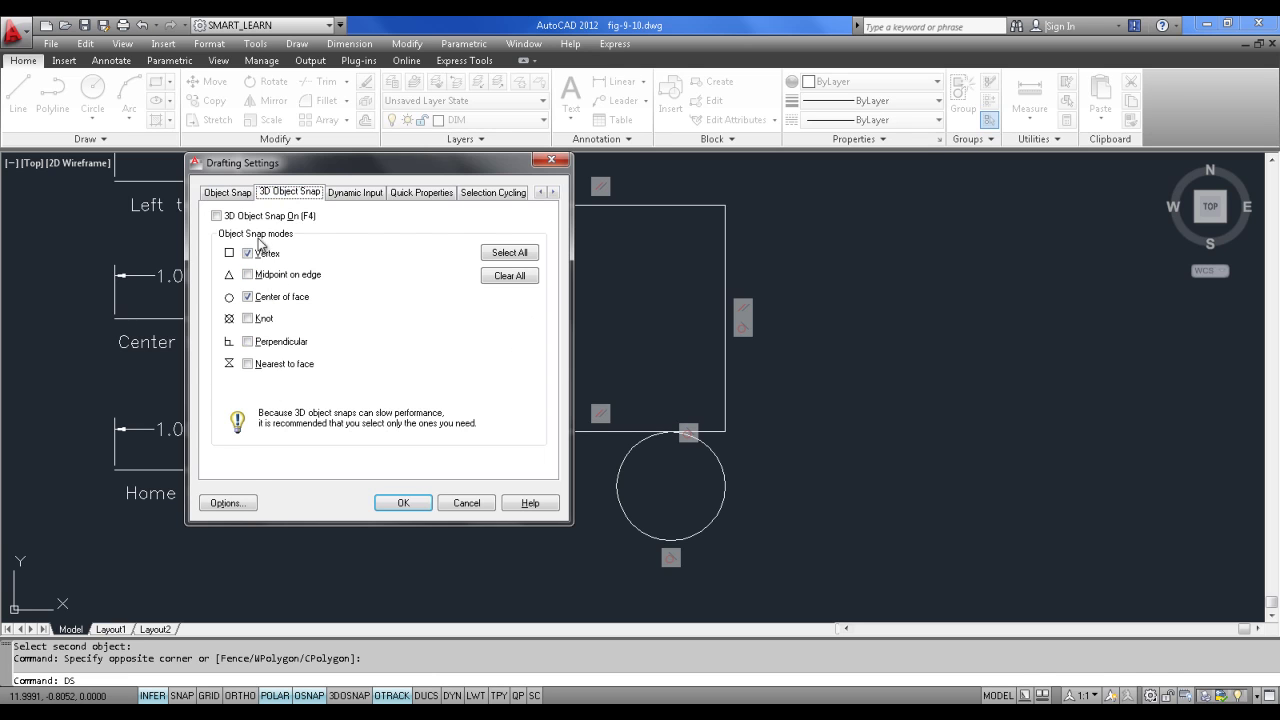
pyautogui.click(360, 196)
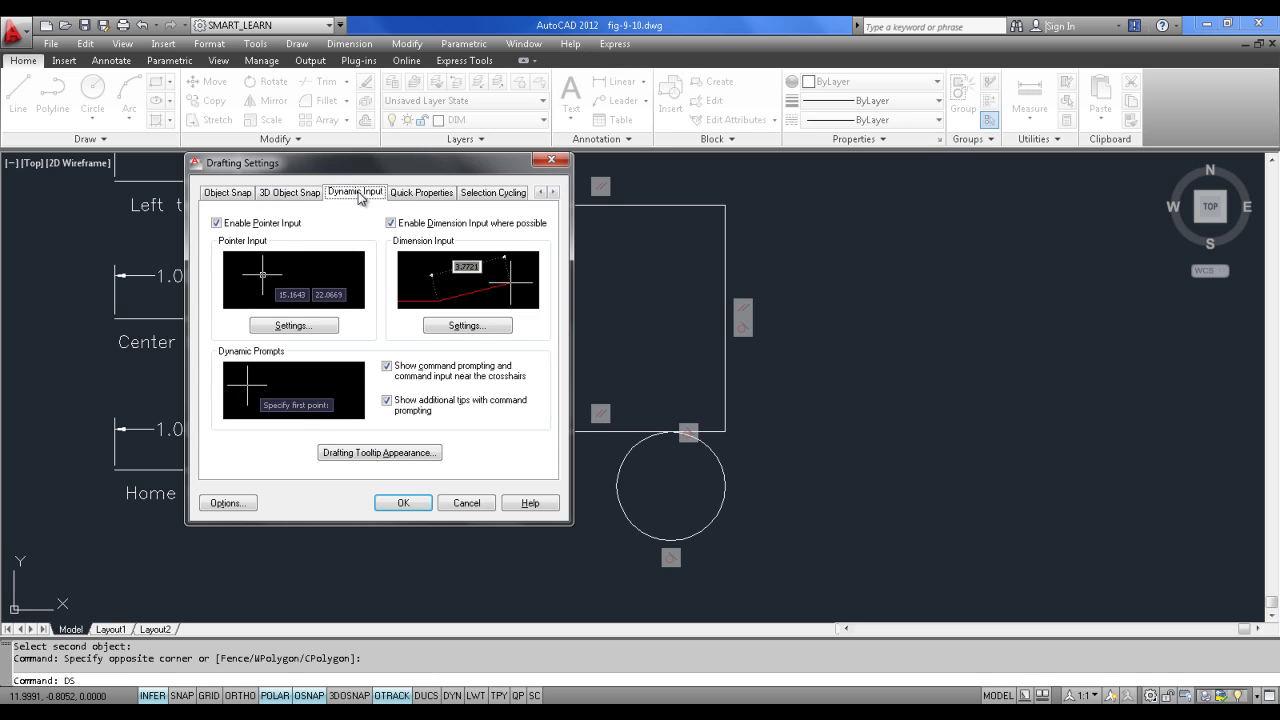
pyautogui.click(400, 194)
pyautogui.click(493, 192)
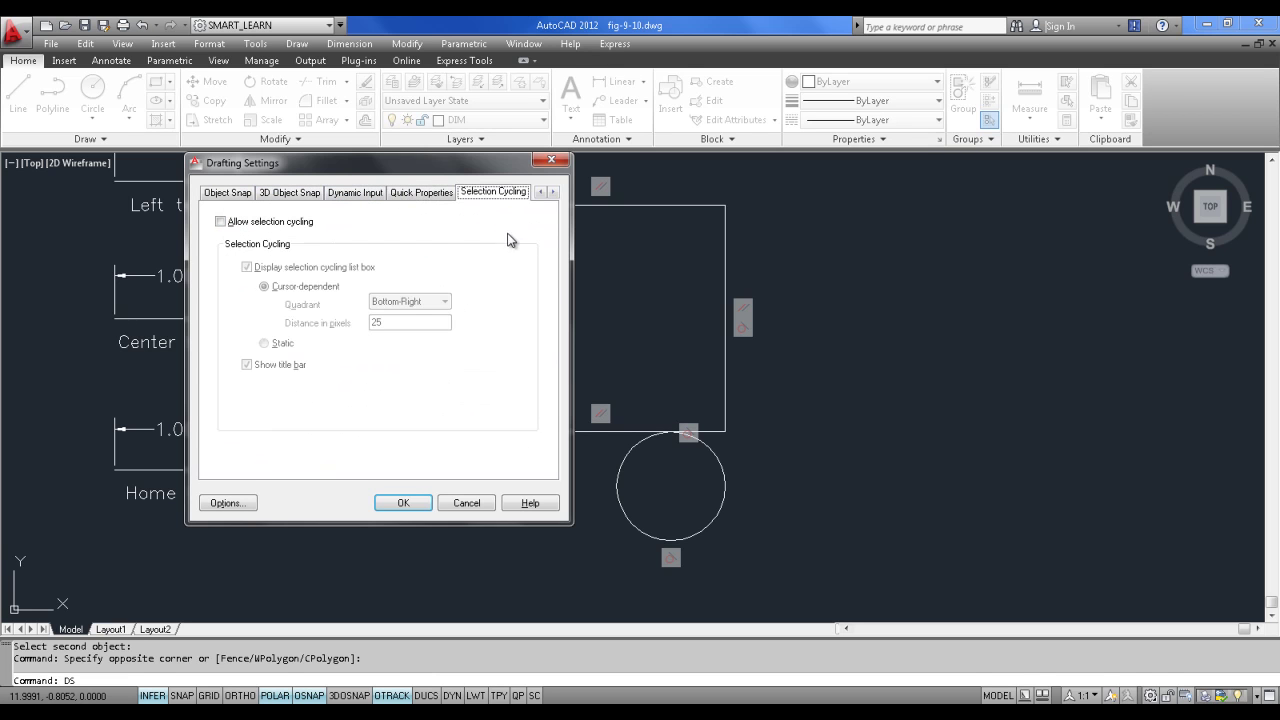
pyautogui.click(228, 505)
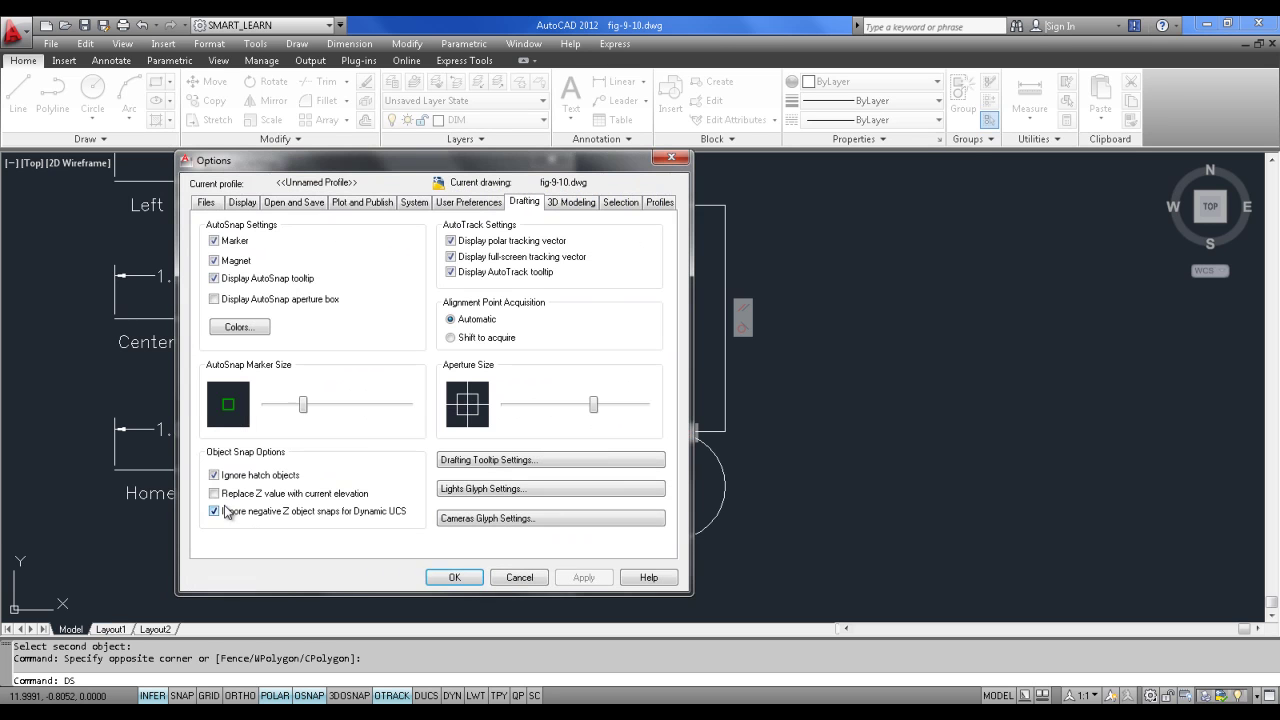
pyautogui.click(520, 577)
pyautogui.click(490, 508)
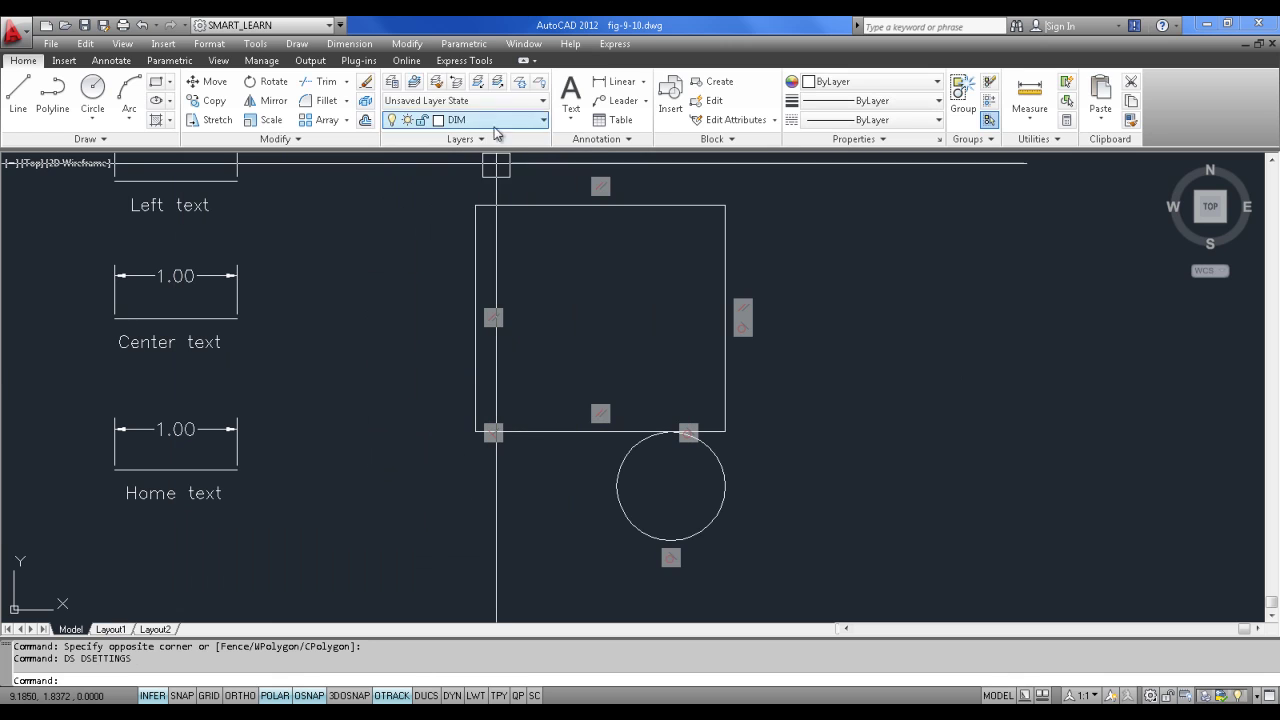
# Step: Review the geometric and dimensional constraint settings and enable the Equal constraint type for AutoConstrain
pyautogui.click(466, 46)
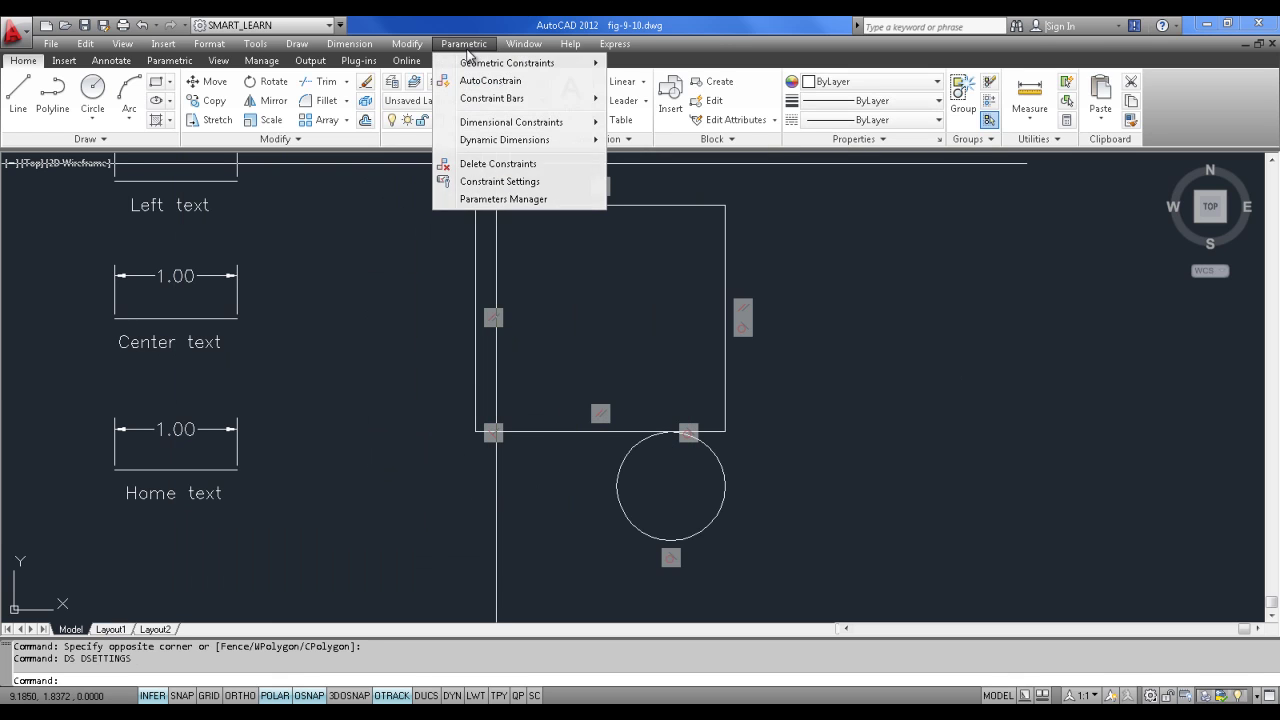
pyautogui.click(495, 181)
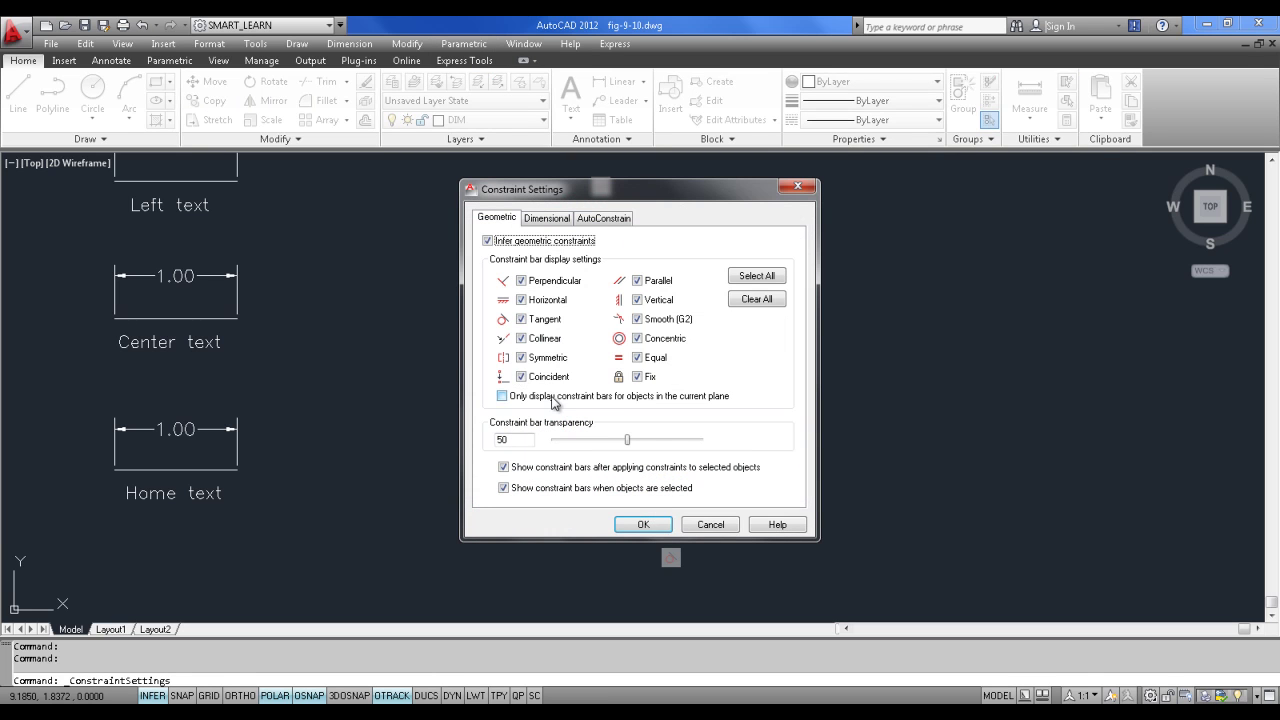
pyautogui.click(551, 219)
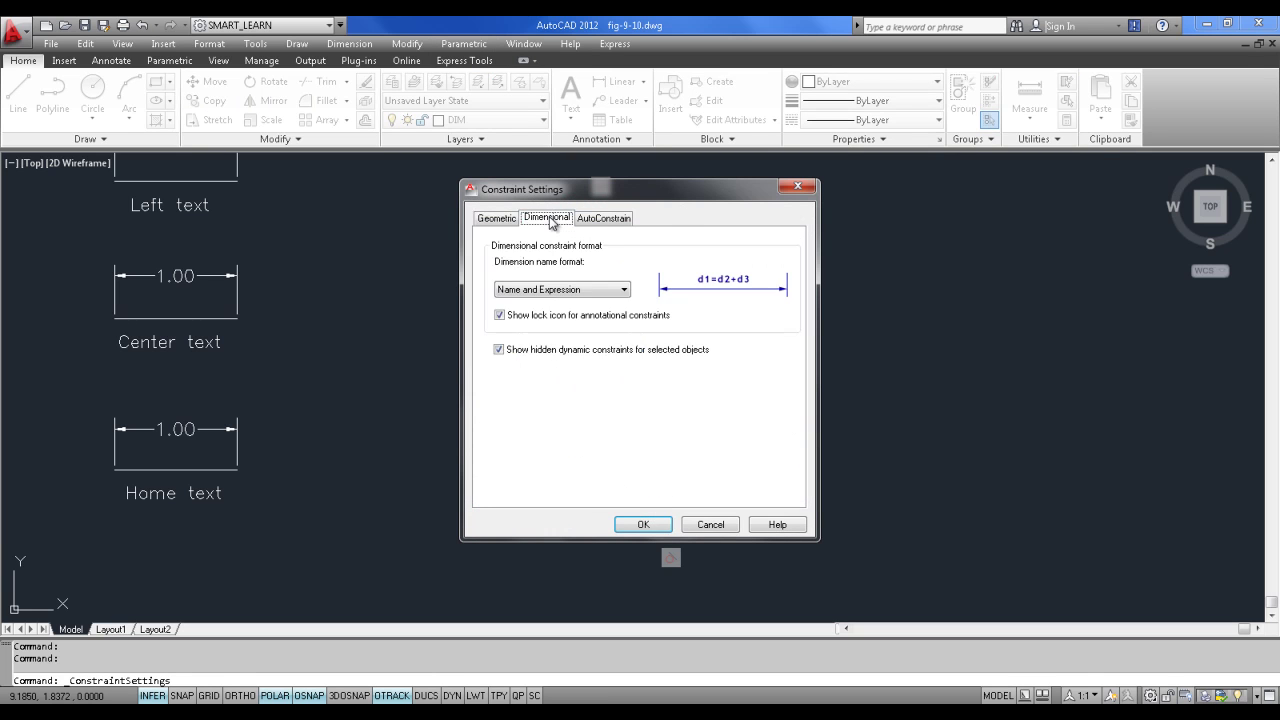
pyautogui.click(597, 219)
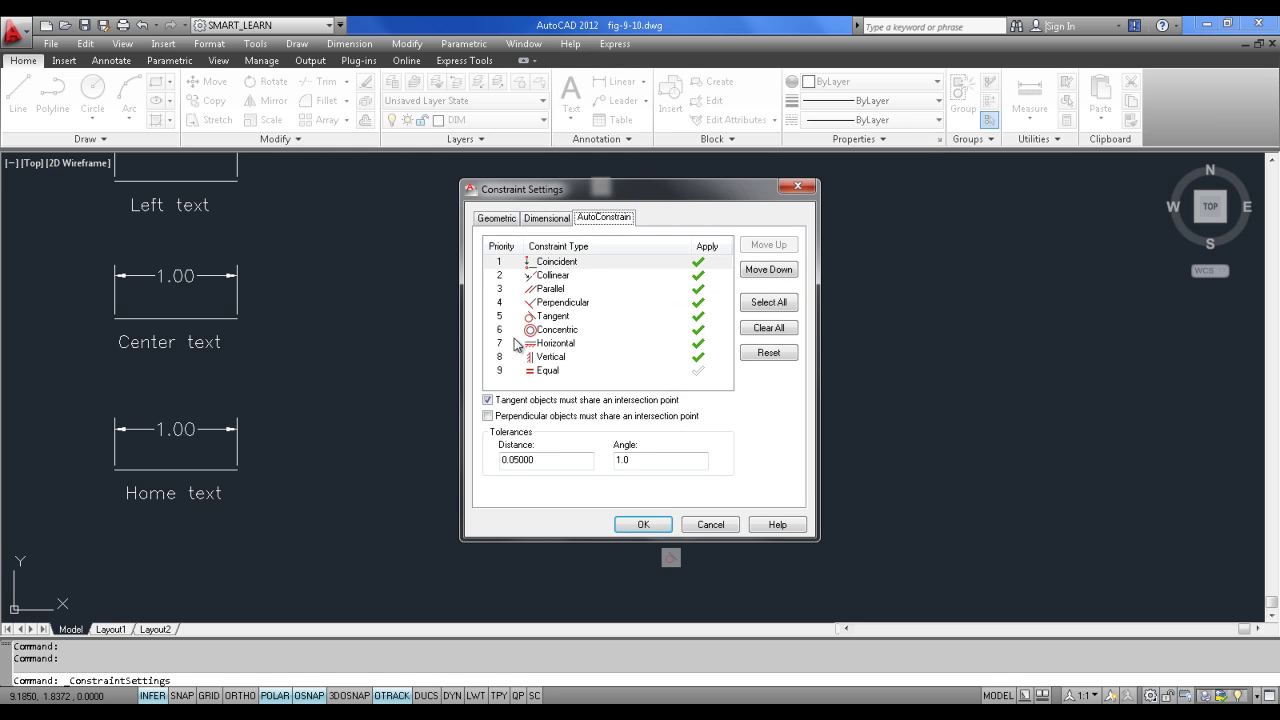
pyautogui.click(698, 371)
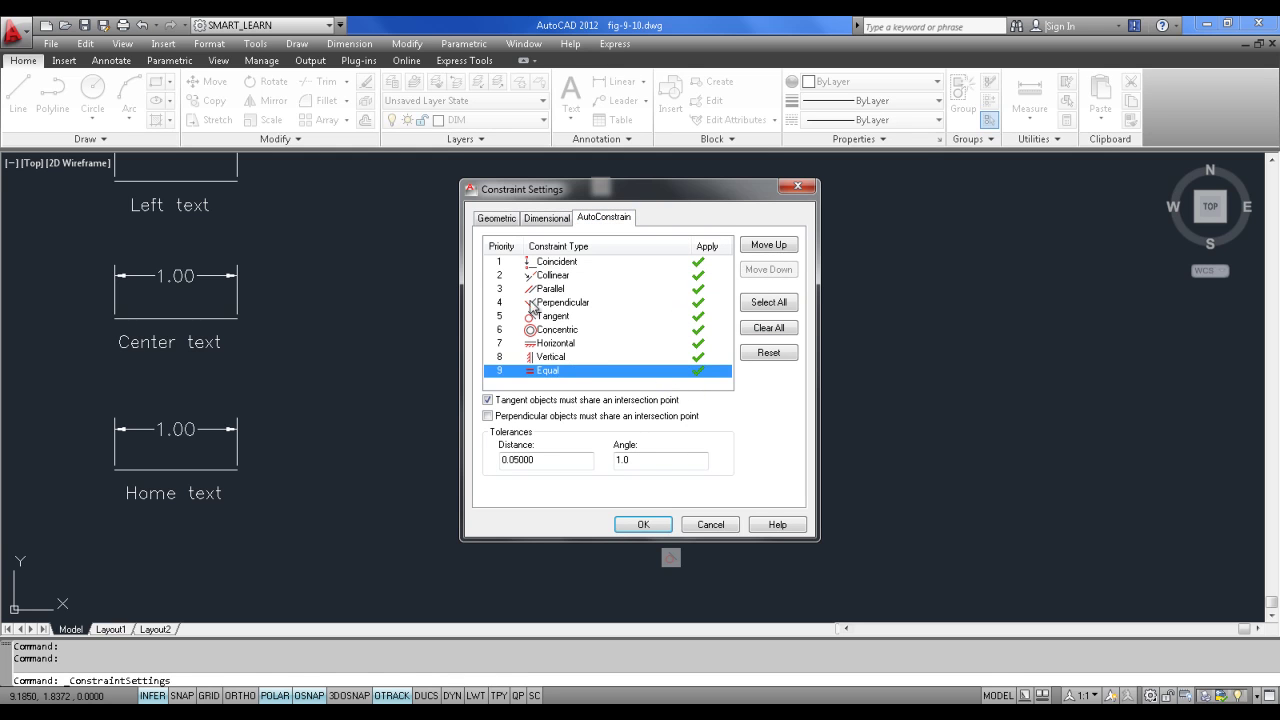
pyautogui.click(645, 524)
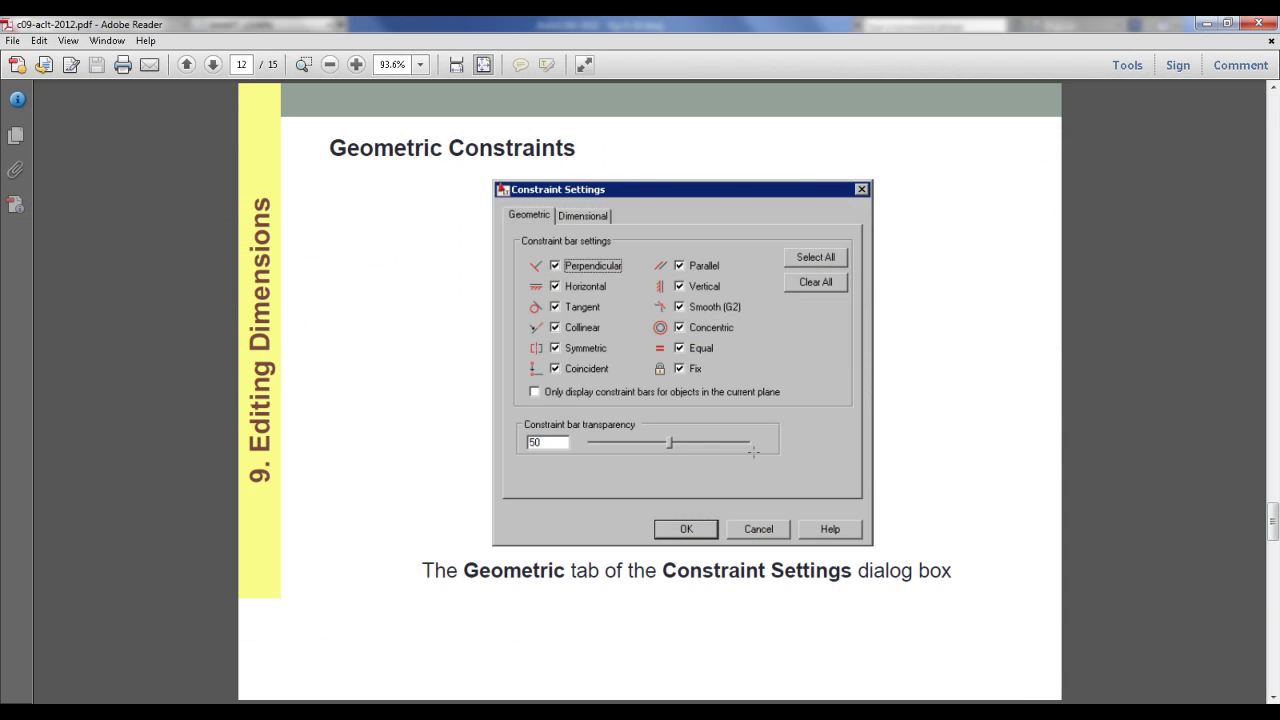
# Step: Read the PDF slides on dimensional constraints, equations, and model and paper space dimensioning in Adobe Reader, and return to AutoCAD
pyautogui.press('pagedown')
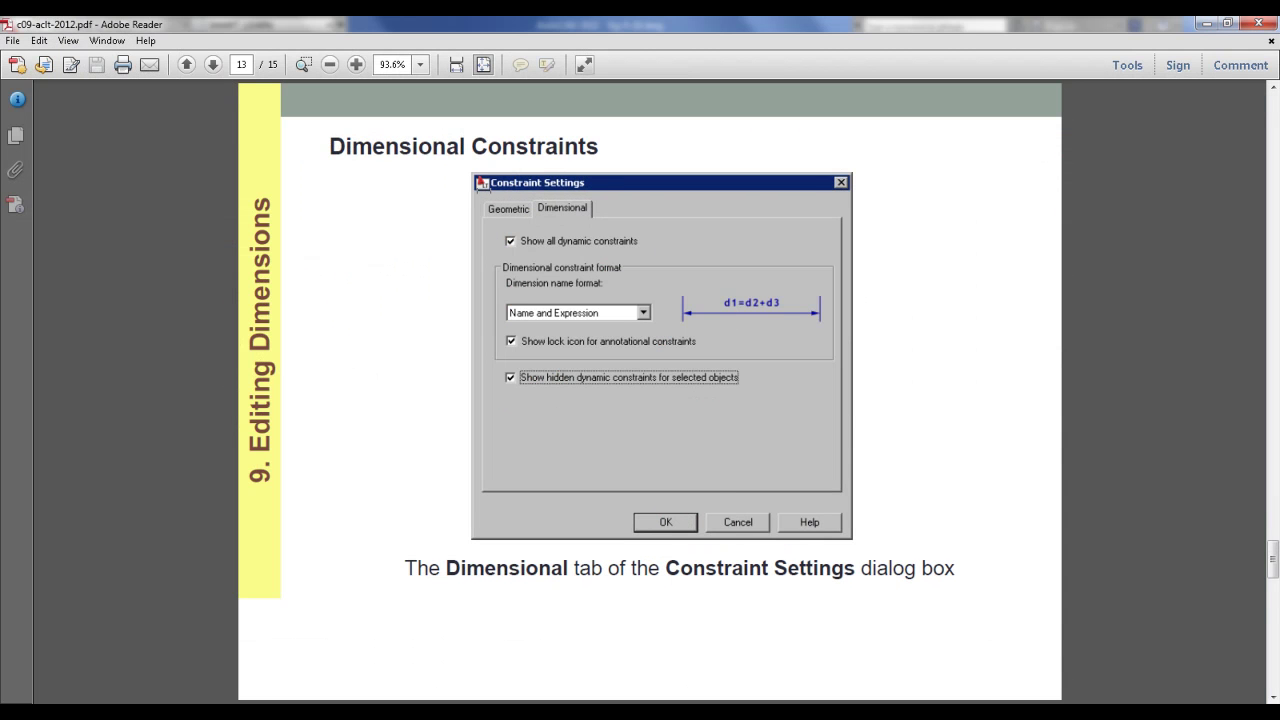
pyautogui.press('pagedown')
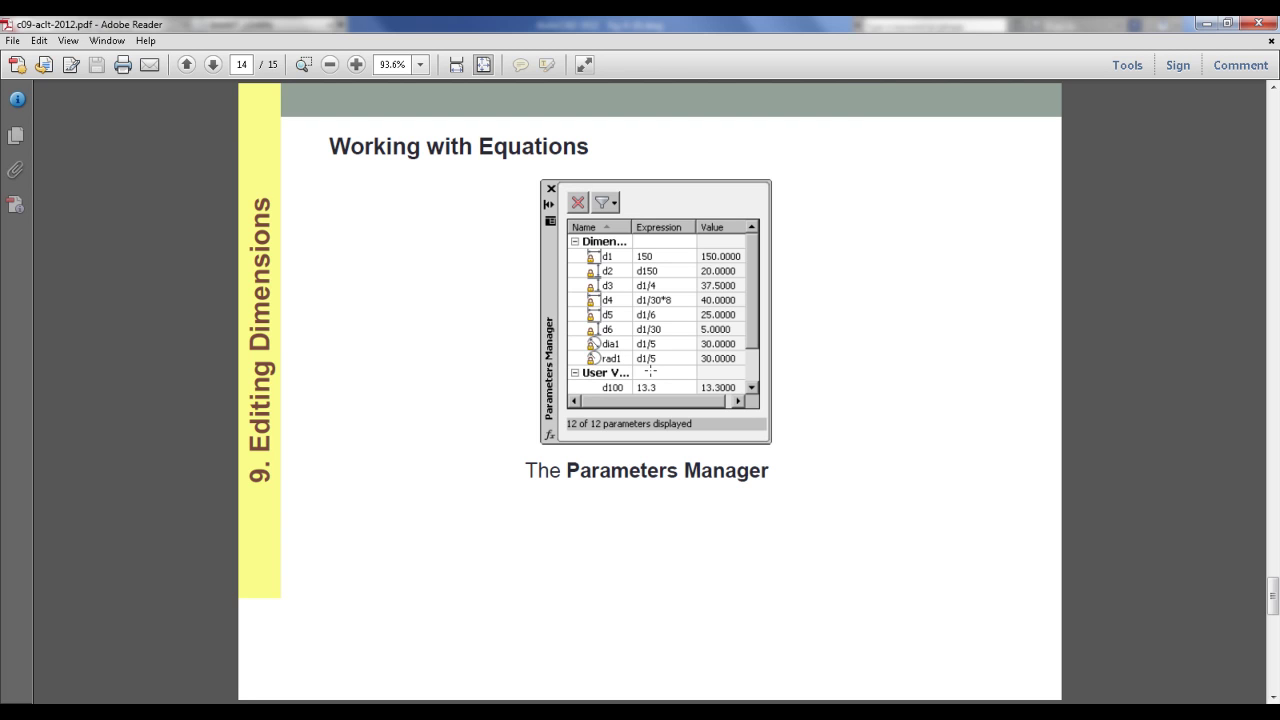
pyautogui.scroll(-2, 650, 371)
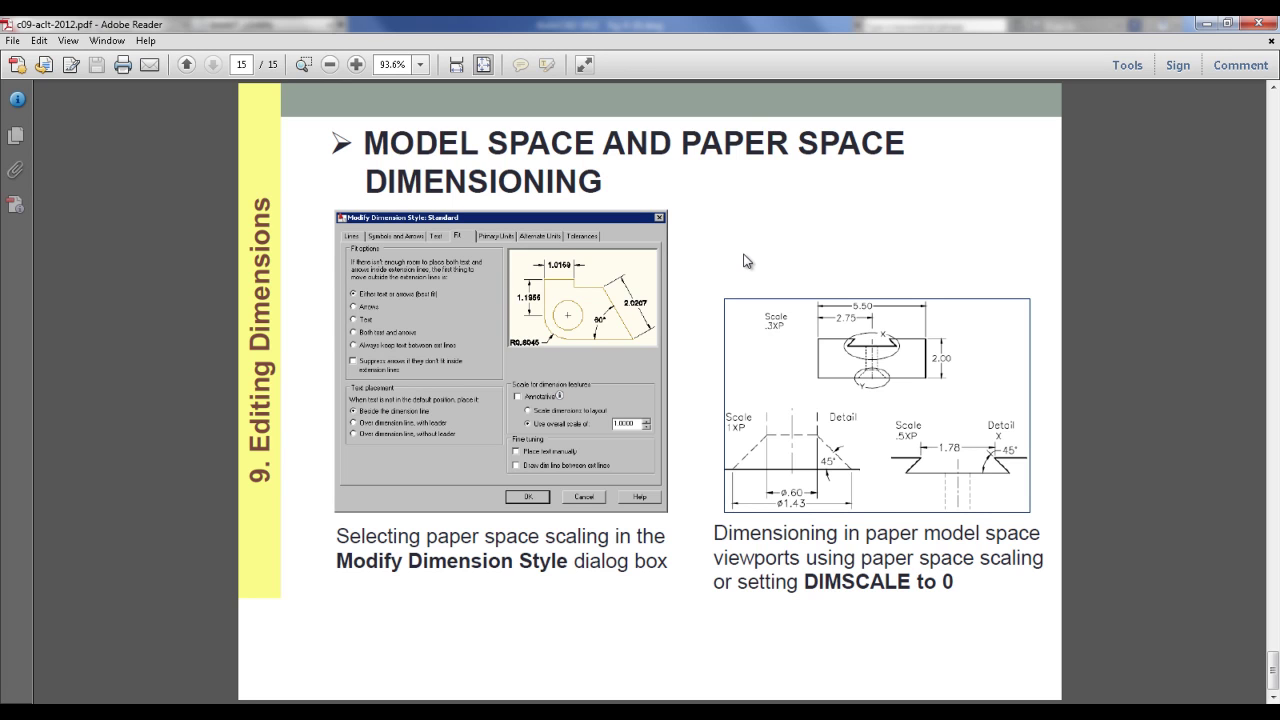
pyautogui.click(1050, 640)
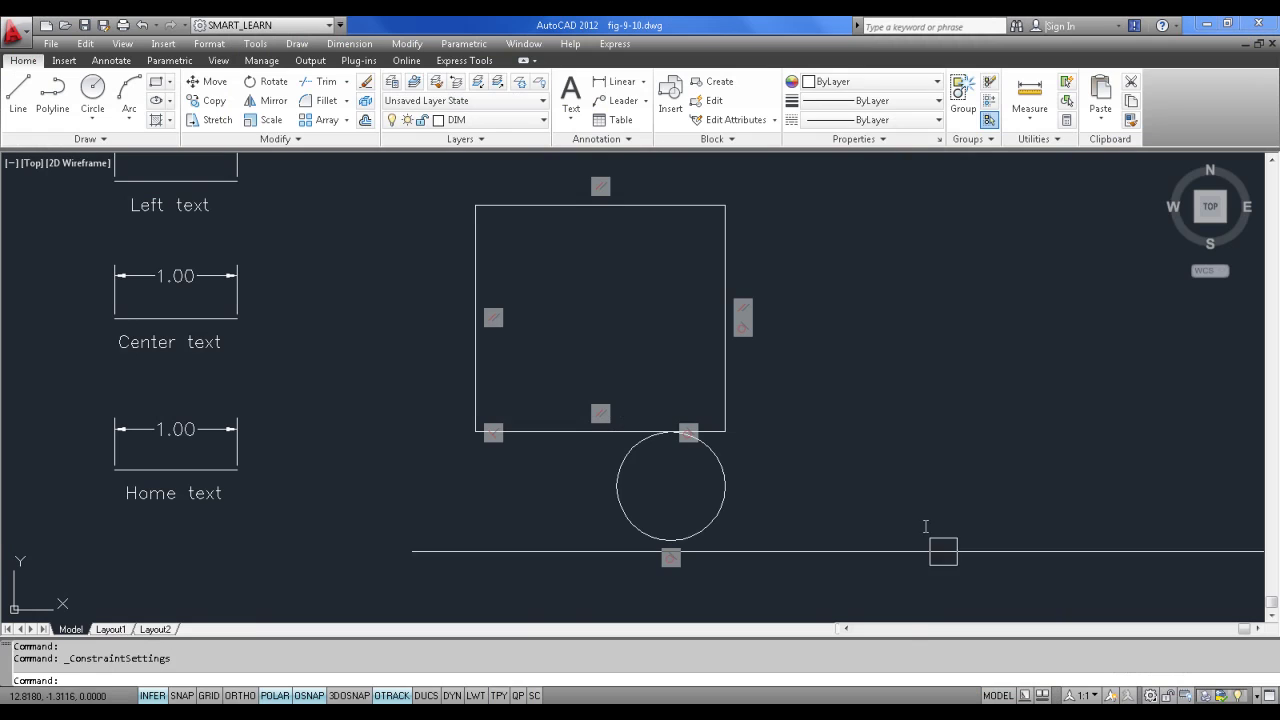
# Step: Open the DIM2 dimension style for modification and review its primary units, fit, text, symbols and arrows, and line settings
pyautogui.click(349, 43)
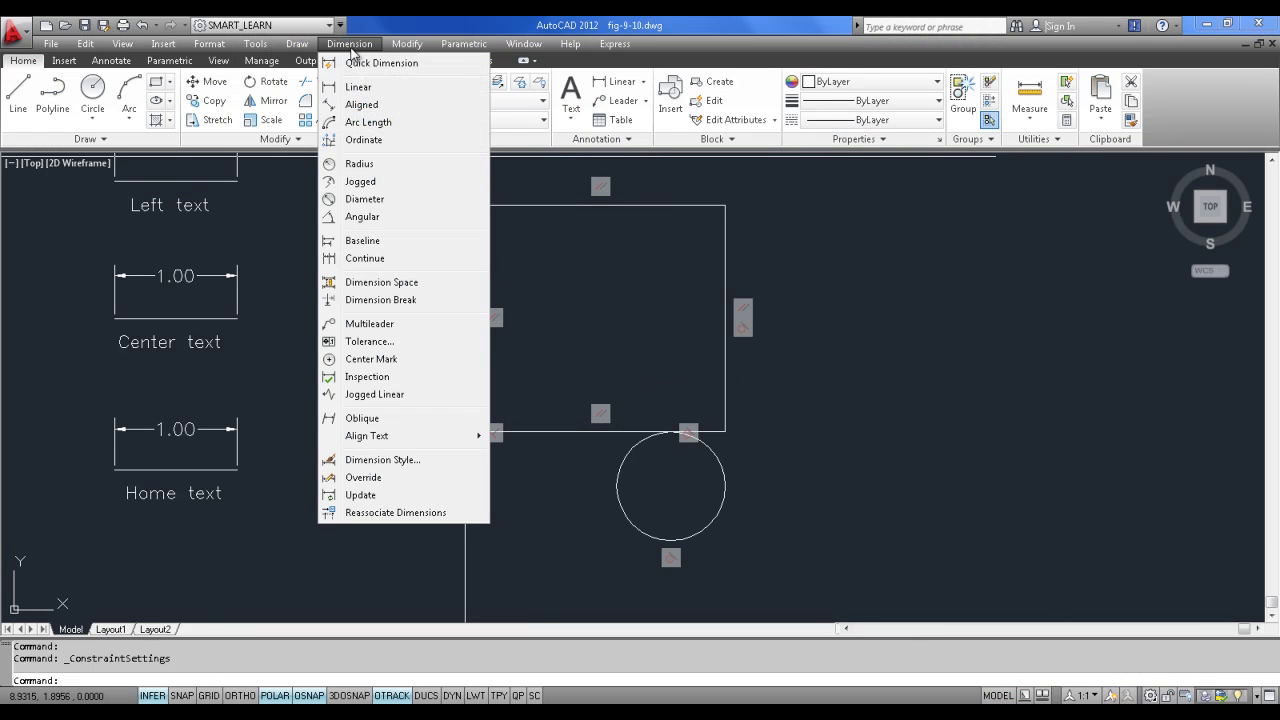
pyautogui.click(368, 460)
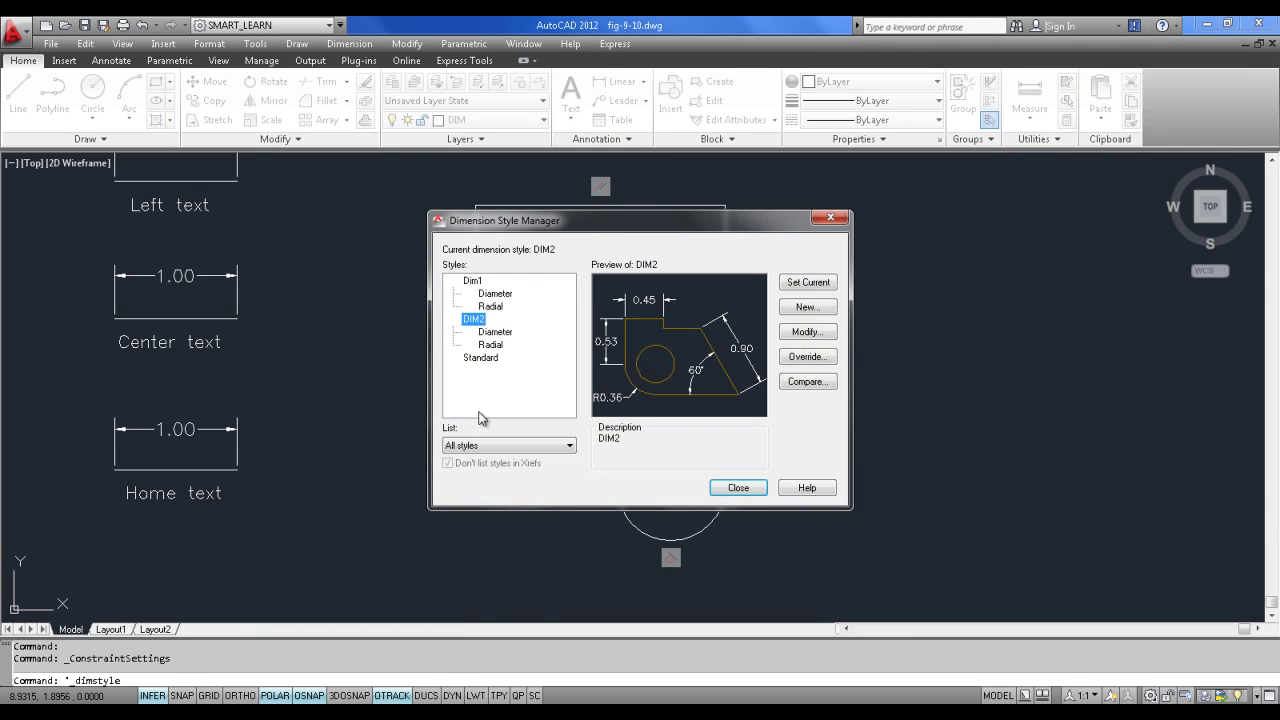
pyautogui.click(807, 331)
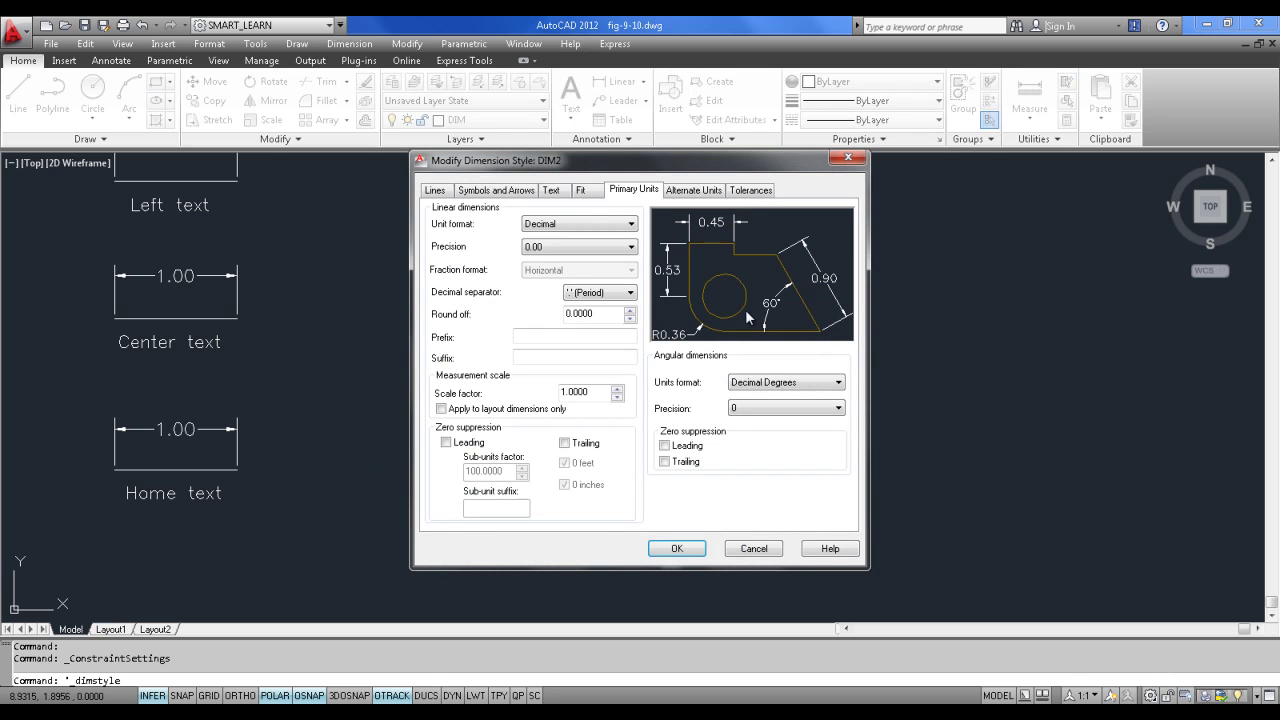
pyautogui.click(588, 196)
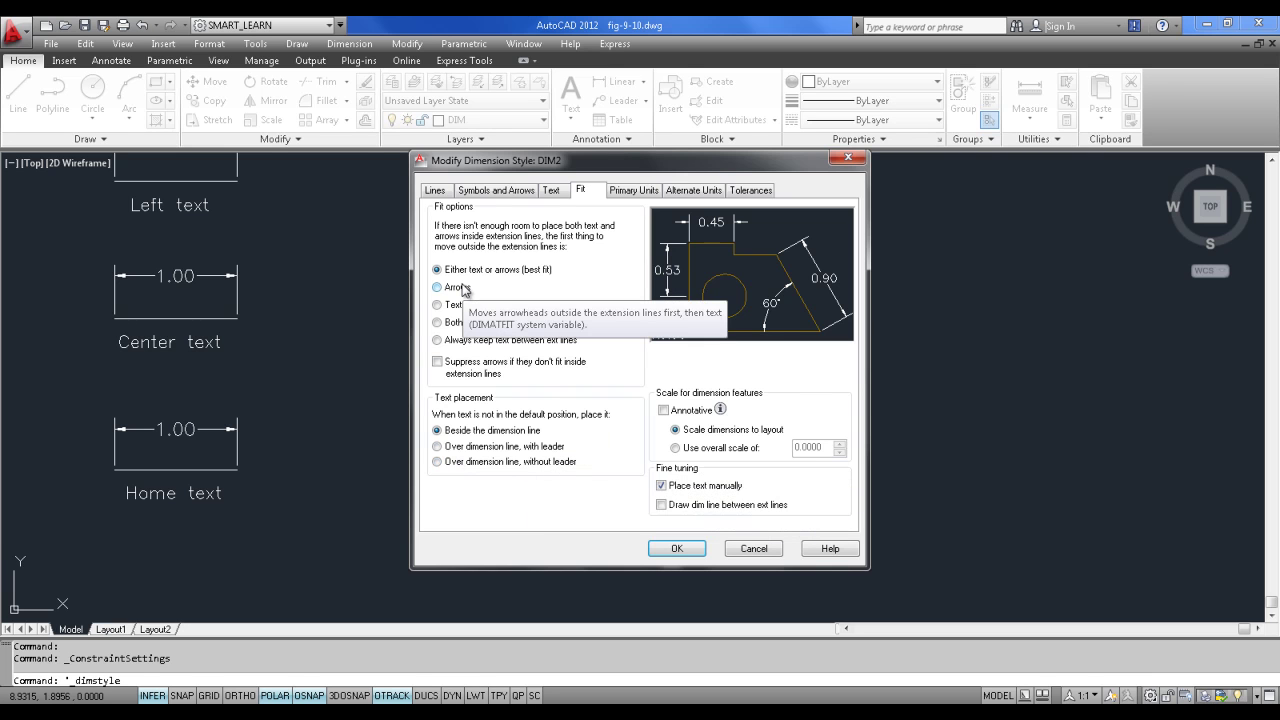
pyautogui.click(551, 190)
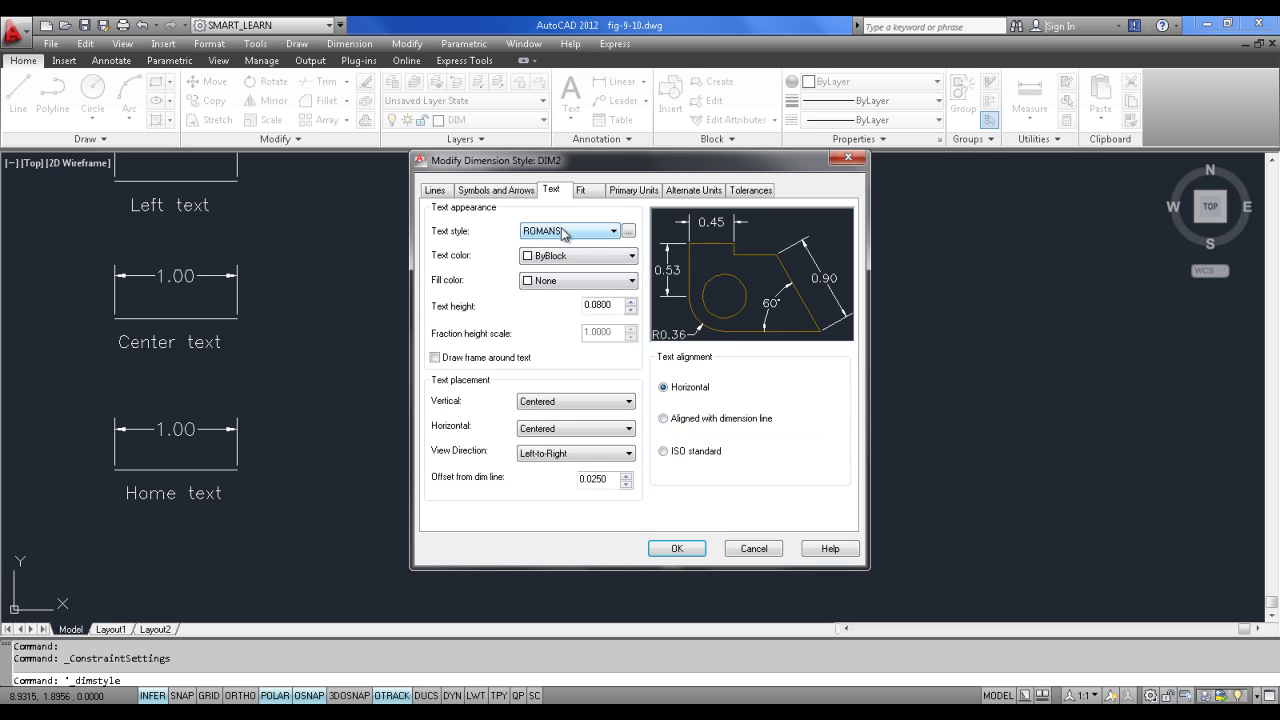
pyautogui.click(508, 192)
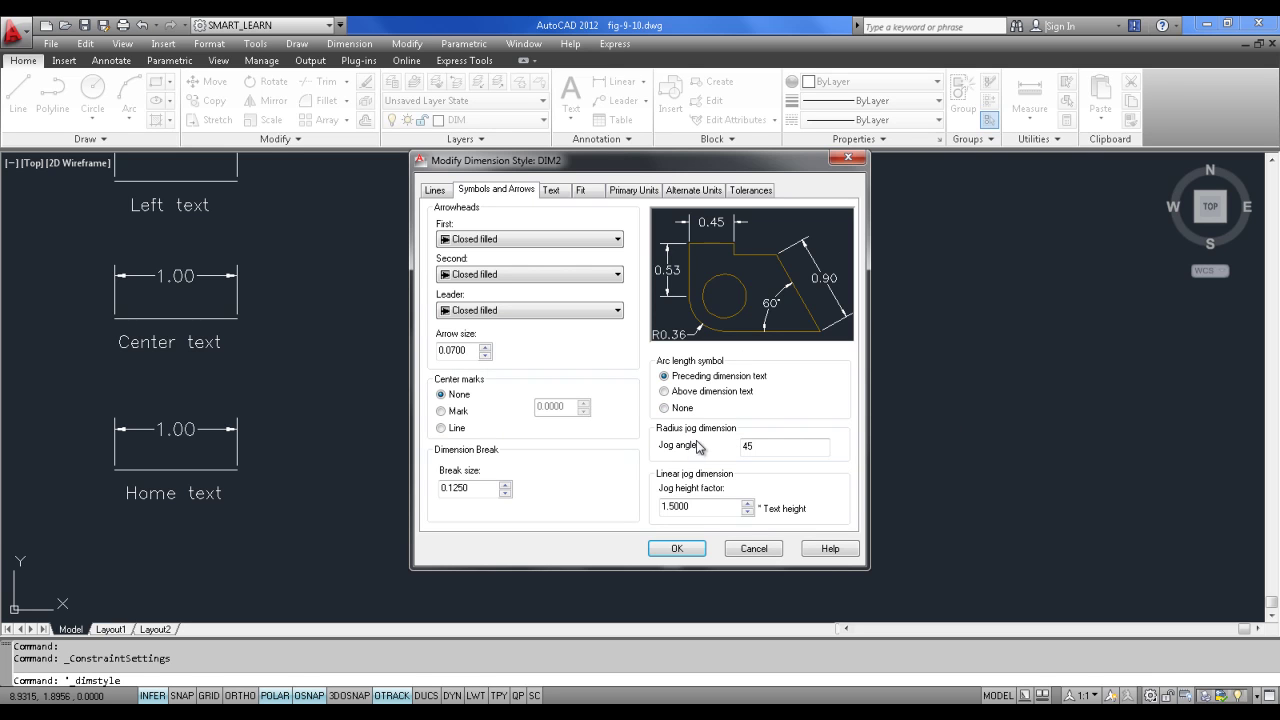
pyautogui.click(436, 192)
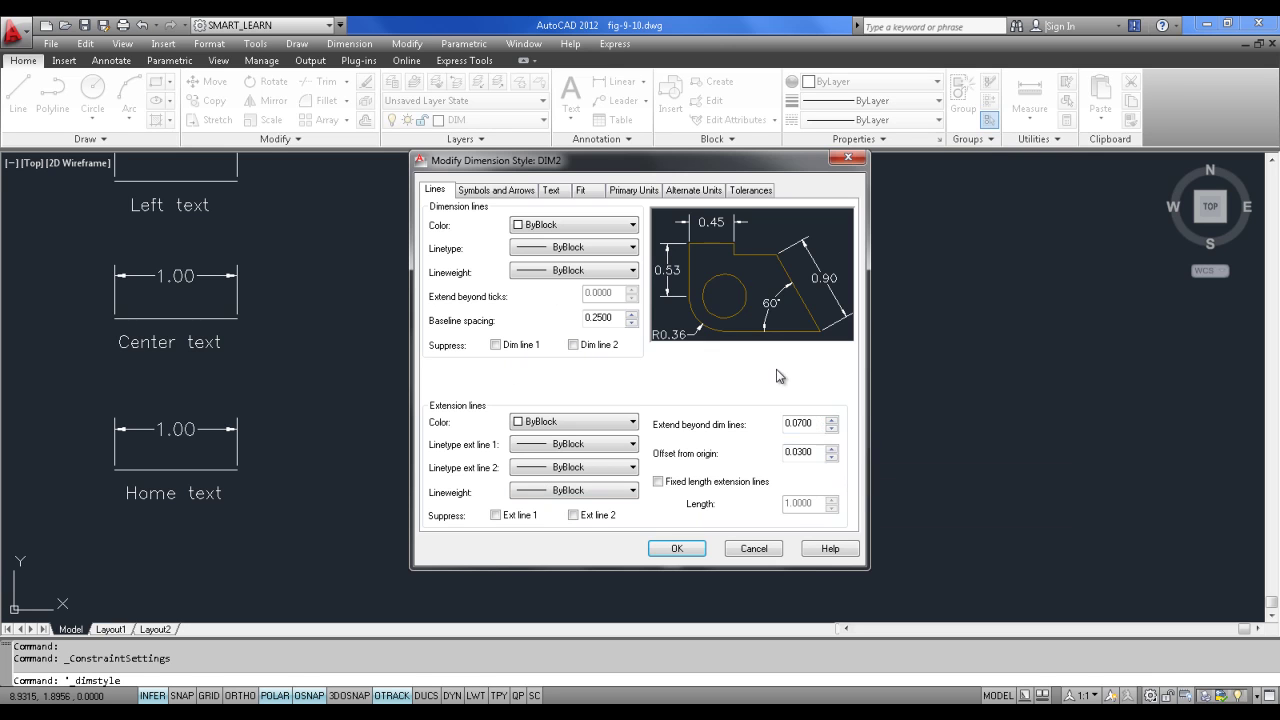
# Step: Try displaying alternate units in the DIM2 dimension style and turn them off again
pyautogui.click(691, 193)
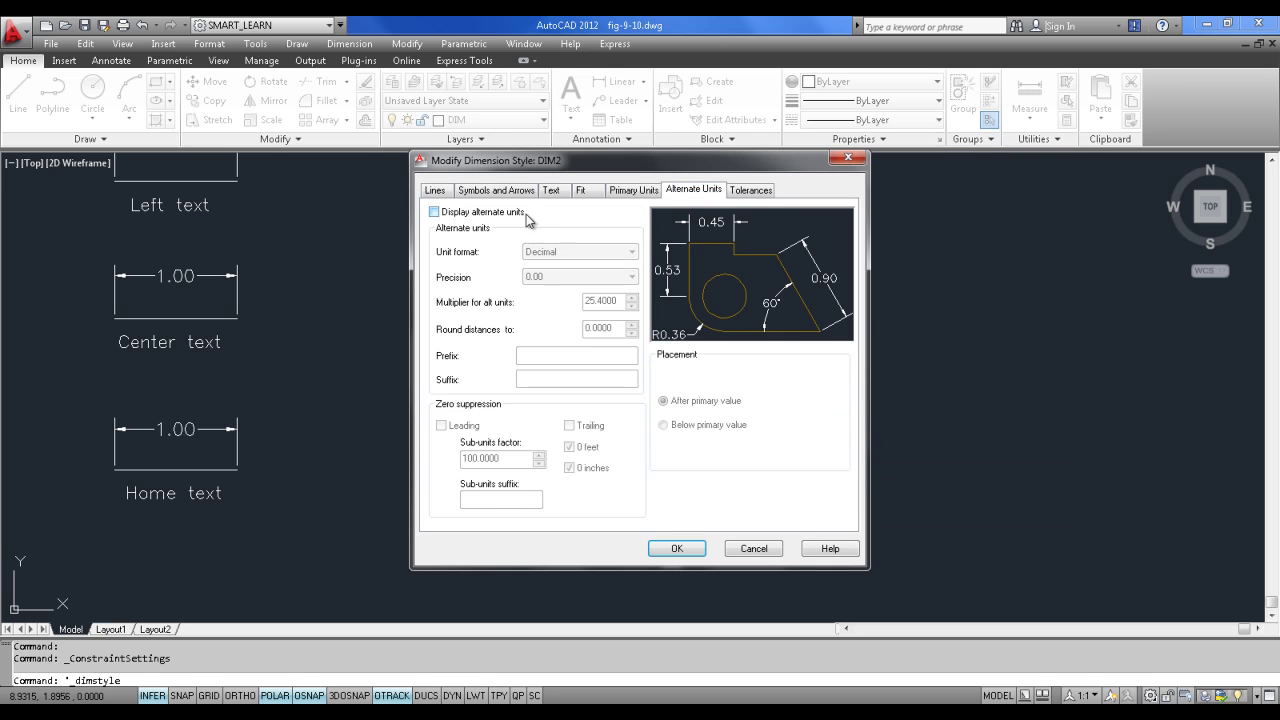
pyautogui.click(480, 213)
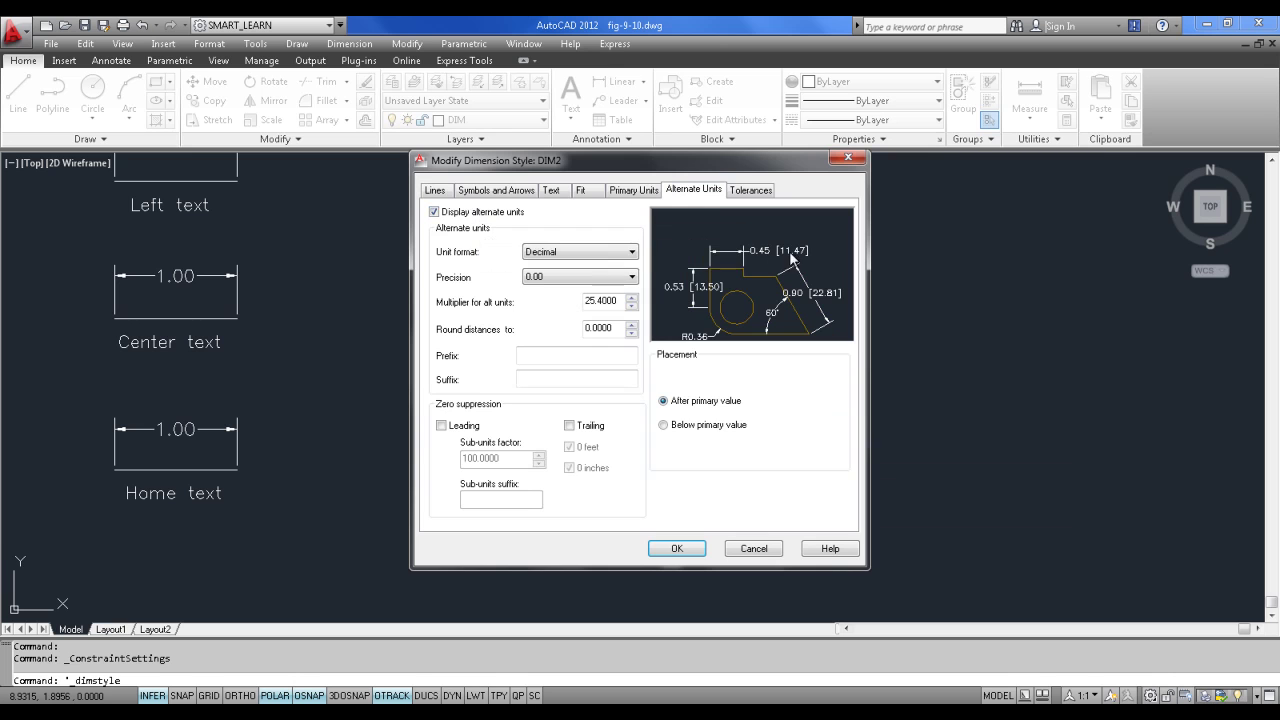
pyautogui.click(497, 213)
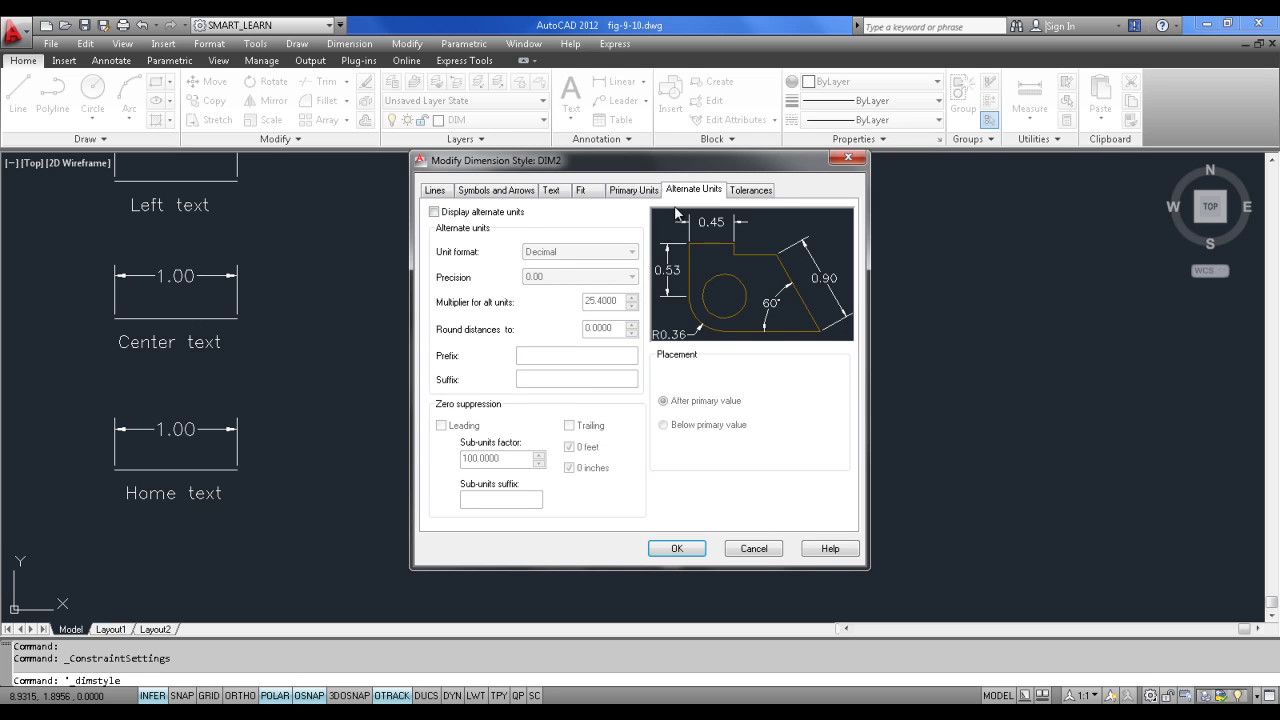
# Step: Examine the tolerance methods offered for the DIM2 dimension style and close the dimension style dialogs
pyautogui.click(773, 189)
pyautogui.click(538, 229)
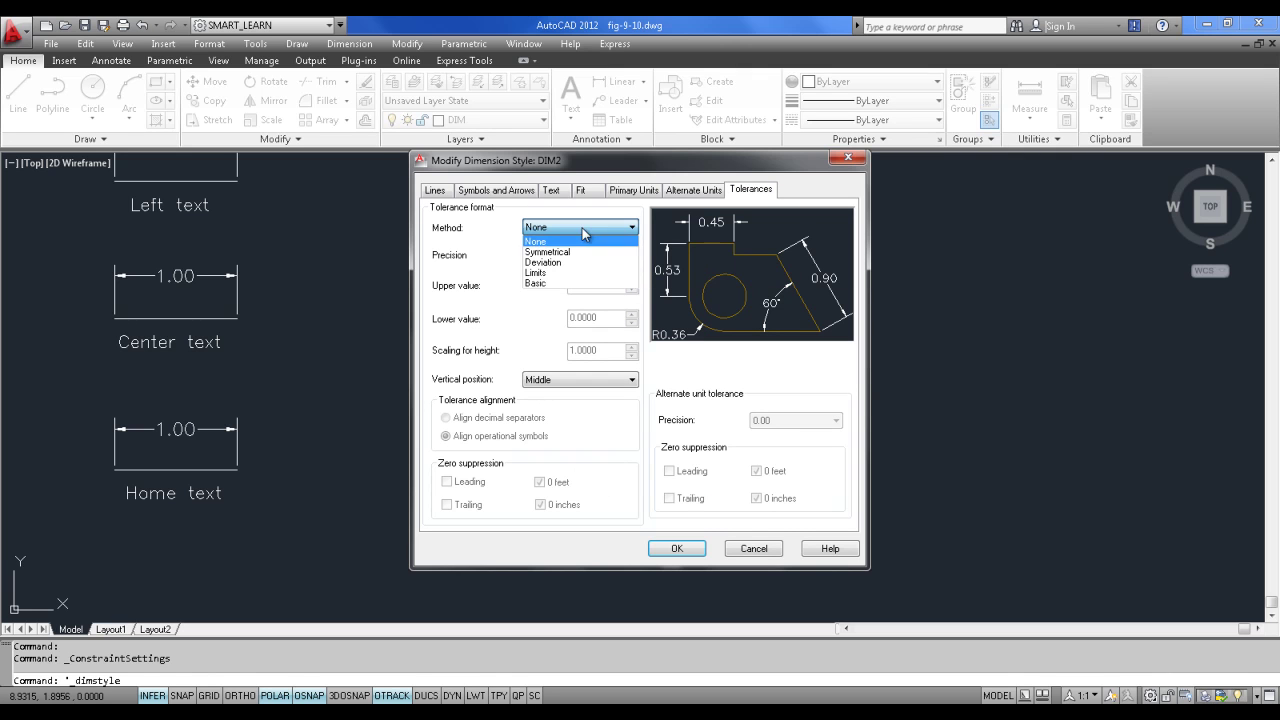
pyautogui.click(489, 294)
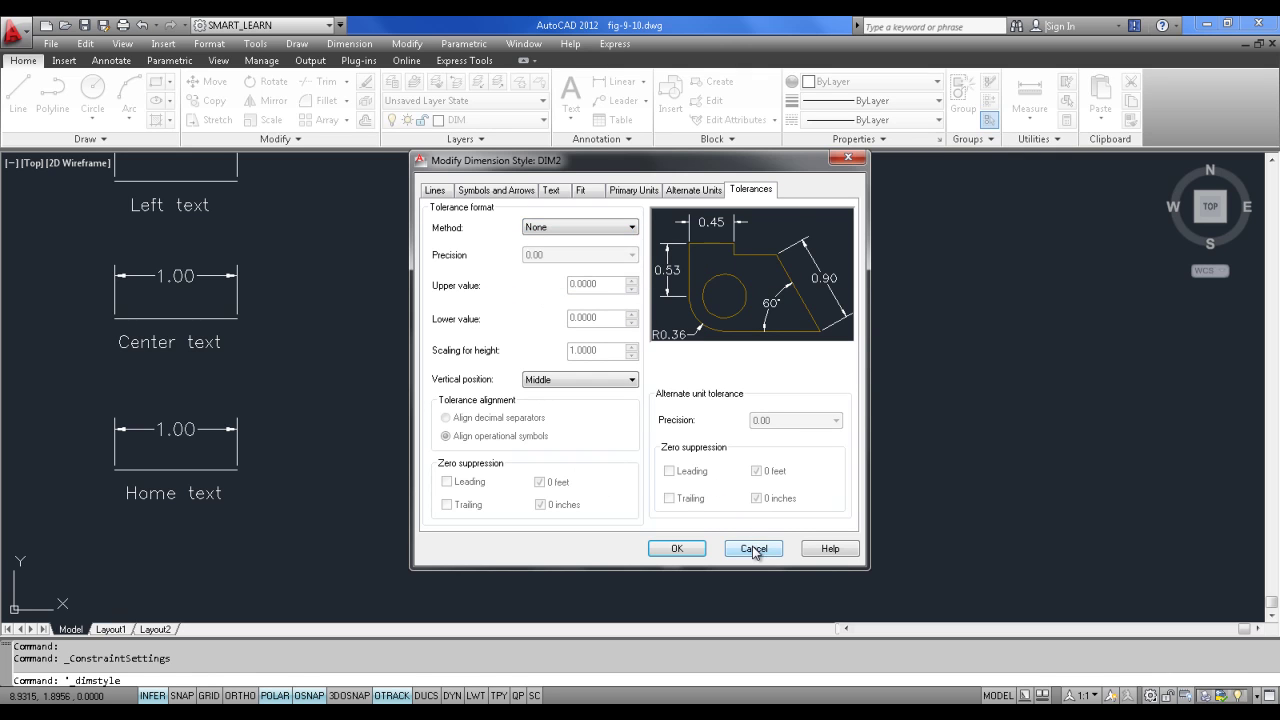
pyautogui.click(677, 549)
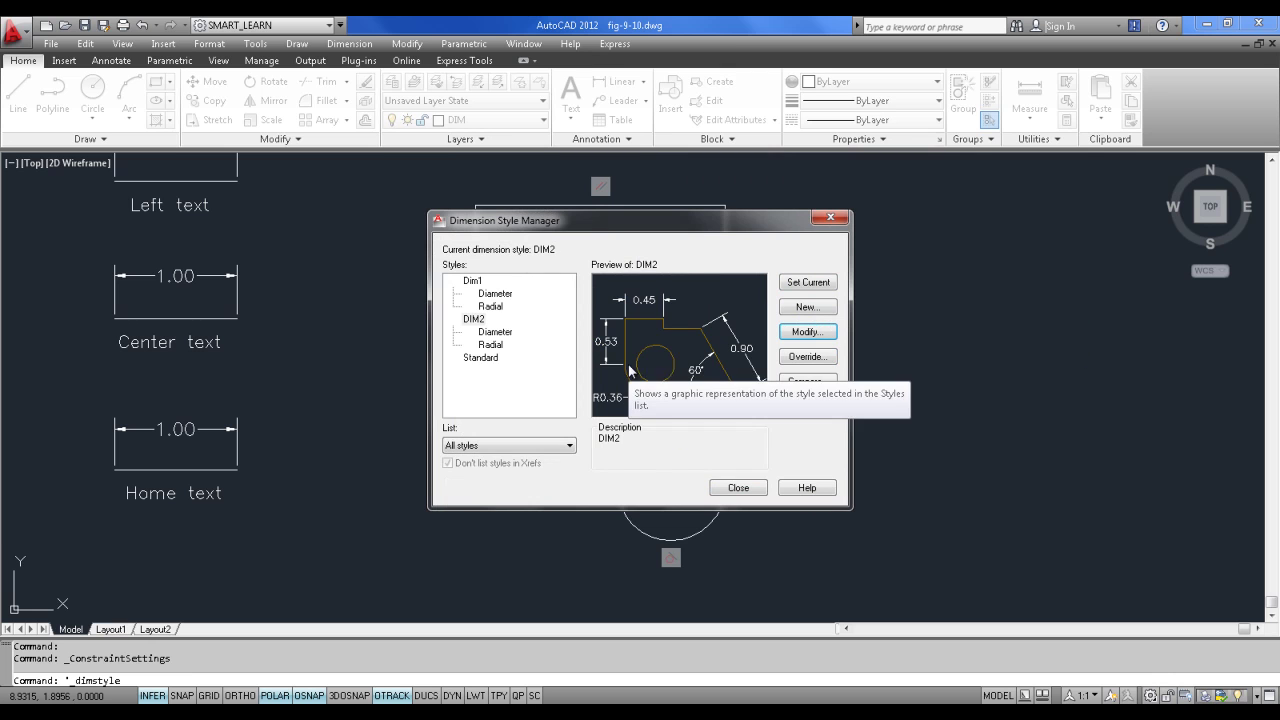
pyautogui.click(738, 487)
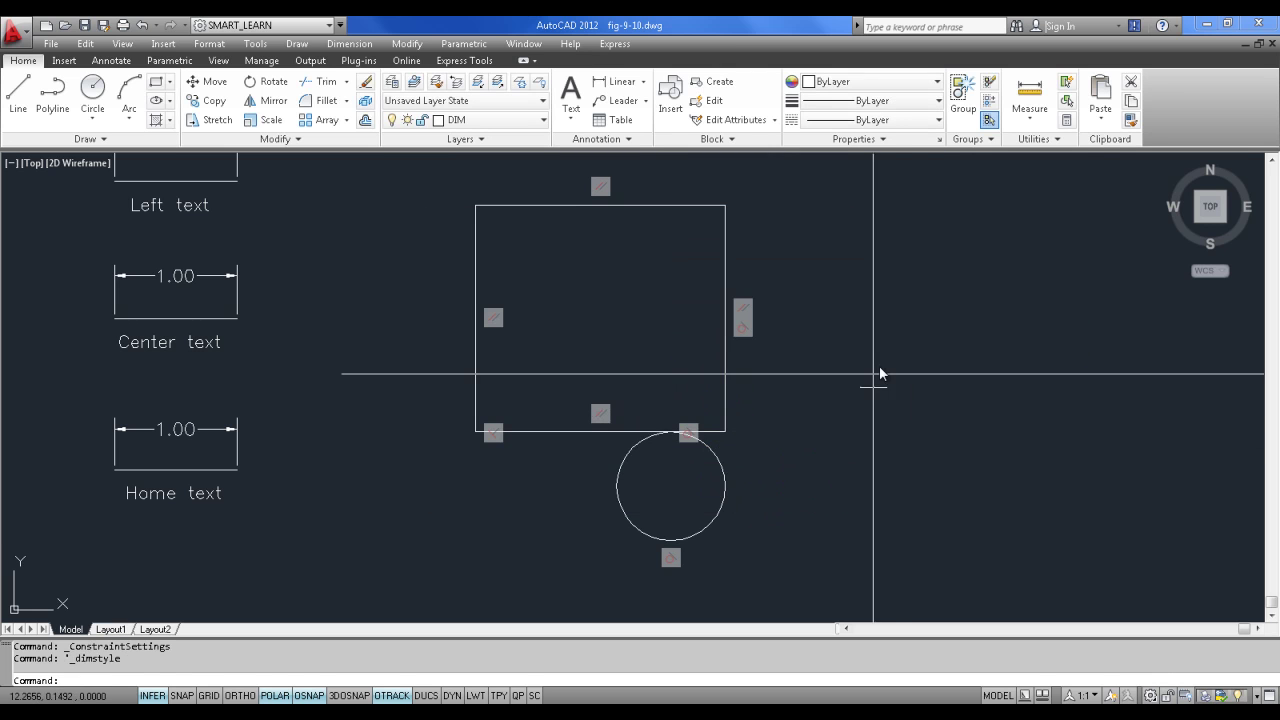